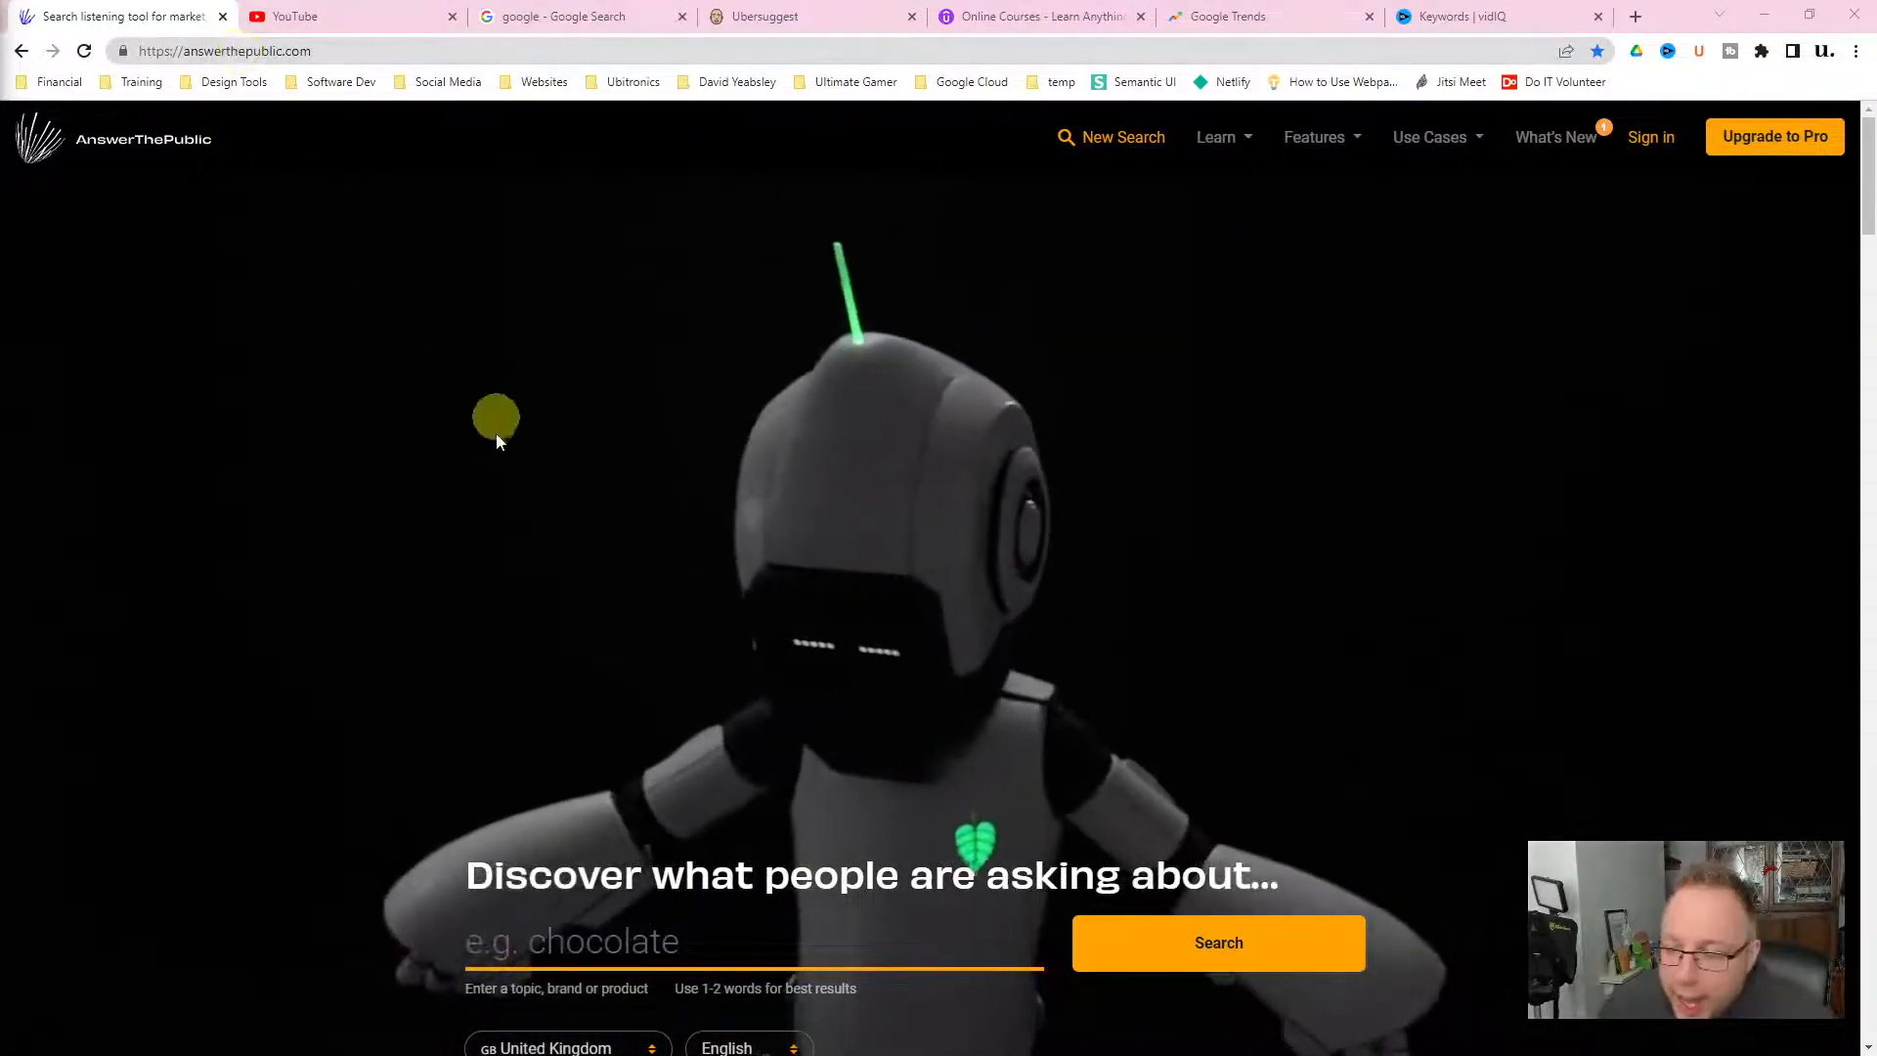
Search AnswerThePublic for "shotcut" with United Kingdom and English, and look over the questions visualisation
{"action": "left_click", "coordinate": [577, 945]}
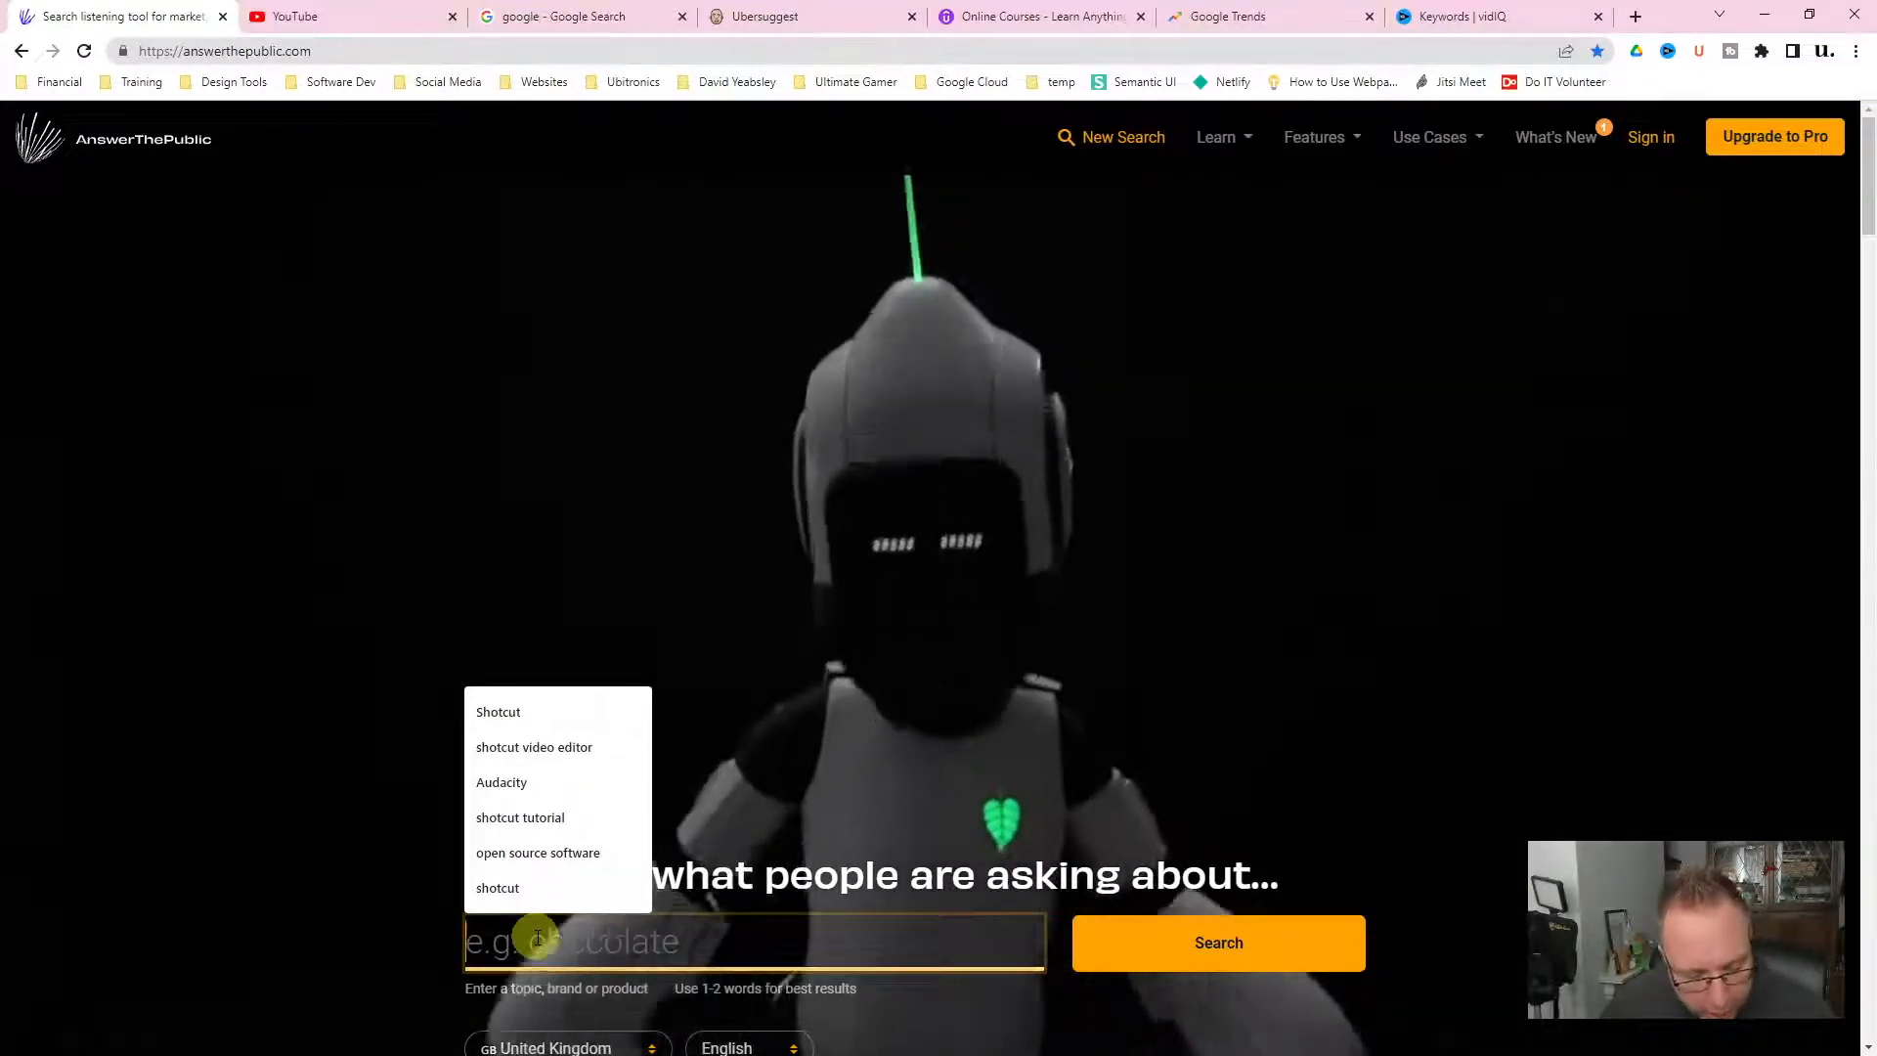
{"action": "type", "text": "shotcut"}
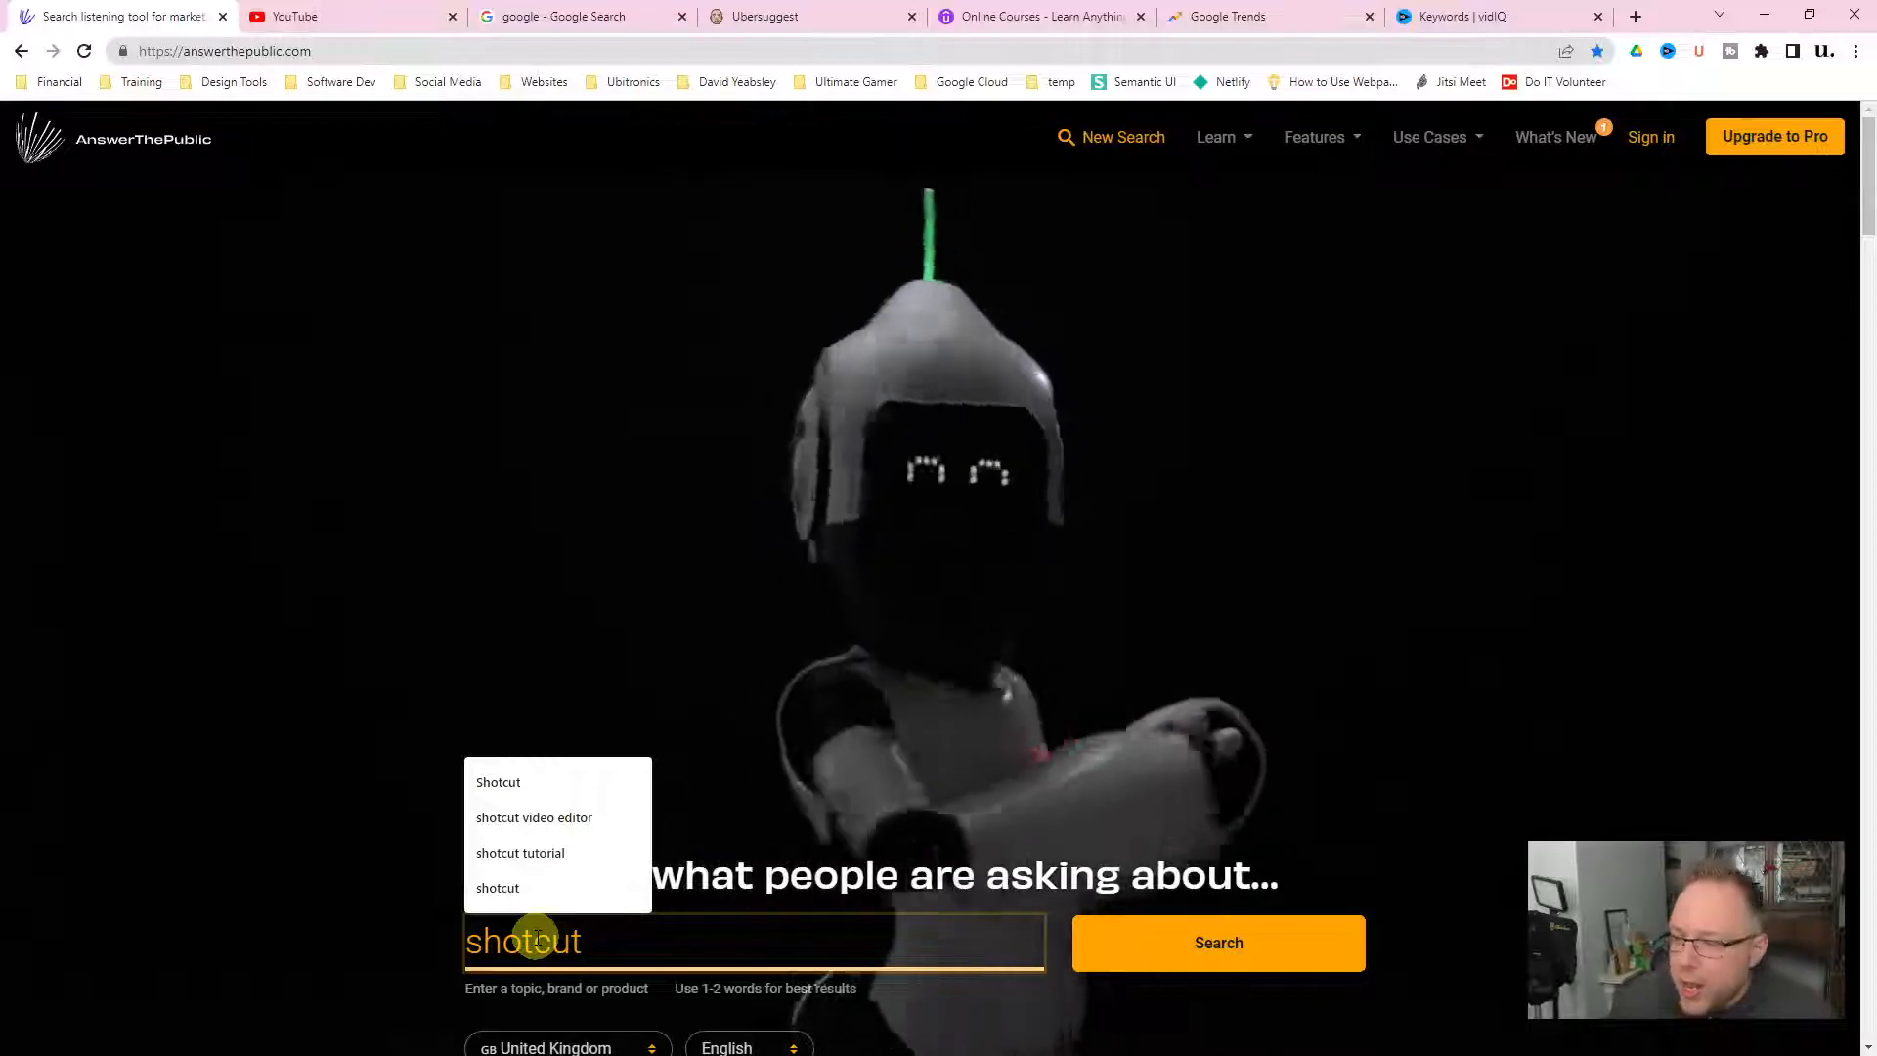
{"action": "left_click", "coordinate": [1216, 960]}
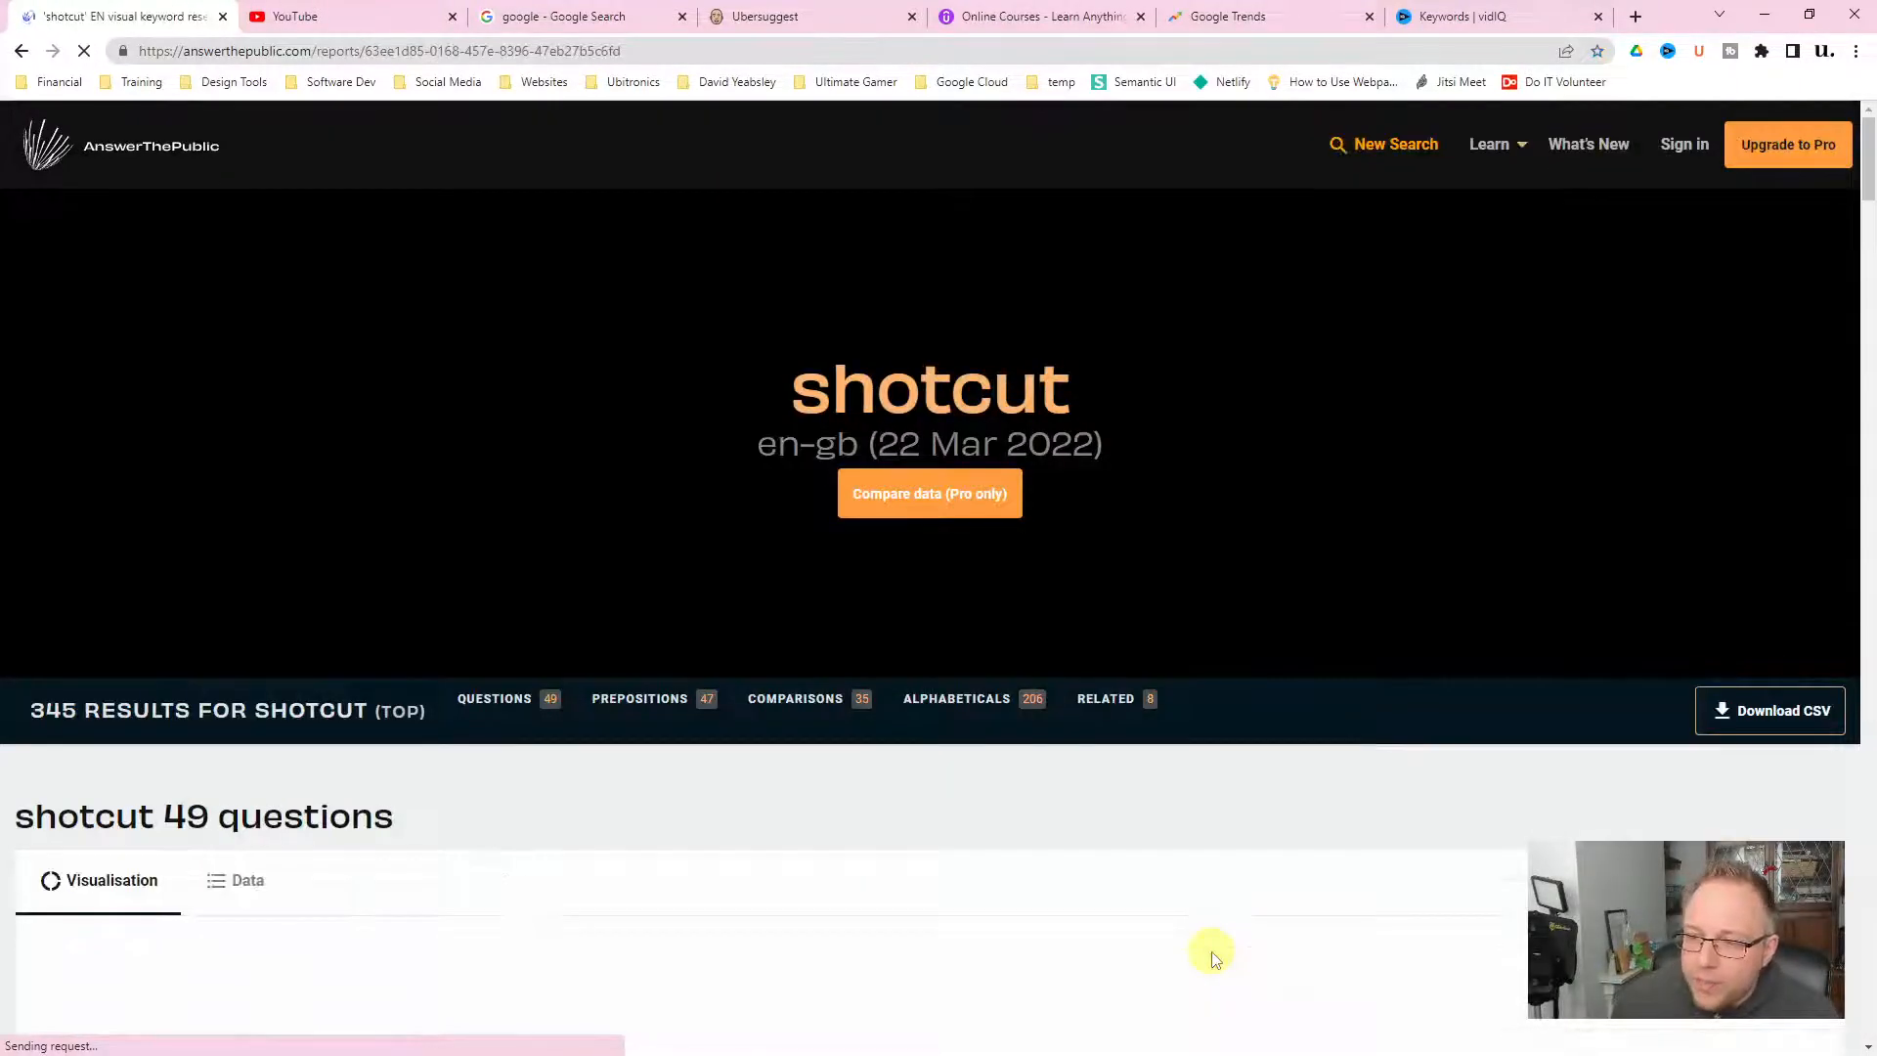
{"action": "scroll", "coordinate": [904, 851], "scroll_direction": "down", "scroll_amount": 4}
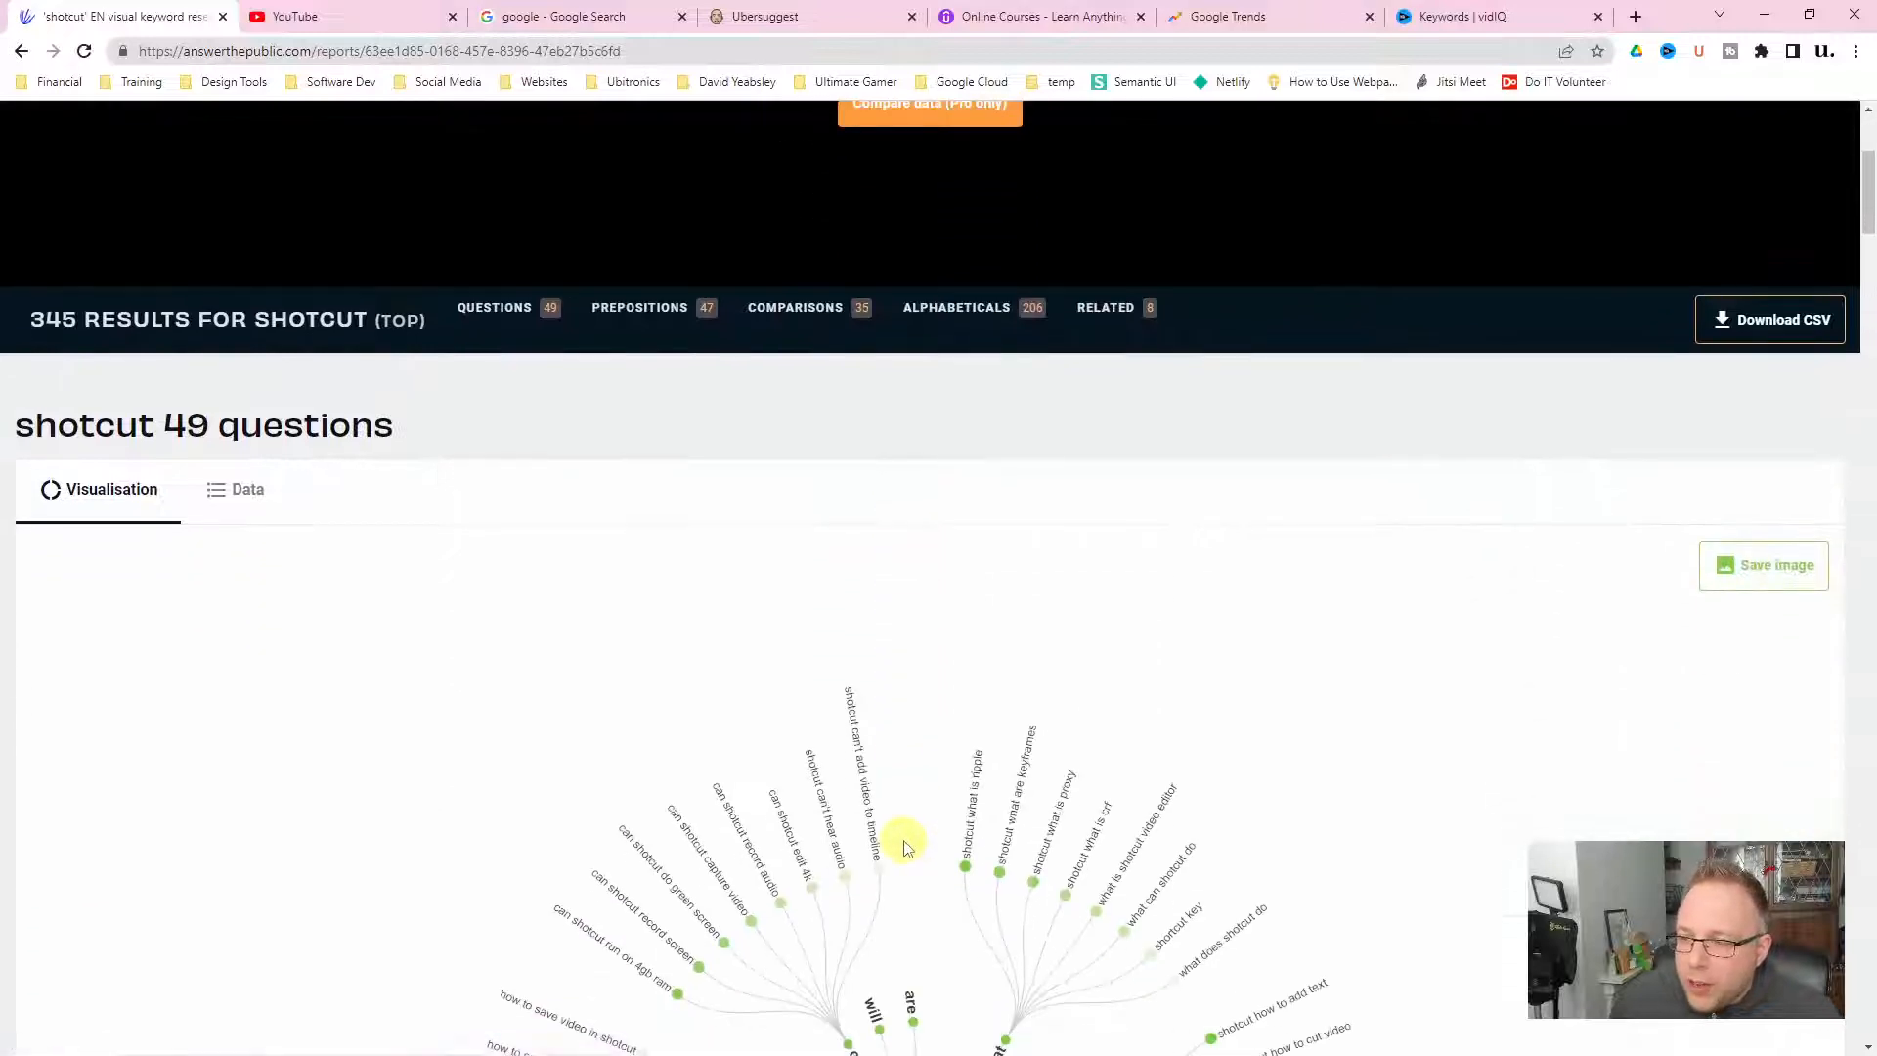
{"action": "scroll", "coordinate": [782, 743], "scroll_direction": "down", "scroll_amount": 2}
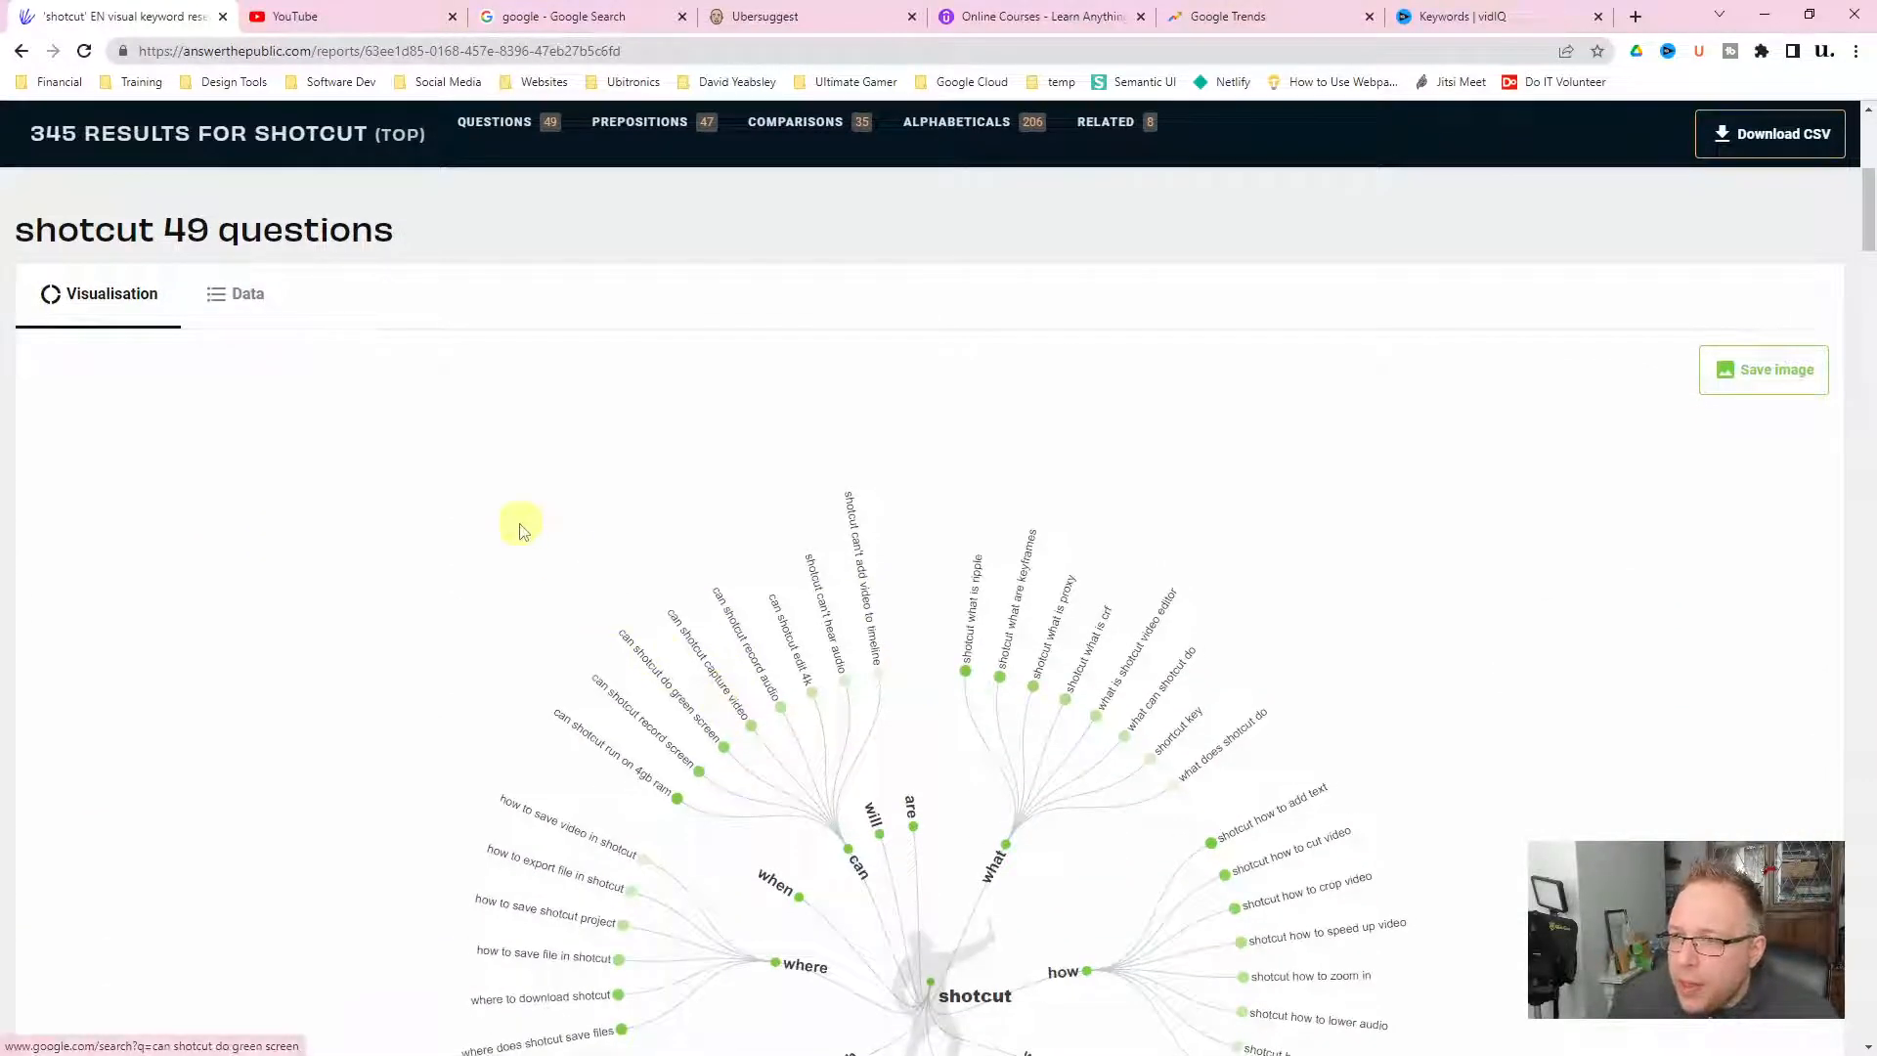
{"action": "scroll", "coordinate": [706, 619], "scroll_direction": "down", "scroll_amount": 2}
{"action": "scroll", "coordinate": [860, 588], "scroll_direction": "down", "scroll_amount": 2}
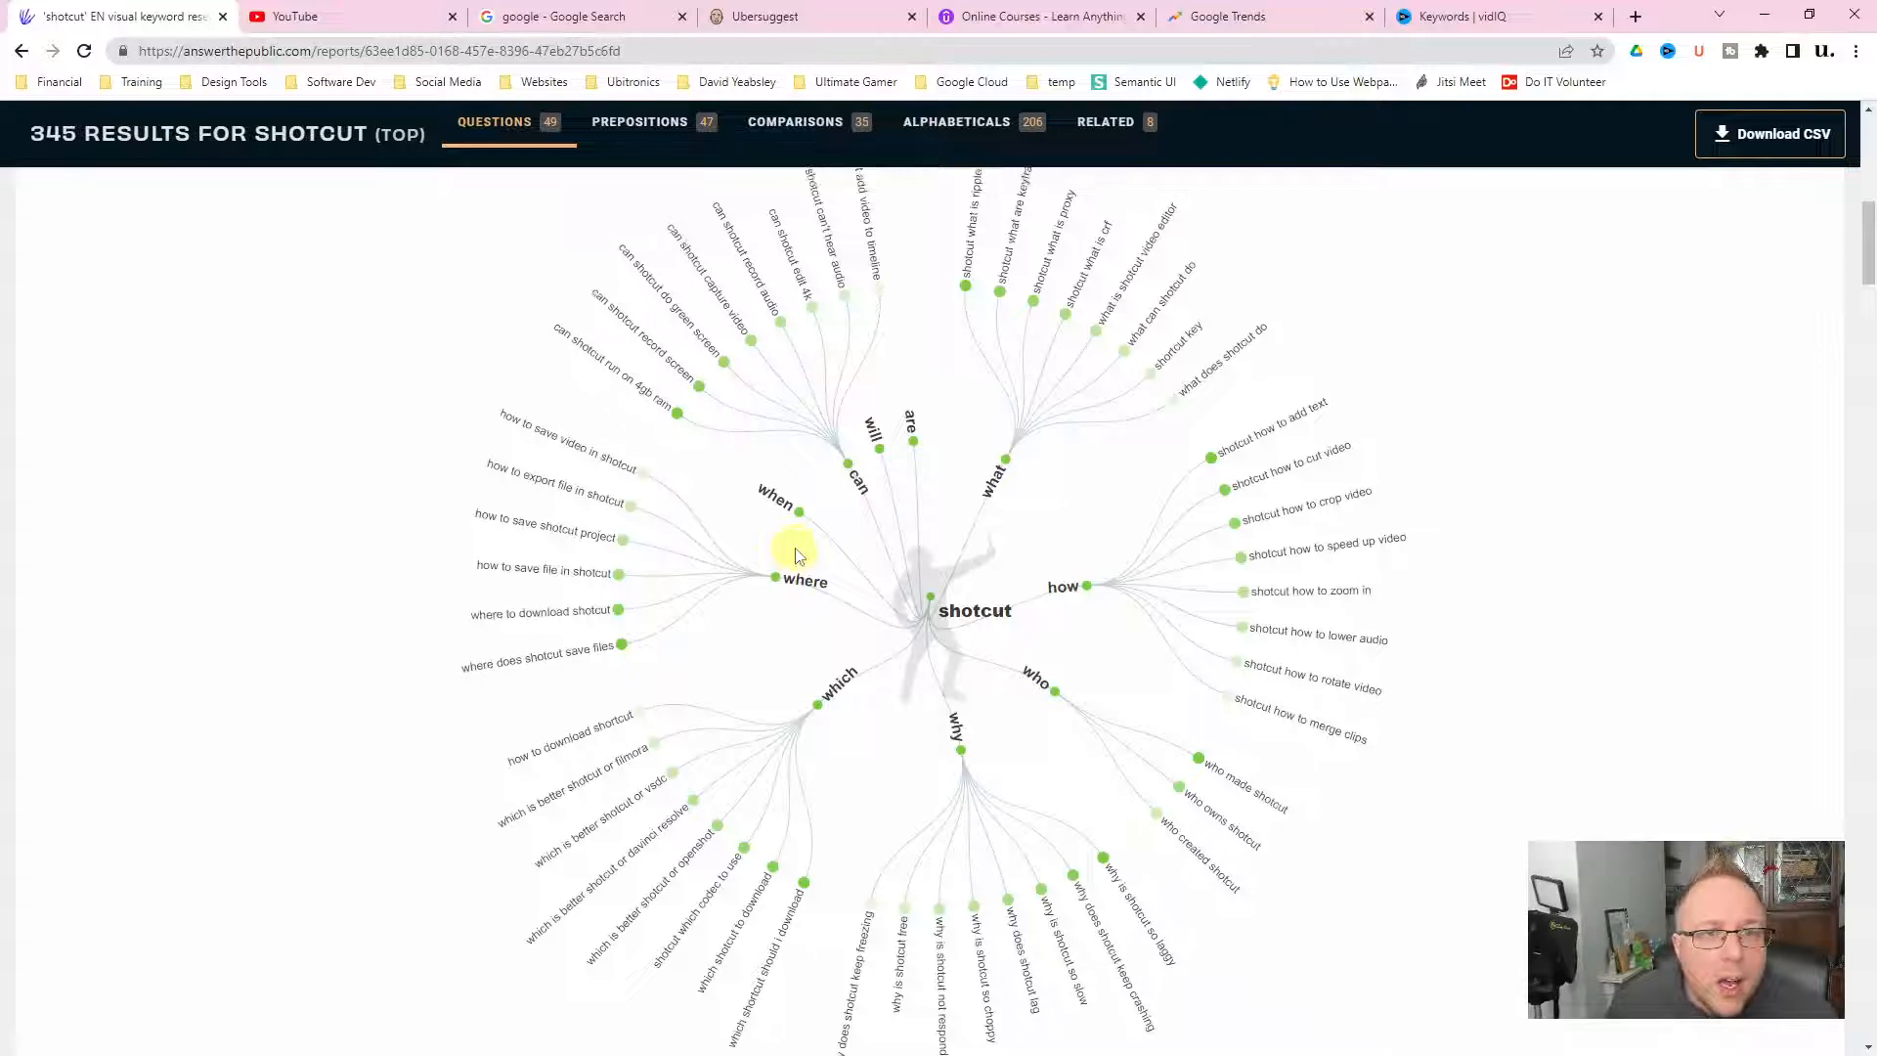
Show the shotcut questions as data lists and read through the question groups
{"action": "scroll", "coordinate": [797, 554], "scroll_direction": "up", "scroll_amount": 6}
{"action": "left_click", "coordinate": [248, 490]}
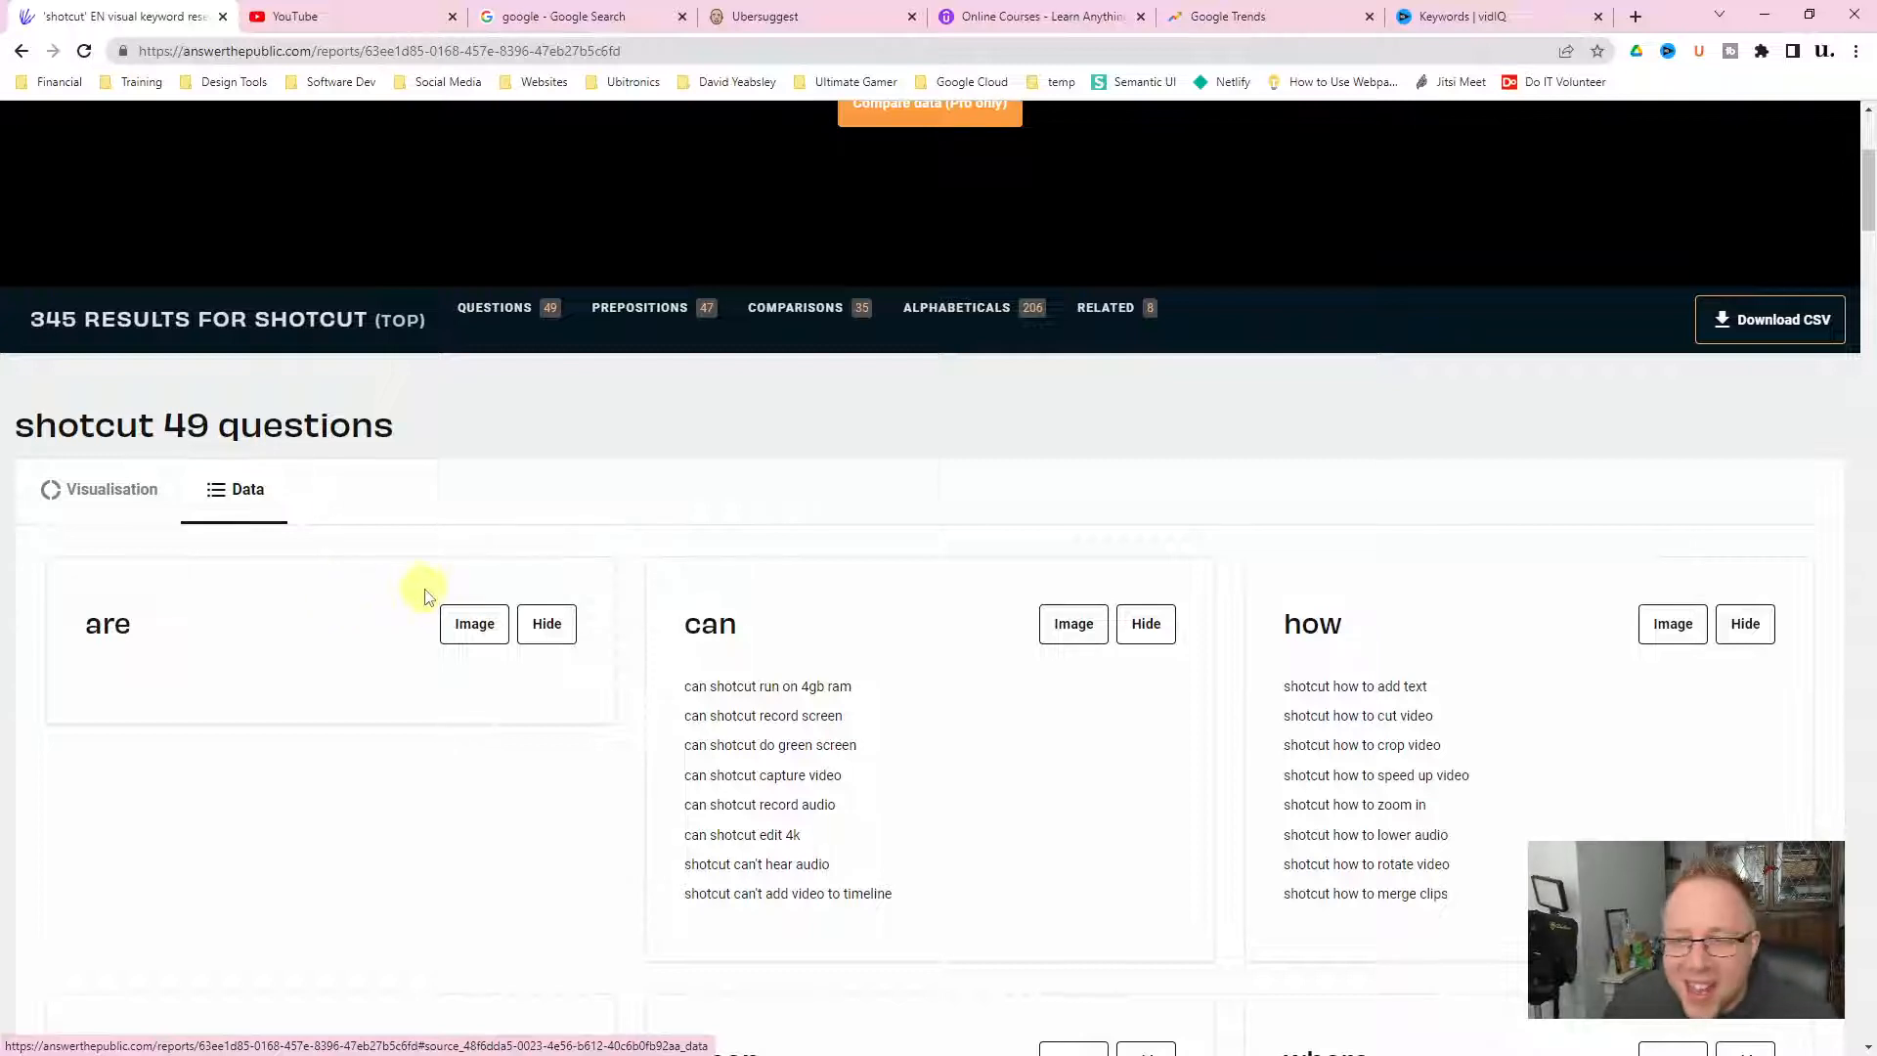
{"action": "scroll", "coordinate": [495, 616], "scroll_direction": "down", "scroll_amount": 2}
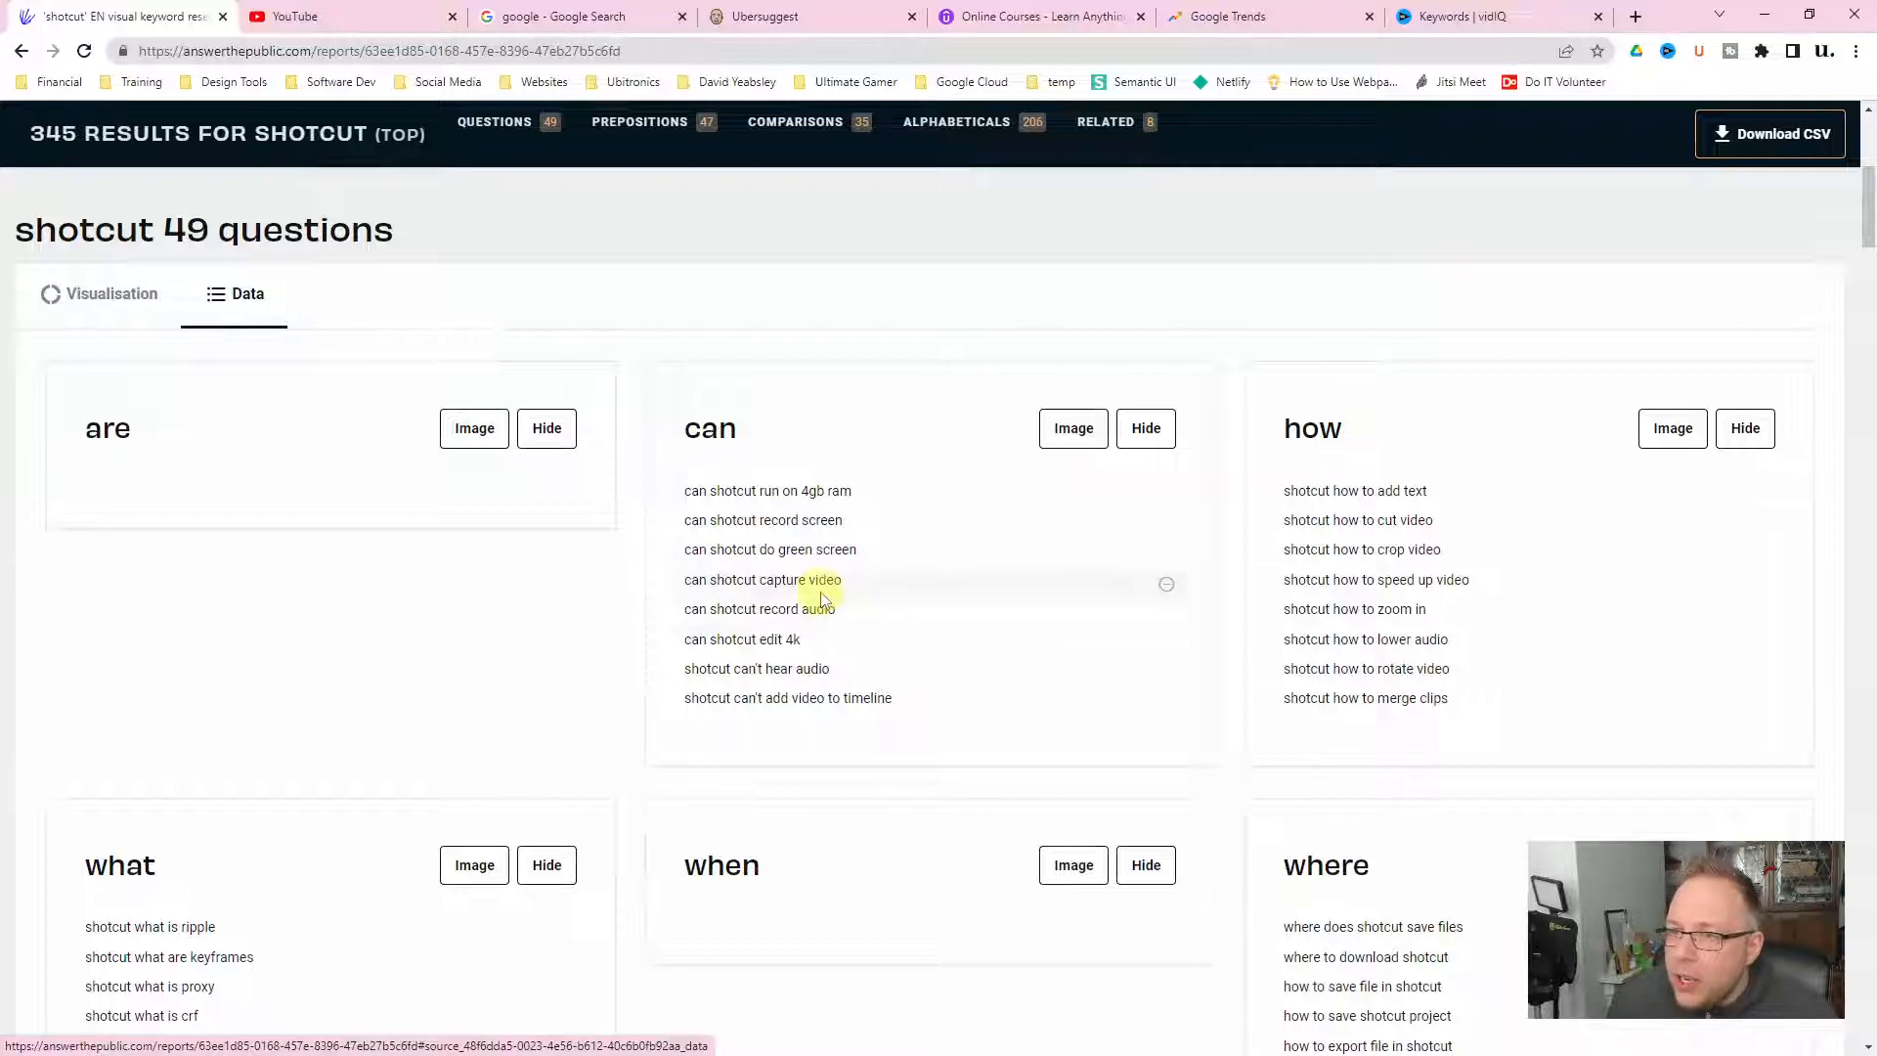
{"action": "scroll", "coordinate": [795, 551], "scroll_direction": "down", "scroll_amount": 1}
{"action": "scroll", "coordinate": [796, 550], "scroll_direction": "down", "scroll_amount": 5}
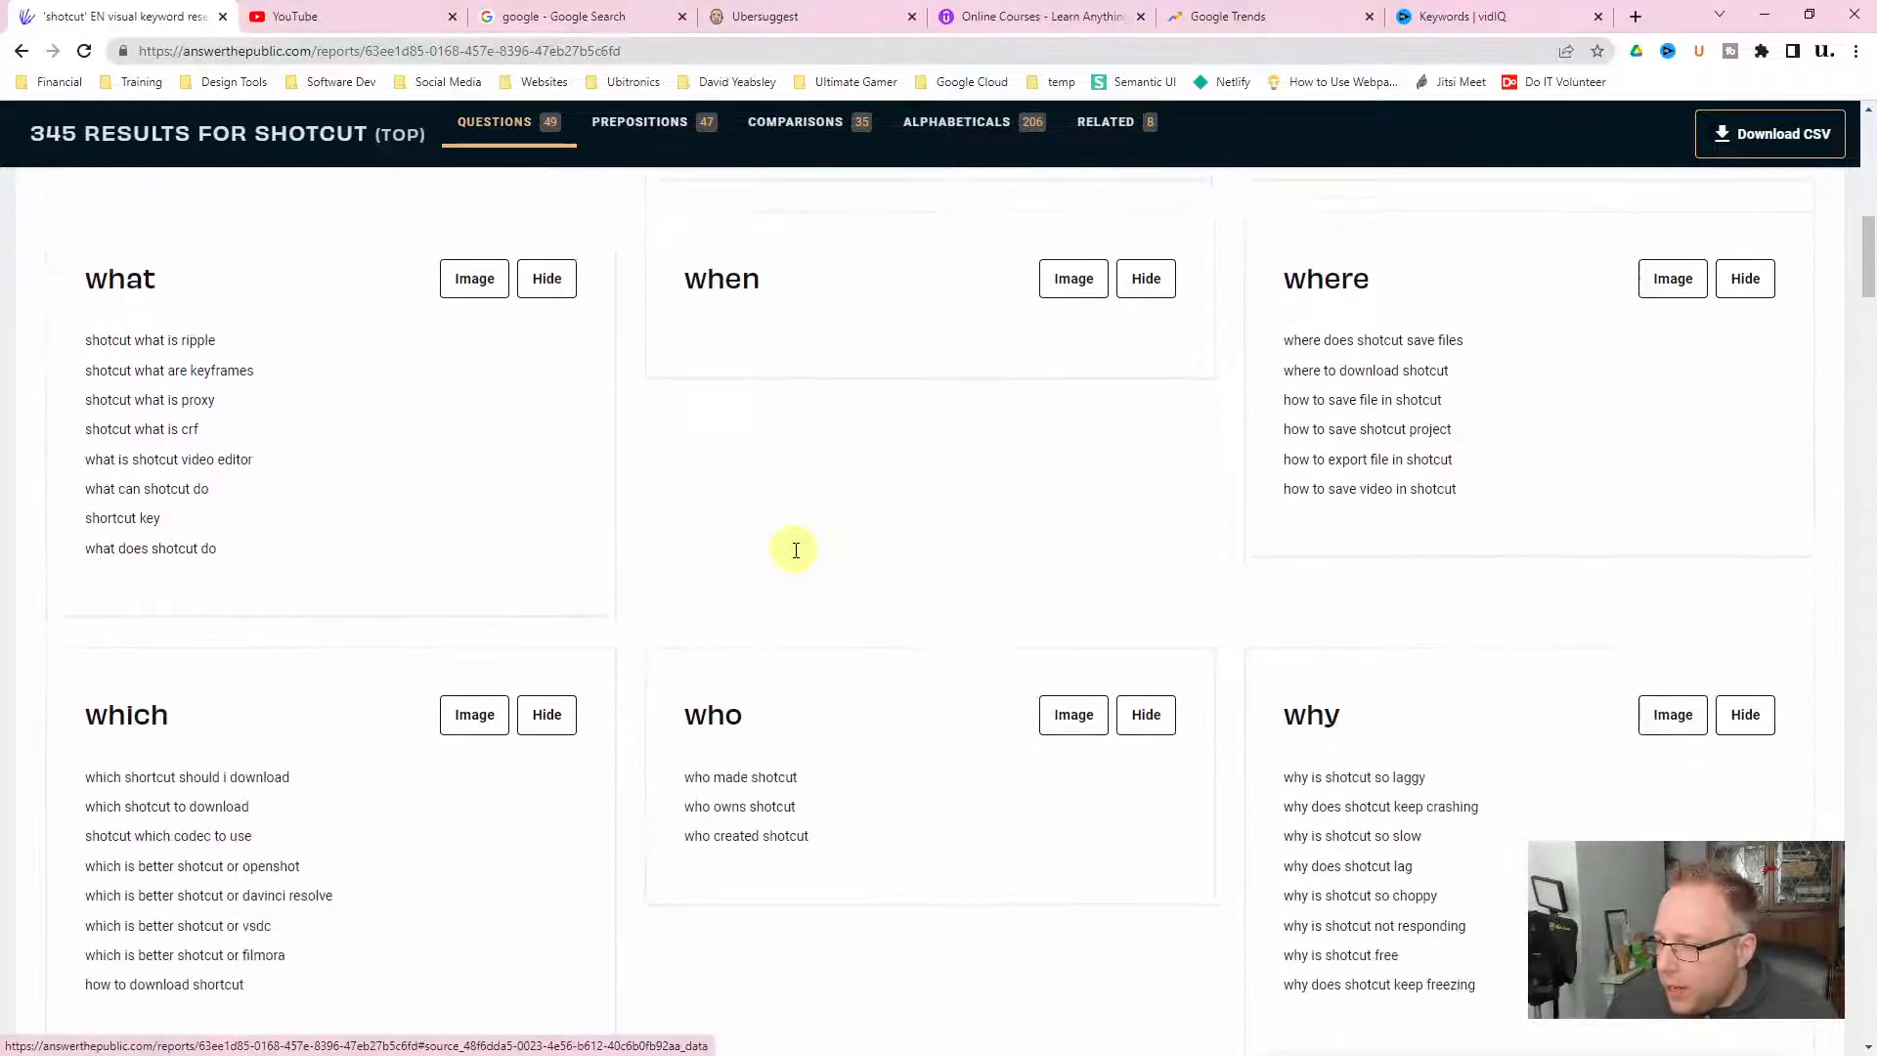
{"action": "scroll", "coordinate": [794, 552], "scroll_direction": "down", "scroll_amount": 2}
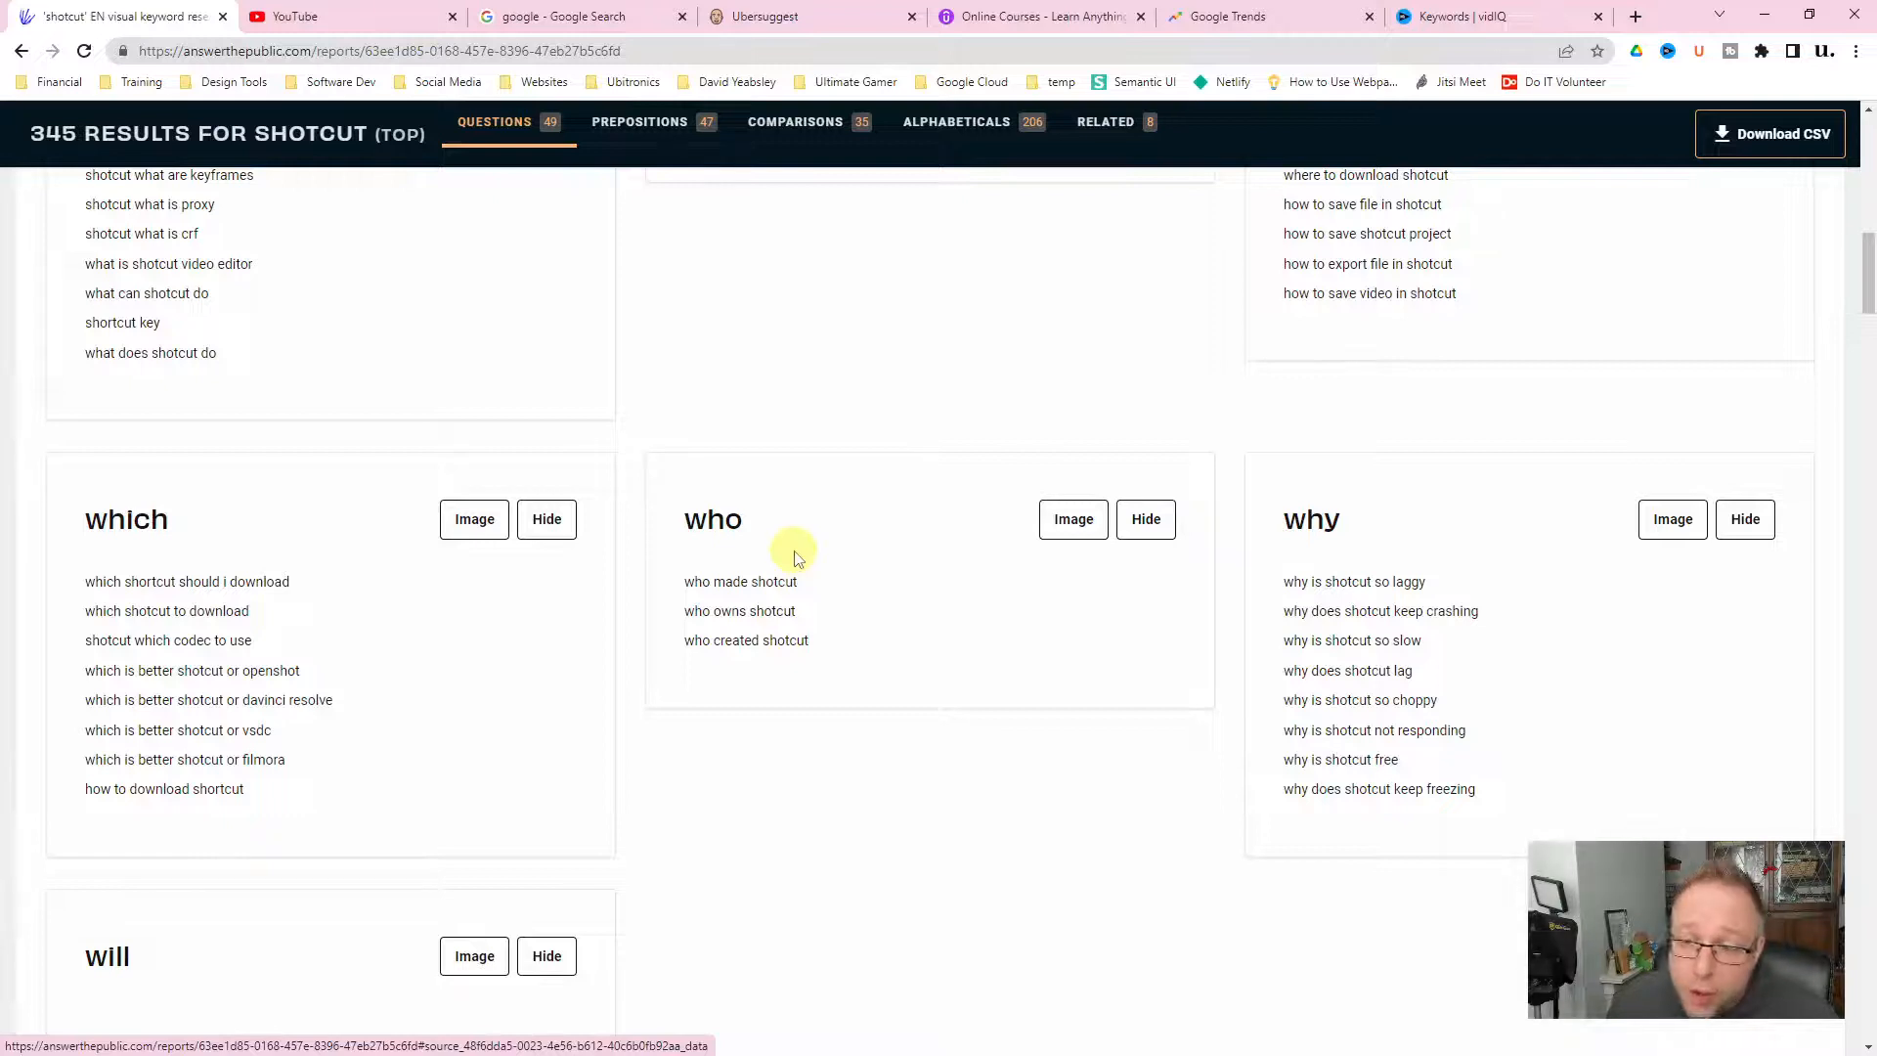
{"action": "scroll", "coordinate": [794, 570], "scroll_direction": "up", "scroll_amount": 8}
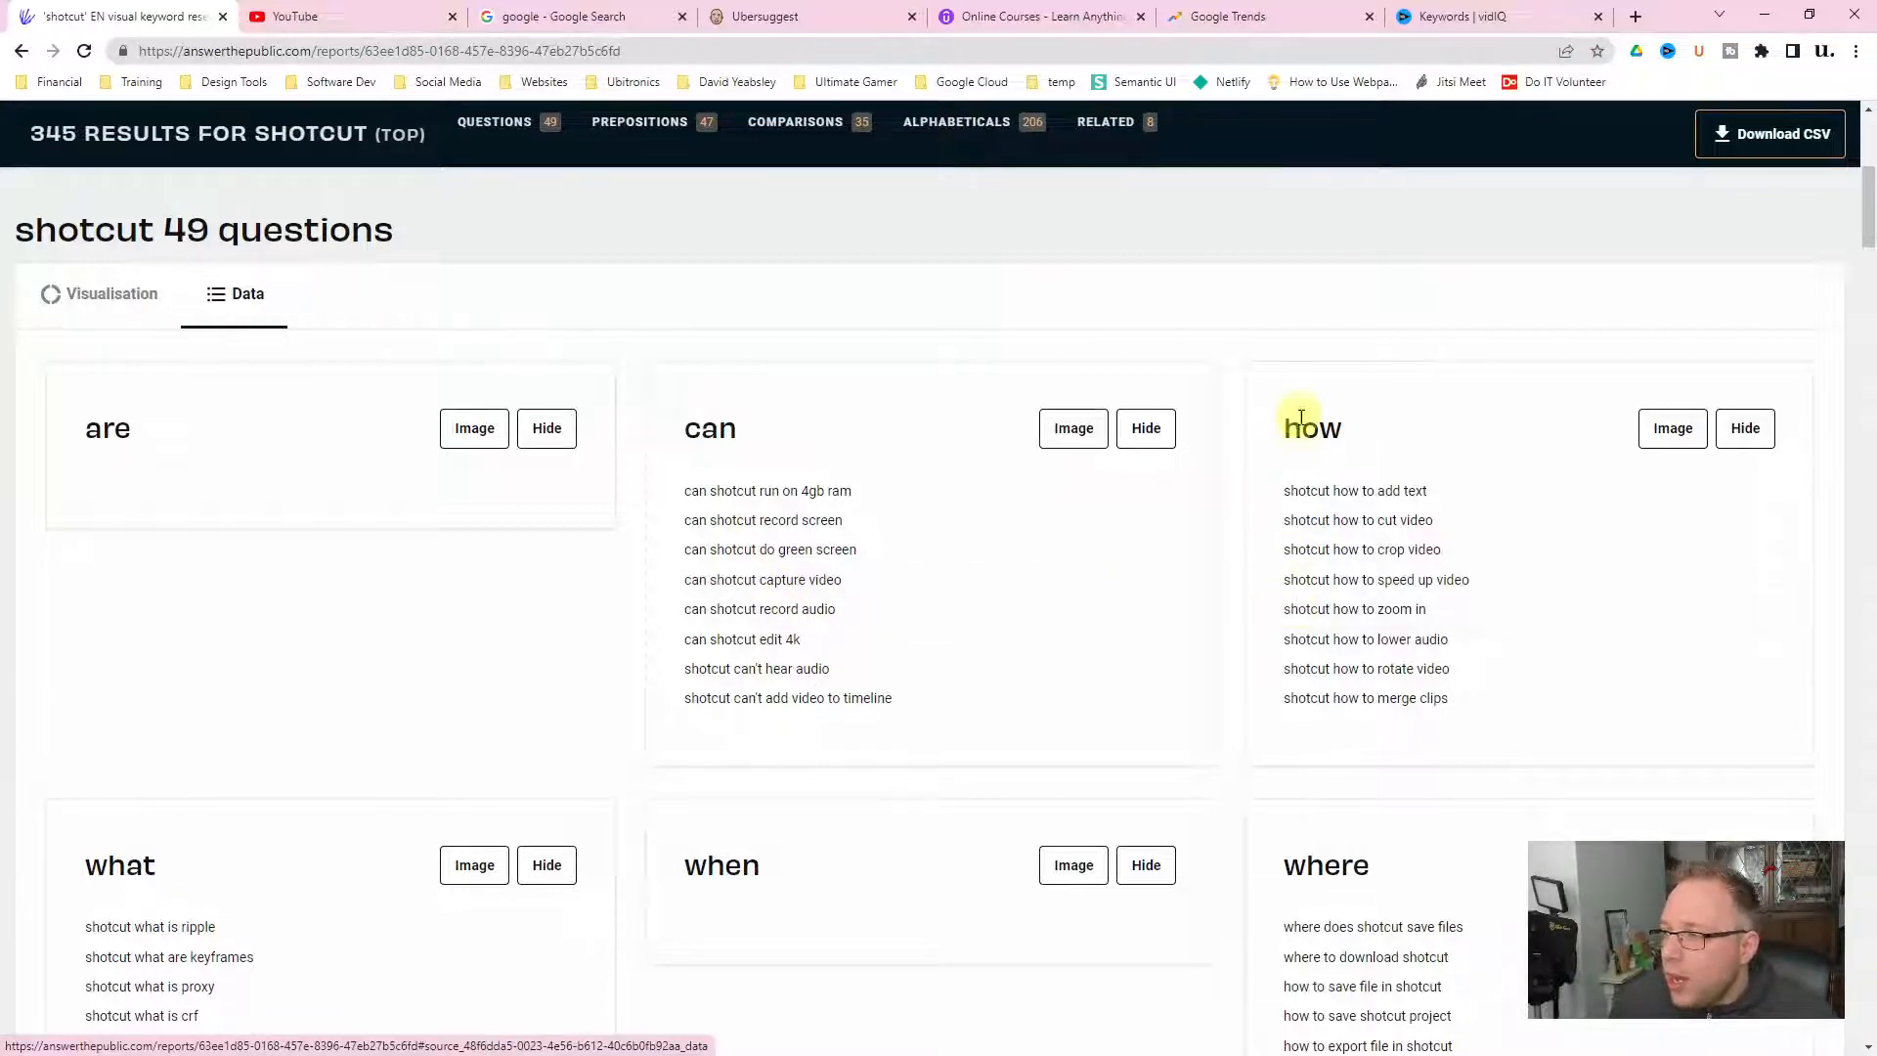
Highlight "shotcut how to add text" and "crop video" among the "how" questions
{"action": "left_click_drag", "start_coordinate": [1311, 421], "coordinate": [1354, 433]}
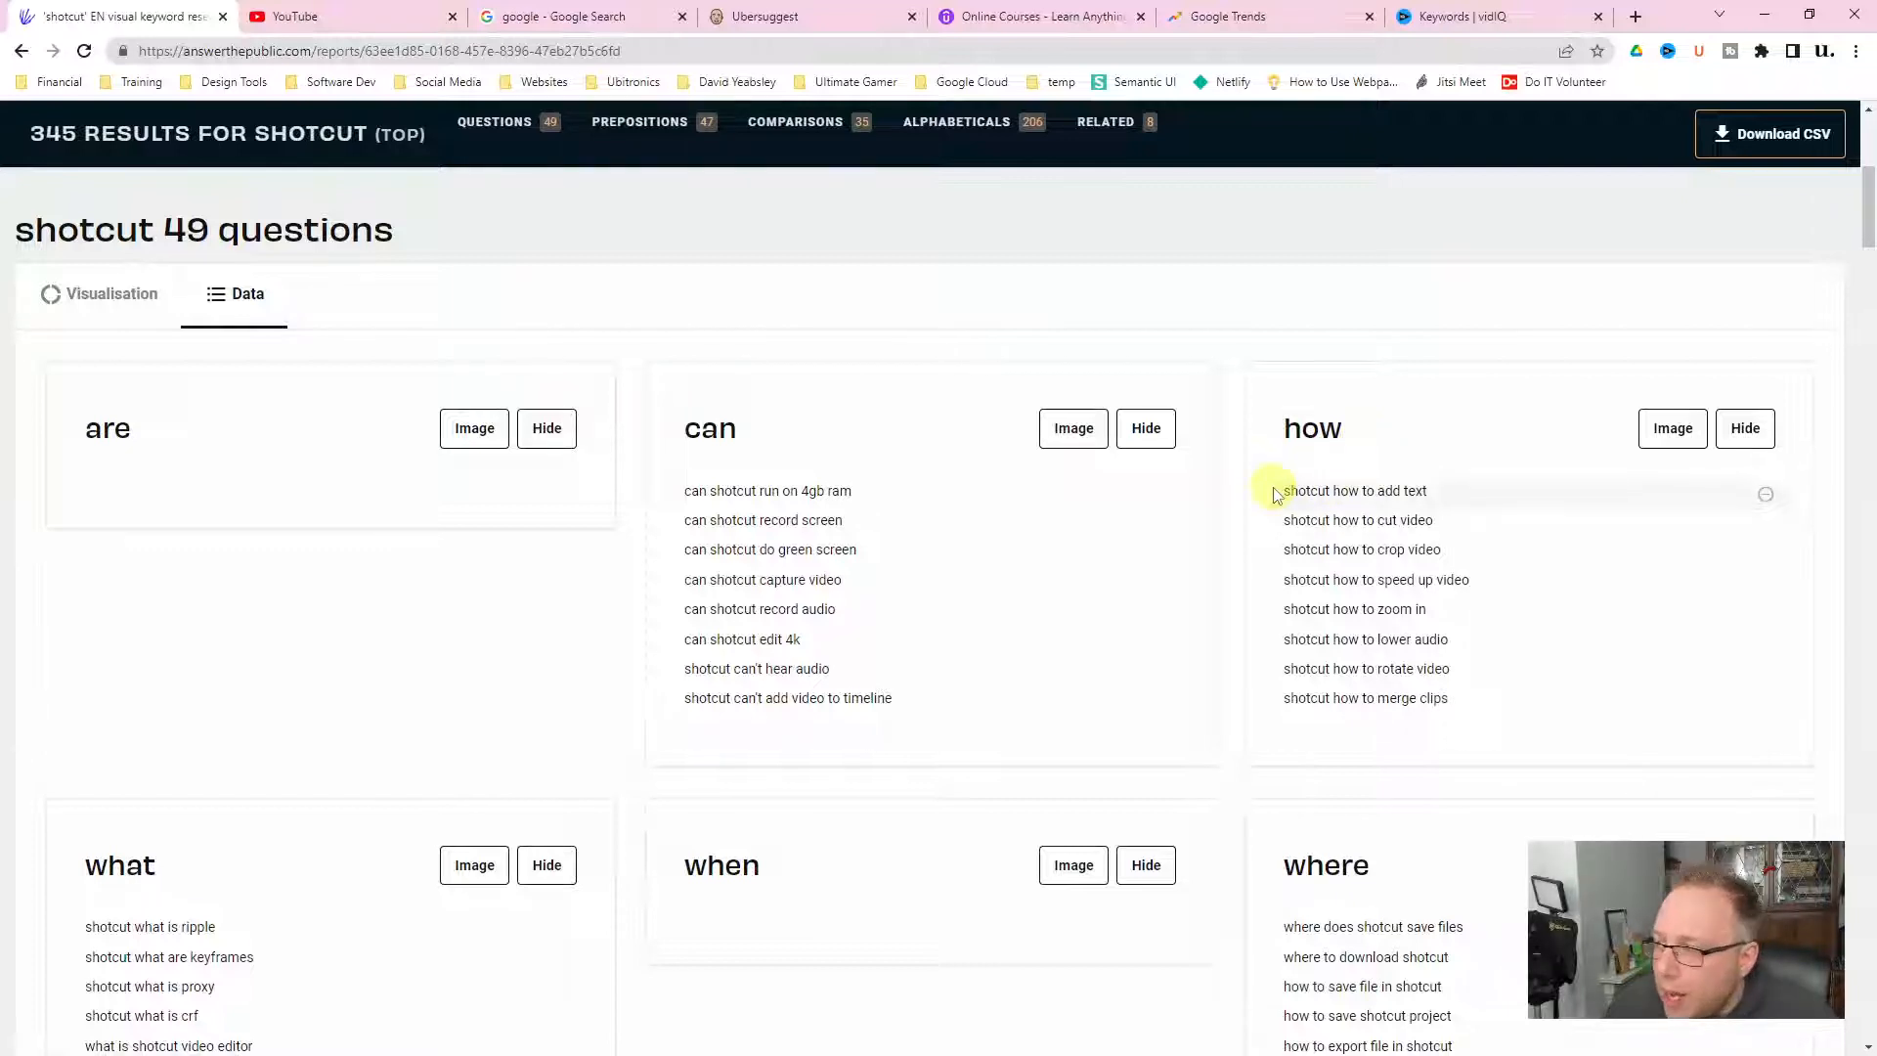
{"action": "left_click_drag", "start_coordinate": [1273, 494], "coordinate": [1485, 500]}
{"action": "left_click", "coordinate": [1453, 528]}
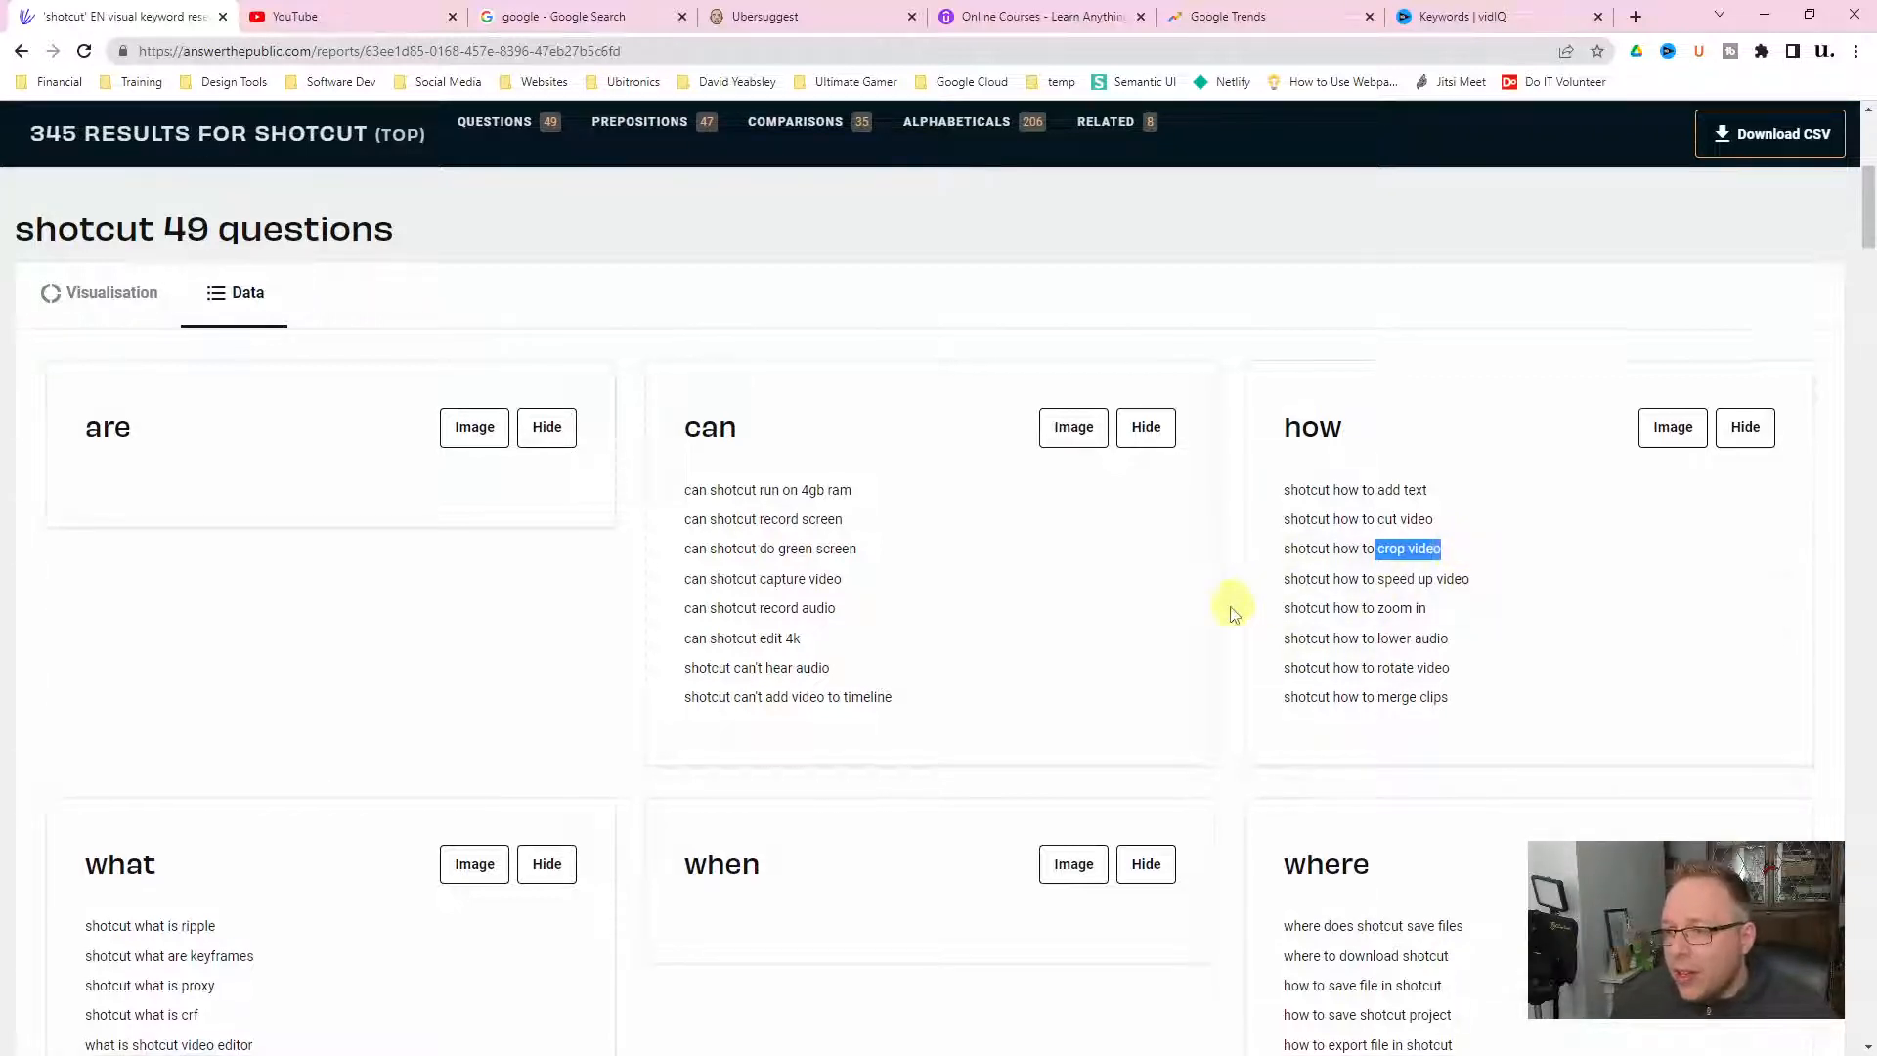
Show the shotcut prepositions as data lists, read through them, and highlight the word "shortcut" in "shortcut to change keyboard language"
{"action": "scroll", "coordinate": [1212, 609], "scroll_direction": "down", "scroll_amount": 14}
{"action": "scroll", "coordinate": [1204, 606], "scroll_direction": "down", "scroll_amount": 1}
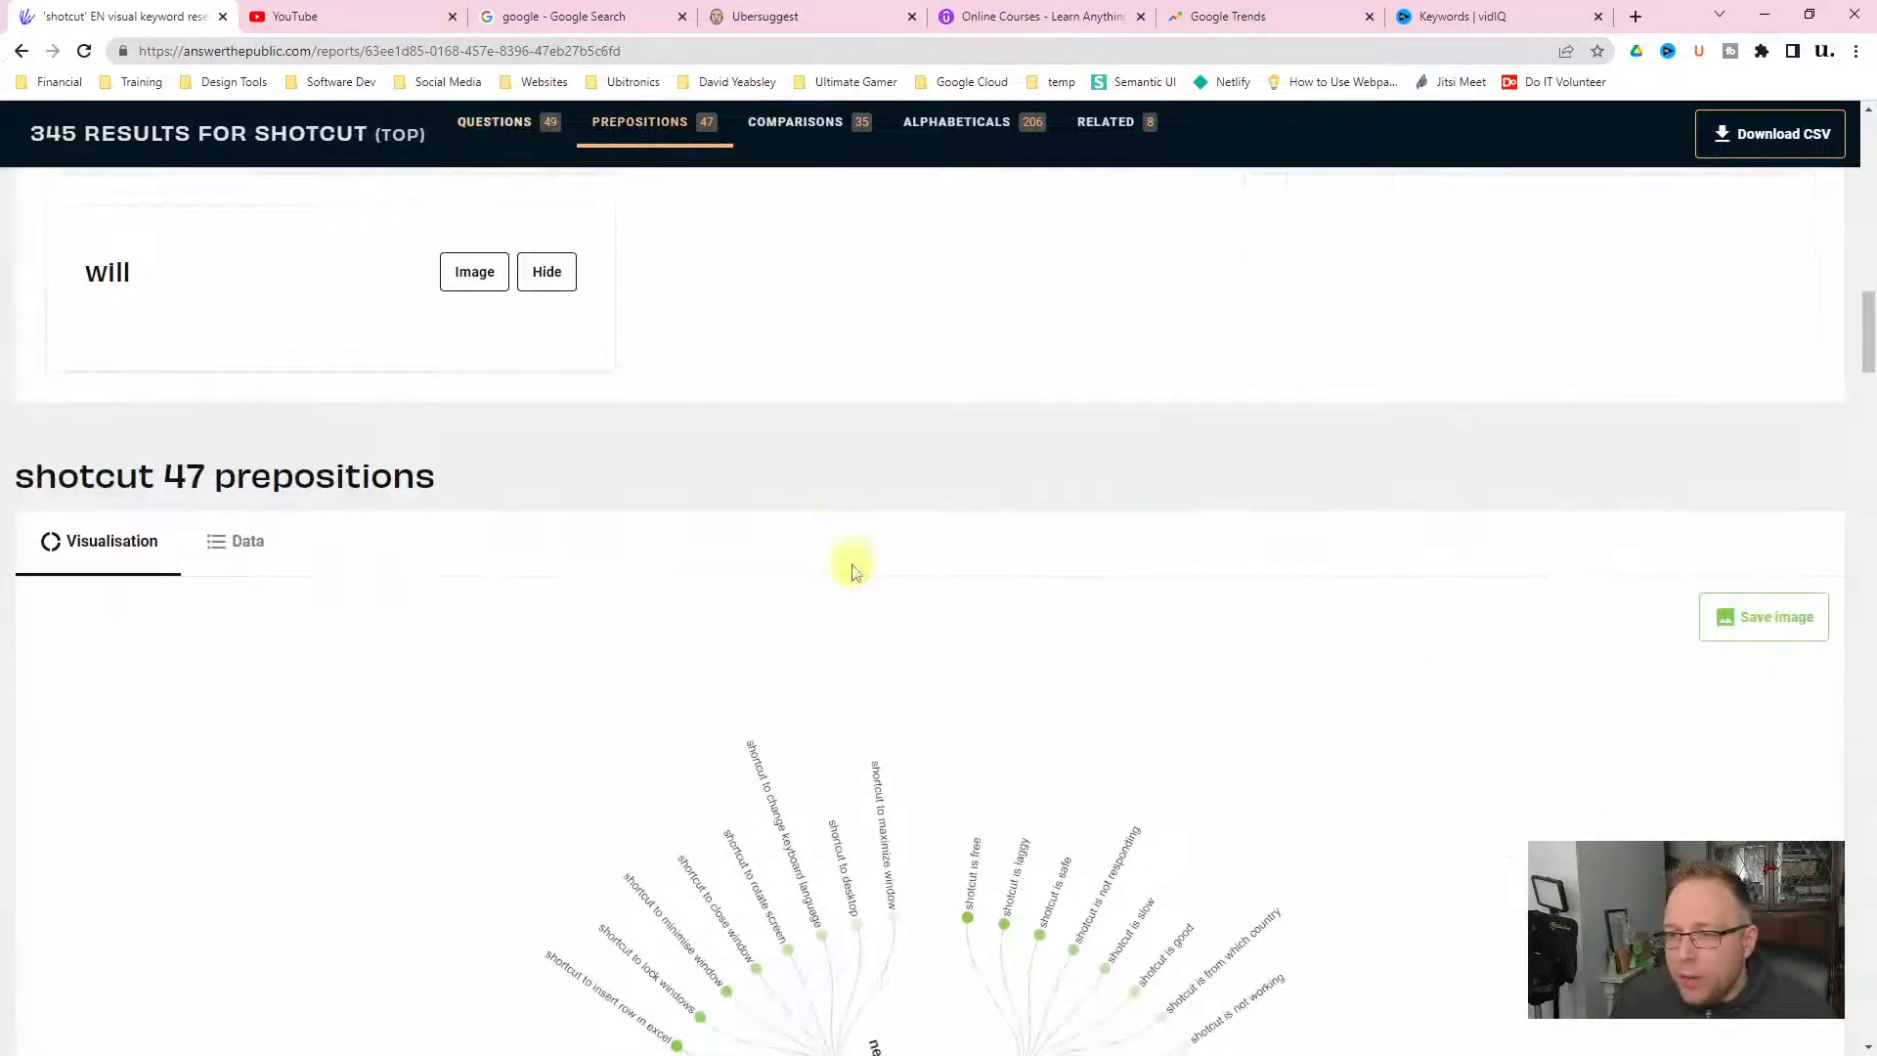
{"action": "left_click", "coordinate": [235, 574]}
{"action": "scroll", "coordinate": [636, 558], "scroll_direction": "down", "scroll_amount": 4}
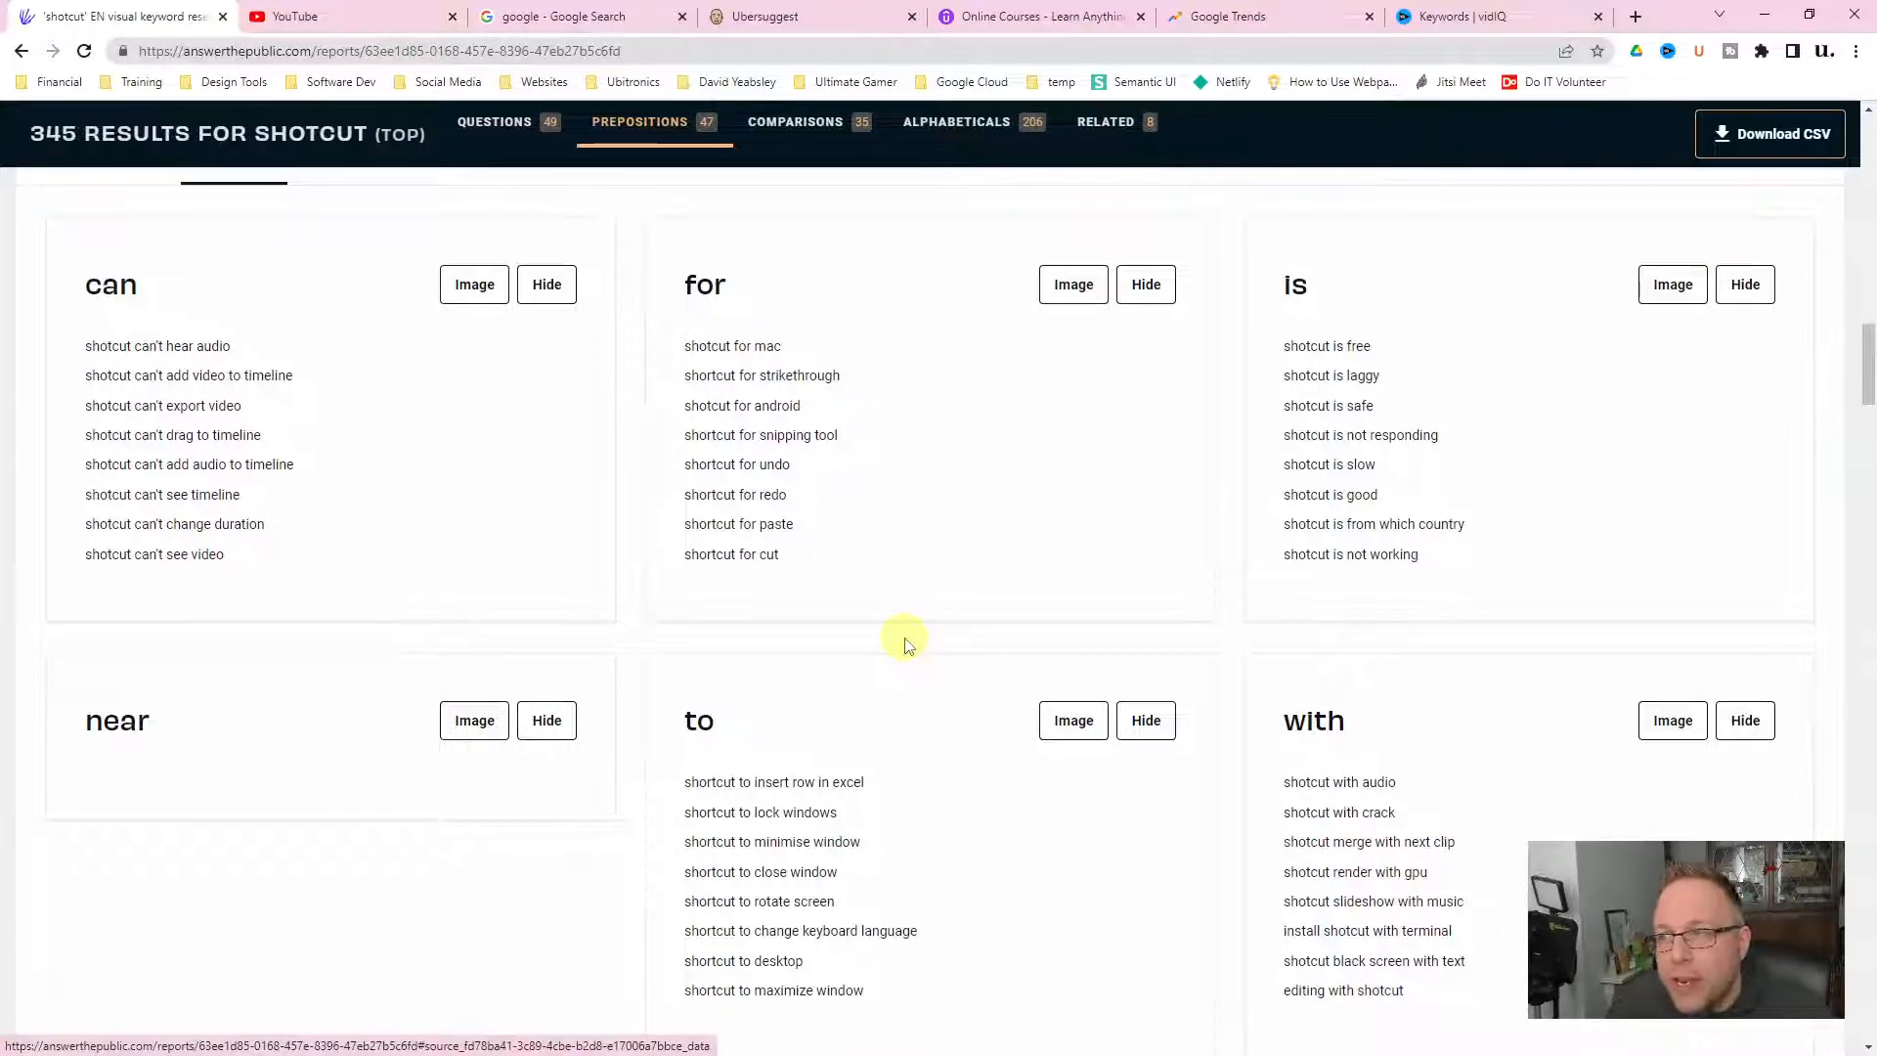
{"action": "scroll", "coordinate": [905, 646], "scroll_direction": "down", "scroll_amount": 8}
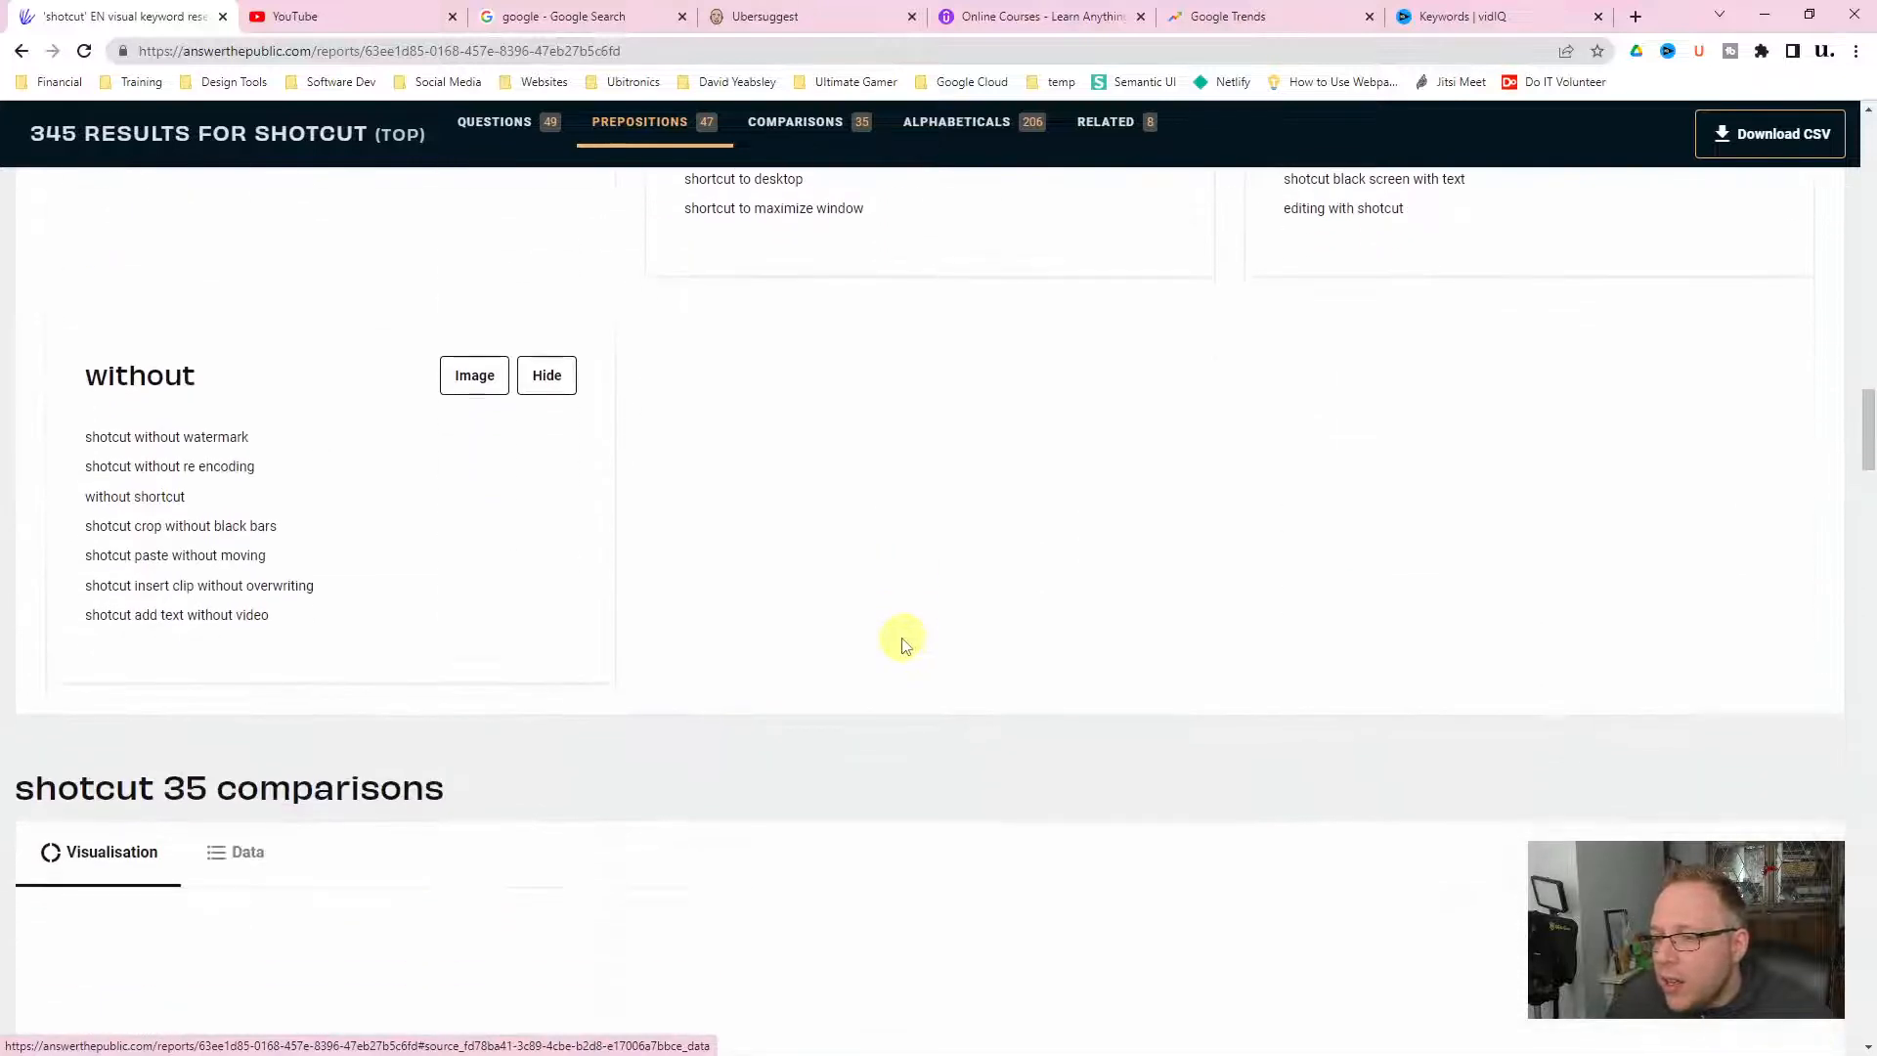
{"action": "scroll", "coordinate": [790, 613], "scroll_direction": "up", "scroll_amount": 3}
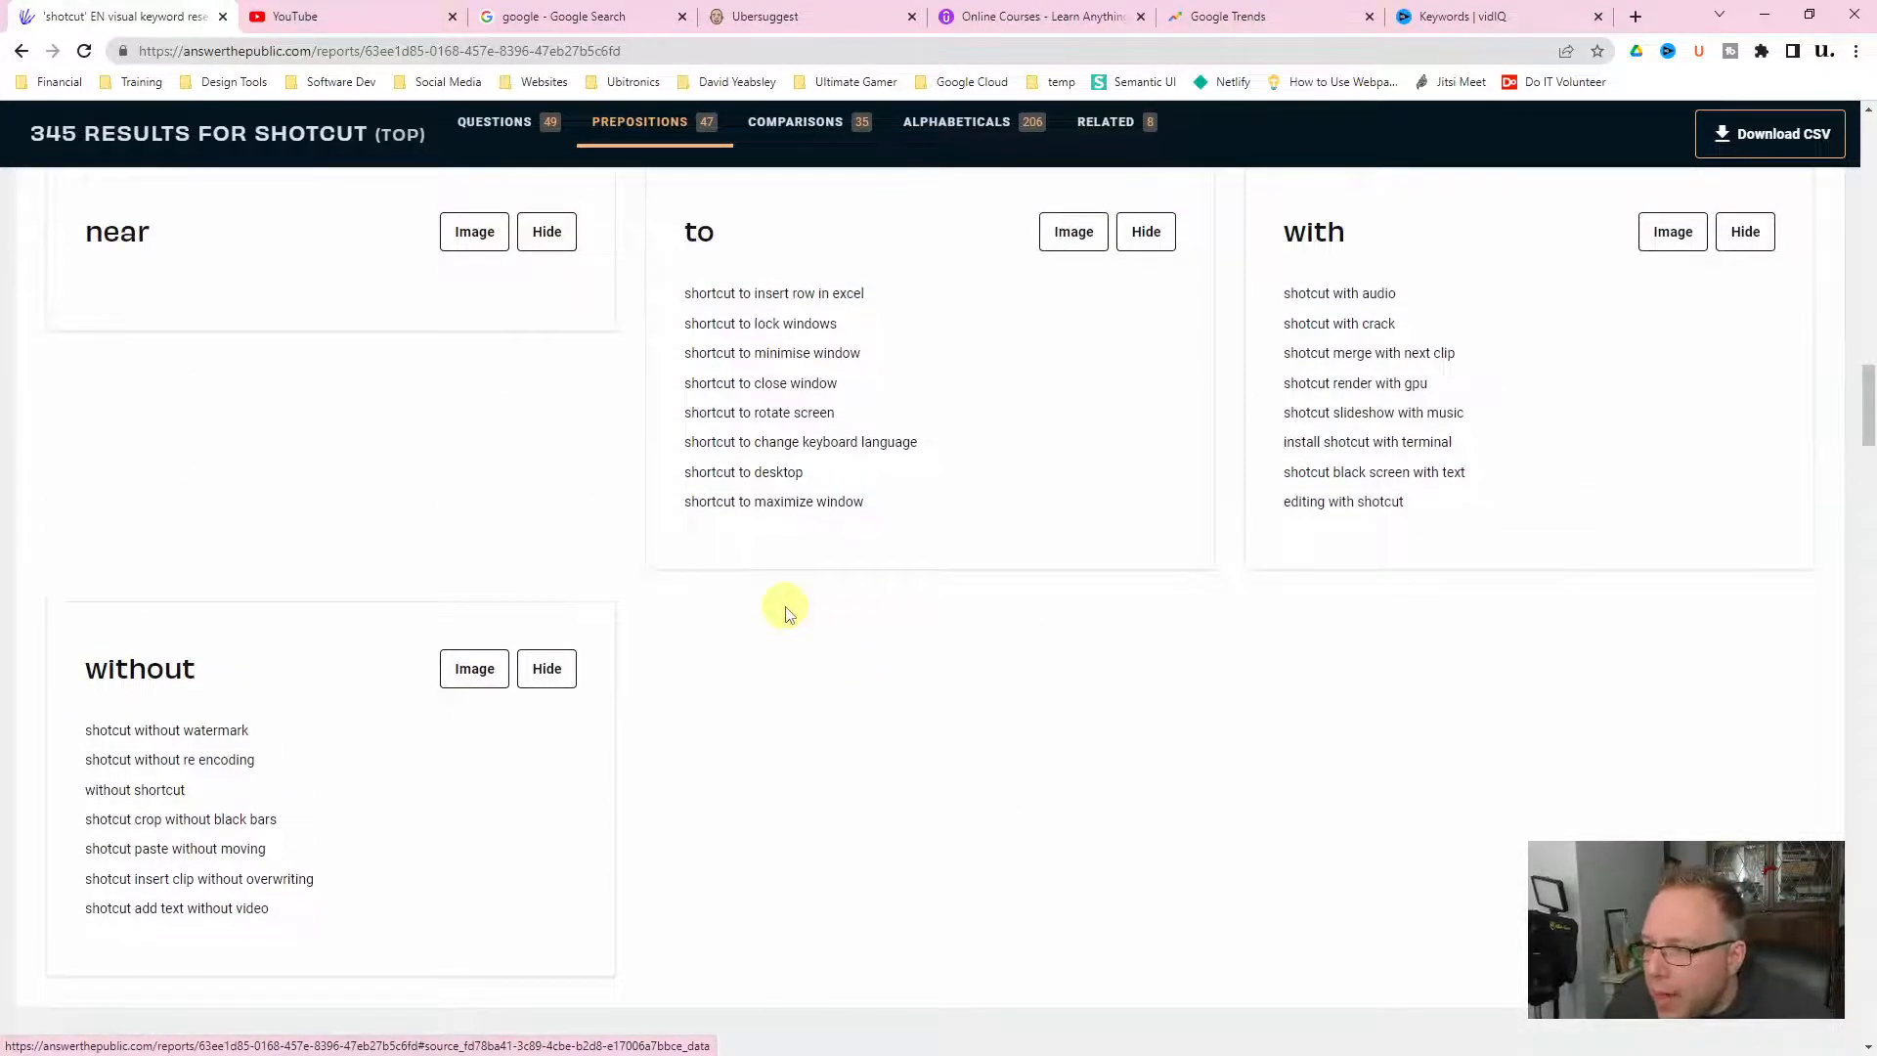
{"action": "left_click_drag", "start_coordinate": [685, 448], "coordinate": [731, 443]}
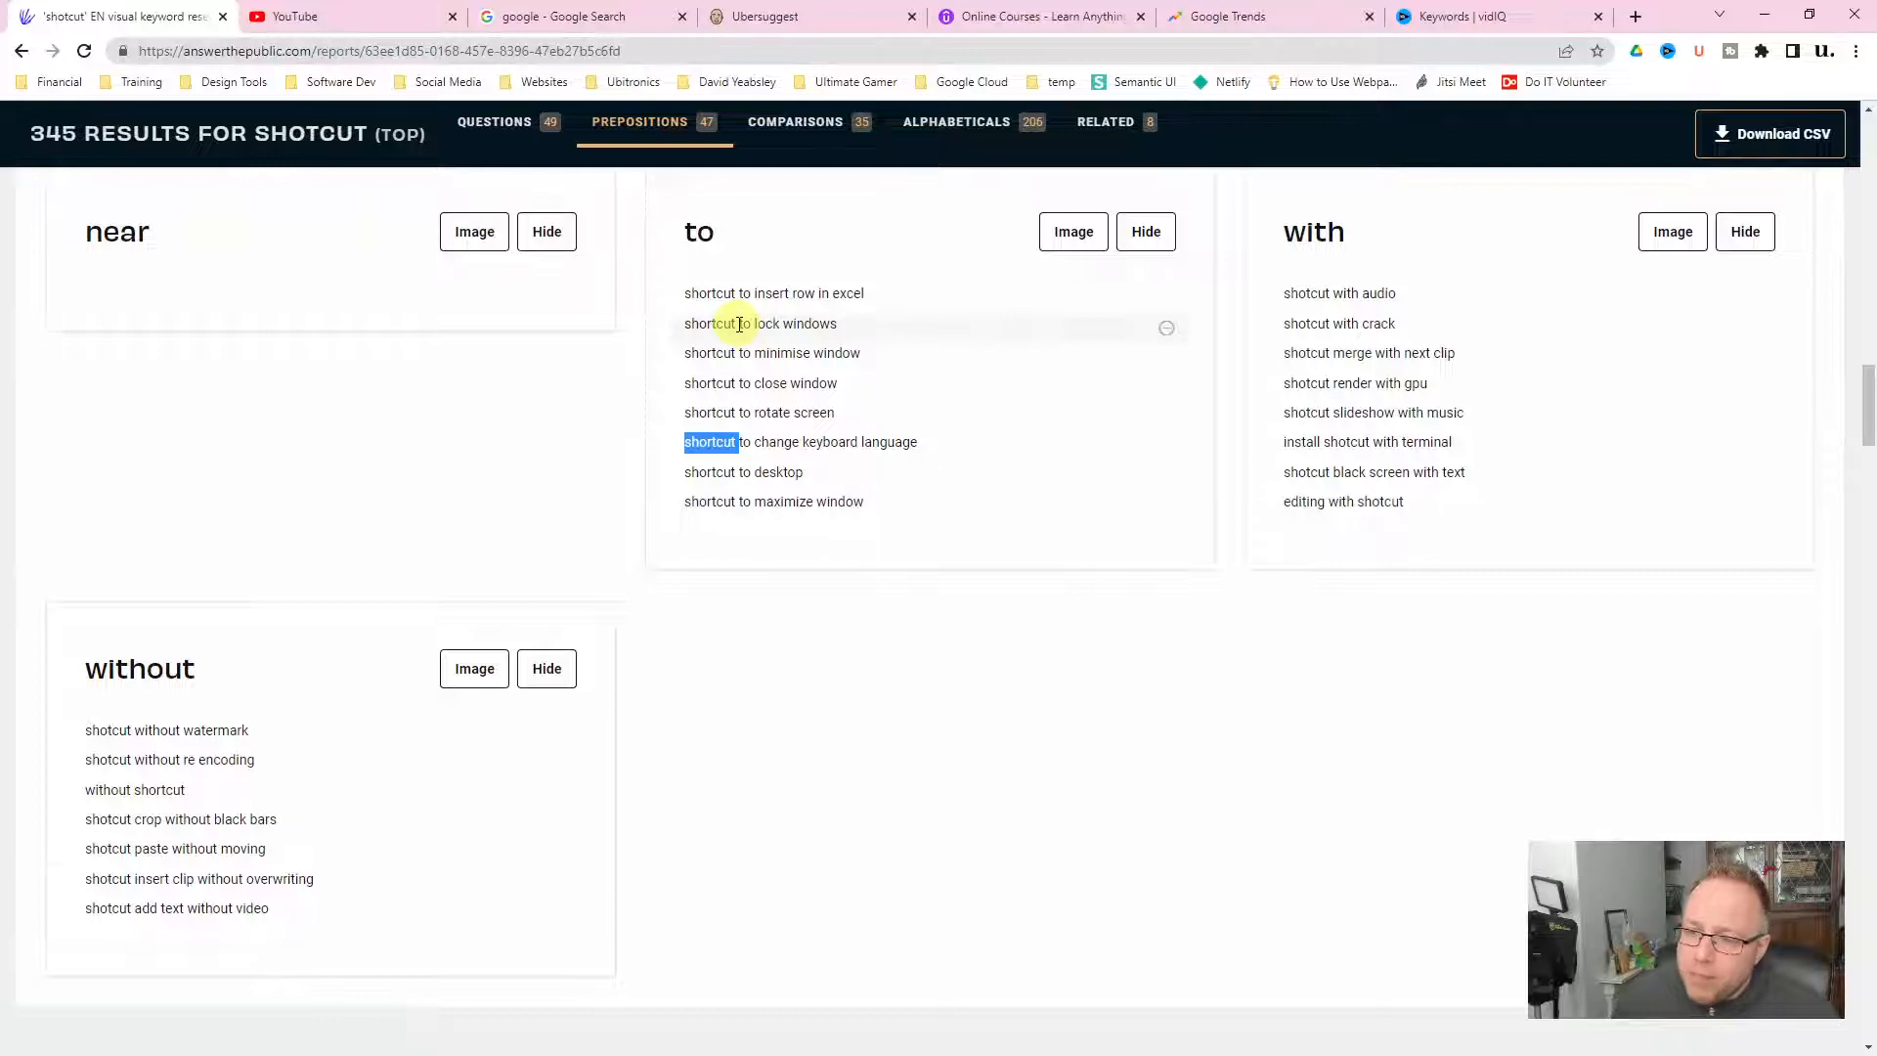
Show the shotcut comparisons as data lists and examine the "versus" and "vs" groups
{"action": "scroll", "coordinate": [740, 325], "scroll_direction": "down", "scroll_amount": 10}
{"action": "scroll", "coordinate": [323, 244], "scroll_direction": "up", "scroll_amount": 1}
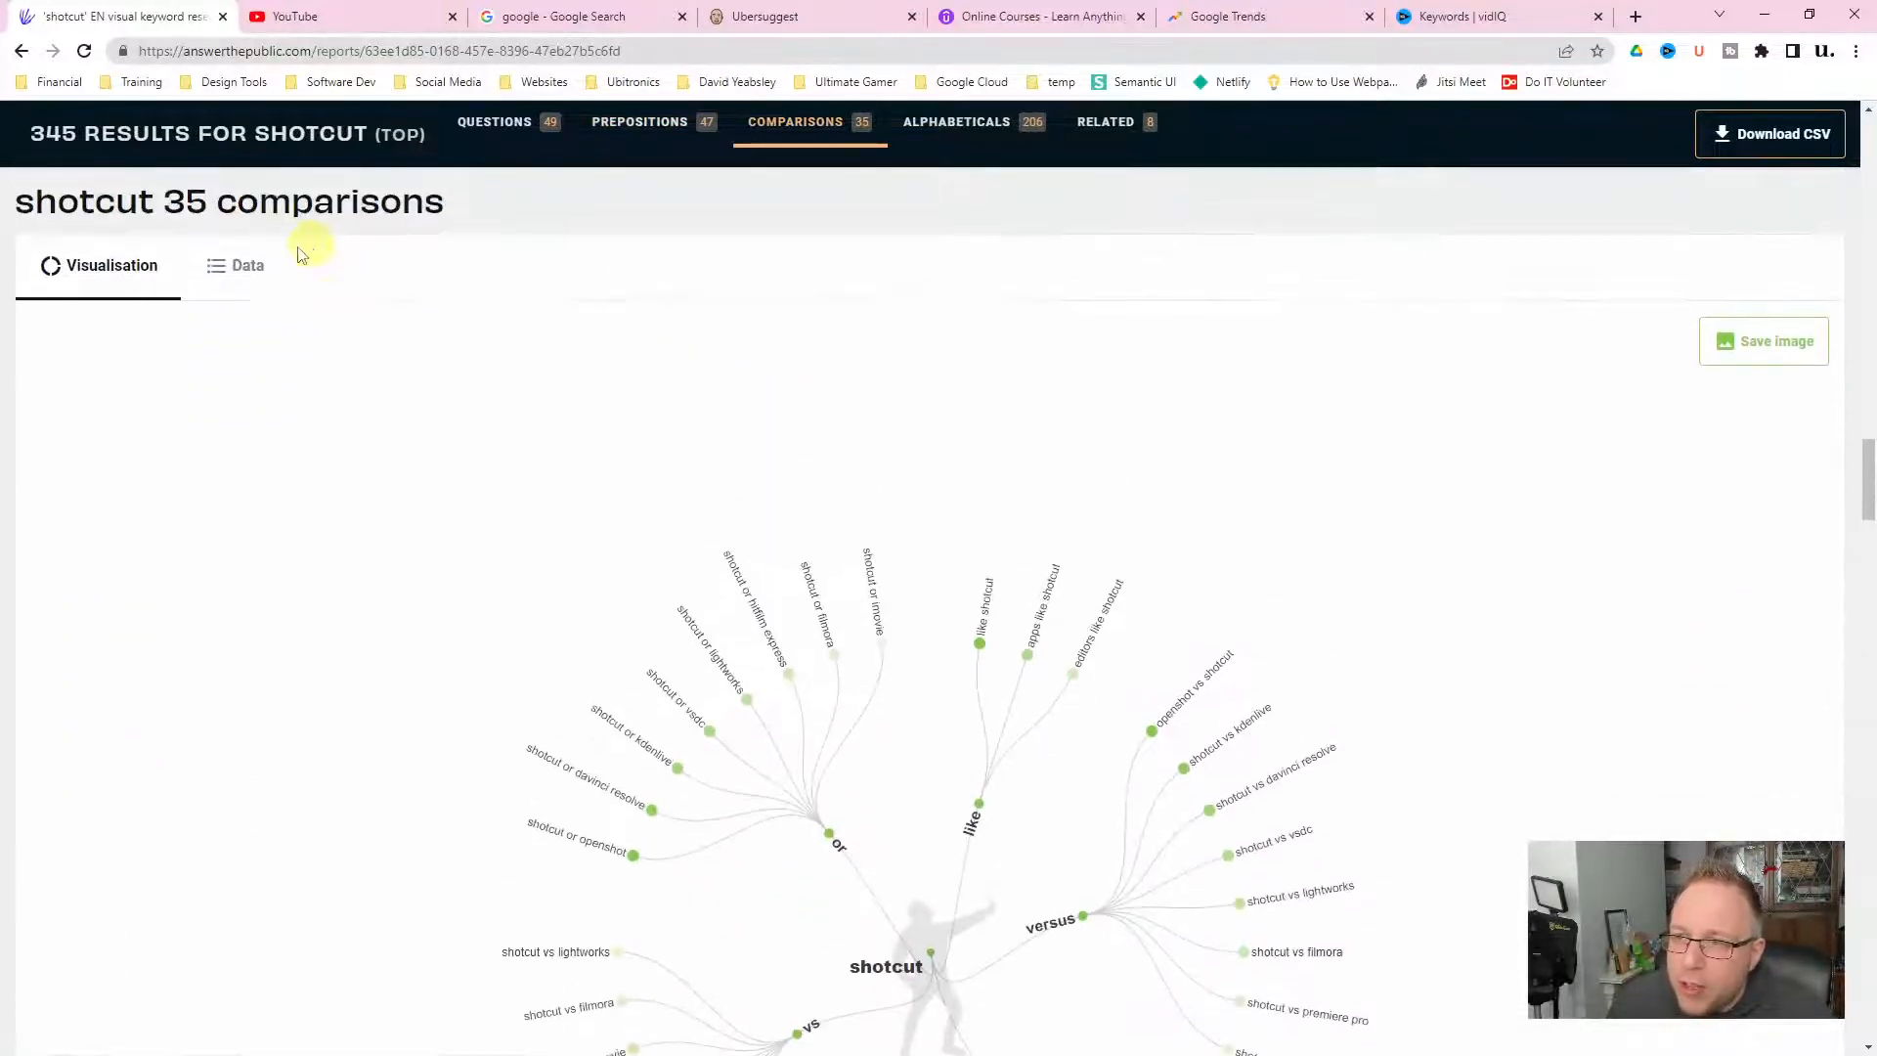
{"action": "left_click", "coordinate": [244, 265]}
{"action": "scroll", "coordinate": [689, 562], "scroll_direction": "down", "scroll_amount": 3}
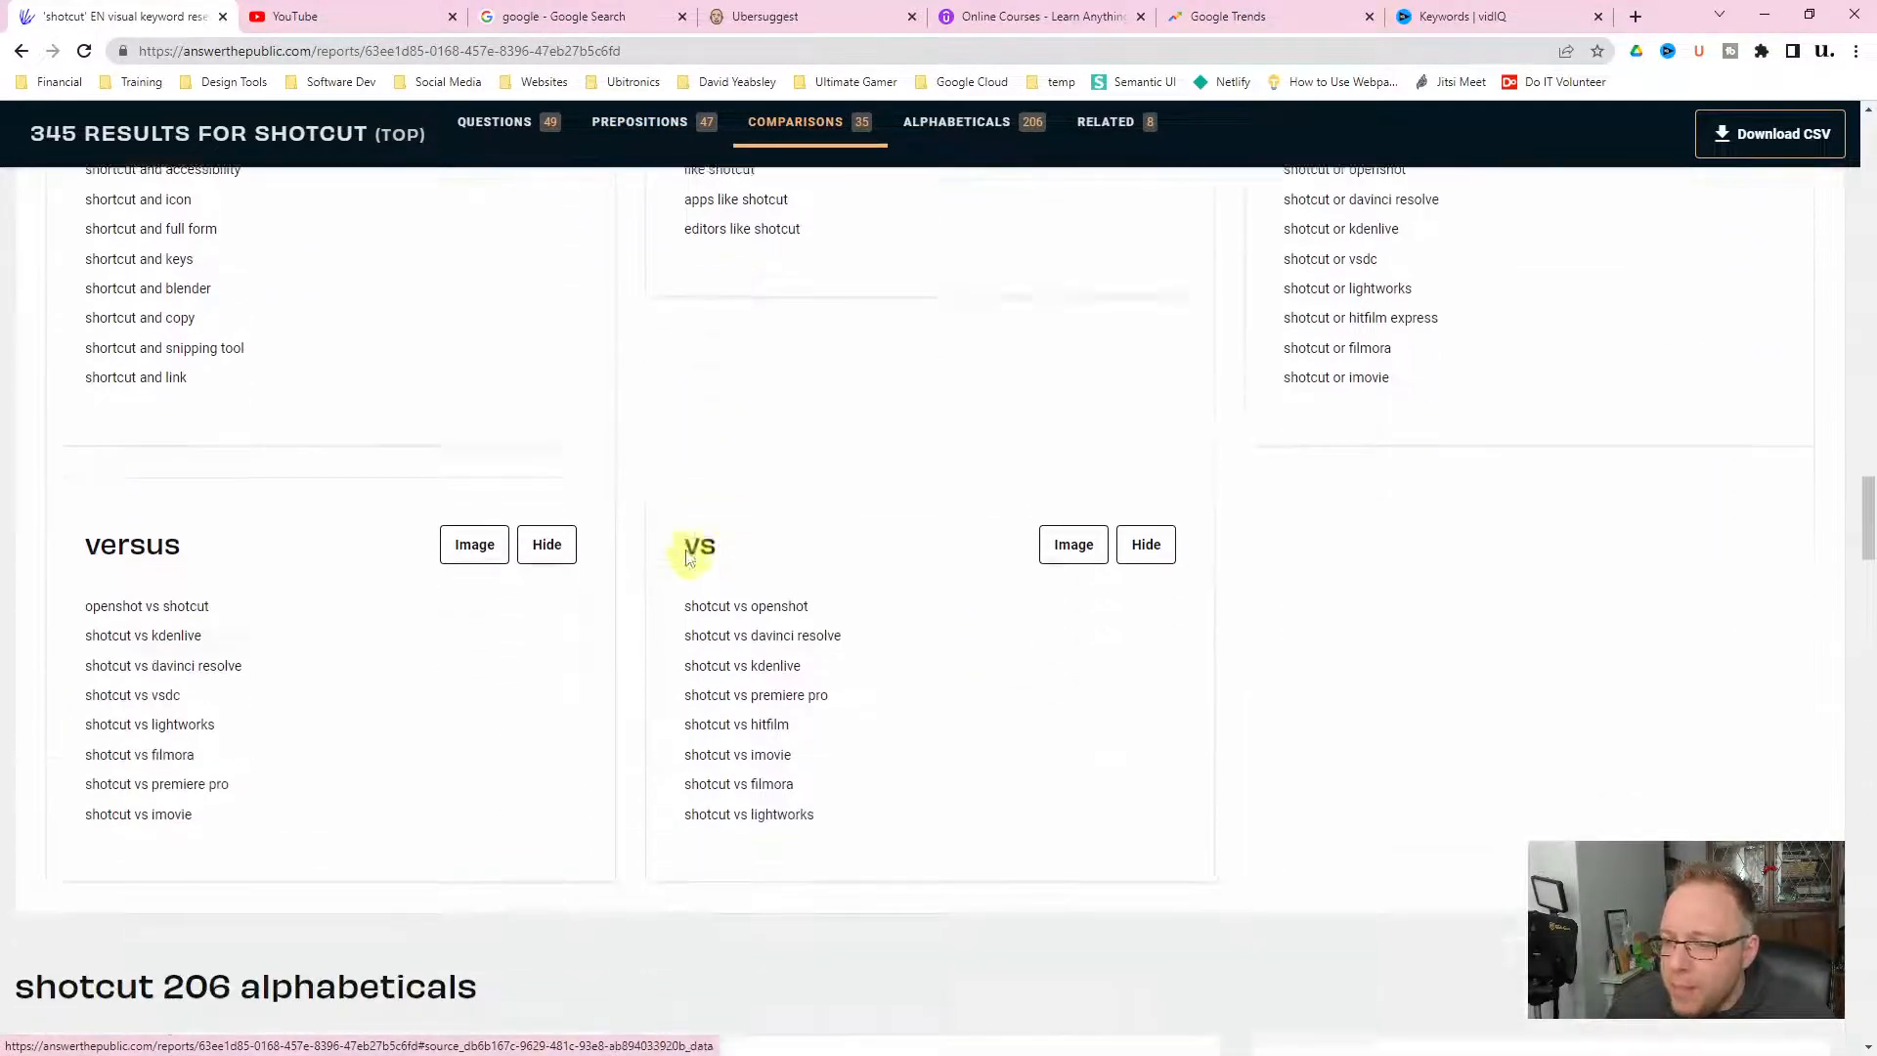
{"action": "scroll", "coordinate": [362, 562], "scroll_direction": "down", "scroll_amount": 1}
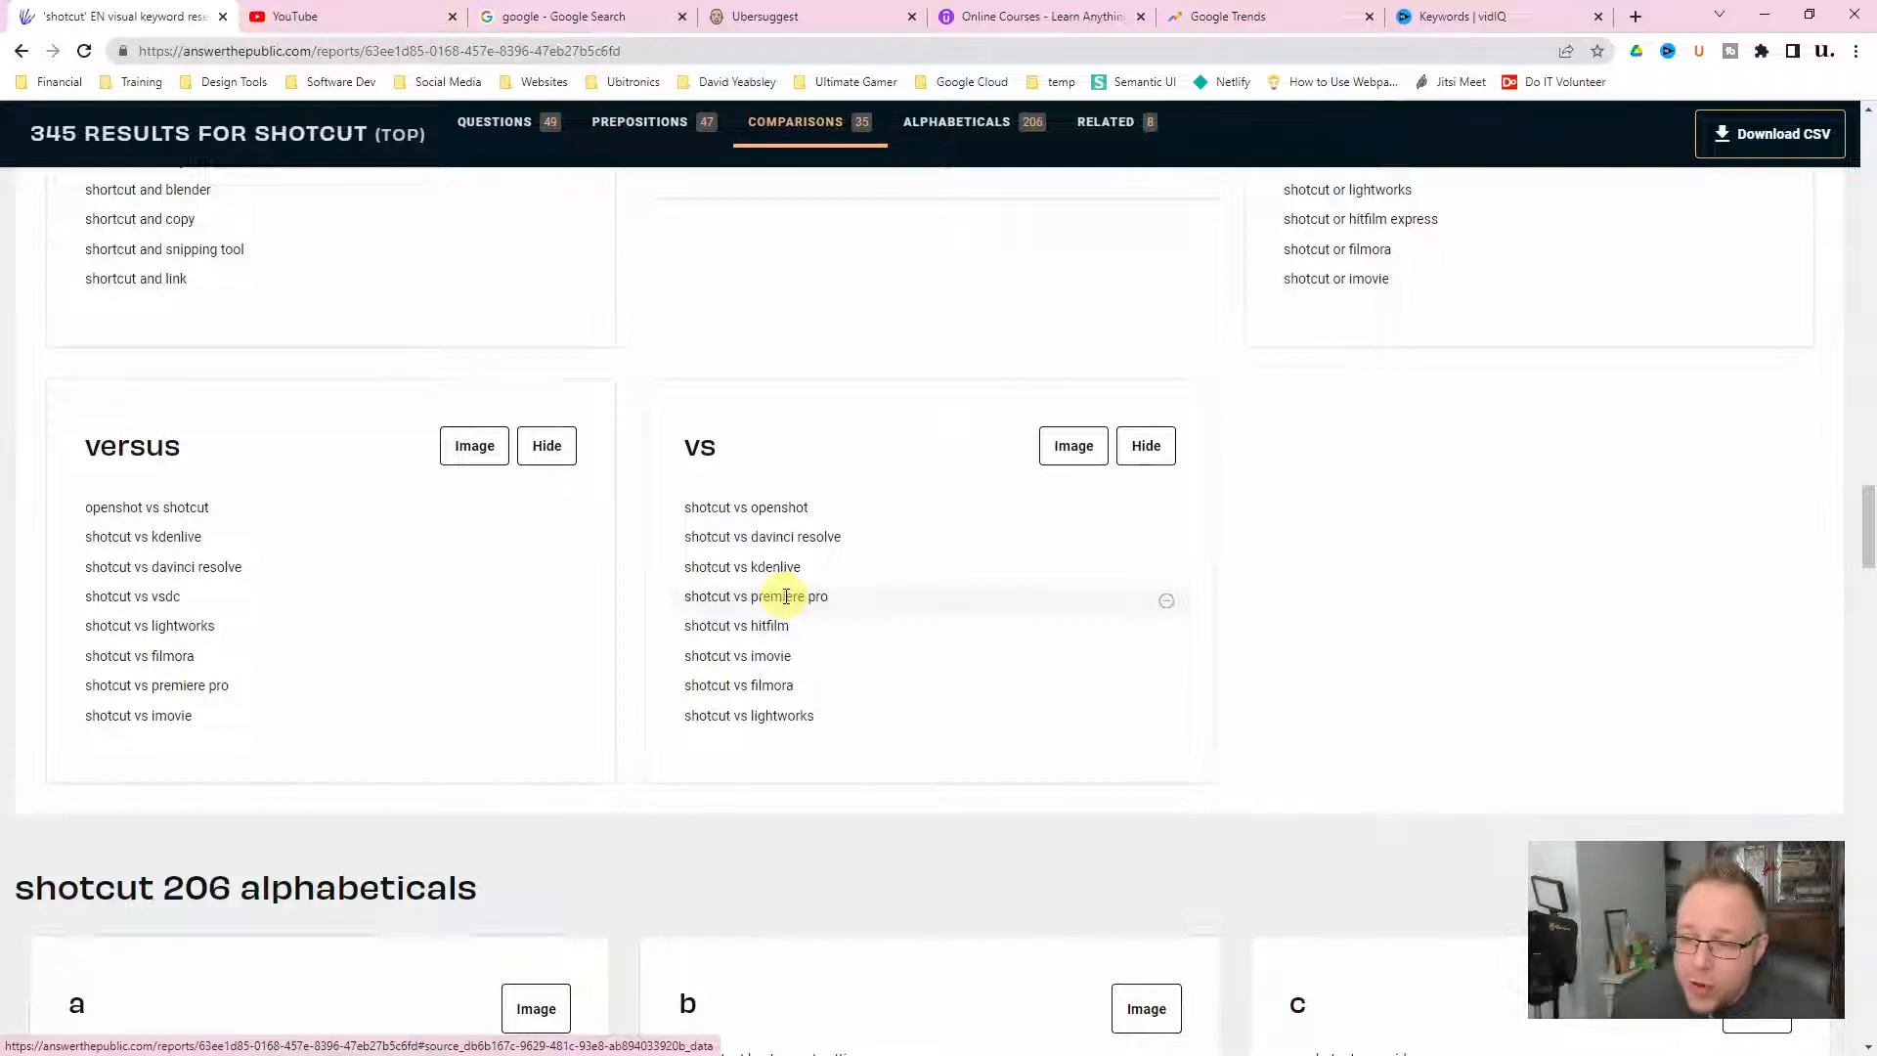
Highlight the result count in the alphabeticals heading and review the keyword suggestions from a to z
{"action": "scroll", "coordinate": [782, 599], "scroll_direction": "down", "scroll_amount": 5}
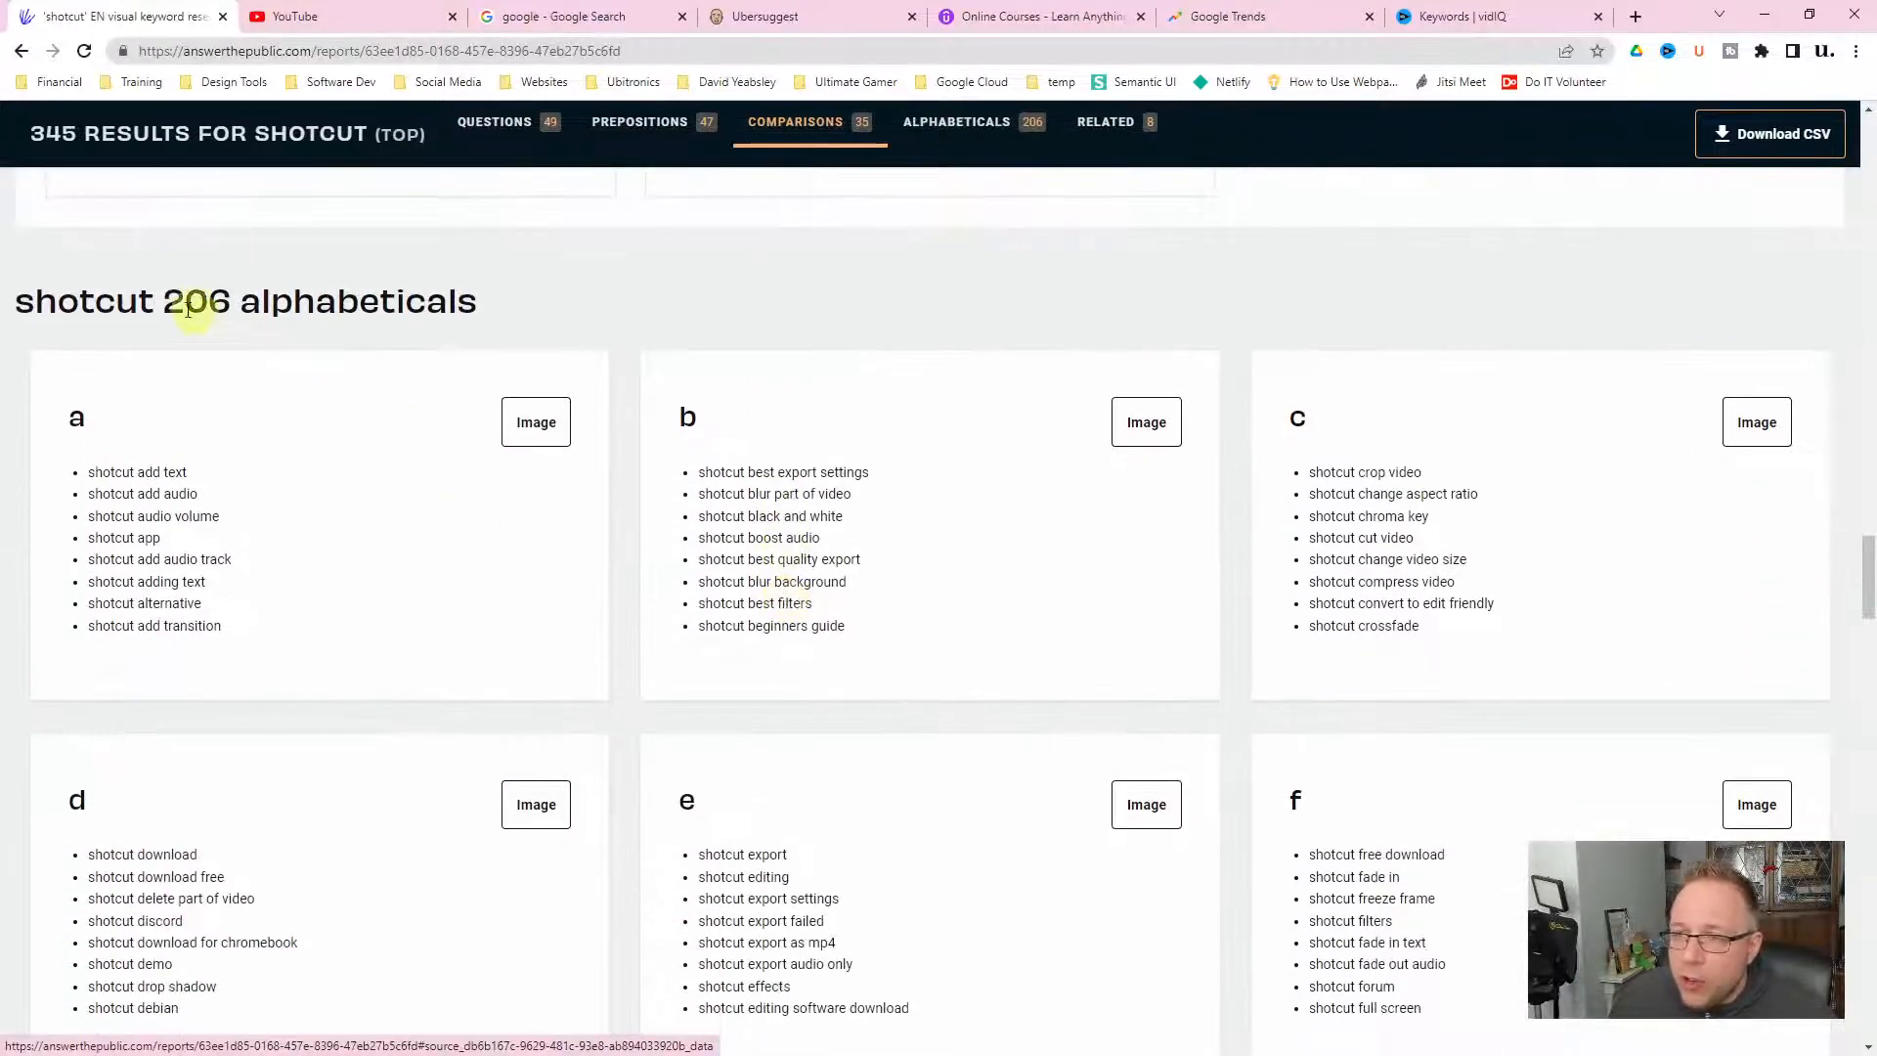
{"action": "left_click_drag", "start_coordinate": [163, 302], "coordinate": [233, 301]}
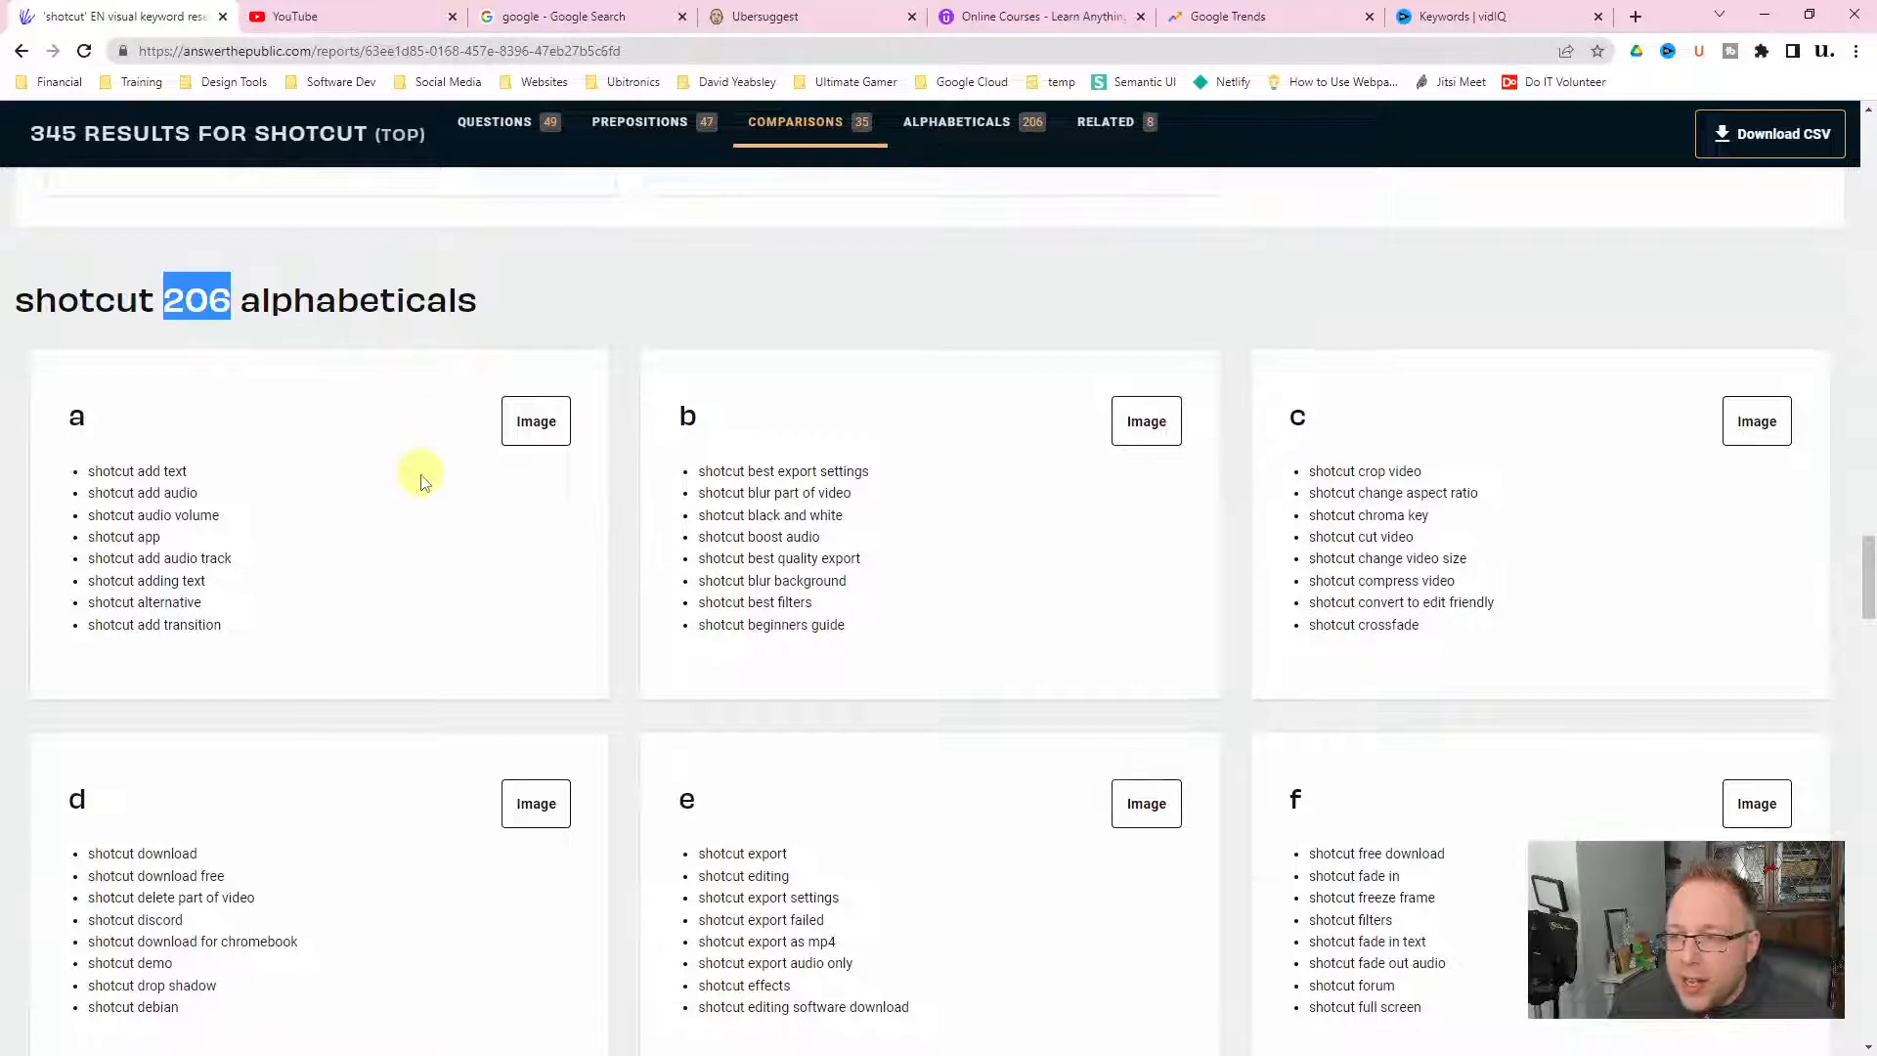
{"action": "scroll", "coordinate": [420, 481], "scroll_direction": "down", "scroll_amount": 1}
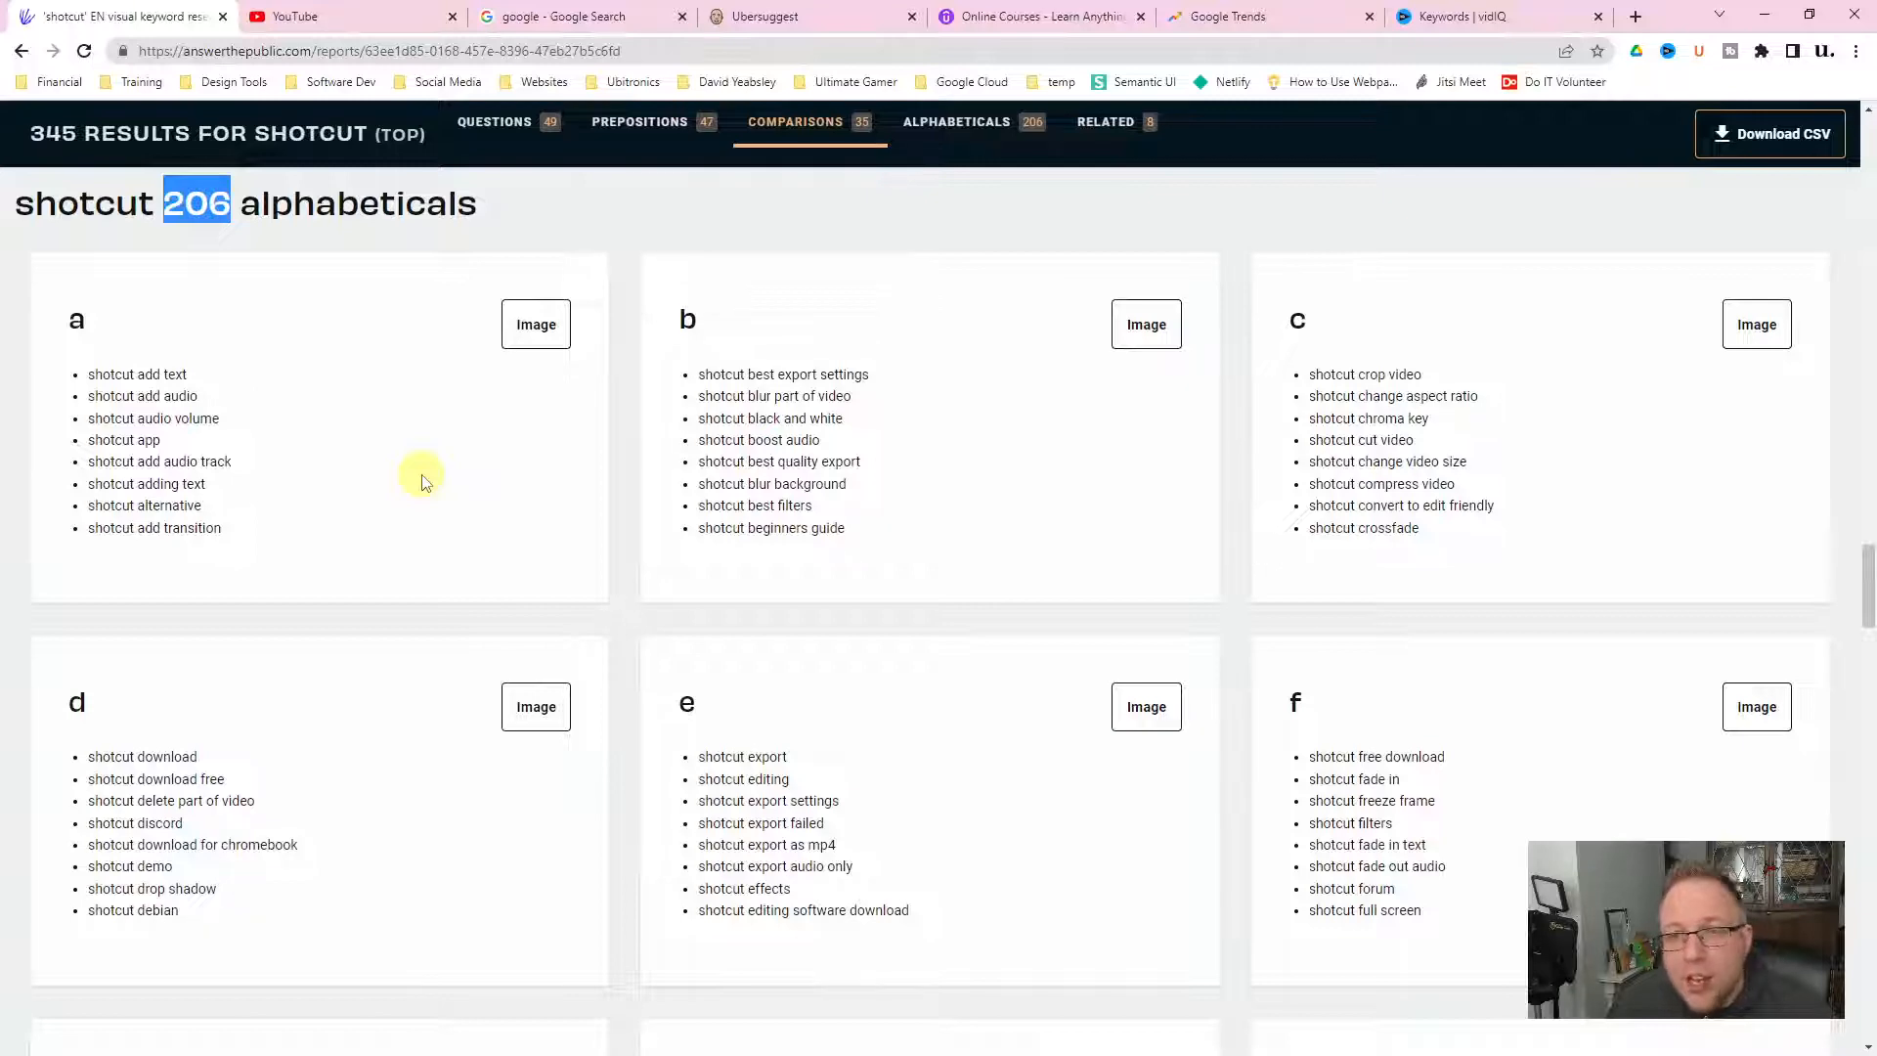
{"action": "scroll", "coordinate": [422, 479], "scroll_direction": "down", "scroll_amount": 11}
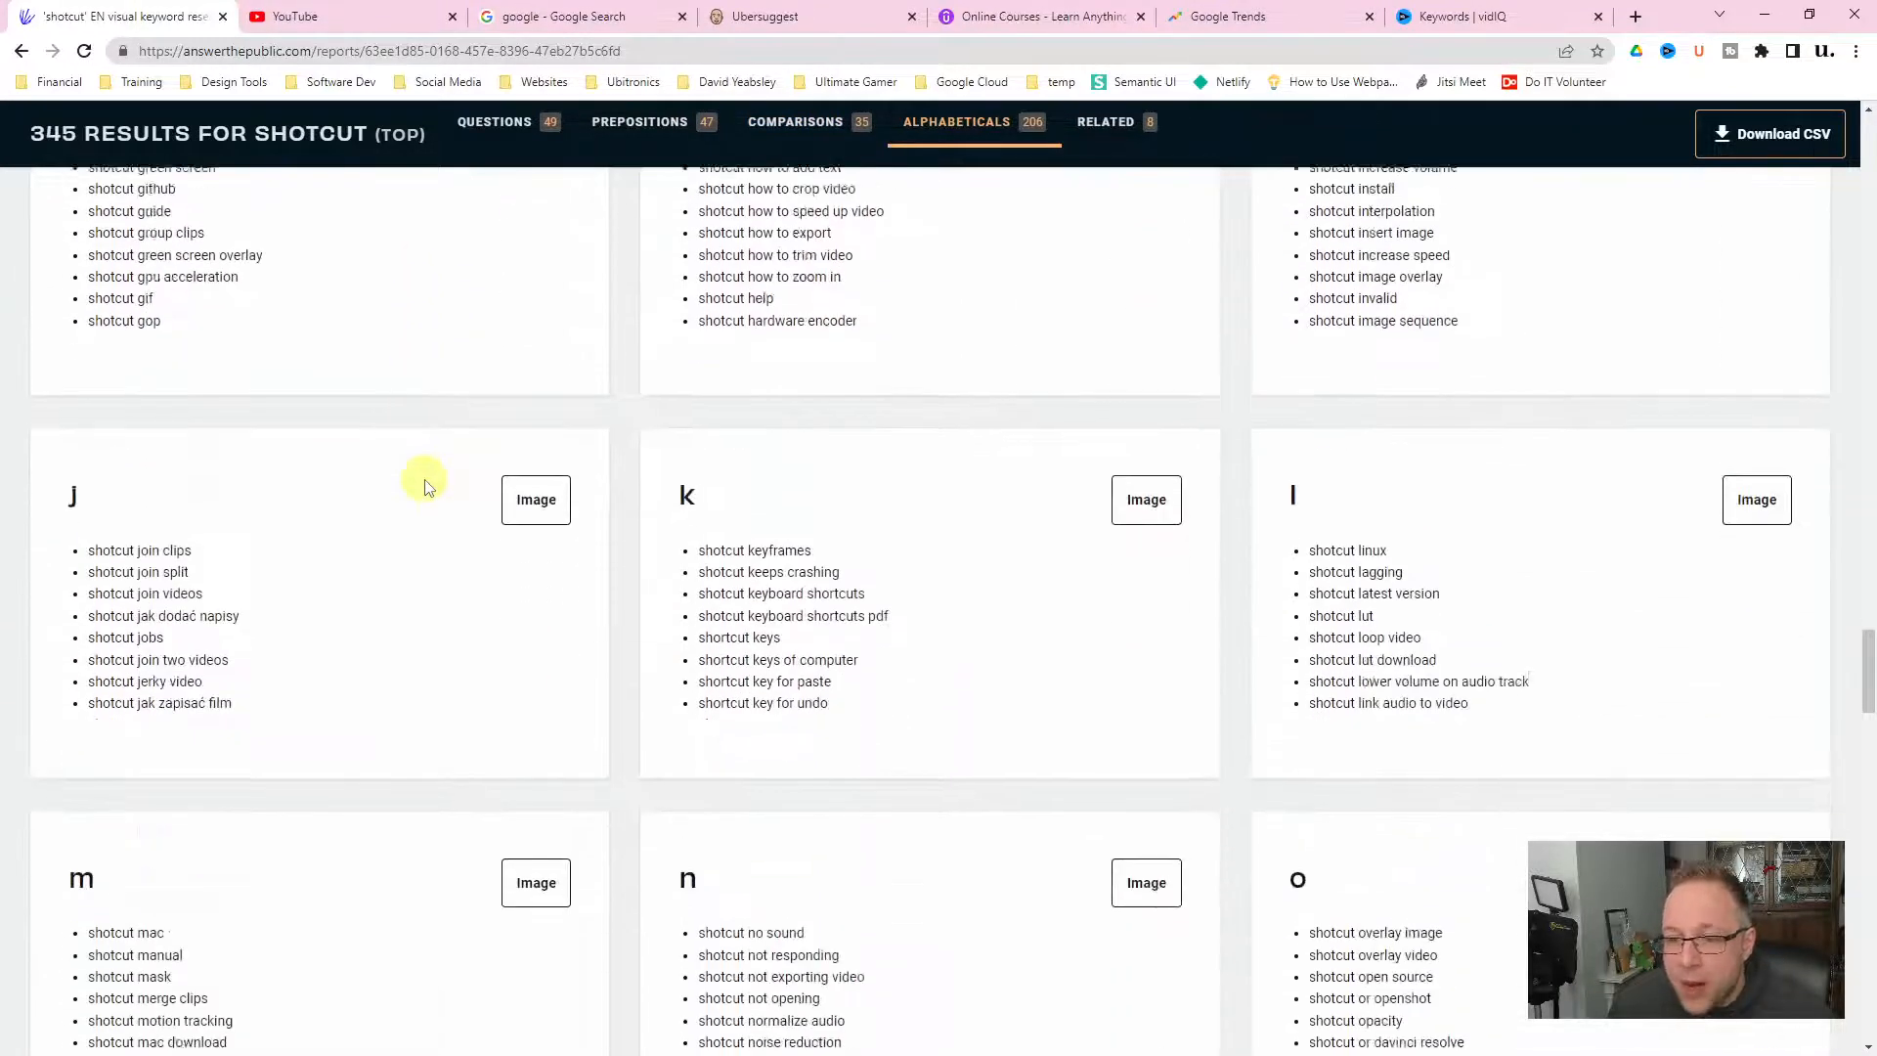
{"action": "scroll", "coordinate": [425, 486], "scroll_direction": "down", "scroll_amount": 5}
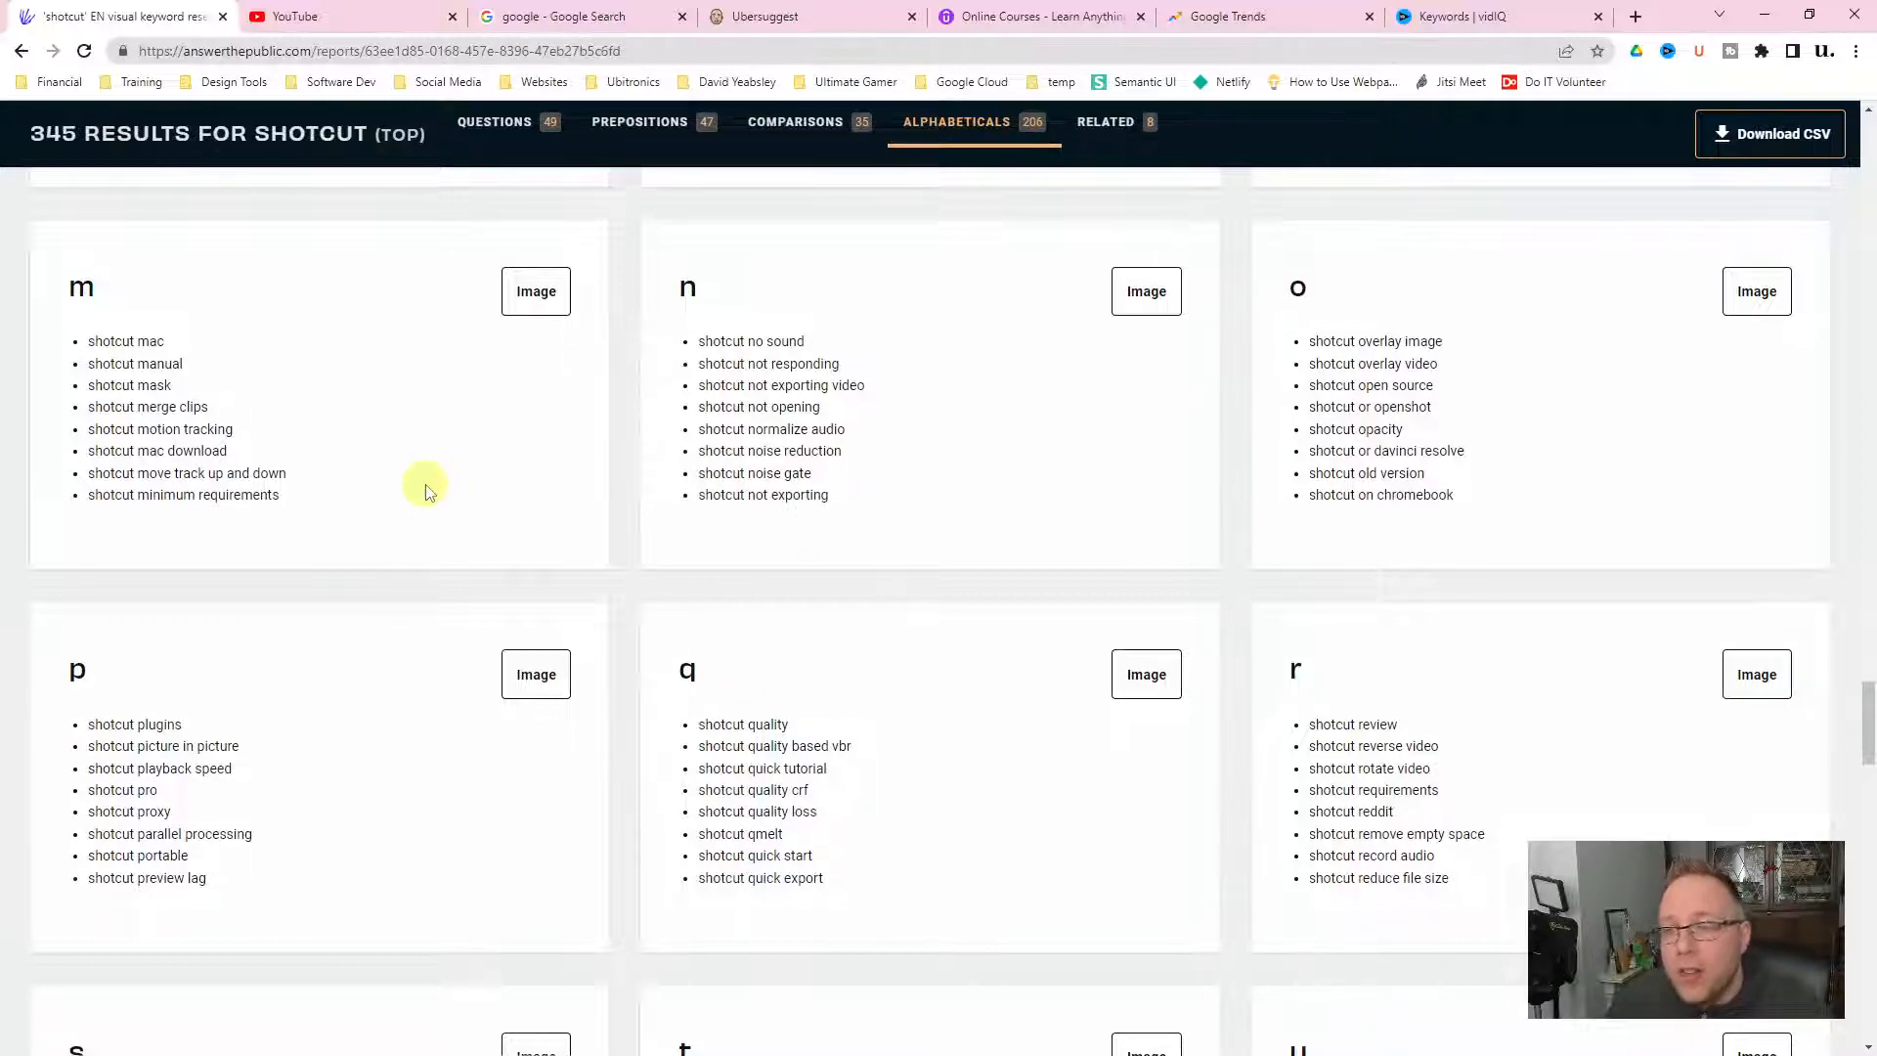
{"action": "scroll", "coordinate": [425, 489], "scroll_direction": "down", "scroll_amount": 11}
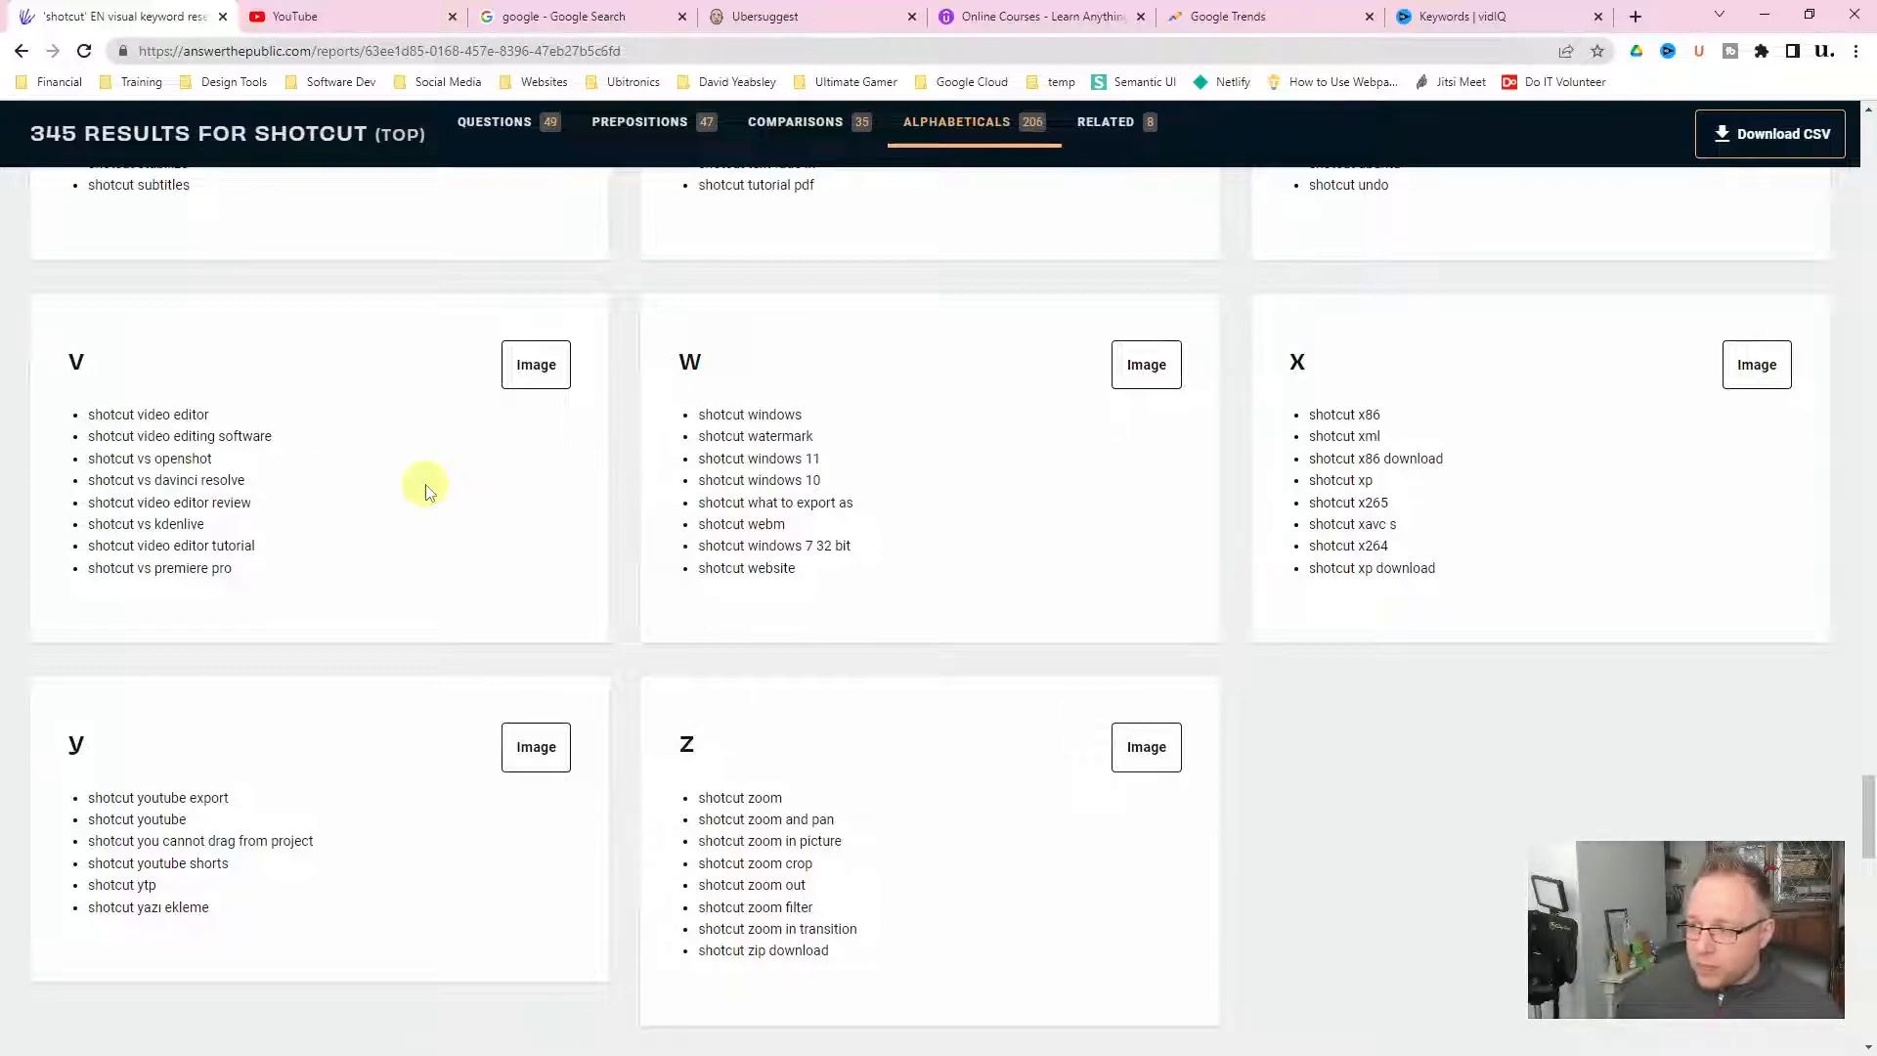
Return to the "how" questions and highlight "shotcut how to add text"
{"action": "scroll", "coordinate": [425, 491], "scroll_direction": "up", "scroll_amount": 20}
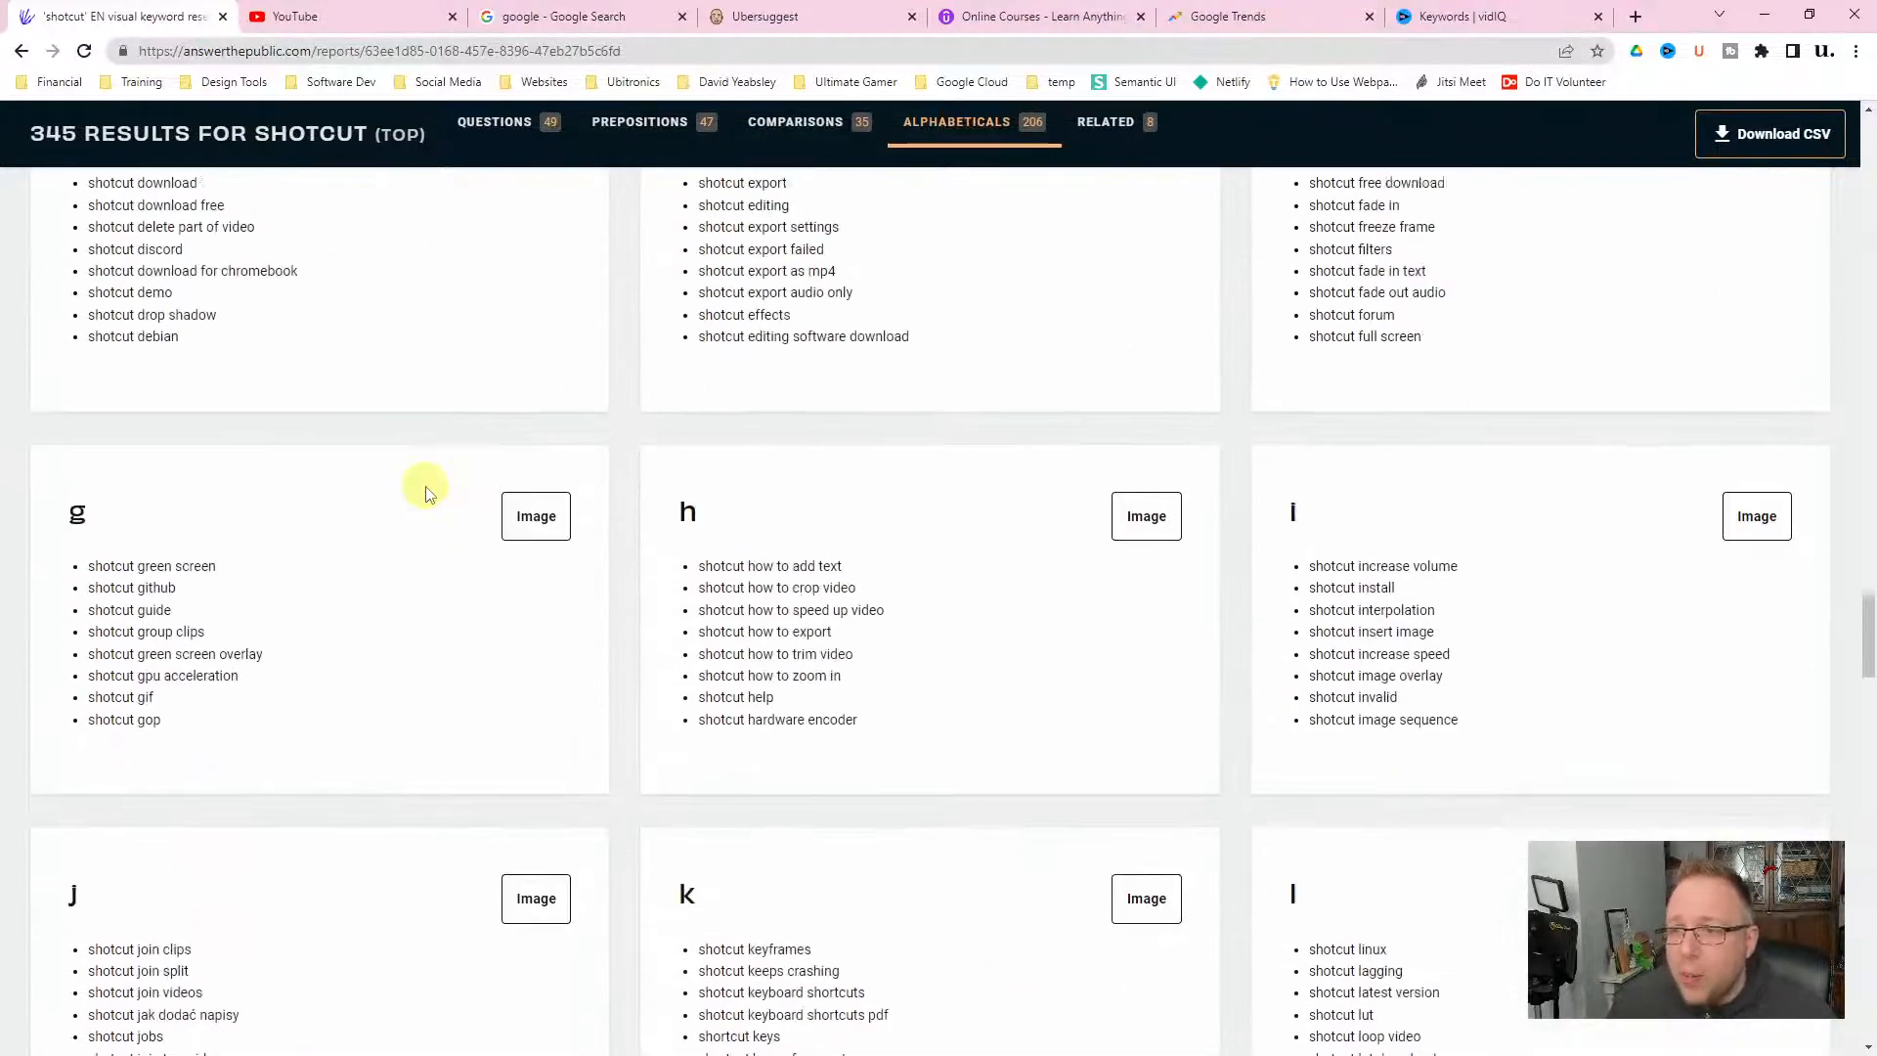
{"action": "scroll", "coordinate": [425, 491], "scroll_direction": "up", "scroll_amount": 20}
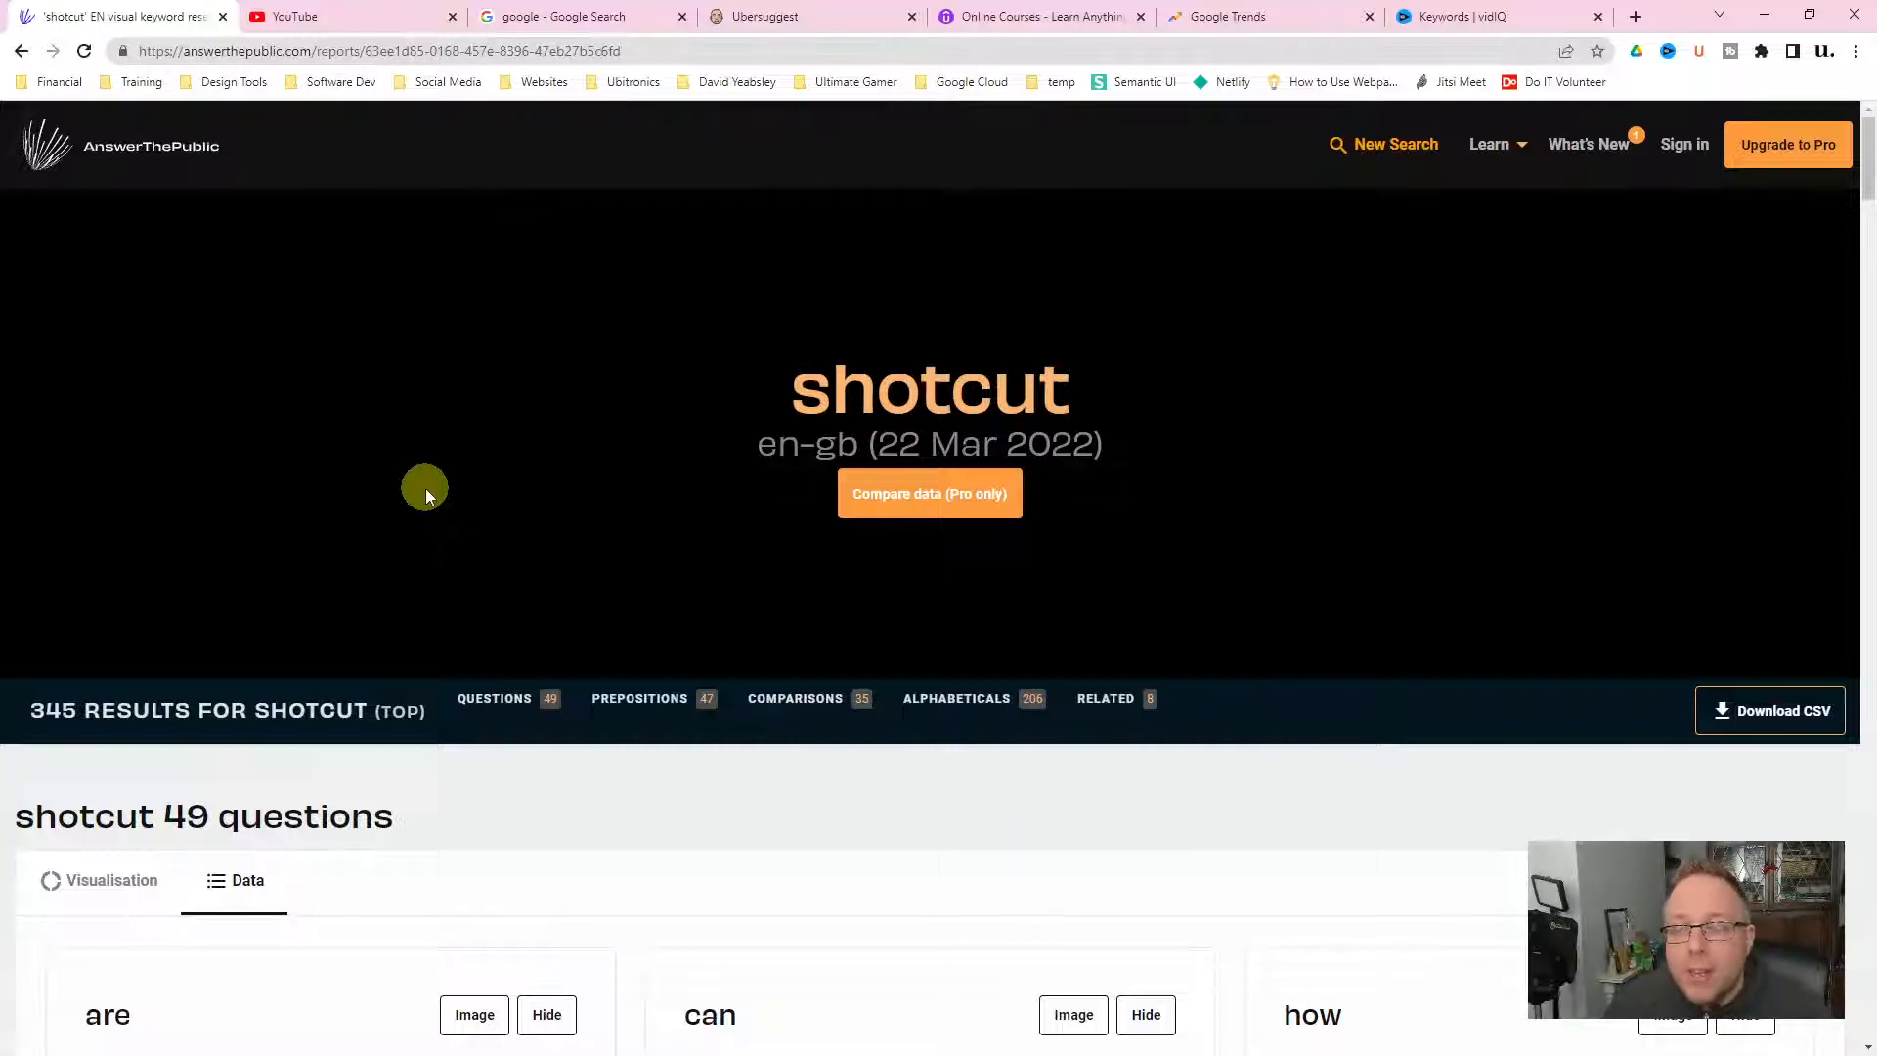
{"action": "scroll", "coordinate": [524, 566], "scroll_direction": "down", "scroll_amount": 7}
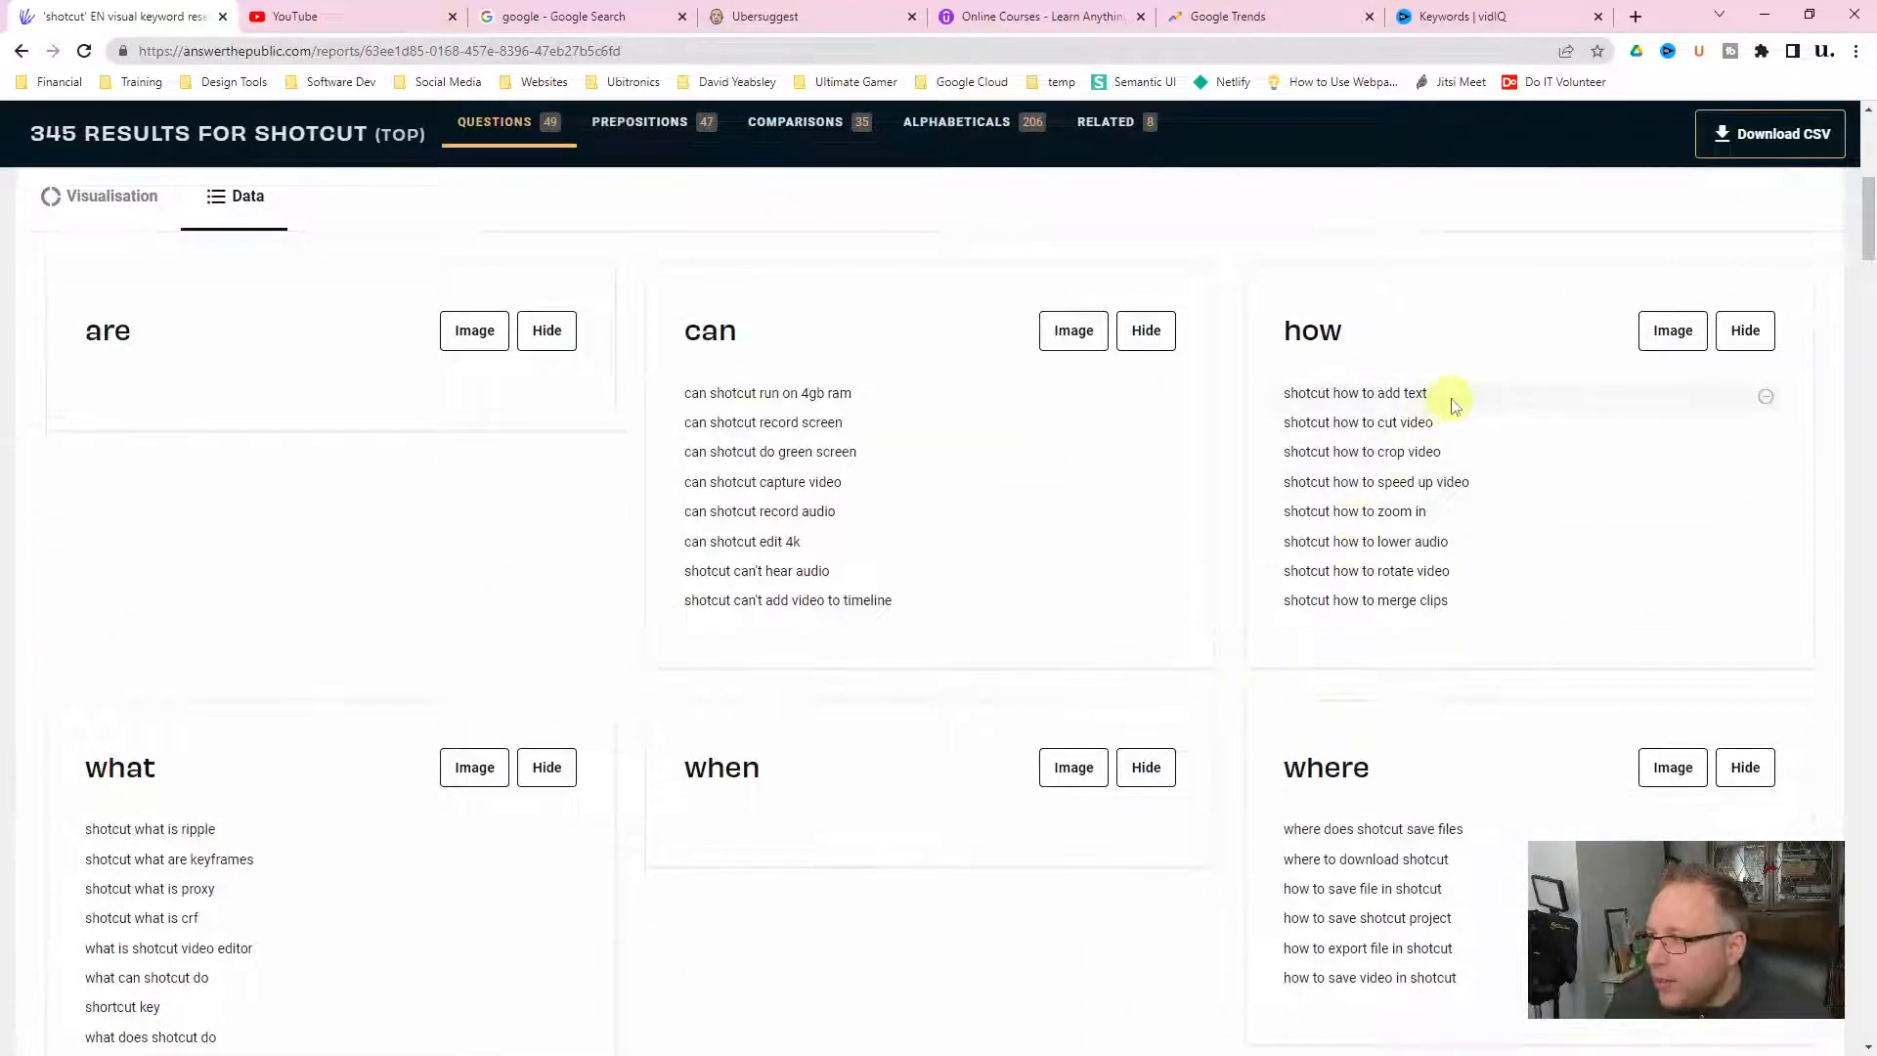
{"action": "left_click_drag", "start_coordinate": [1437, 398], "coordinate": [1286, 389]}
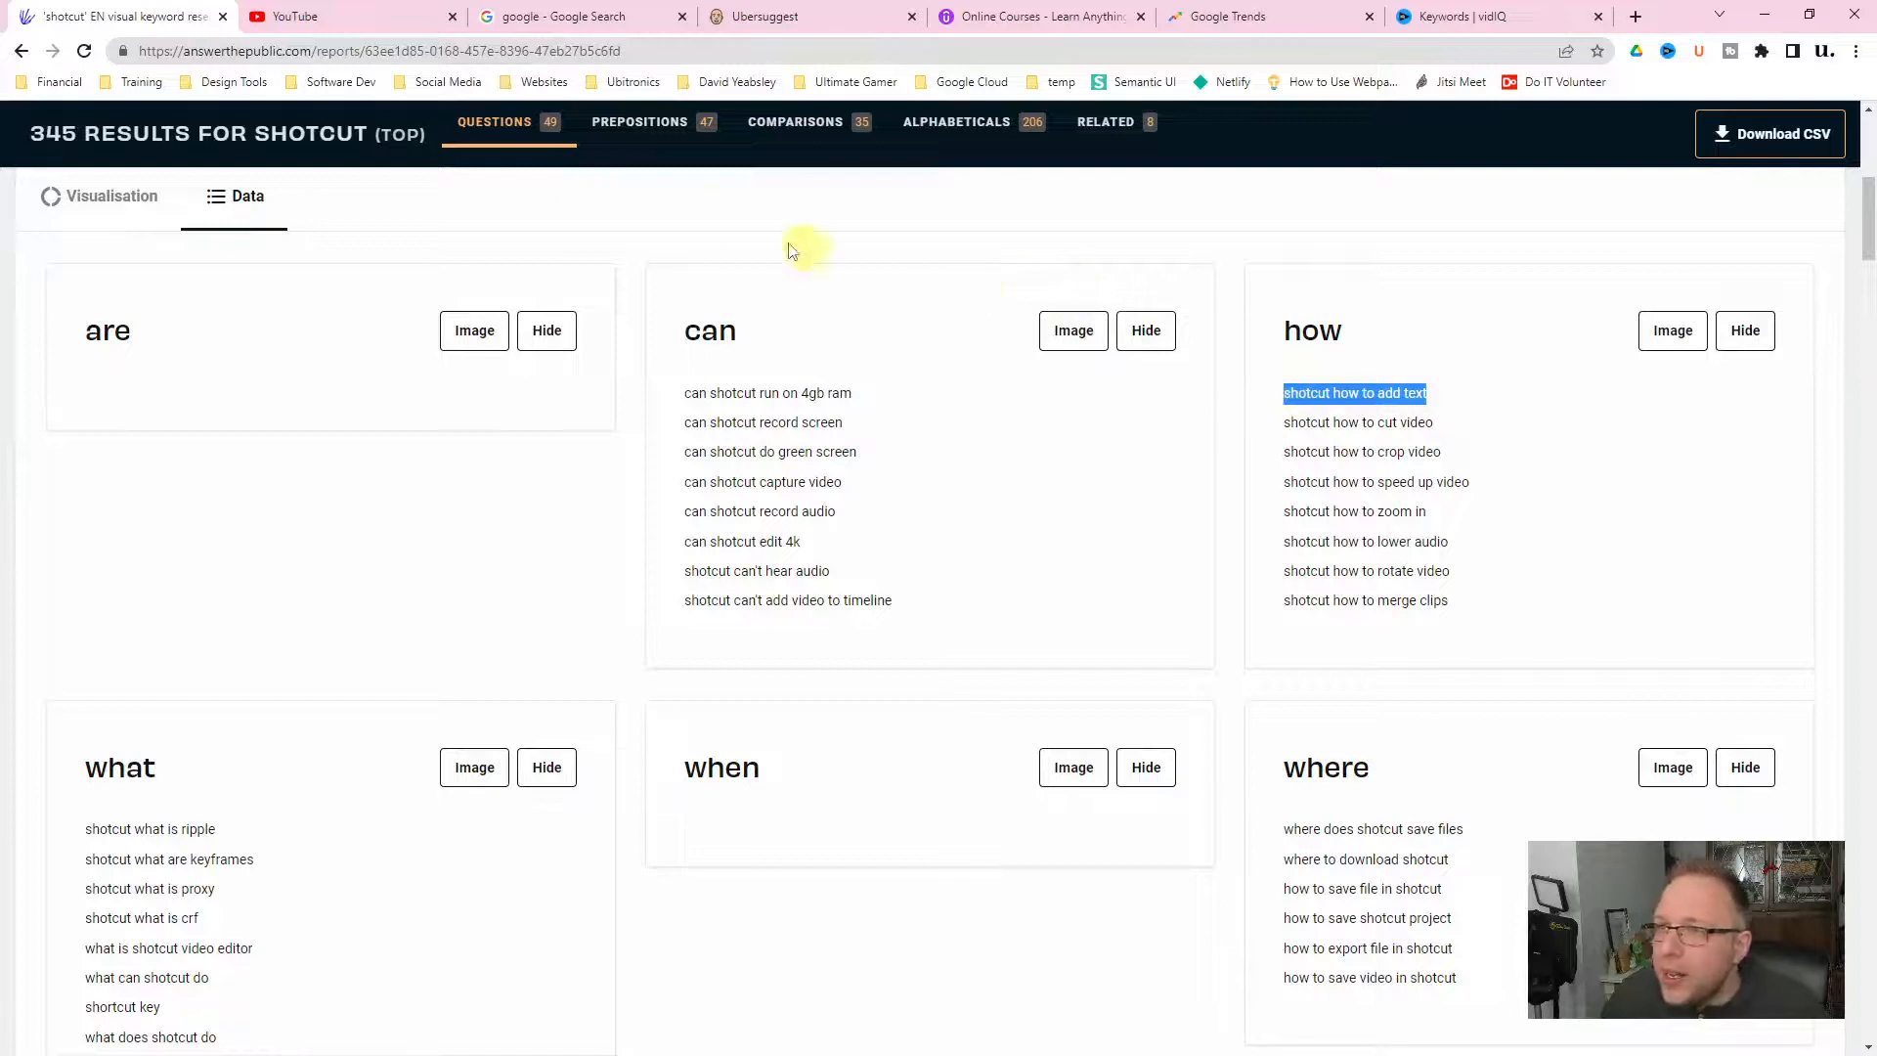
Switch to YouTube, check the search suggestions for "shotcut", and return to the AnswerThePublic report
{"action": "left_click", "coordinate": [362, 19]}
{"action": "left_click", "coordinate": [657, 127]}
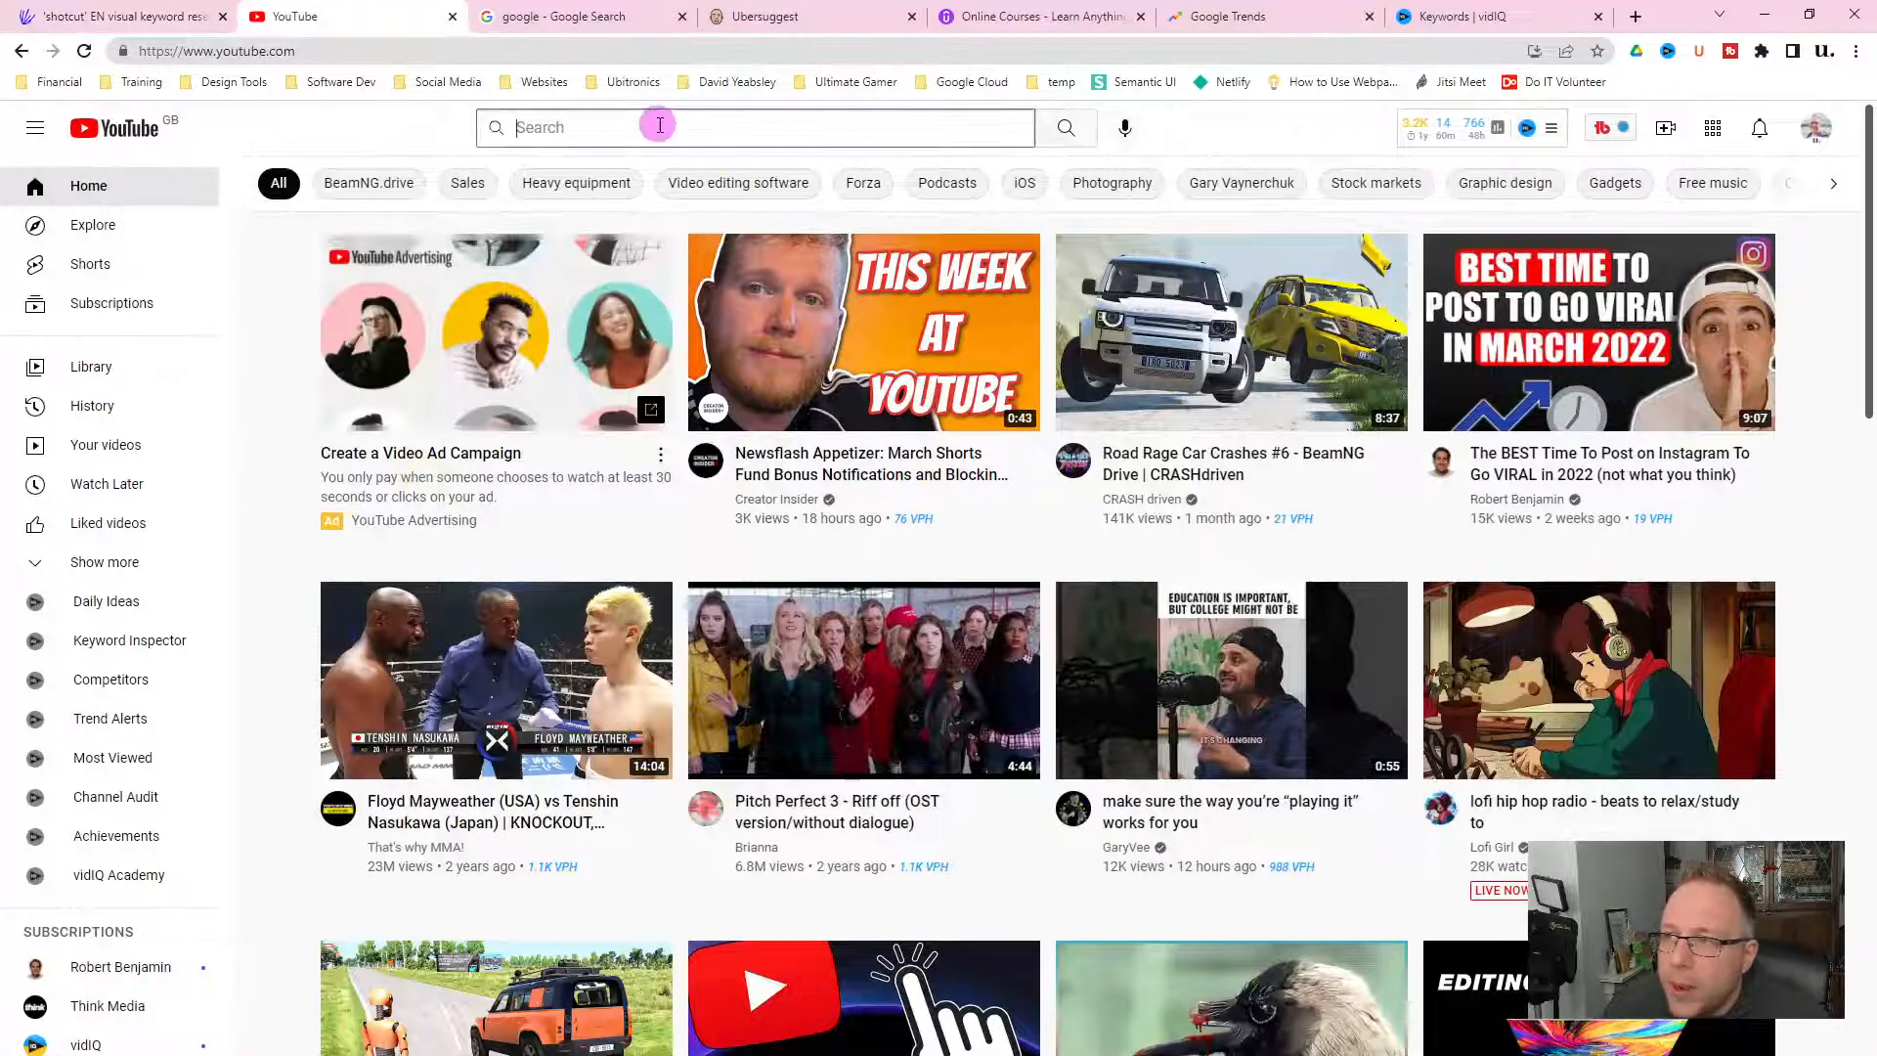
{"action": "type", "text": "shotu"}
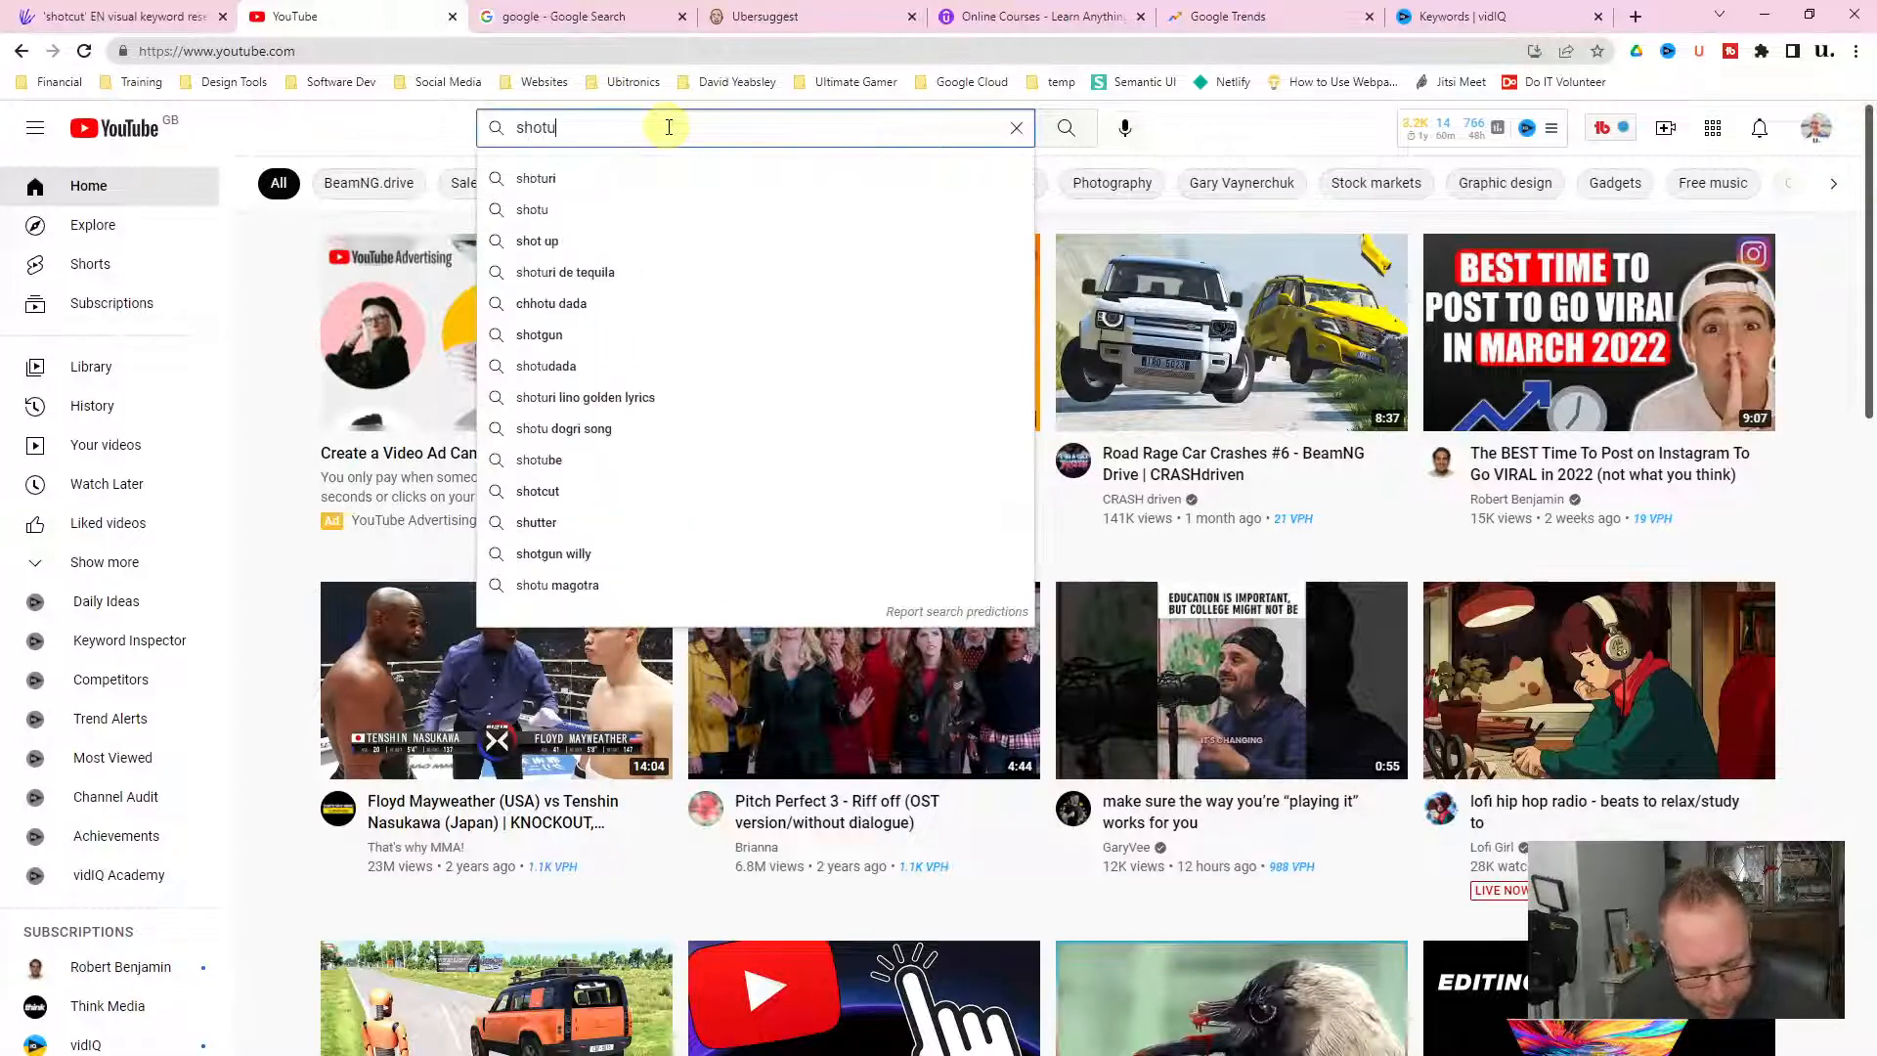
{"action": "key", "text": "BackSpace"}
{"action": "type", "text": "cut"}
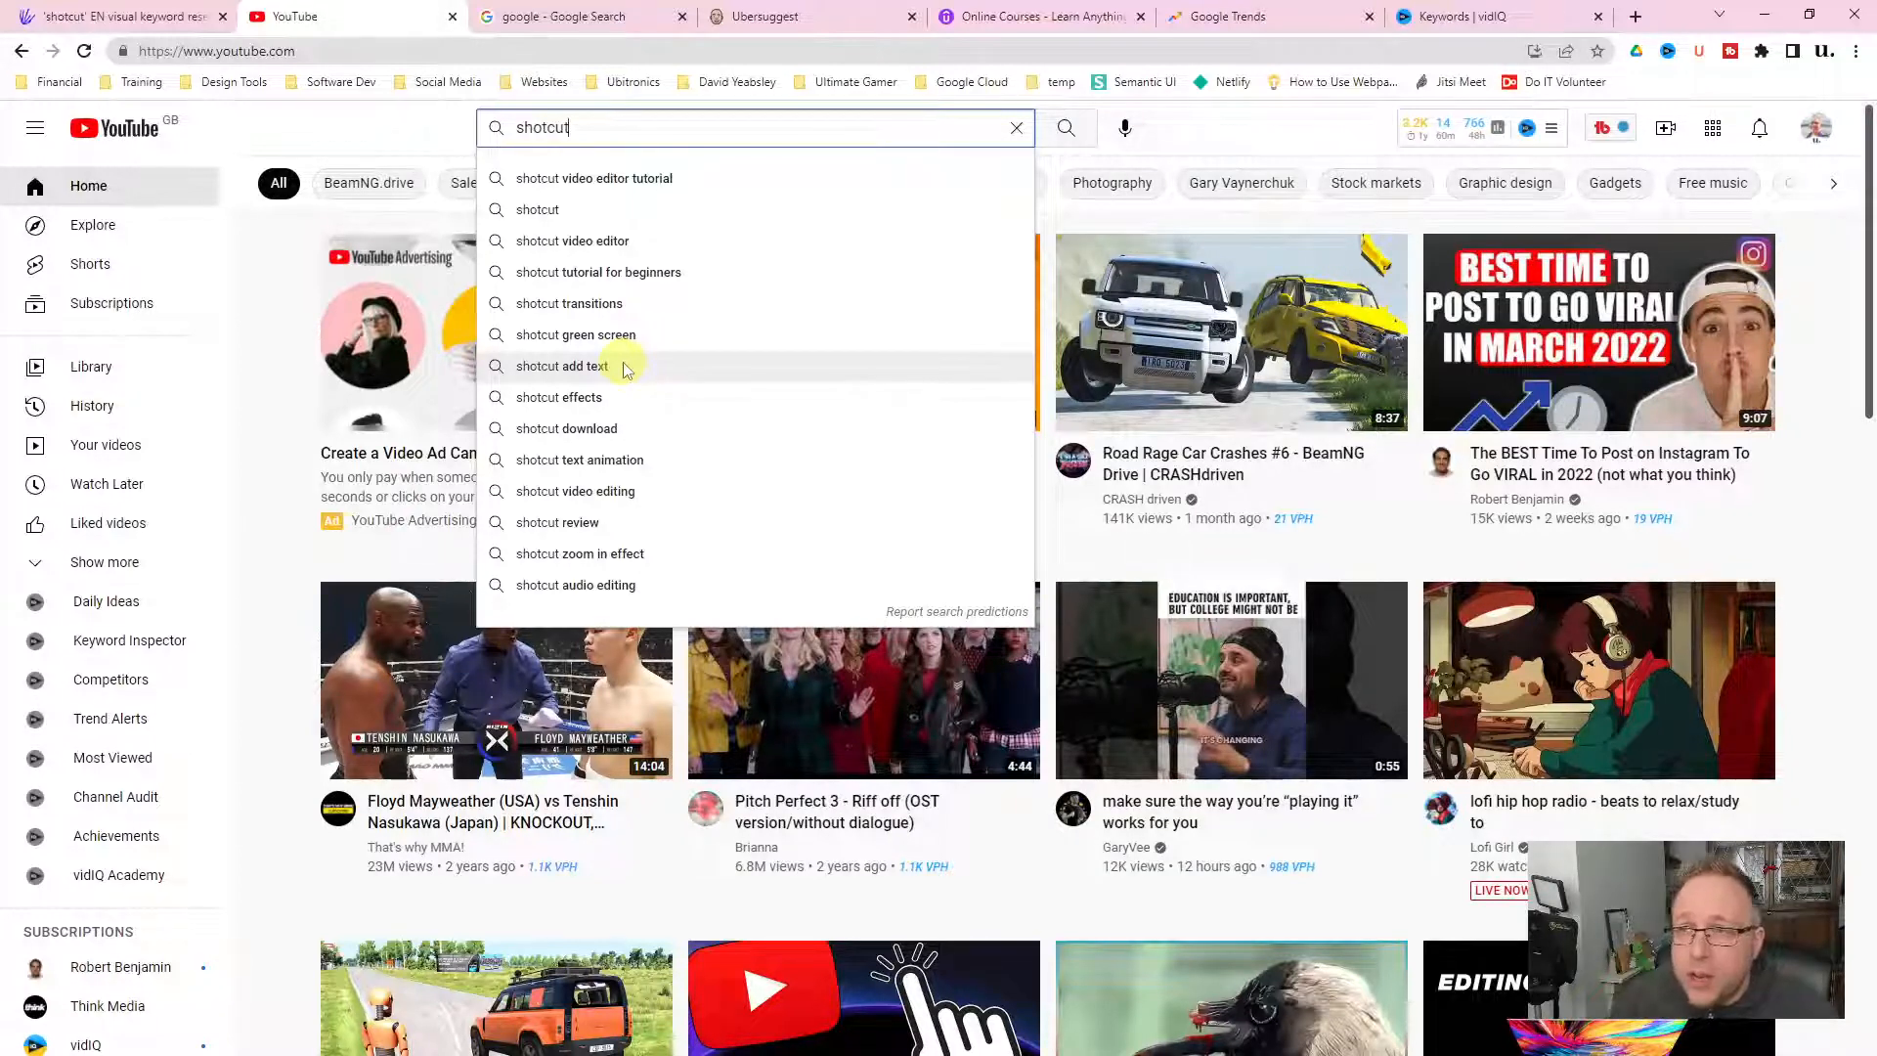
{"action": "left_click", "coordinate": [100, 15]}
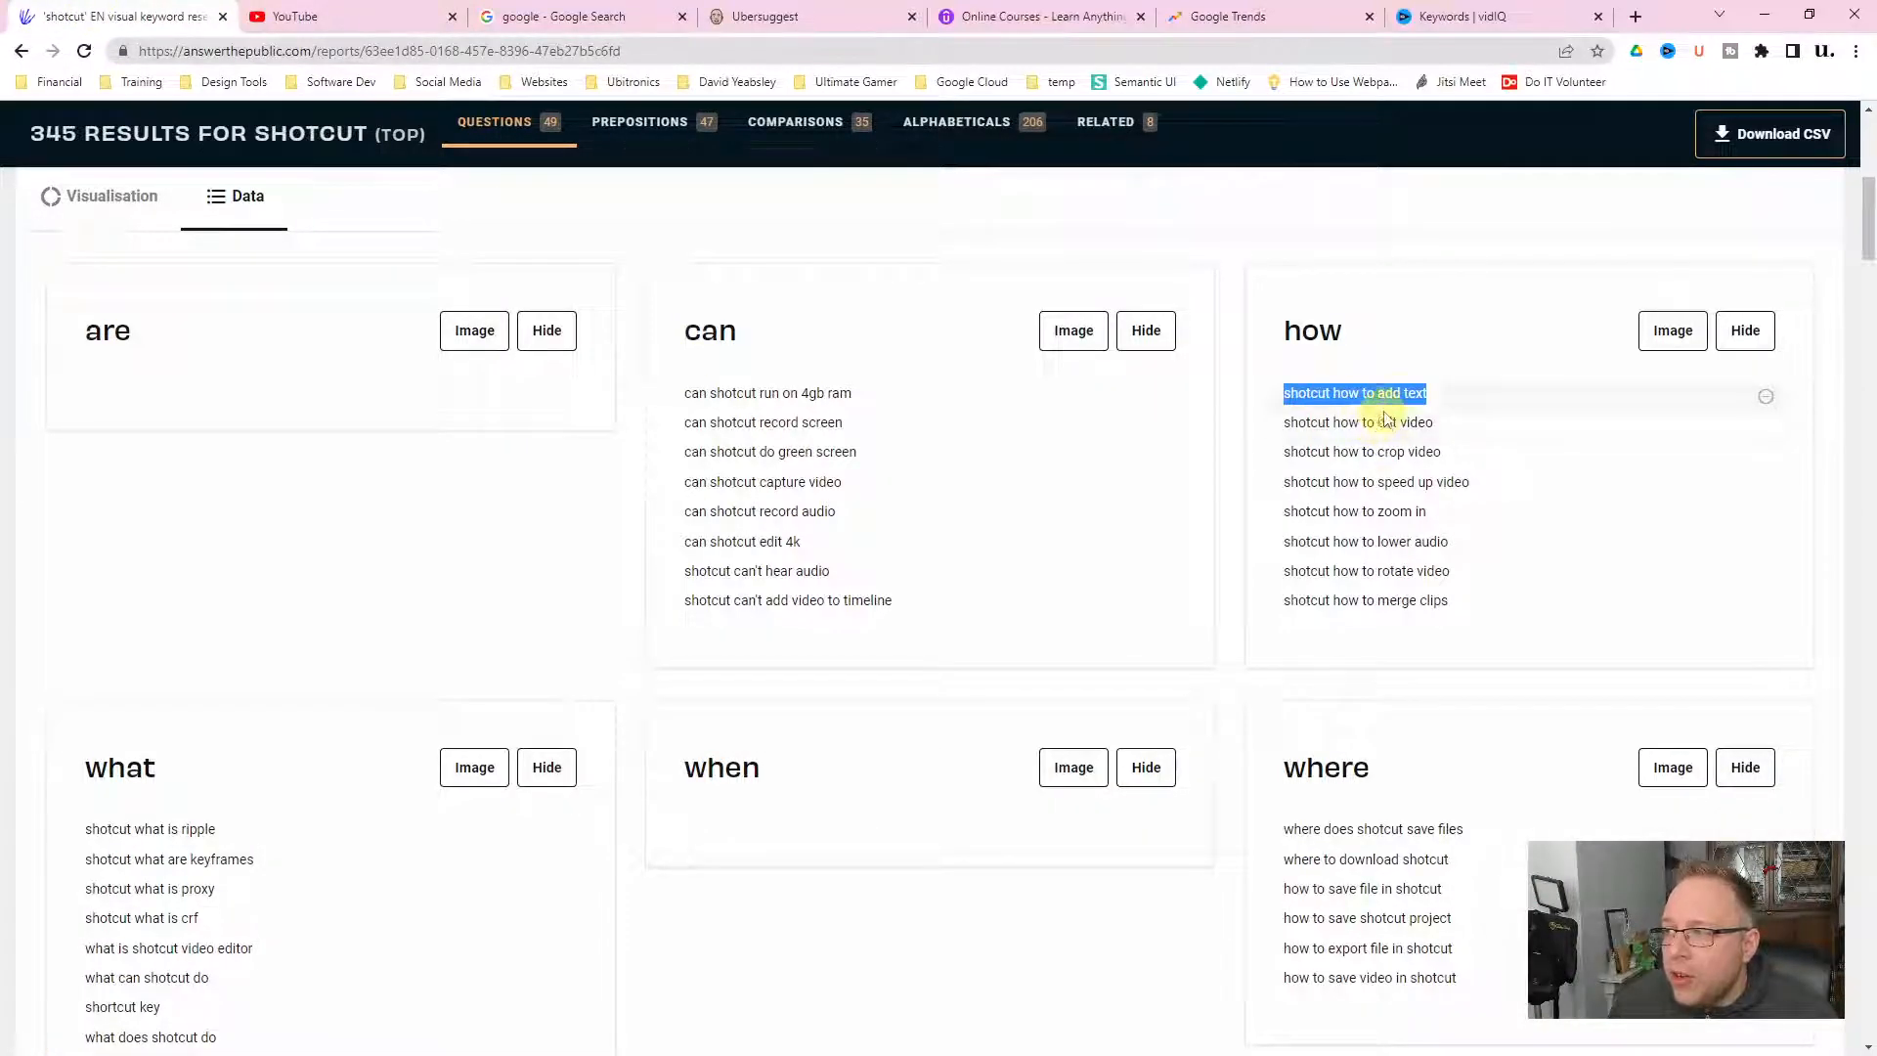
Switch to YouTube and put "how to" before "shotcut" in the search to check the suggestions
{"action": "left_click", "coordinate": [293, 16]}
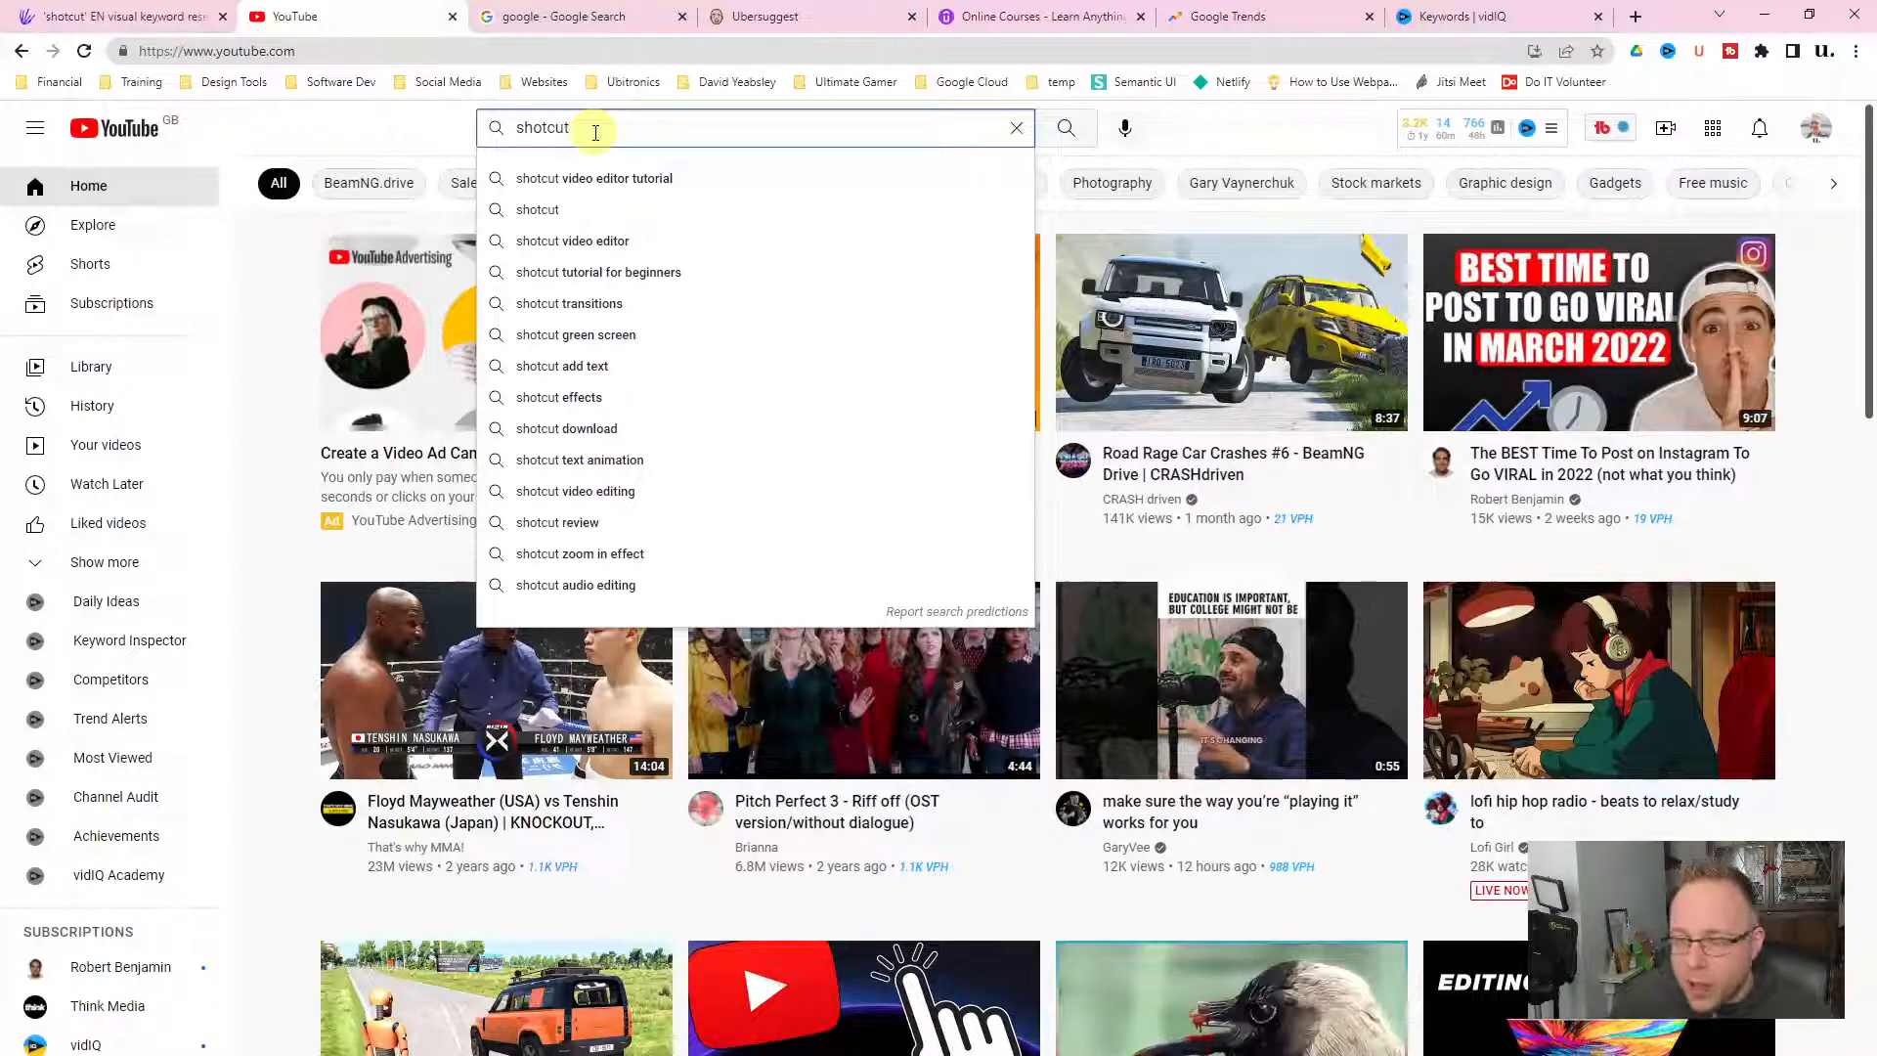
{"action": "key", "text": "Left"}
{"action": "key", "text": "Left"}
{"action": "key", "text": "Left"}
{"action": "key", "text": "Left"}
{"action": "key", "text": "Left"}
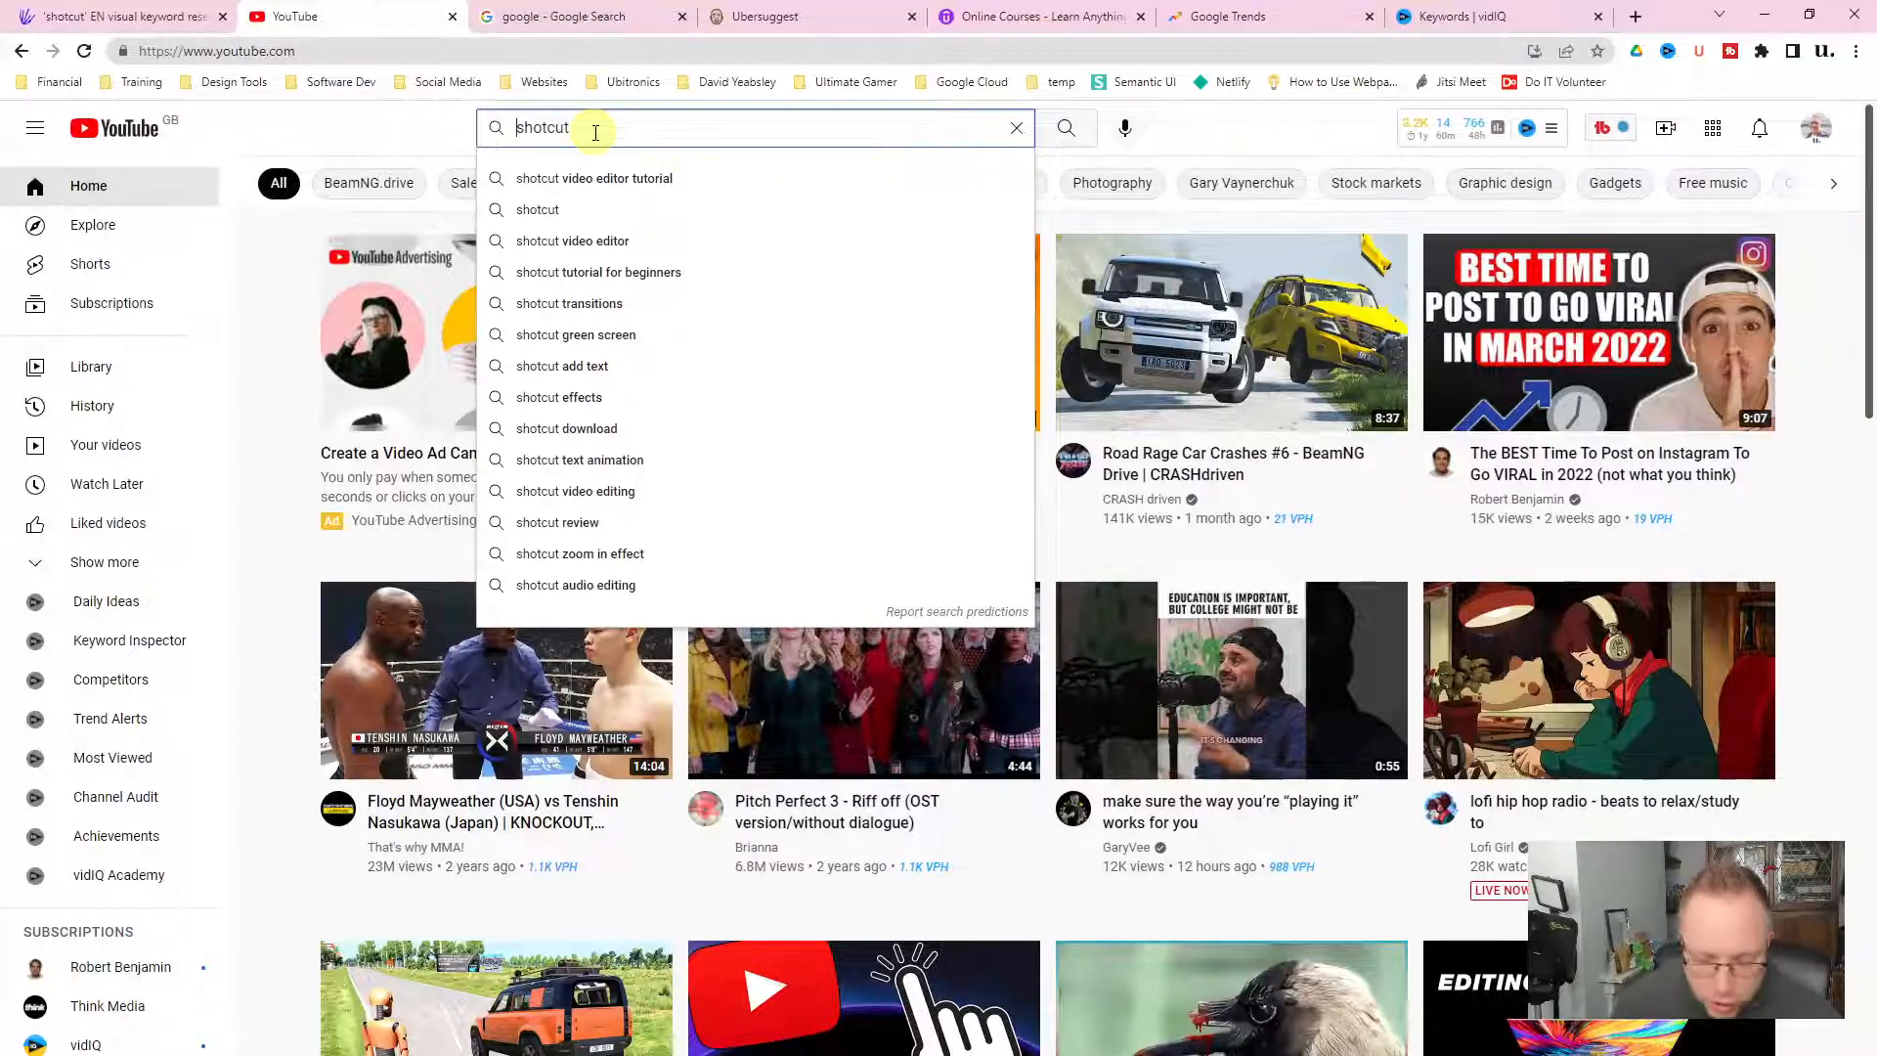
{"action": "type", "text": "how to"}
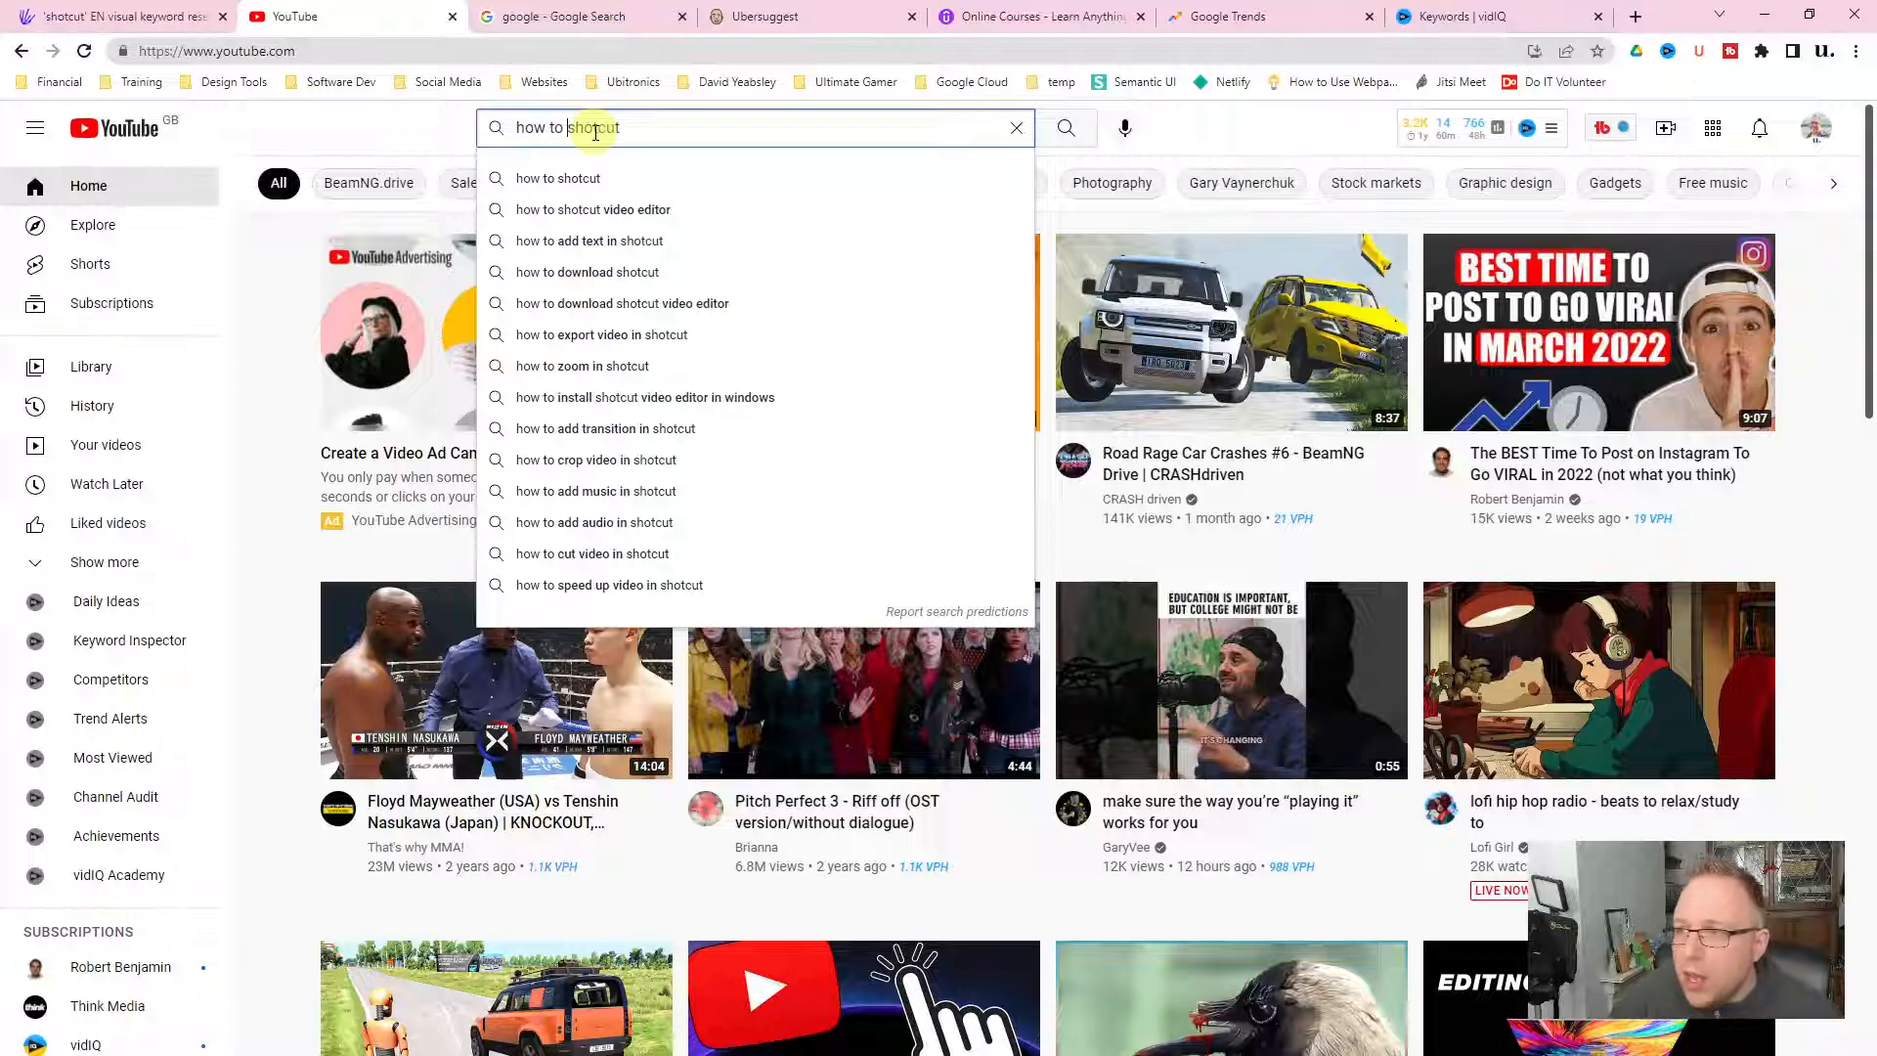
{"action": "key", "text": "Right"}
{"action": "key", "text": "Right"}
{"action": "key", "text": "Right"}
{"action": "key", "text": "Right"}
{"action": "key", "text": "Right"}
{"action": "key", "text": "Right"}
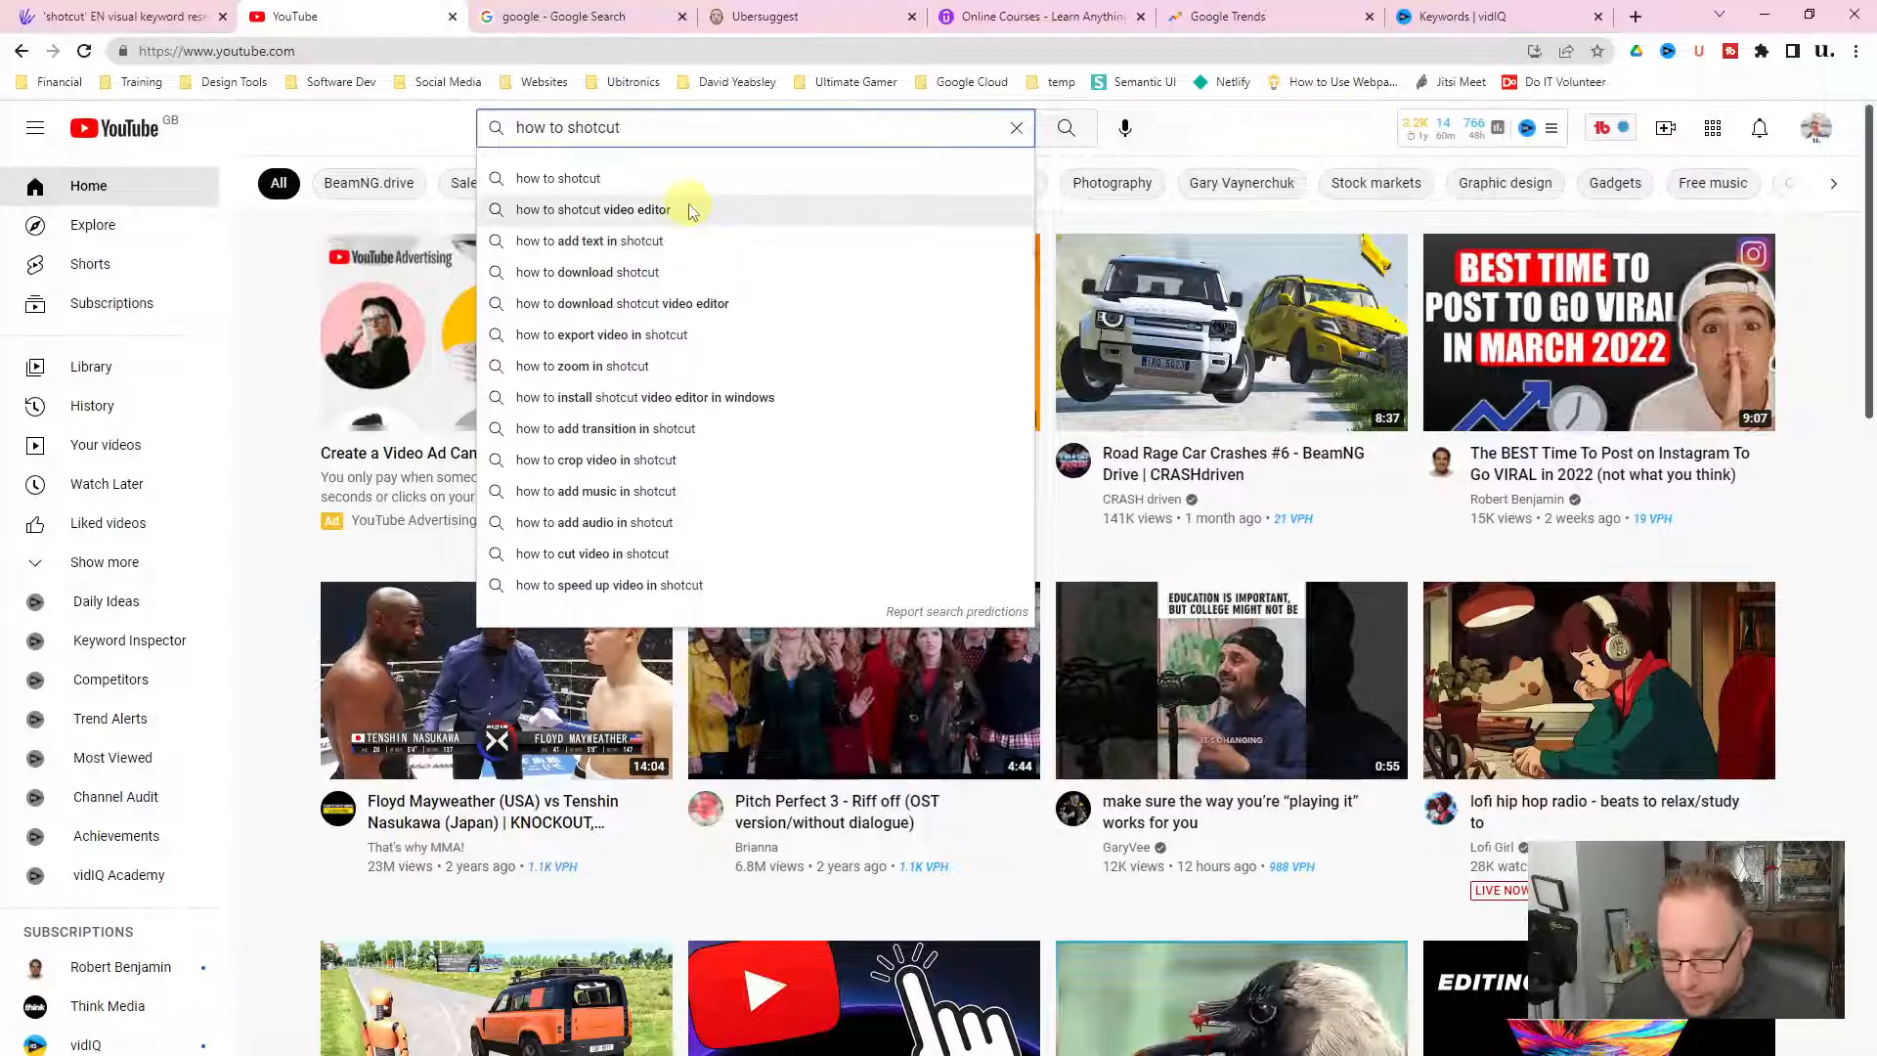
Replace "how to" in the YouTube search with an asterisk wildcard before "shotcut" to check the suggestions
{"action": "key", "text": "Left"}
{"action": "key", "text": "Left"}
{"action": "key", "text": "Left"}
{"action": "key", "text": "Left"}
{"action": "key", "text": "Left"}
{"action": "key", "text": "BackSpace"}
{"action": "key", "text": "BackSpace"}
{"action": "key", "text": "BackSpace"}
{"action": "key", "text": "BackSpace"}
{"action": "key", "text": "BackSpace"}
{"action": "key", "text": "BackSpace"}
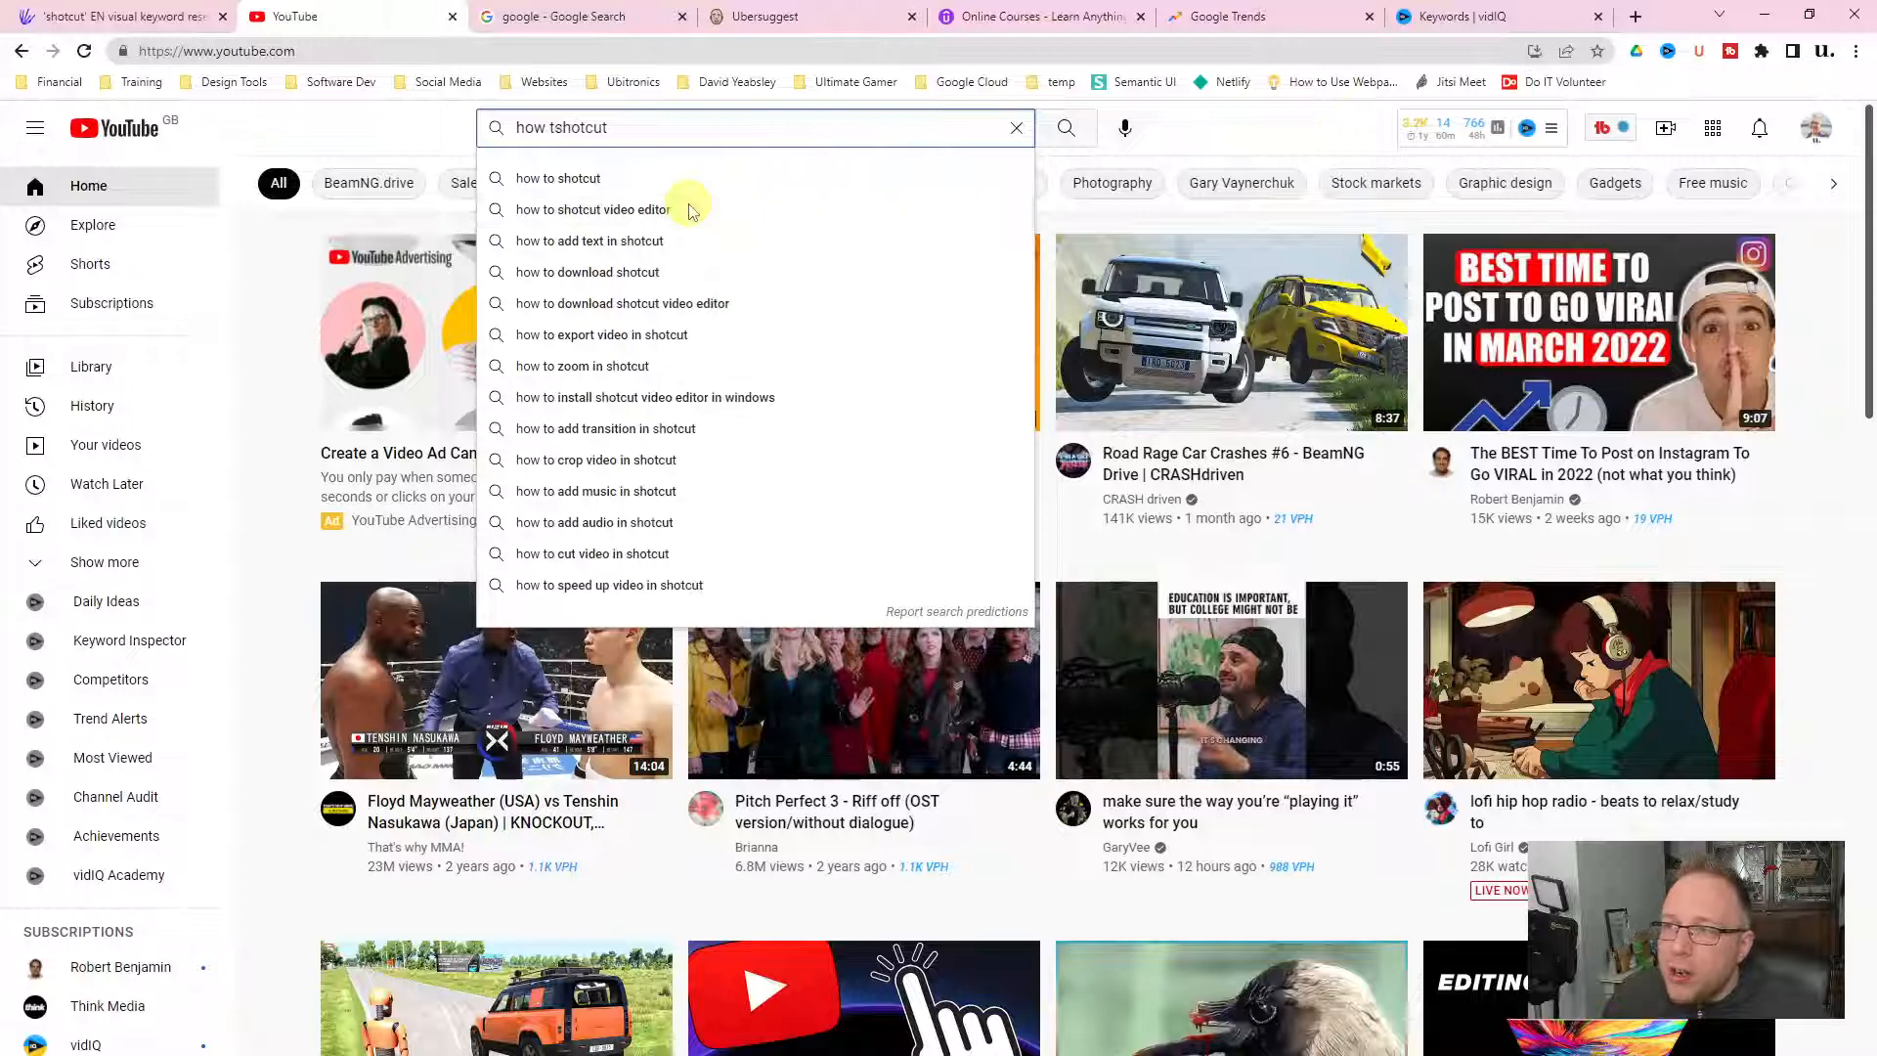
{"action": "key", "text": "BackSpace"}
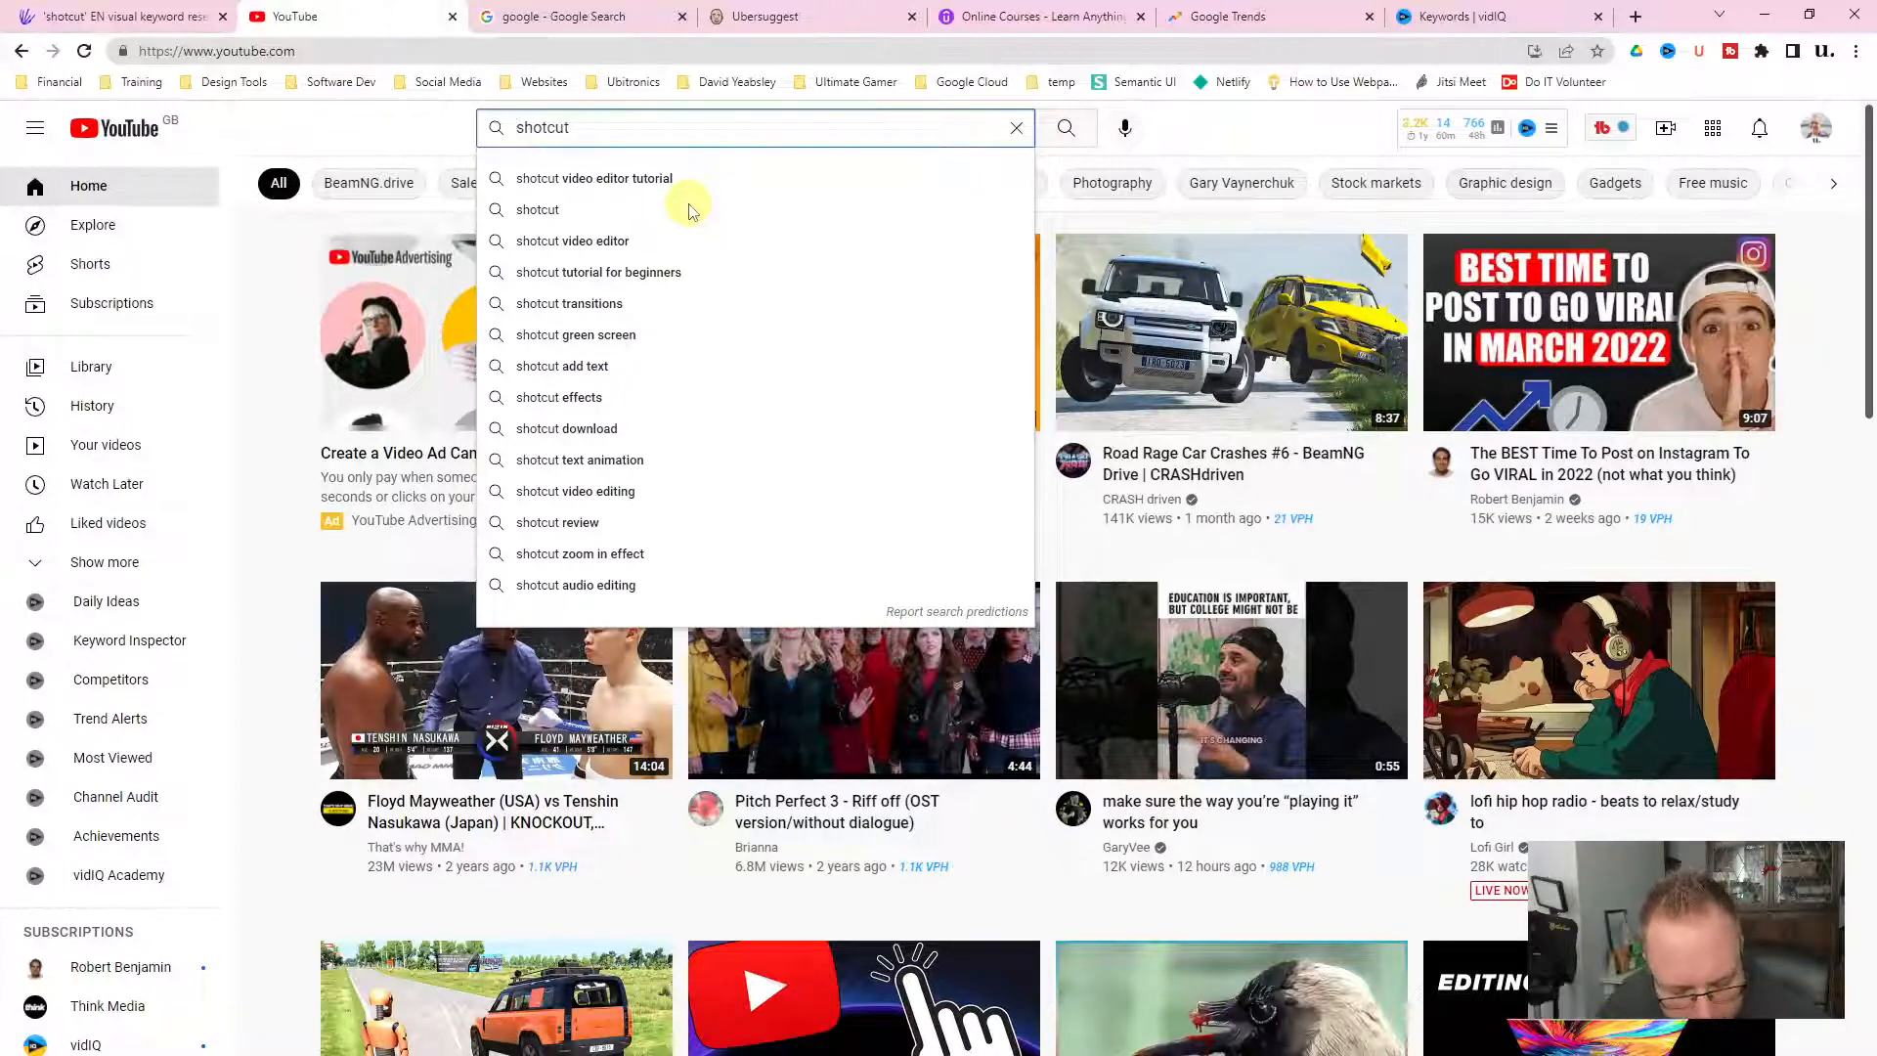
{"action": "type", "text": "*"}
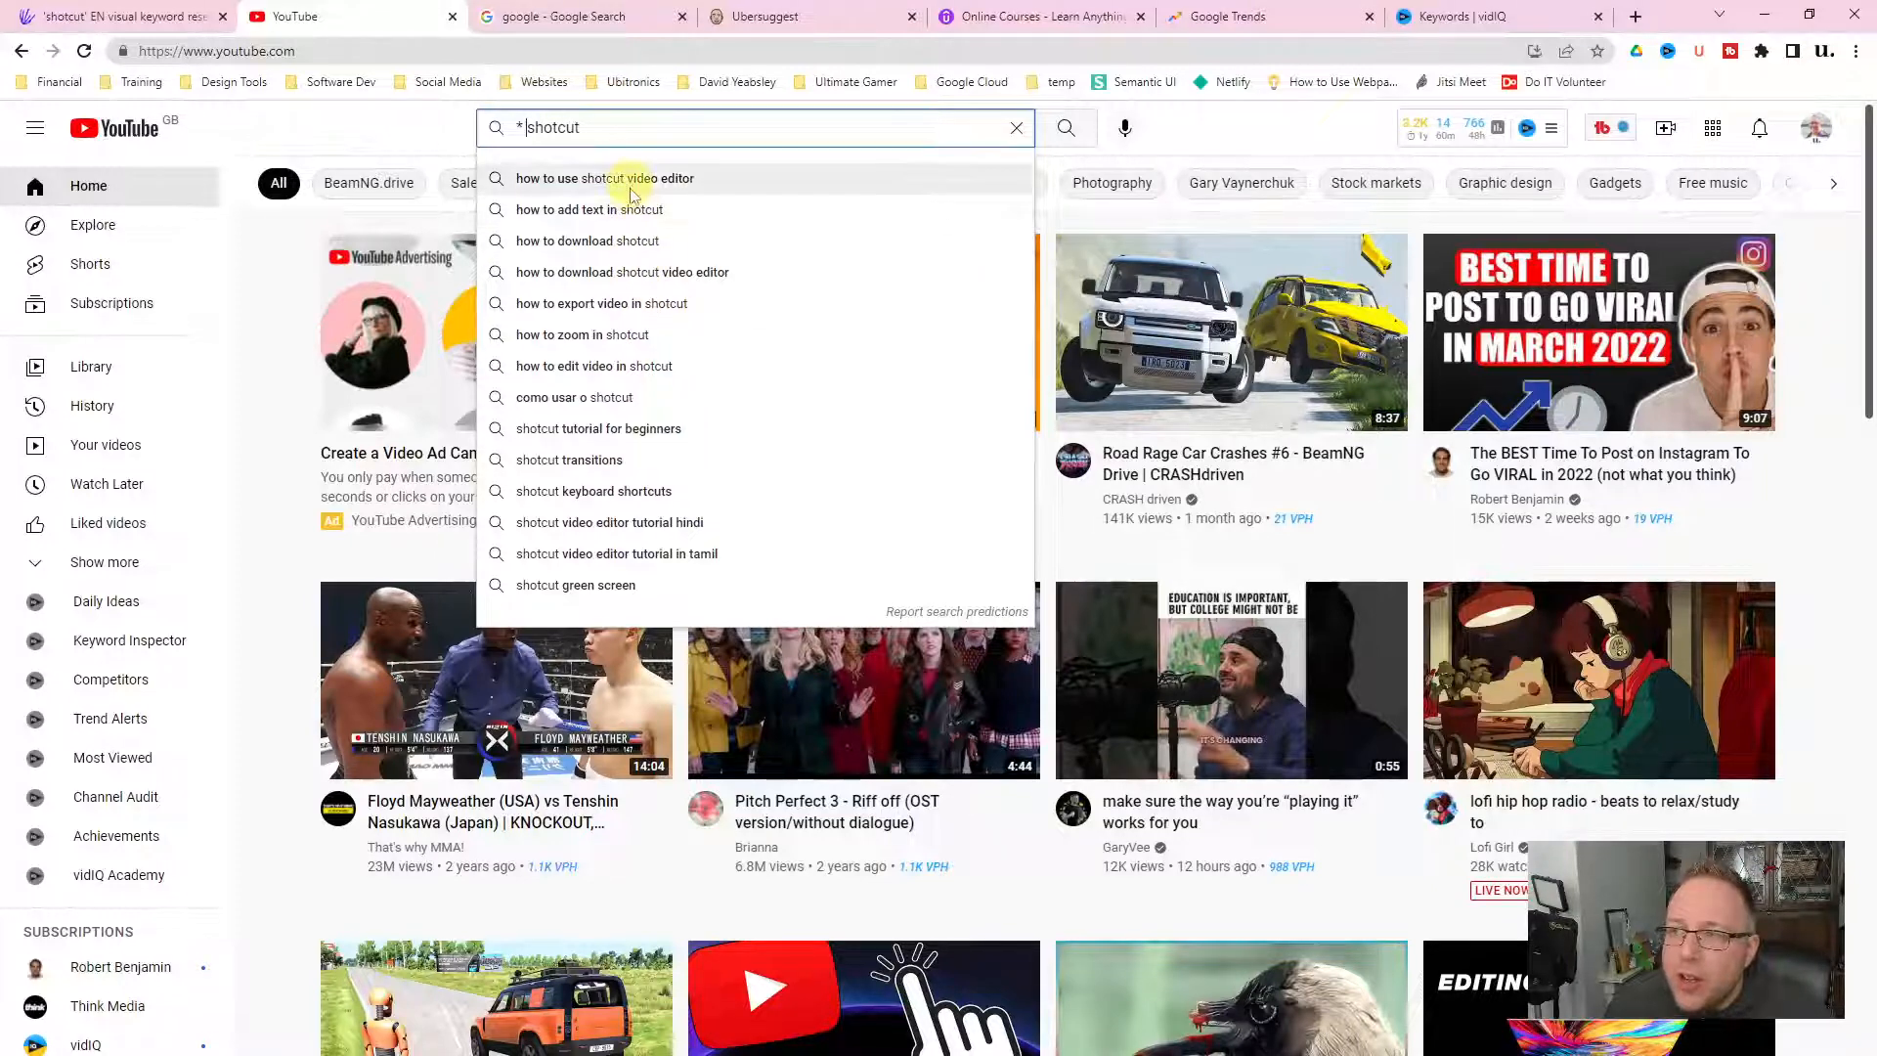
Check the YouTube suggestions with the wildcard after the keyword ("shotcut *") and on both sides ("* shotcut *")
{"action": "key", "text": "BackSpace"}
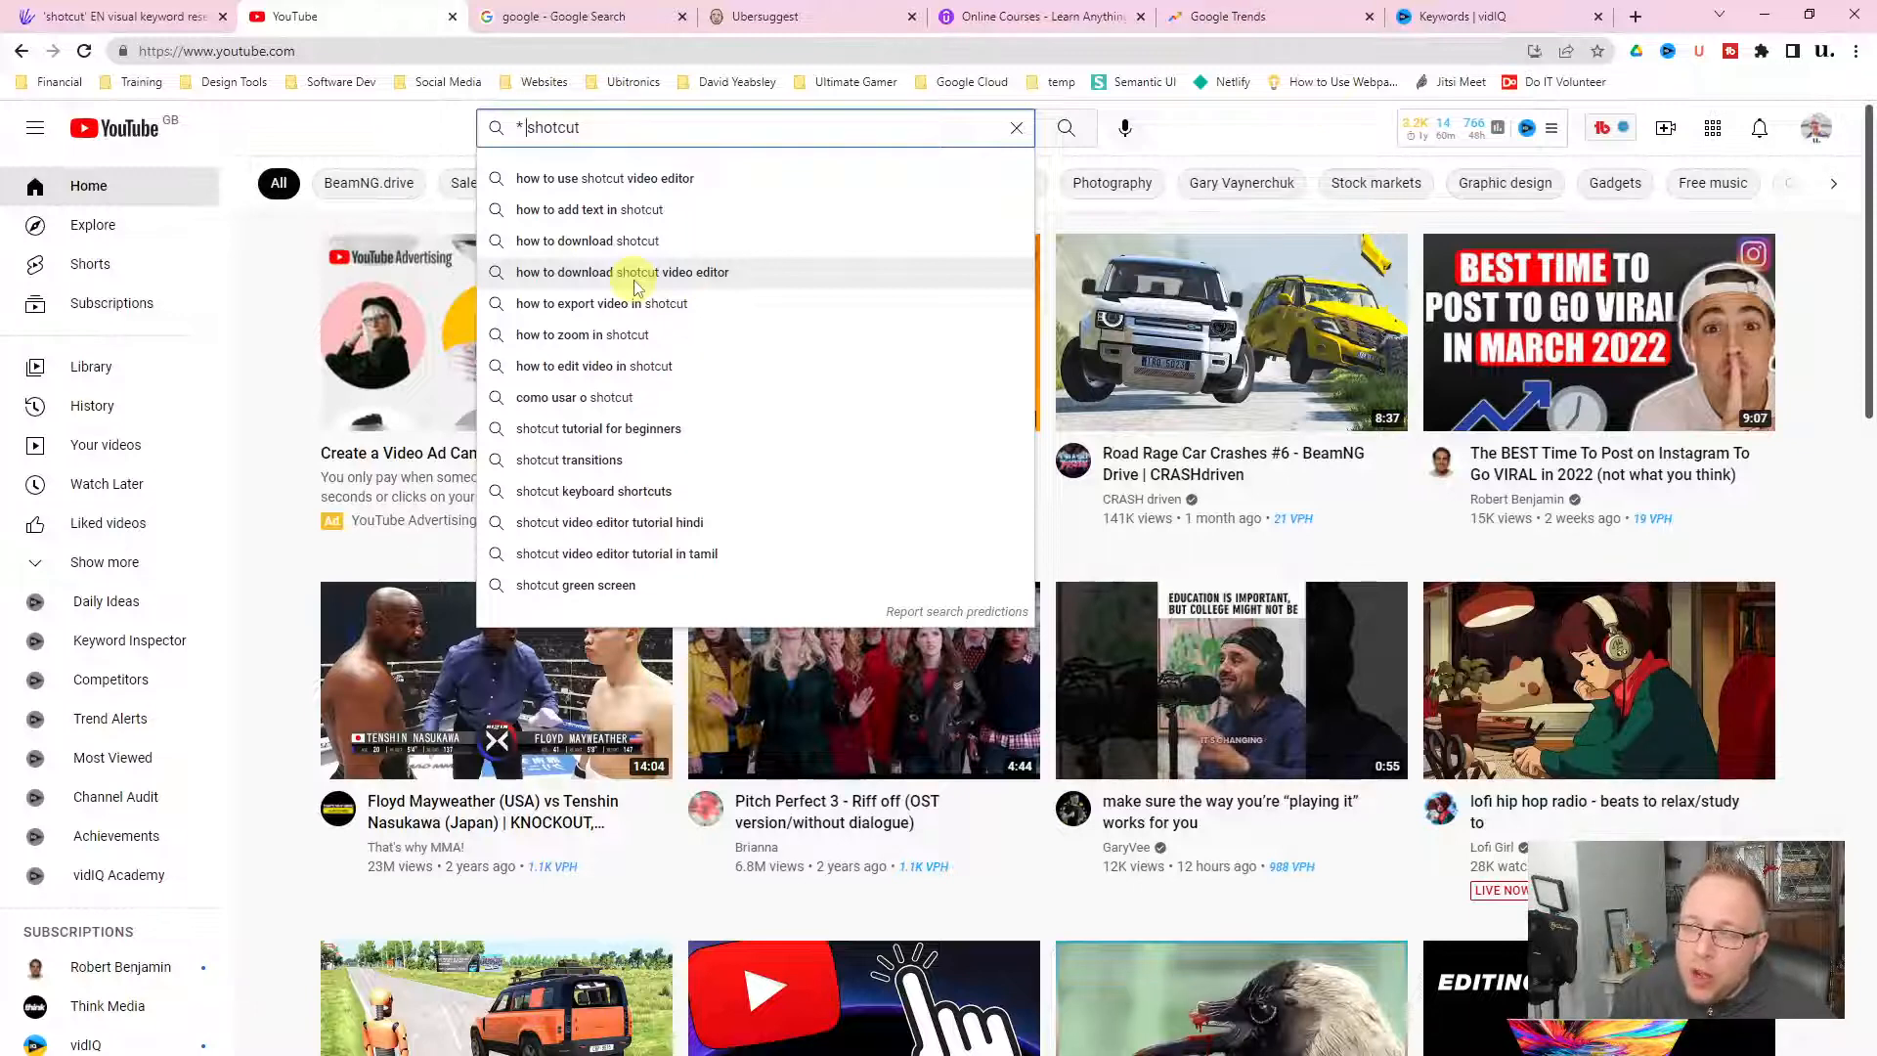
{"action": "key", "text": "BackSpace"}
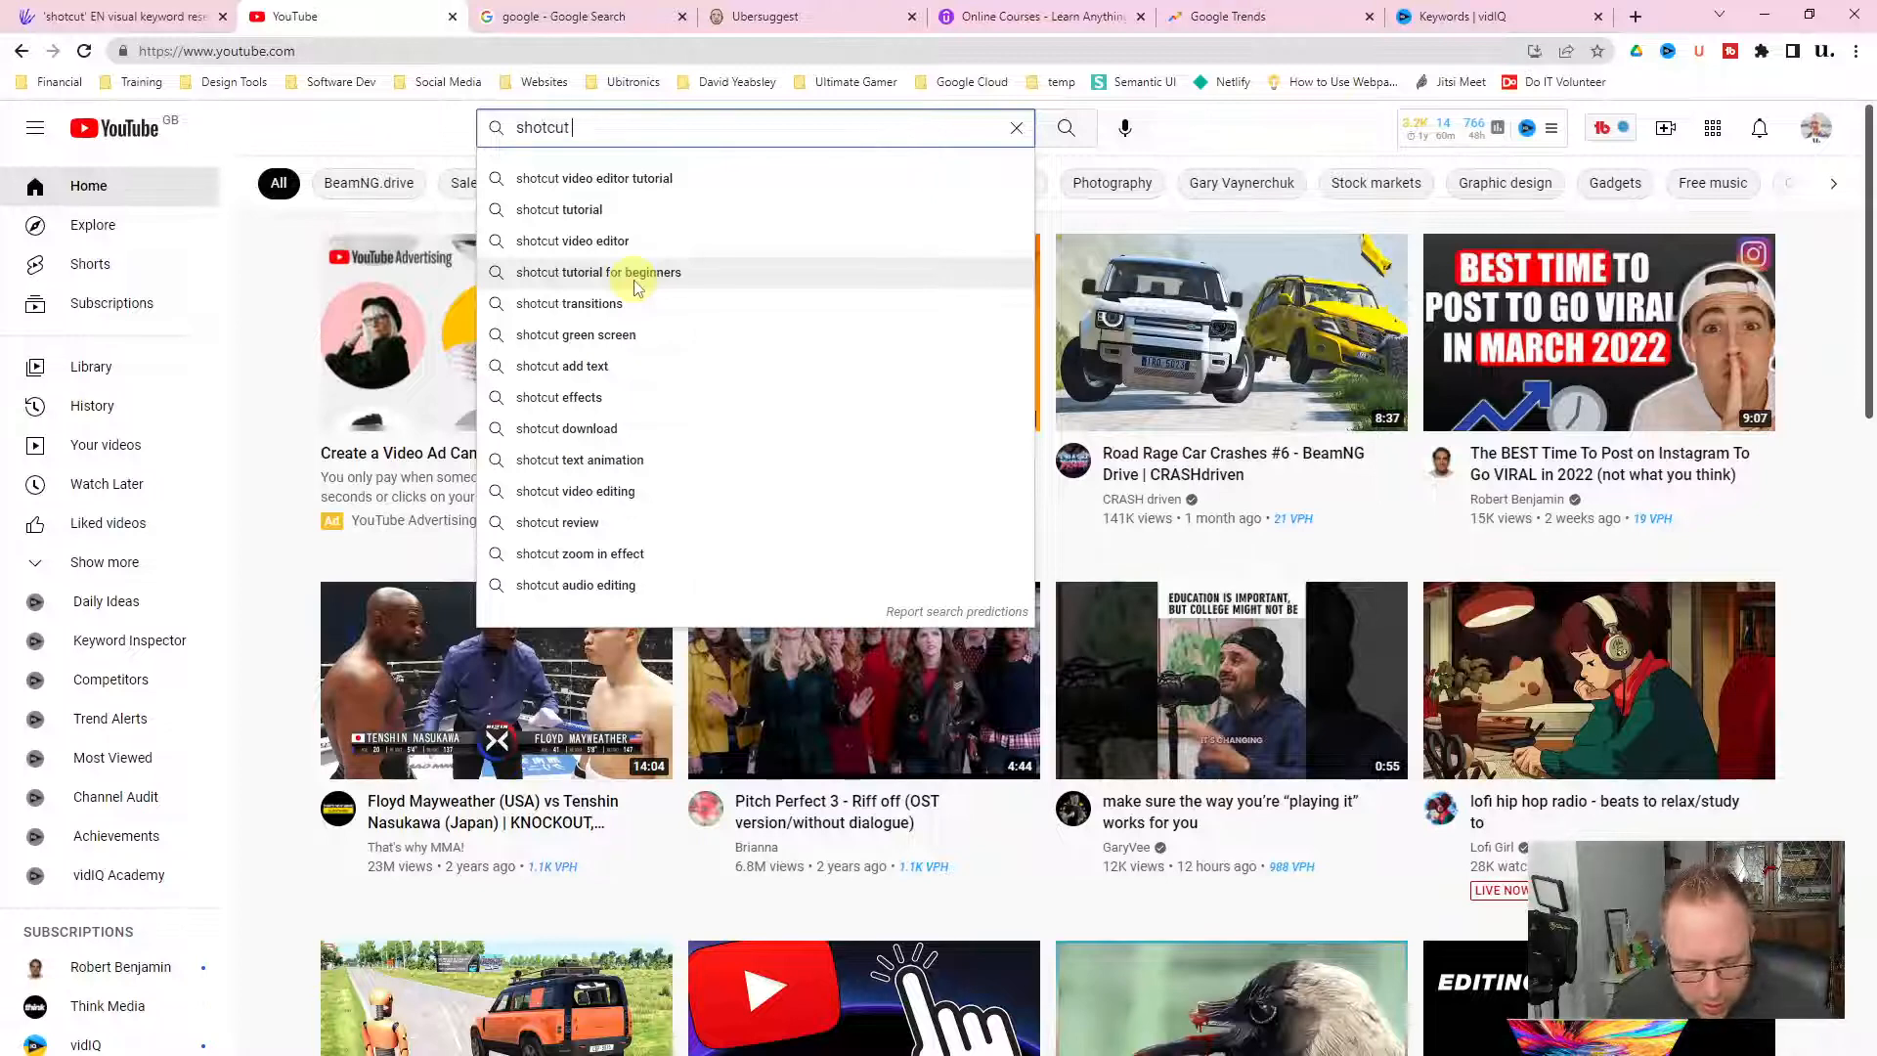
{"action": "type", "text": "*"}
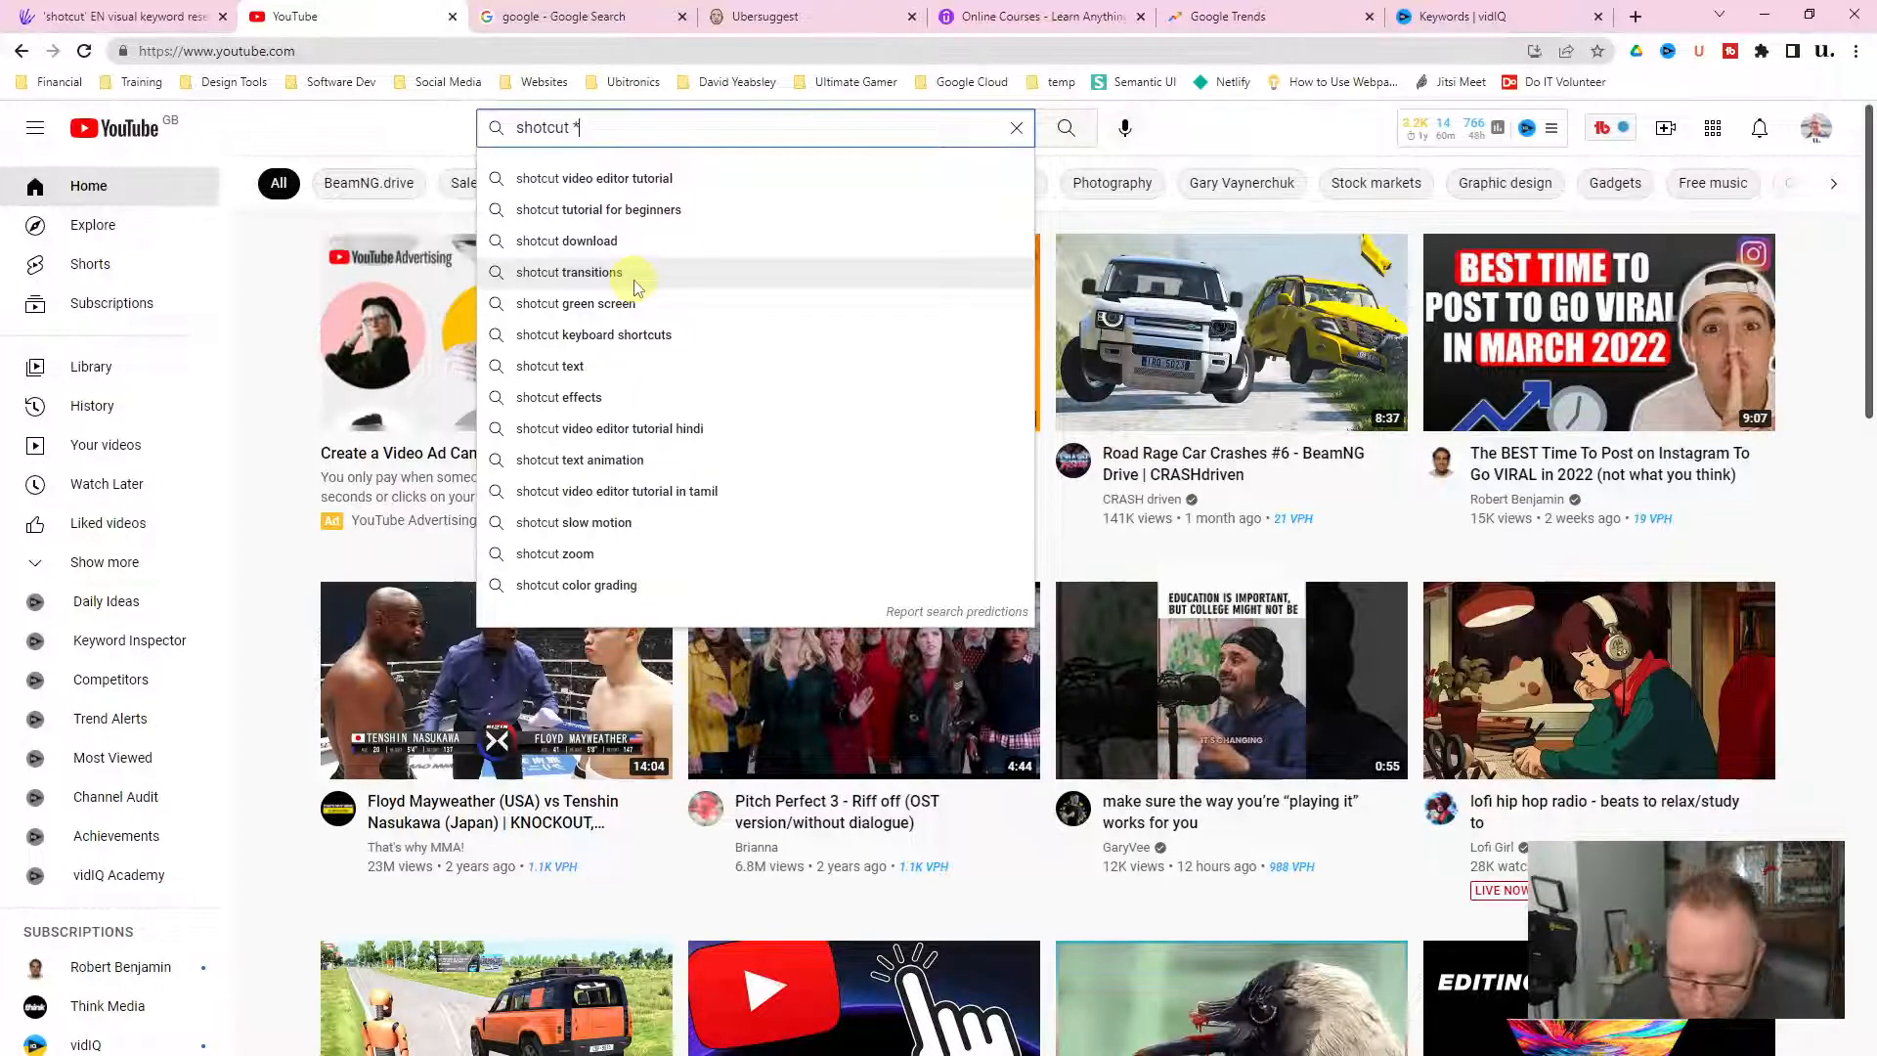
{"action": "key", "text": "Home"}
{"action": "type", "text": "*"}
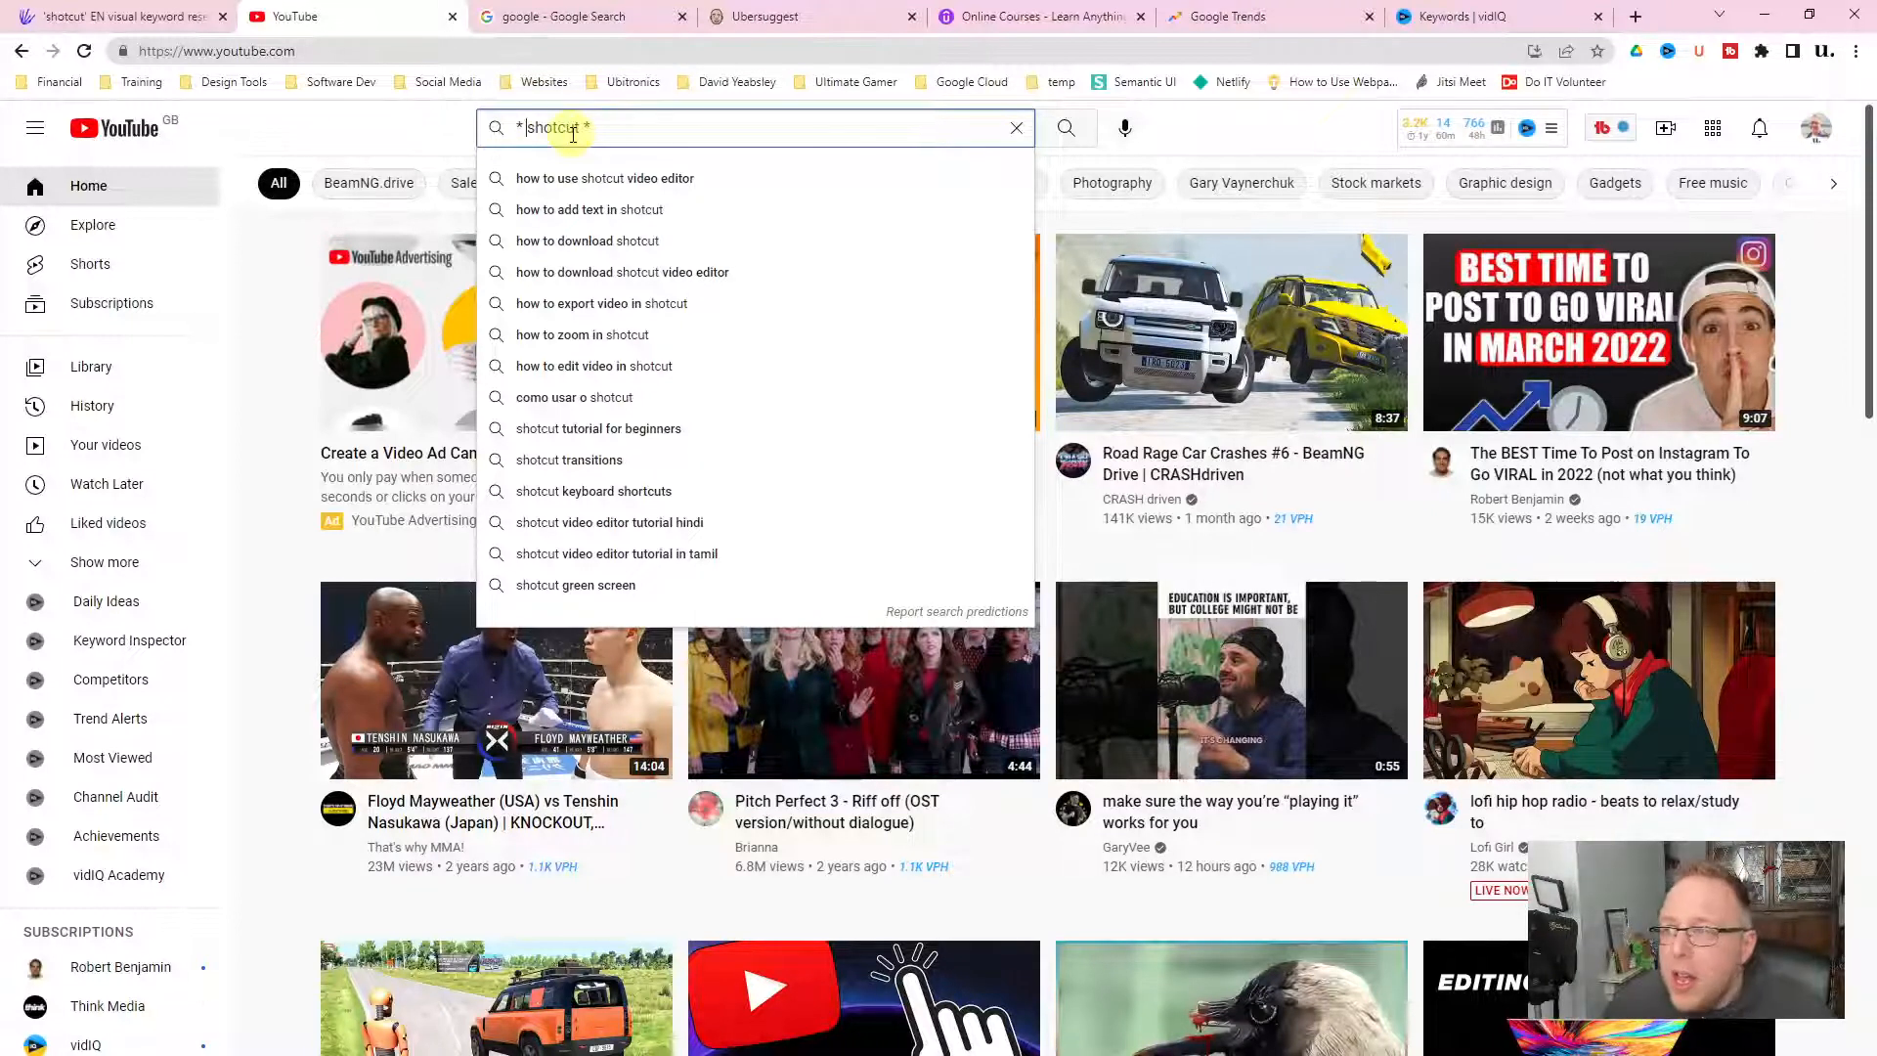
Switch to the Google results page, enter "shotcut" and search for the suggested "shotcut add text"
{"action": "left_click", "coordinate": [573, 18]}
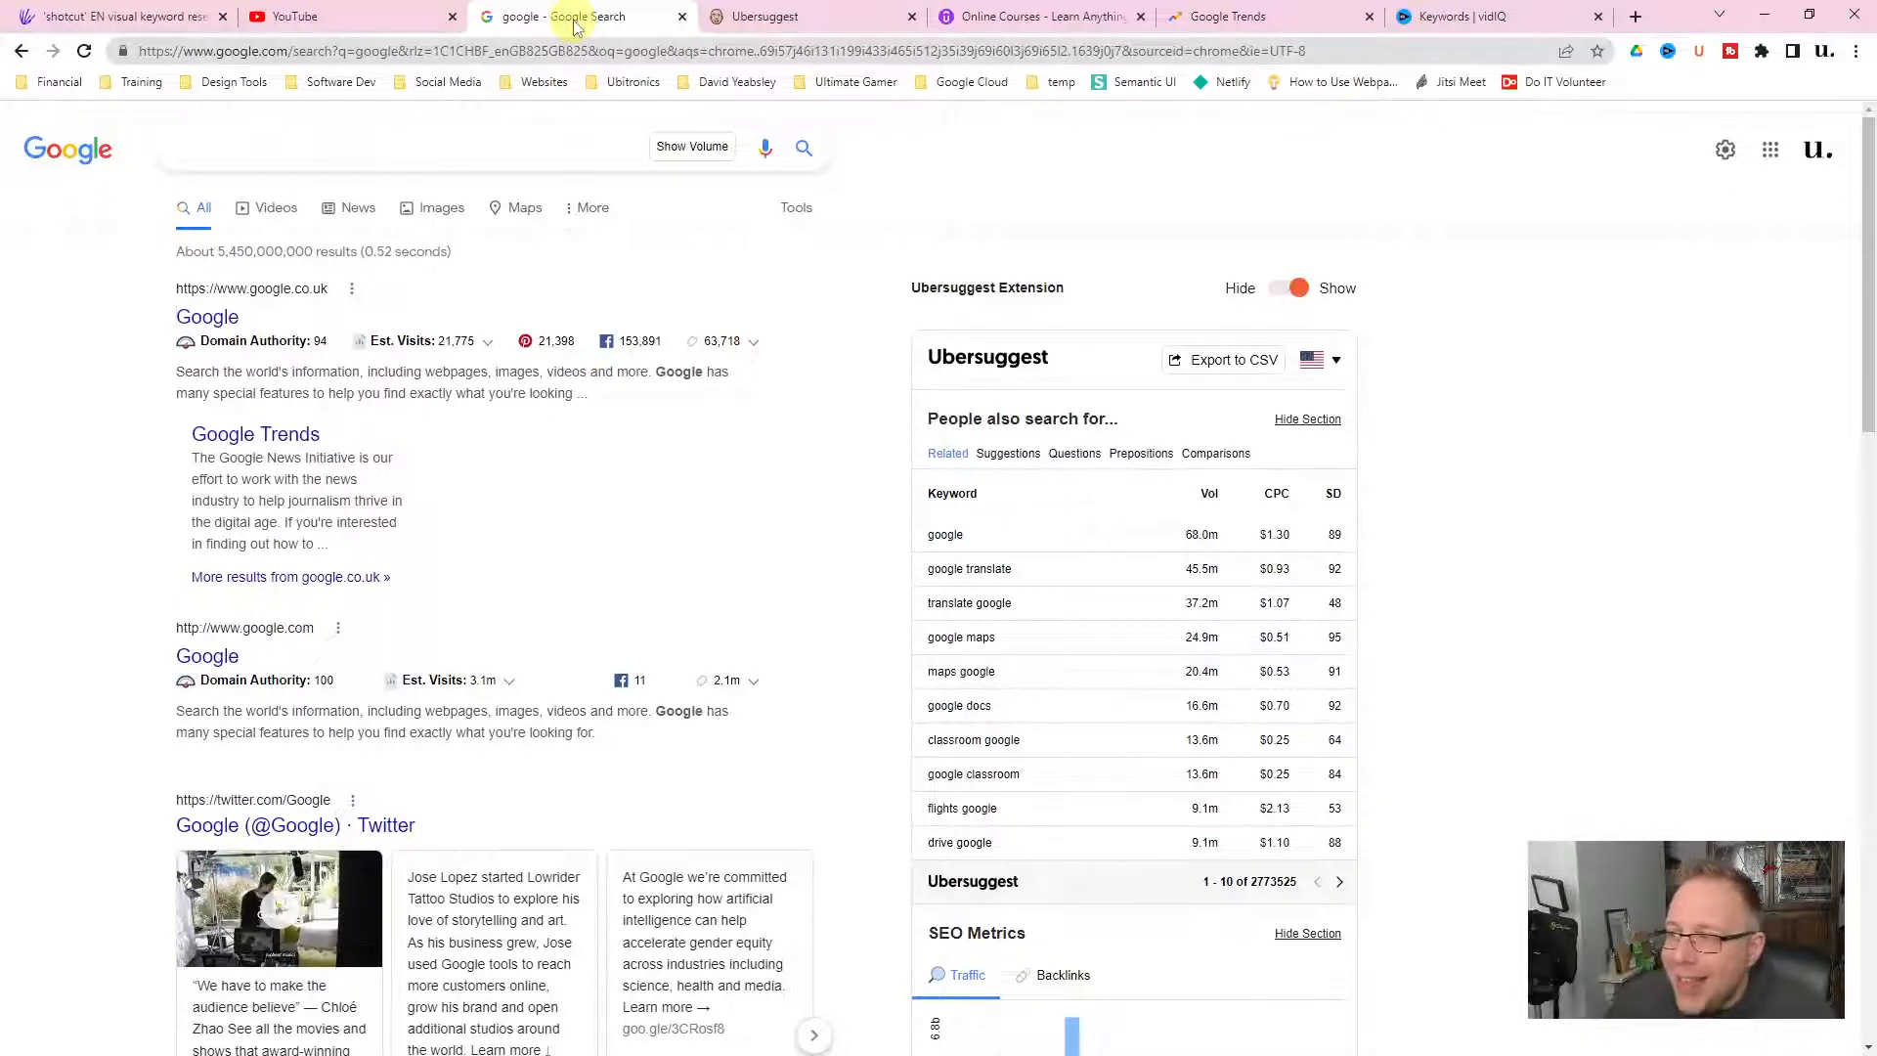
{"action": "left_click", "coordinate": [252, 140]}
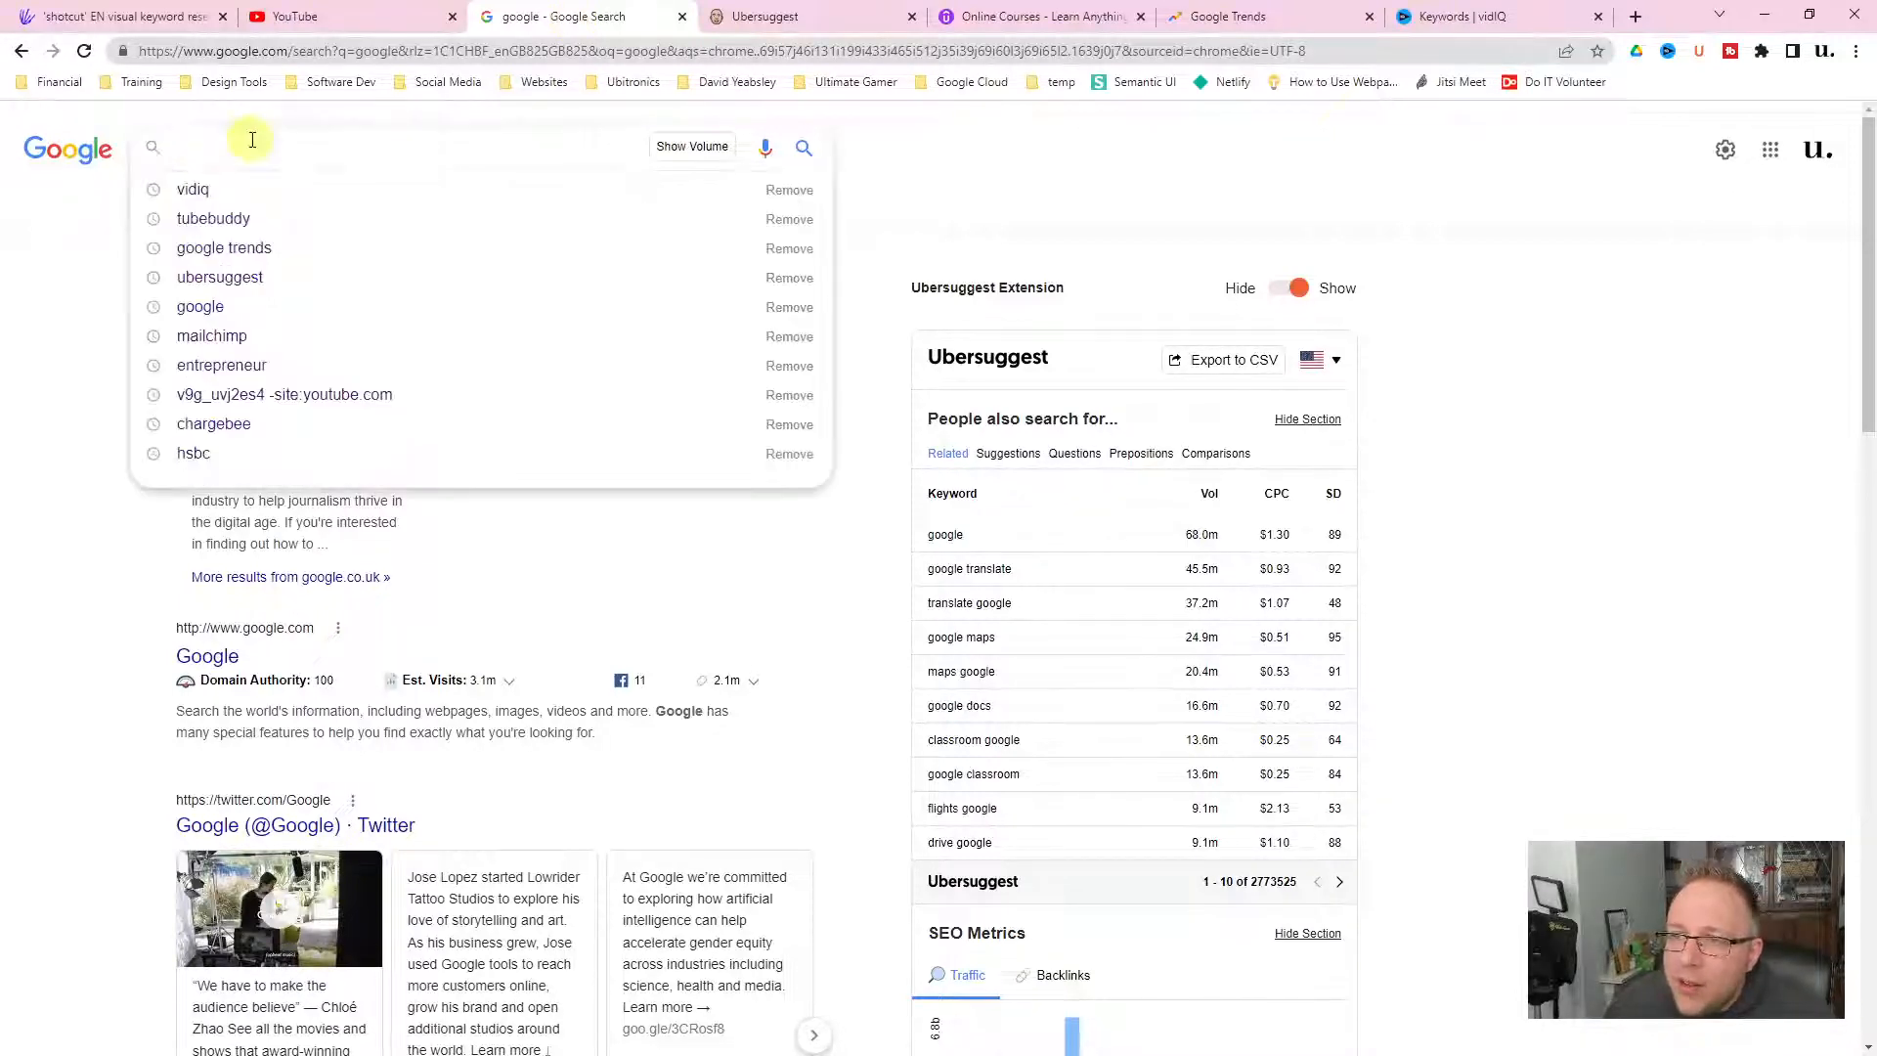
{"action": "type", "text": "shot"}
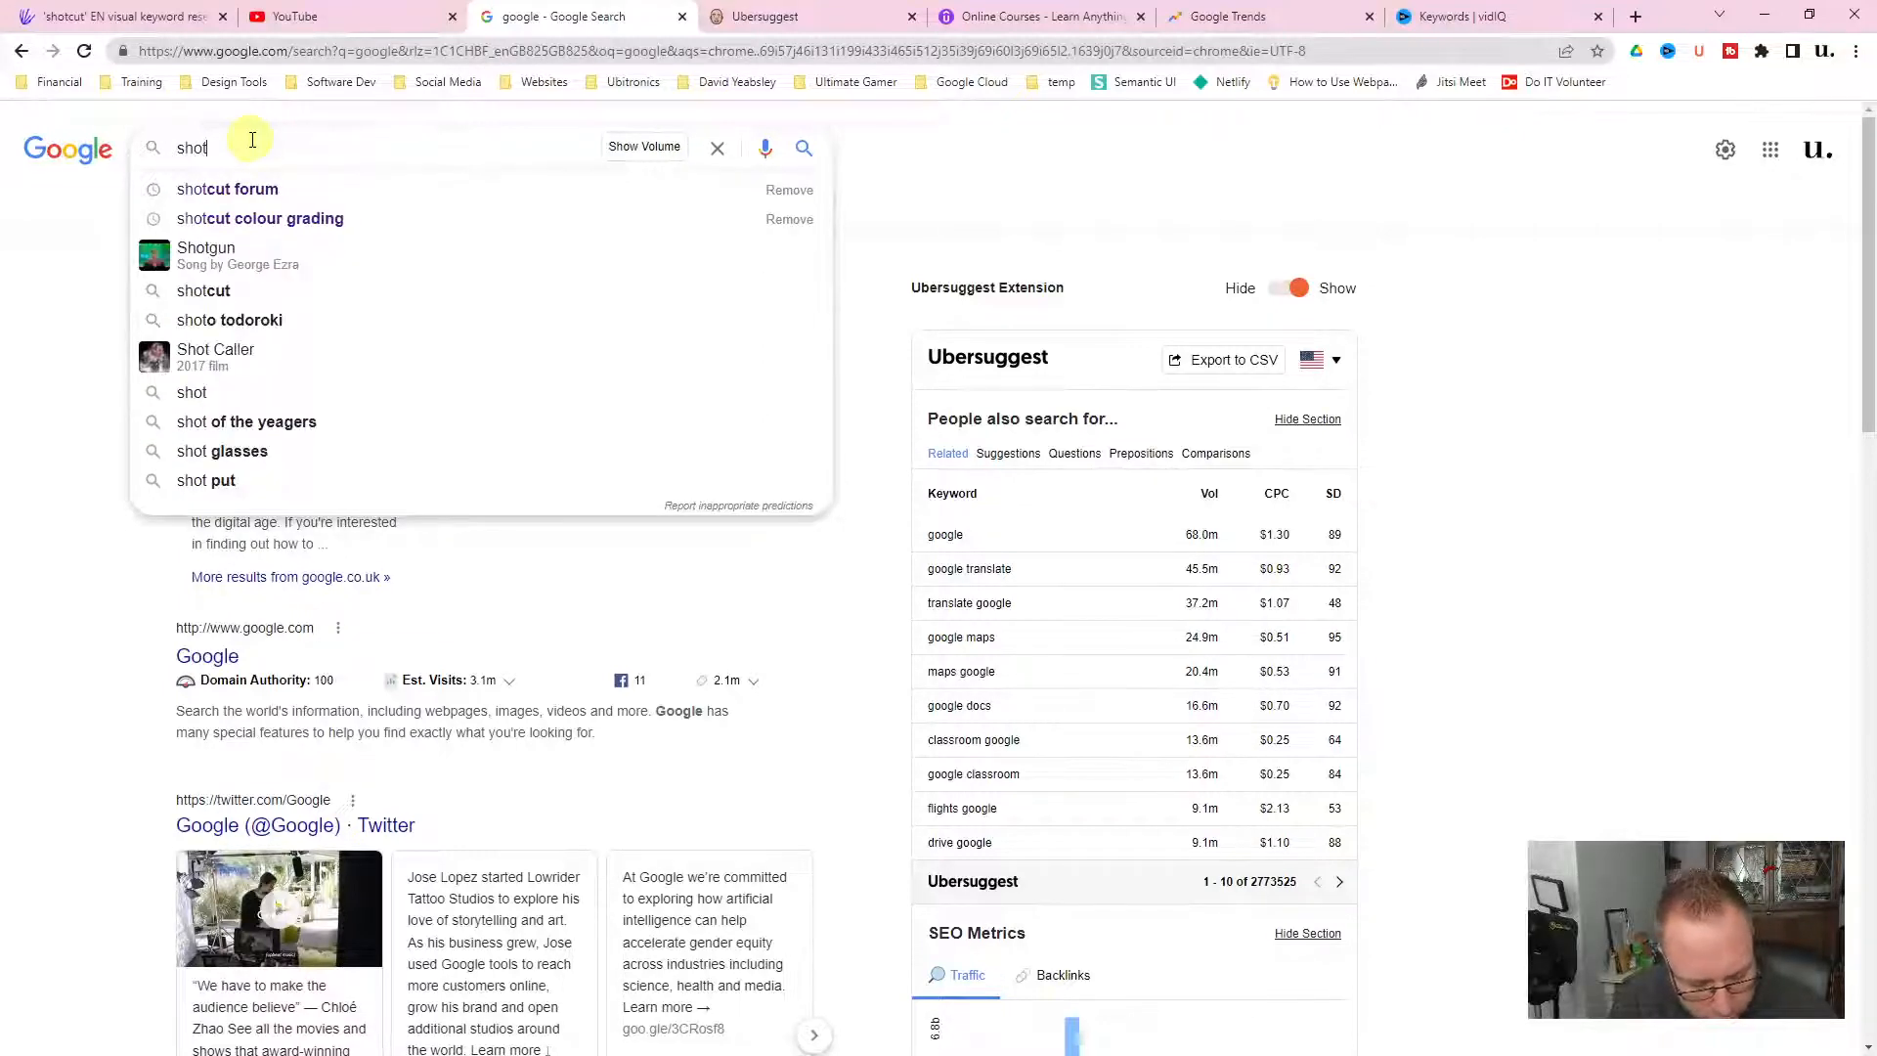
{"action": "type", "text": "cut"}
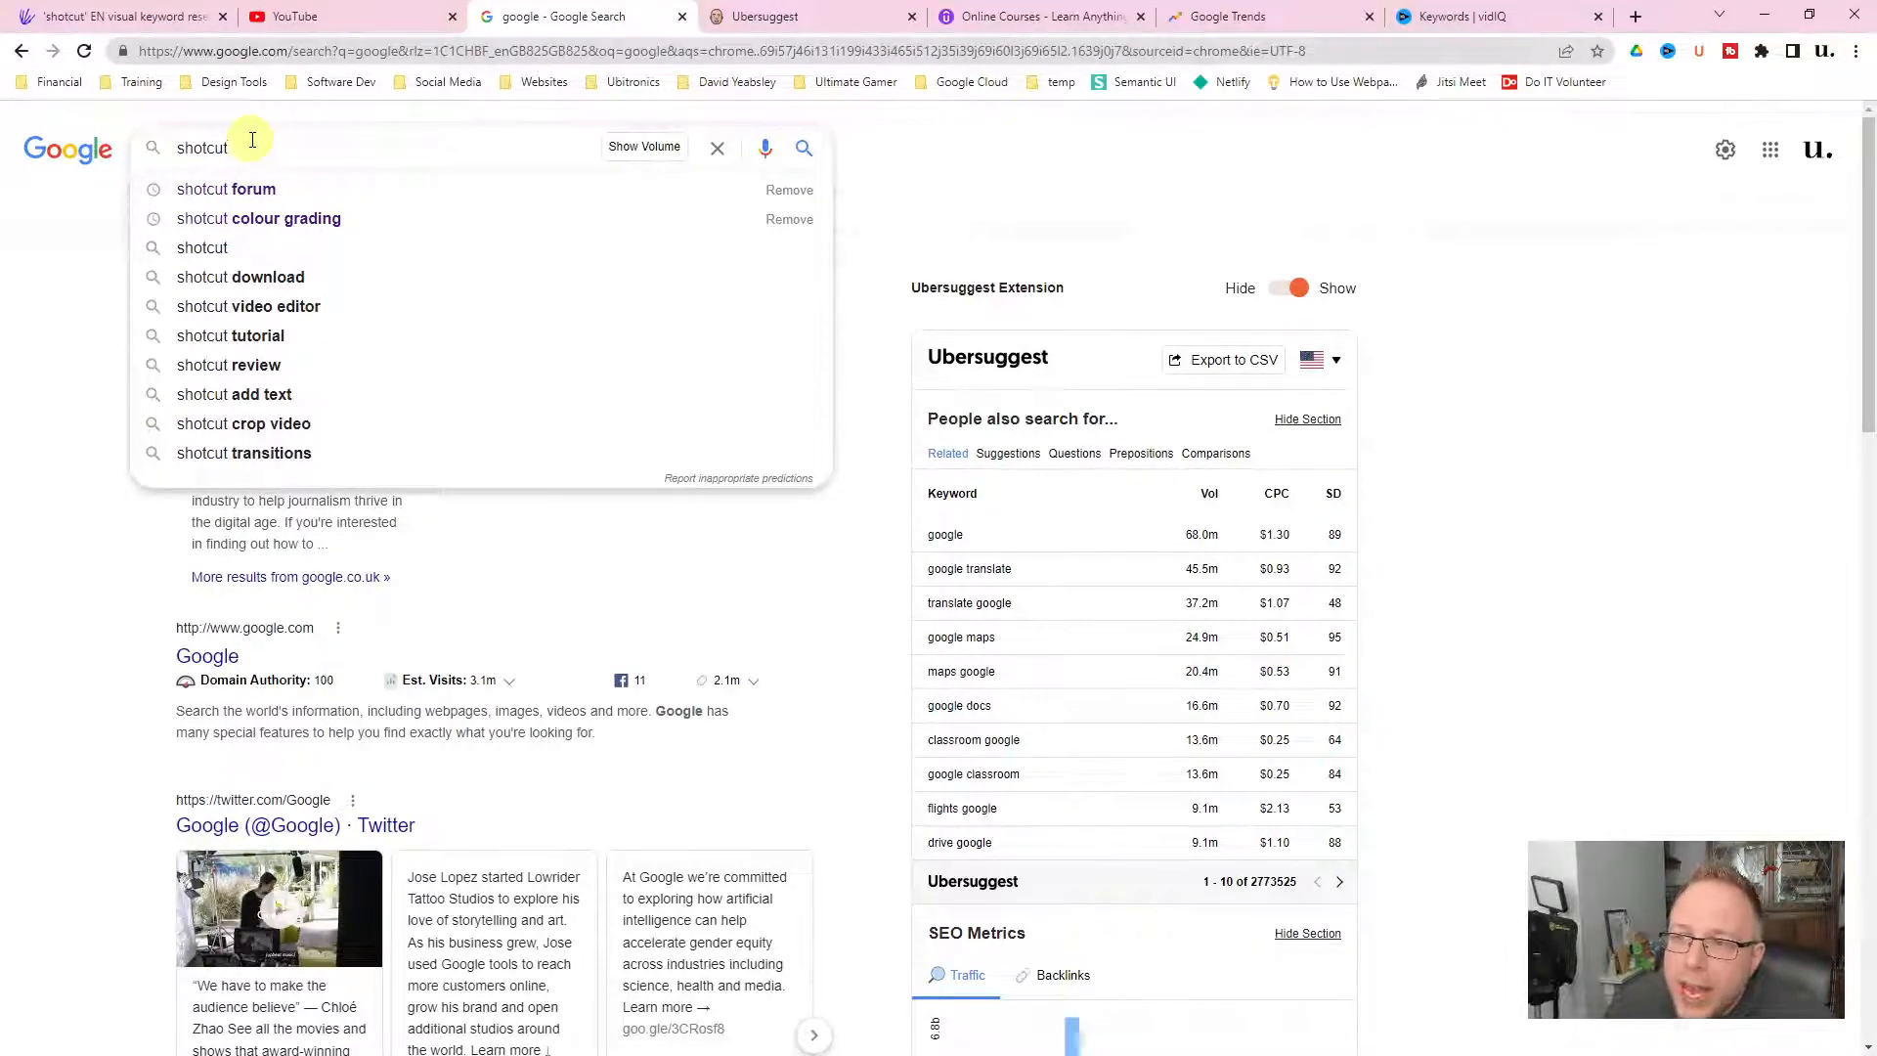
{"action": "left_click", "coordinate": [318, 396]}
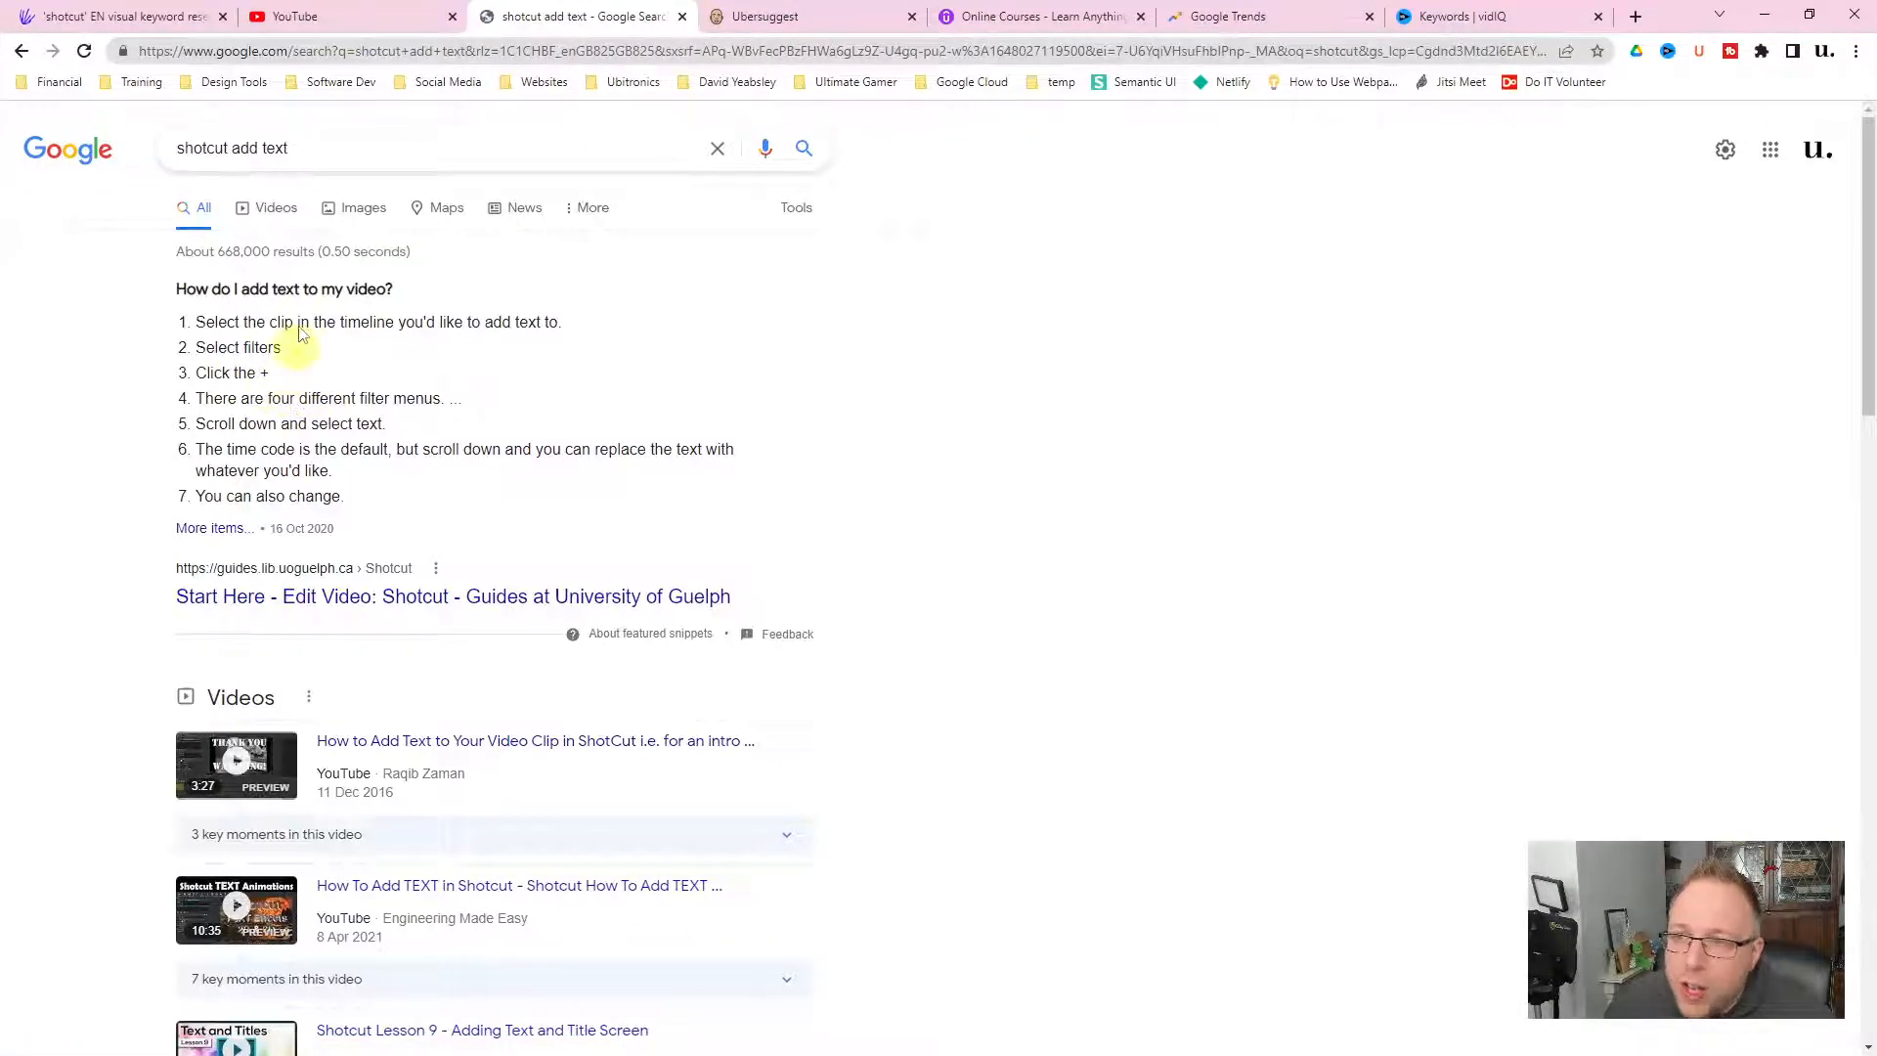
Review the Google results for "shotcut add text" and show the related search suggestions for that query
{"action": "scroll", "coordinate": [259, 347], "scroll_direction": "down", "scroll_amount": 4}
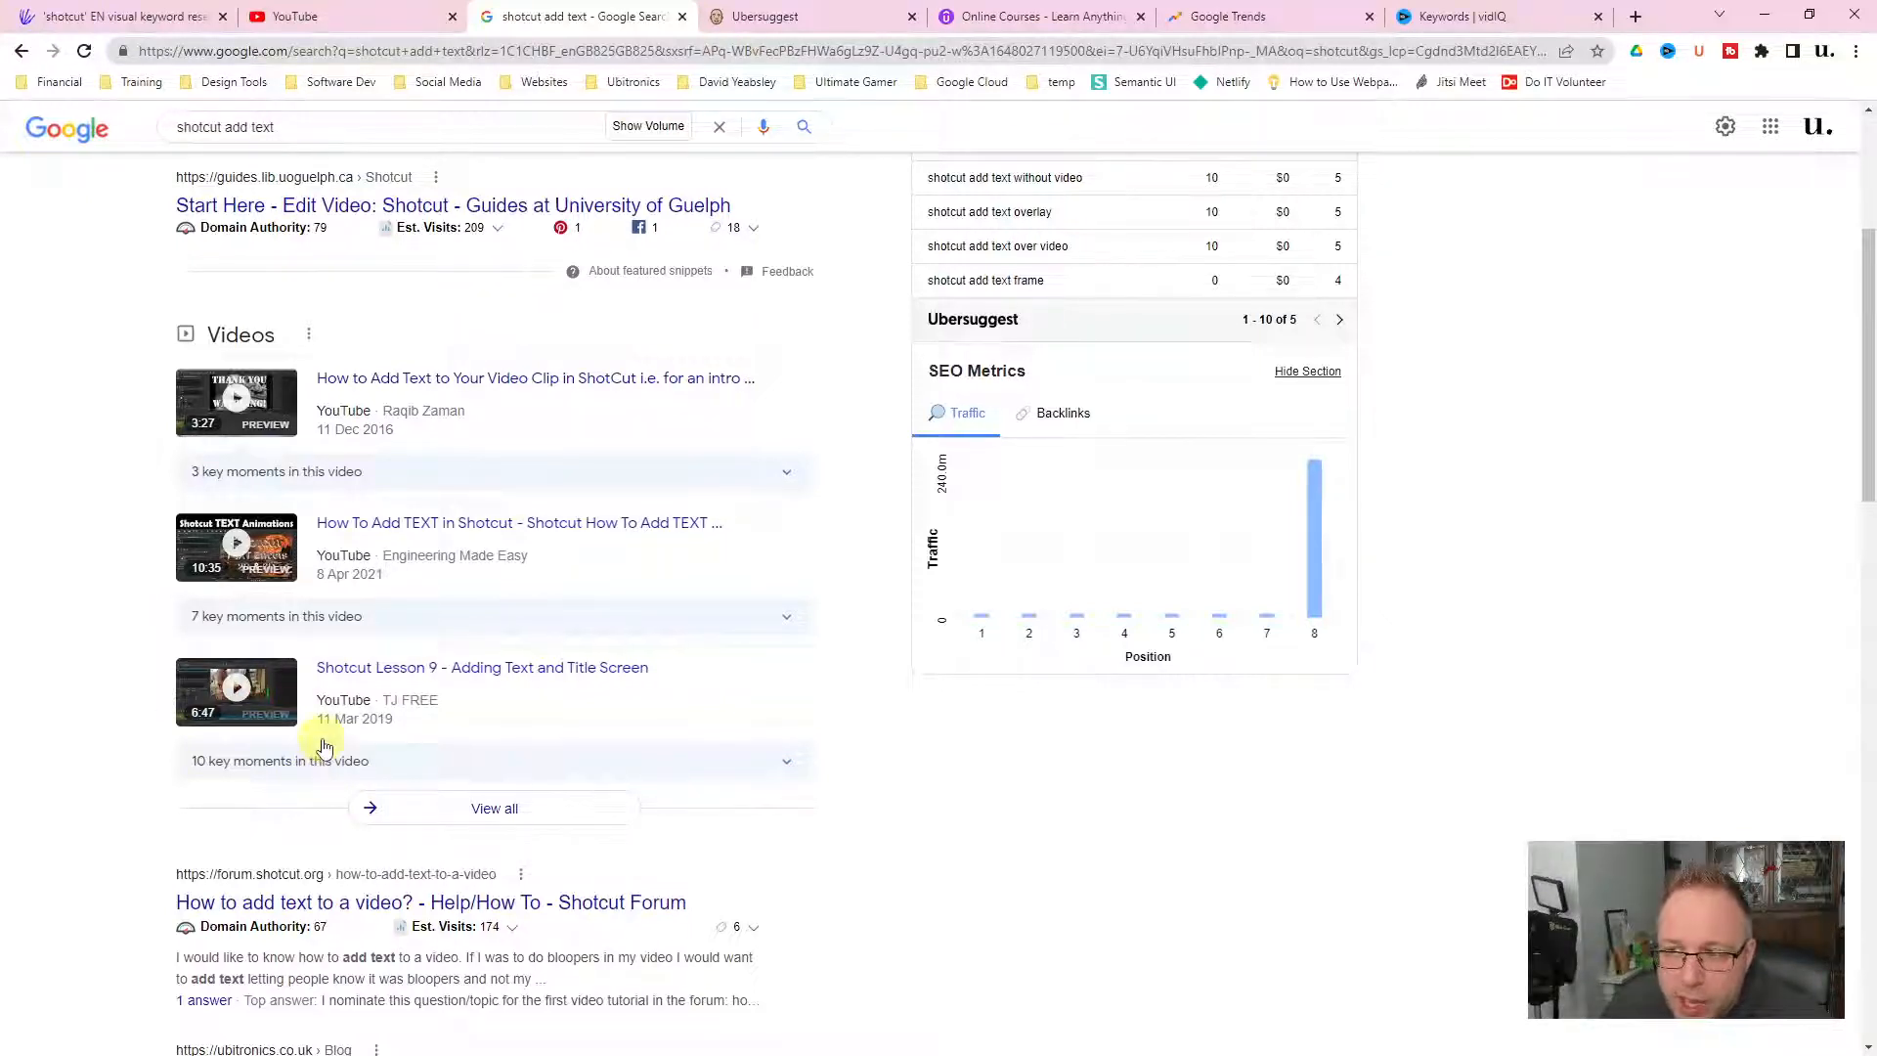
{"action": "scroll", "coordinate": [326, 741], "scroll_direction": "up", "scroll_amount": 4}
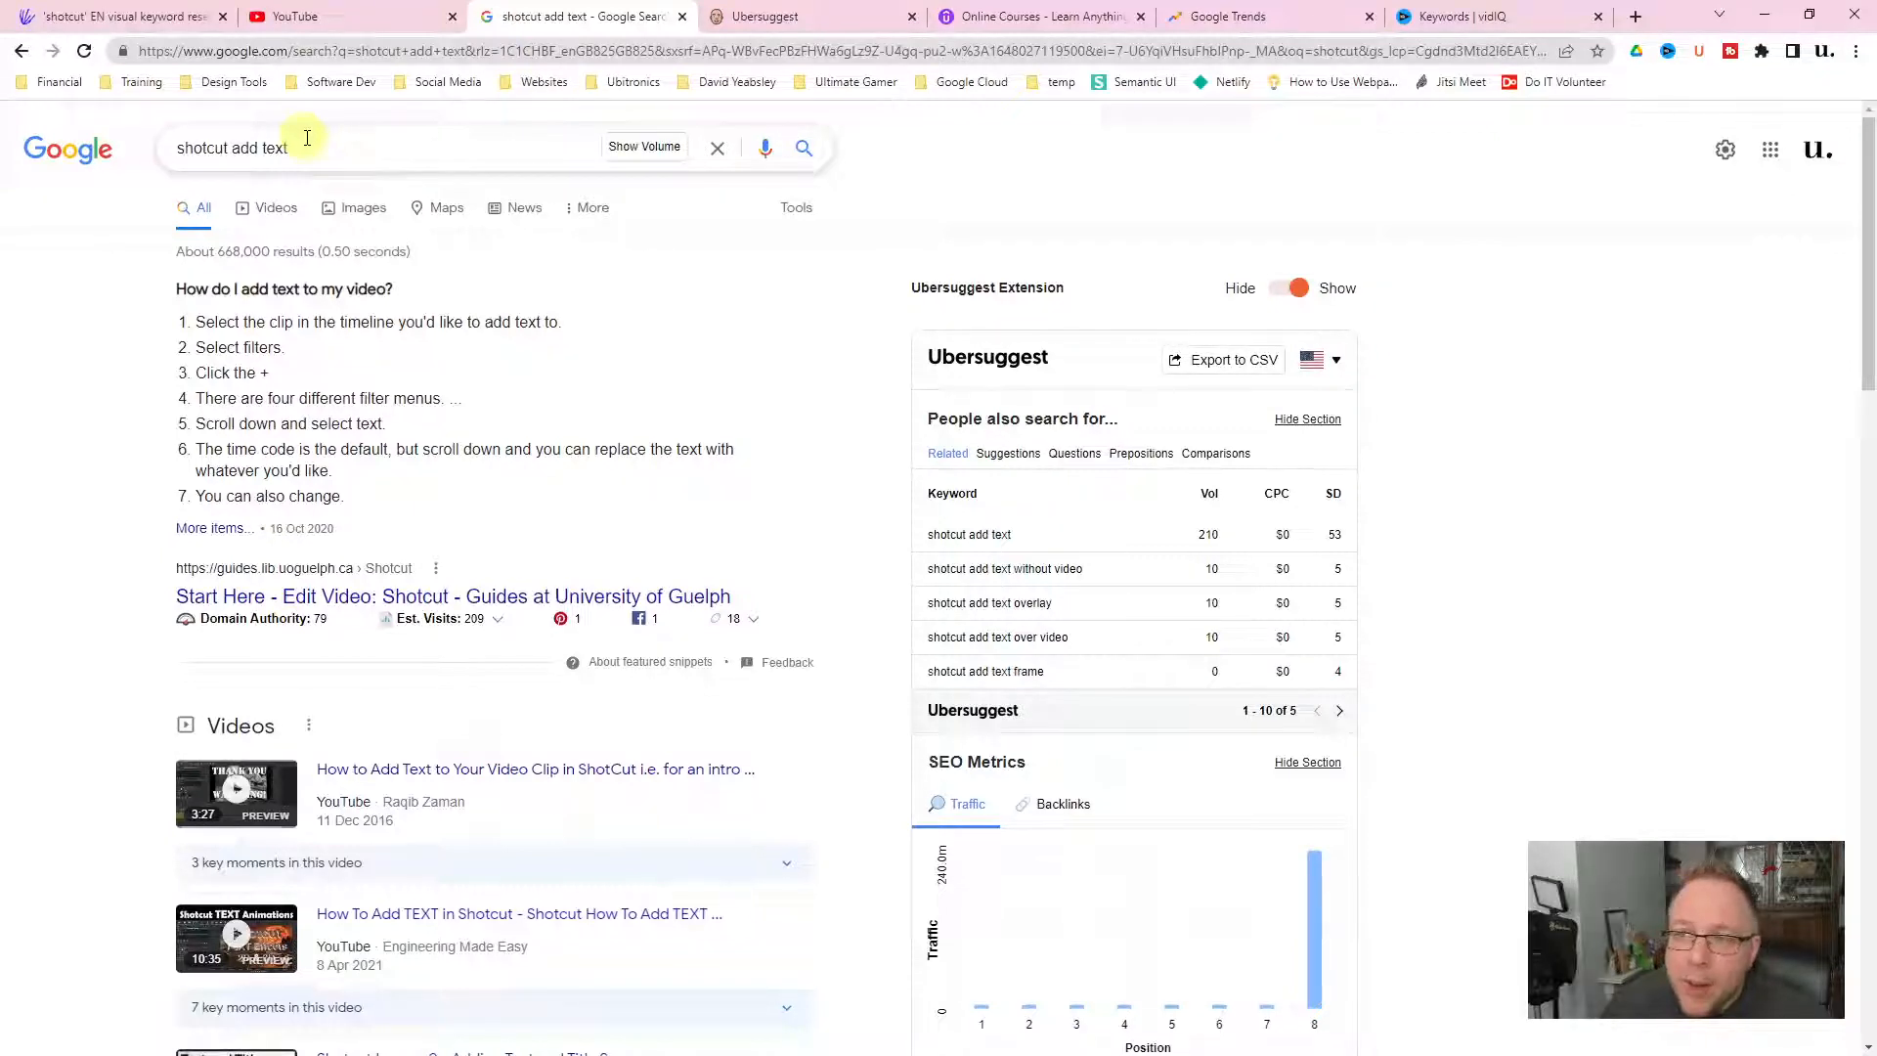
{"action": "left_click", "coordinate": [309, 151]}
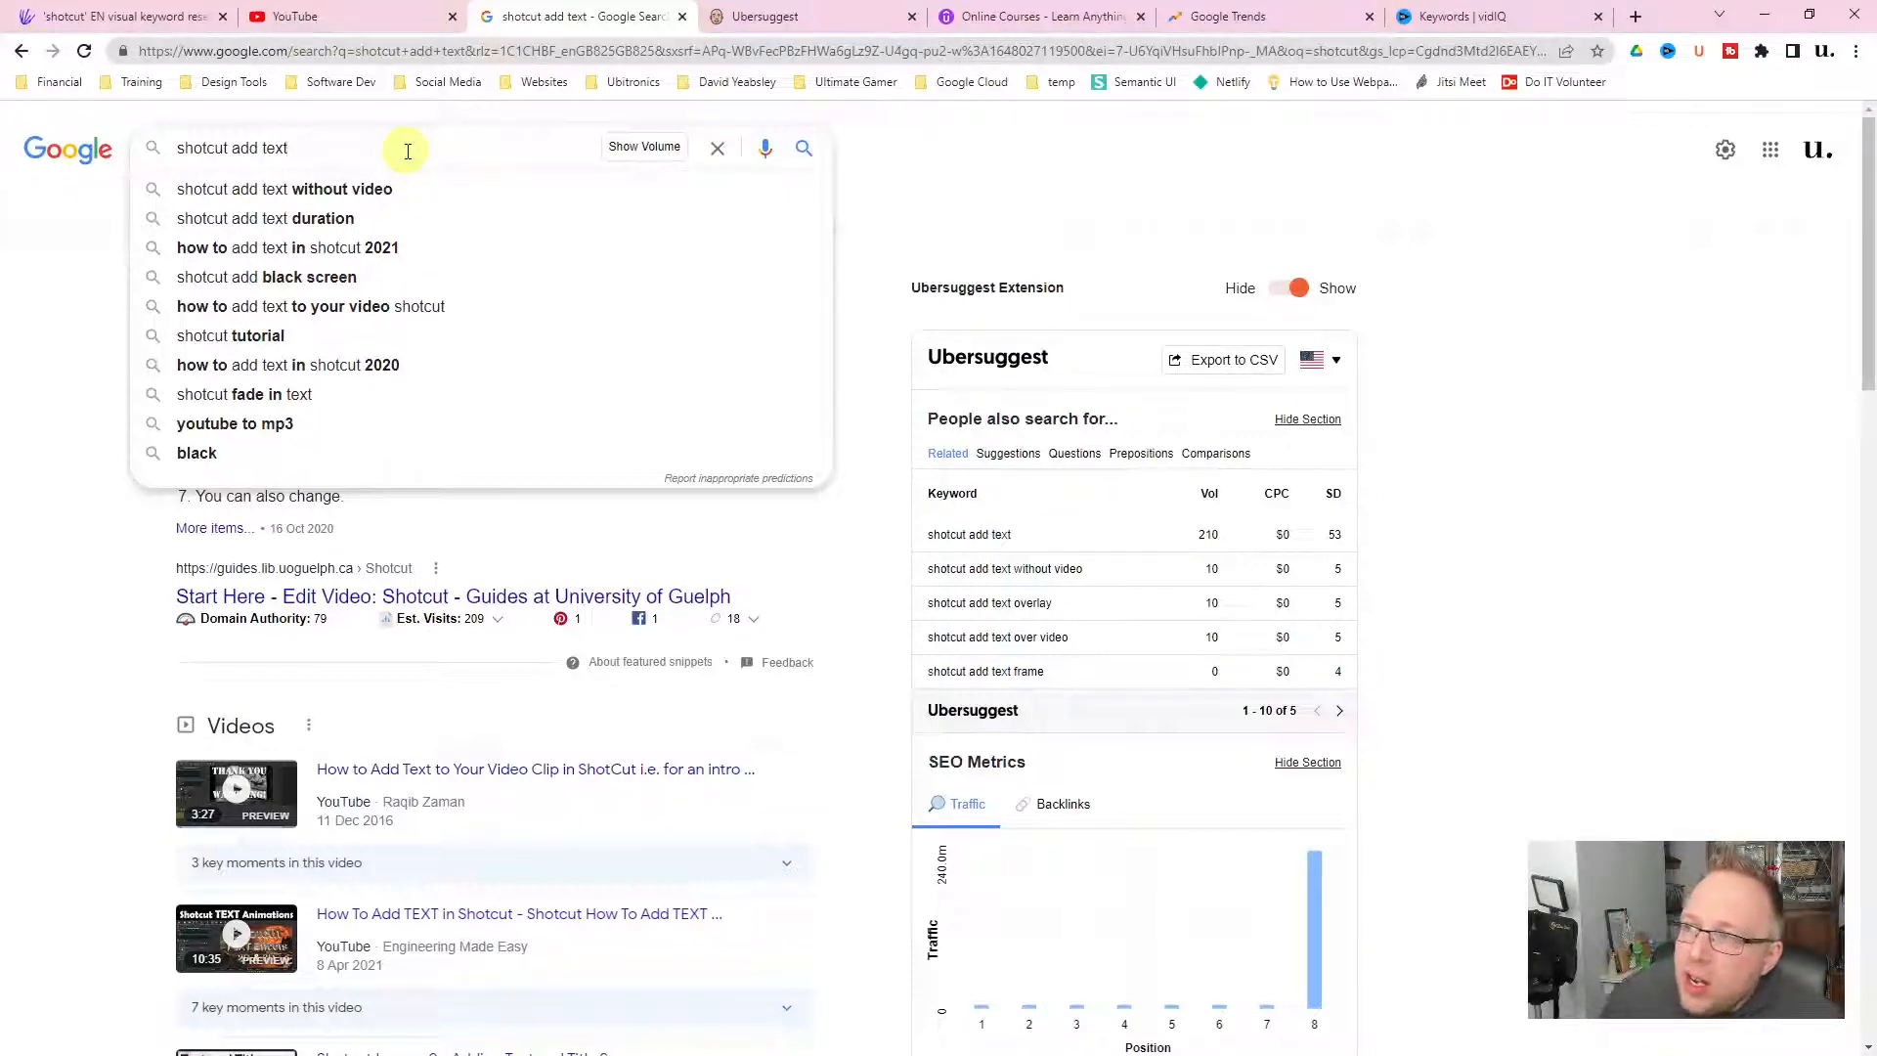
Glance at the Ubersuggest dashboard, return to Google, and examine the "shotcut add text" row in the Ubersuggest extension's related keywords
{"action": "left_click", "coordinate": [768, 30]}
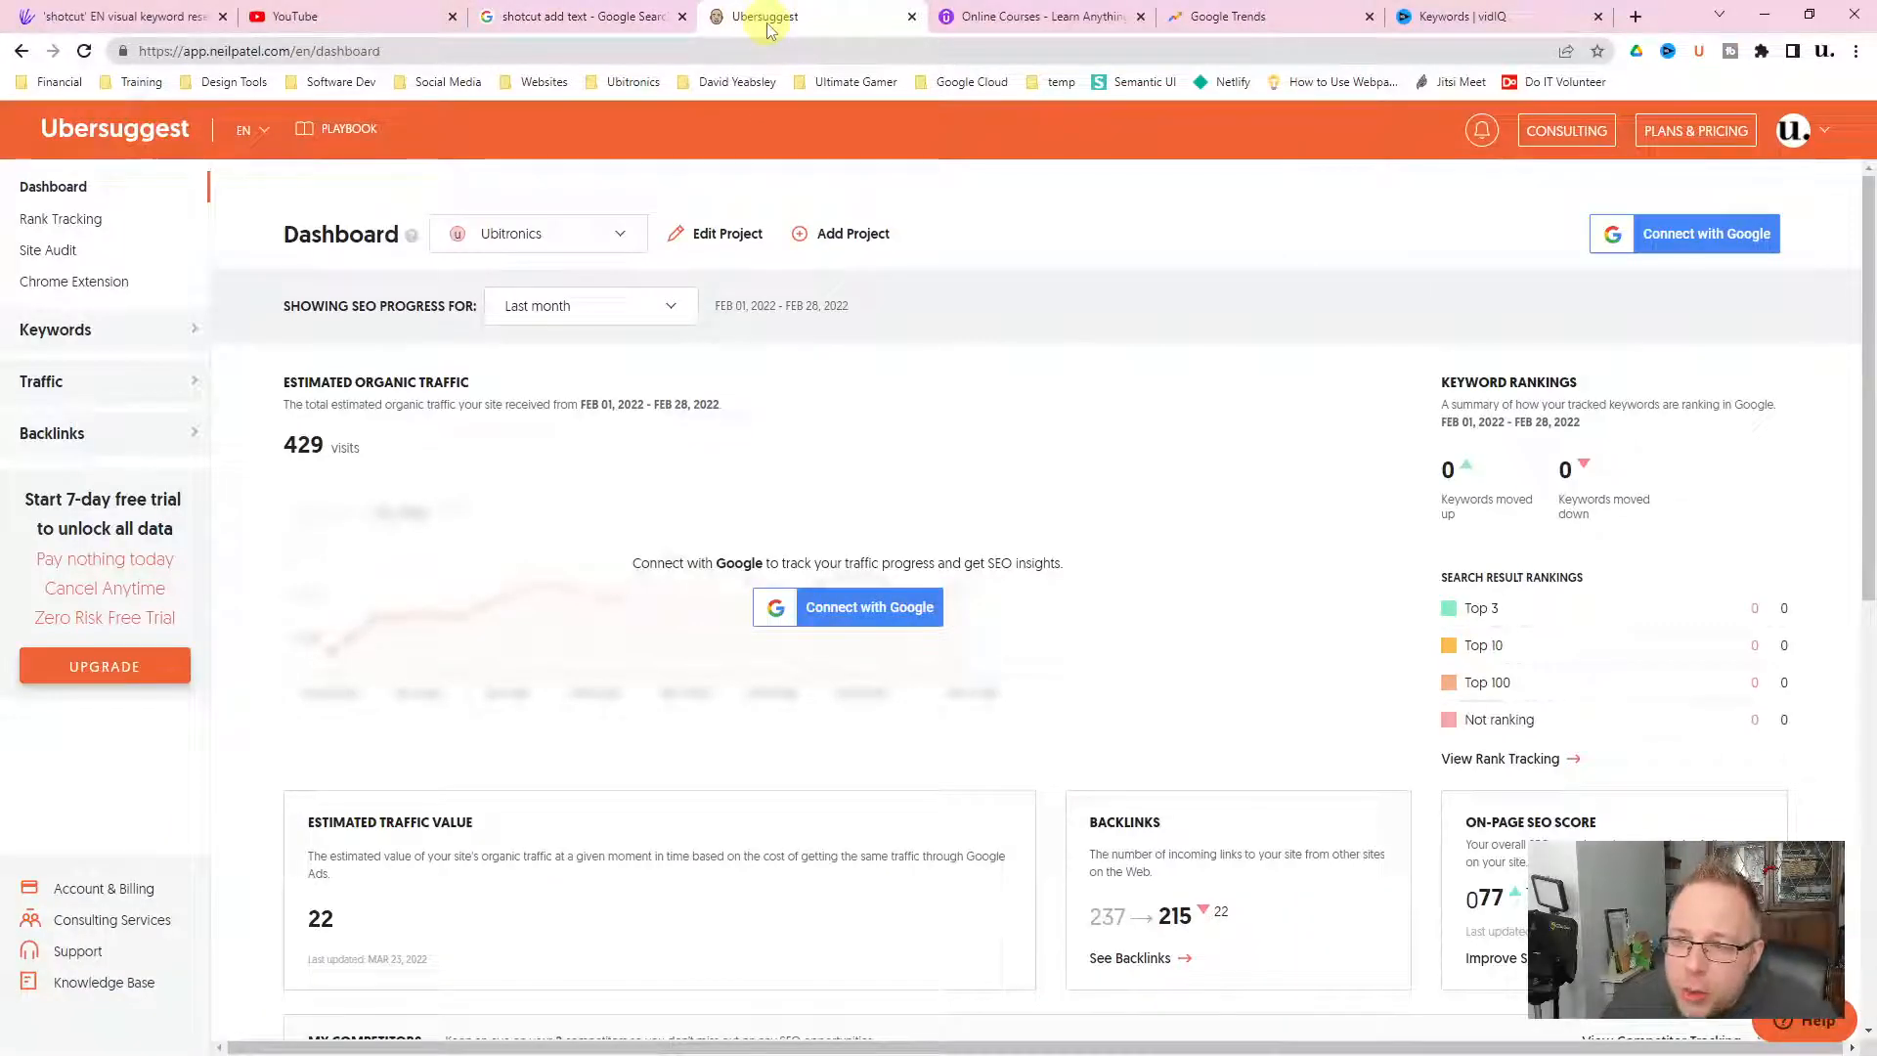
{"action": "left_click", "coordinate": [621, 16]}
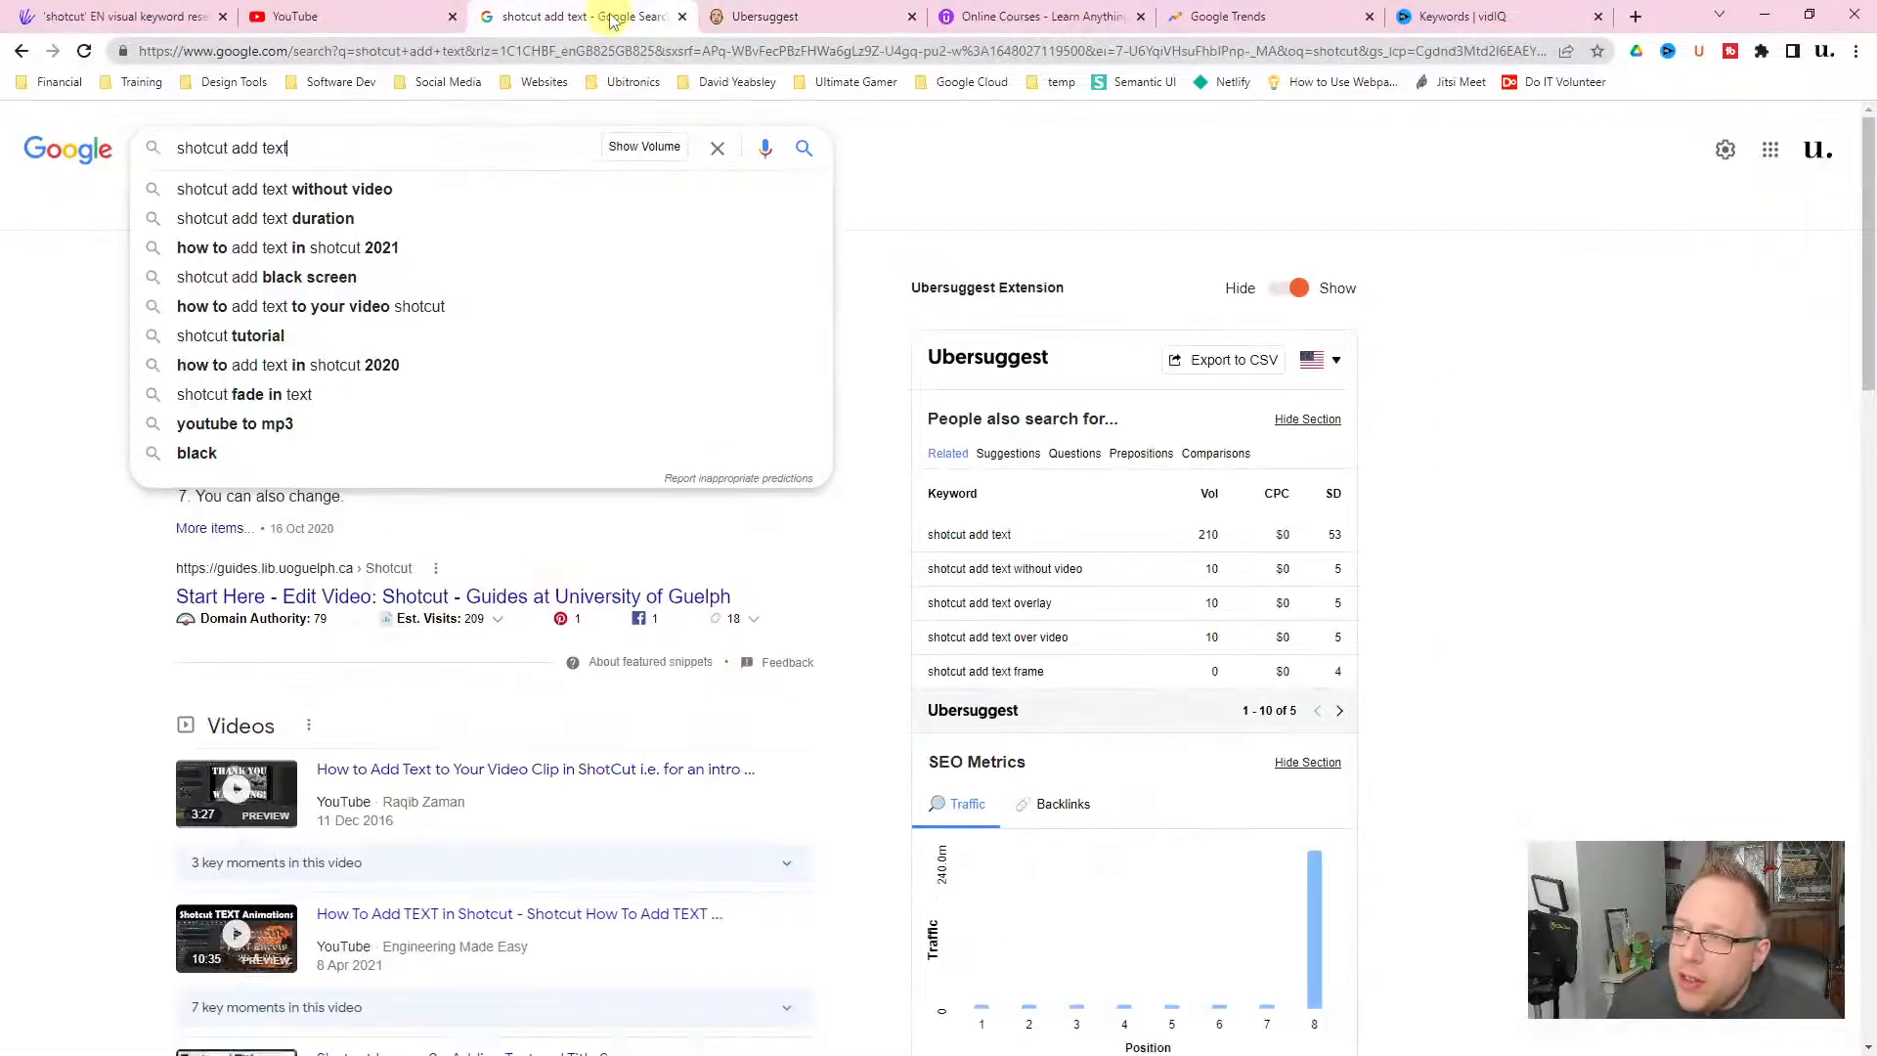
{"action": "left_click", "coordinate": [1066, 217]}
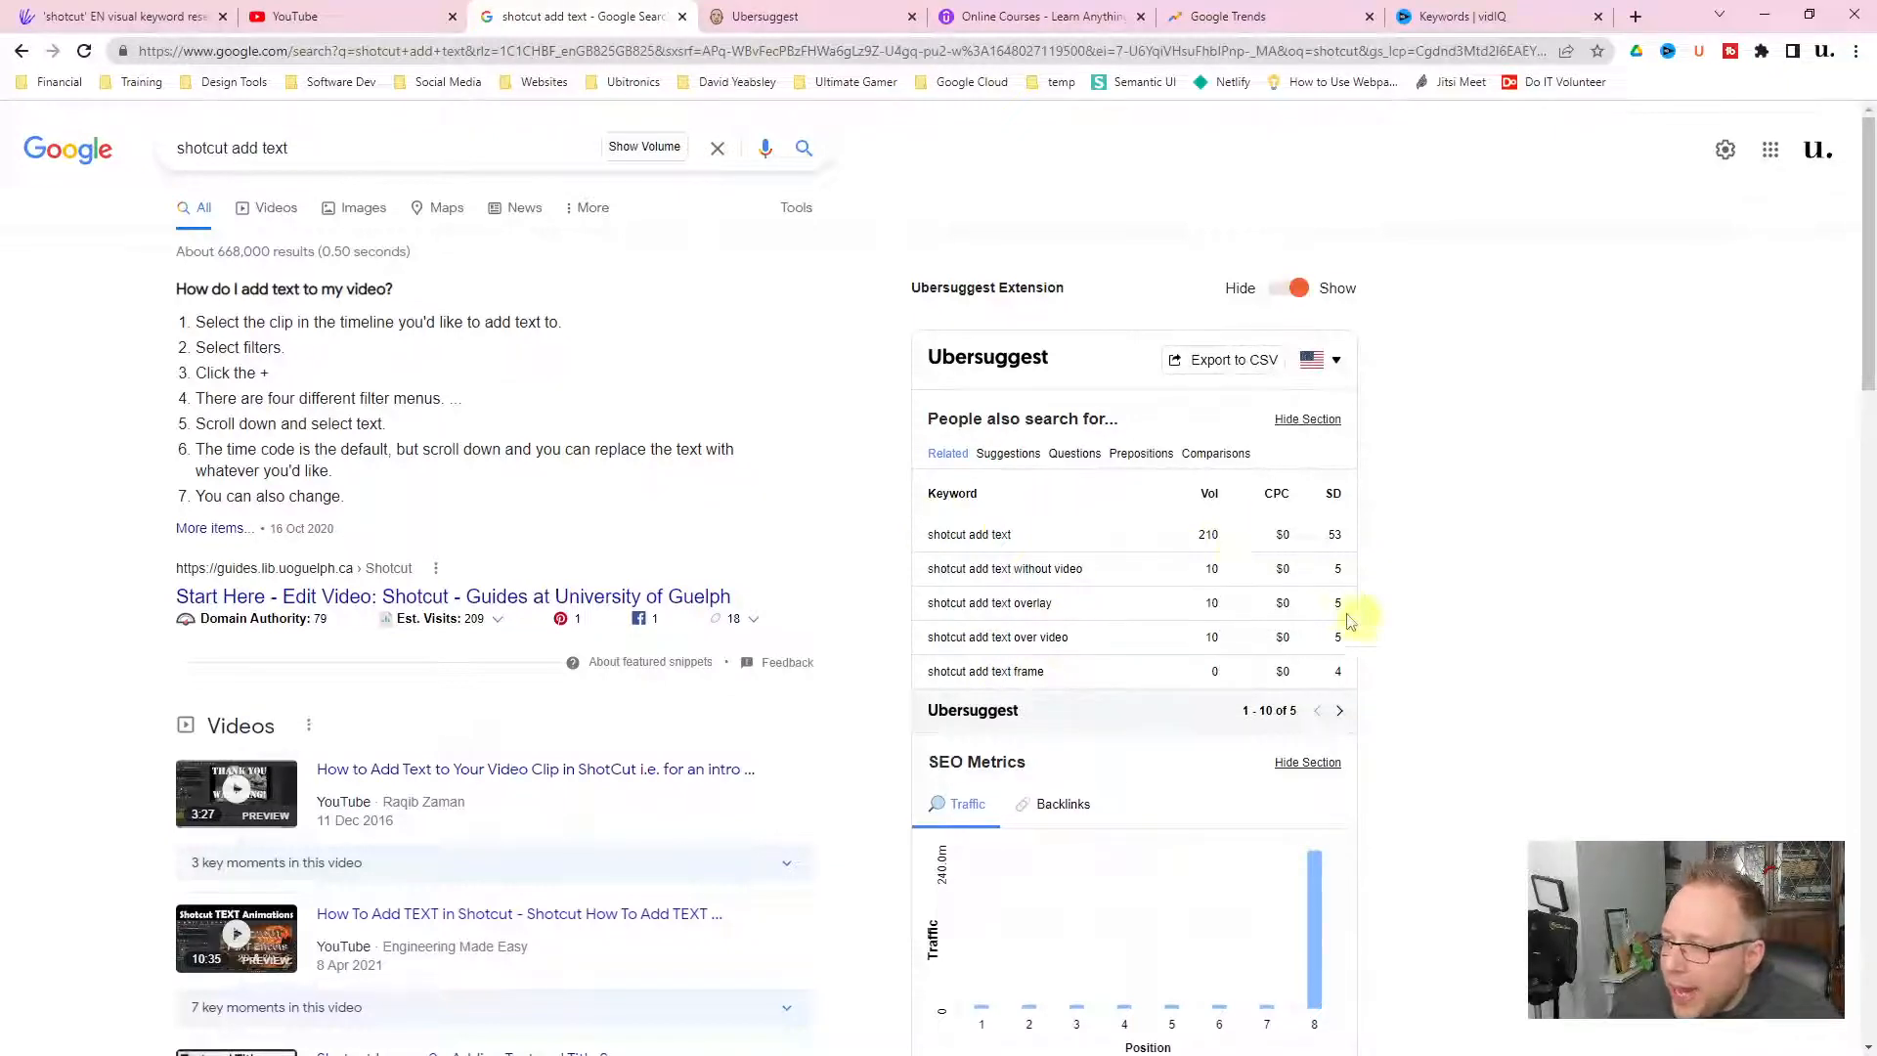
{"action": "left_click_drag", "start_coordinate": [924, 535], "coordinate": [1035, 538]}
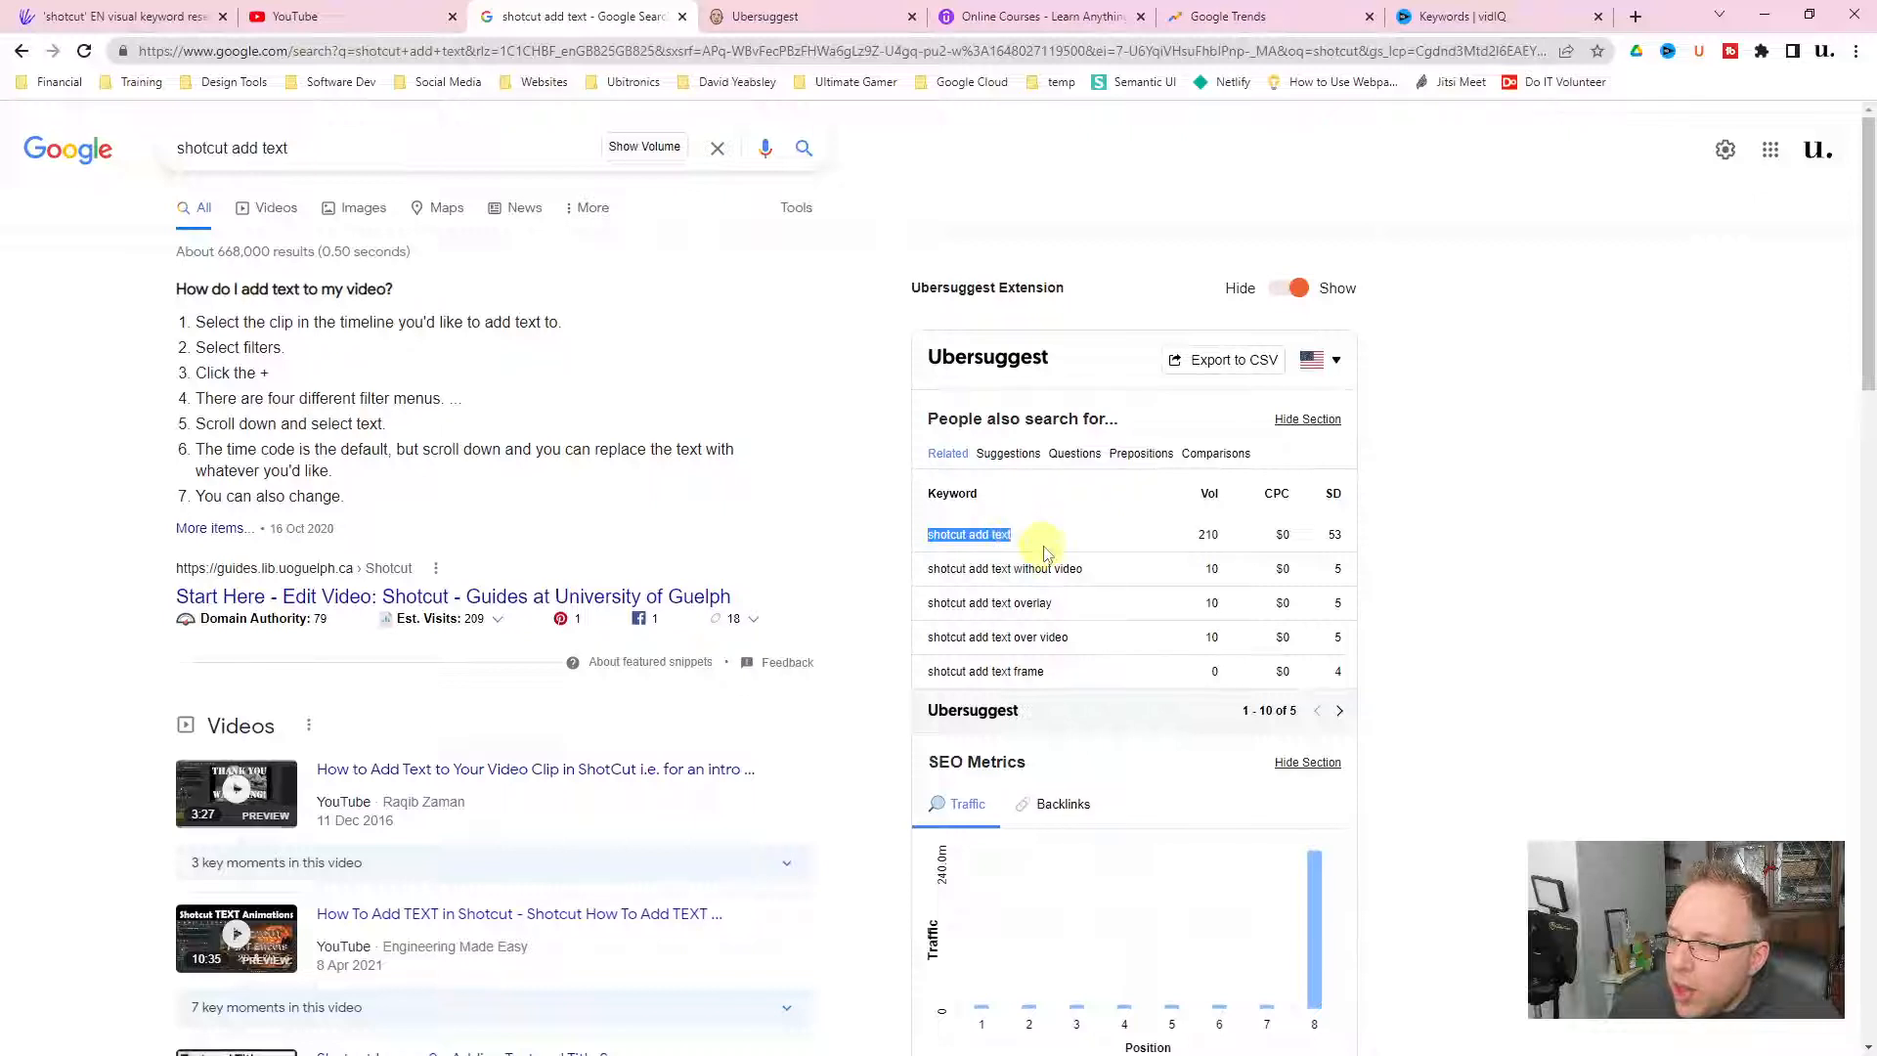
{"action": "left_click", "coordinate": [1216, 535]}
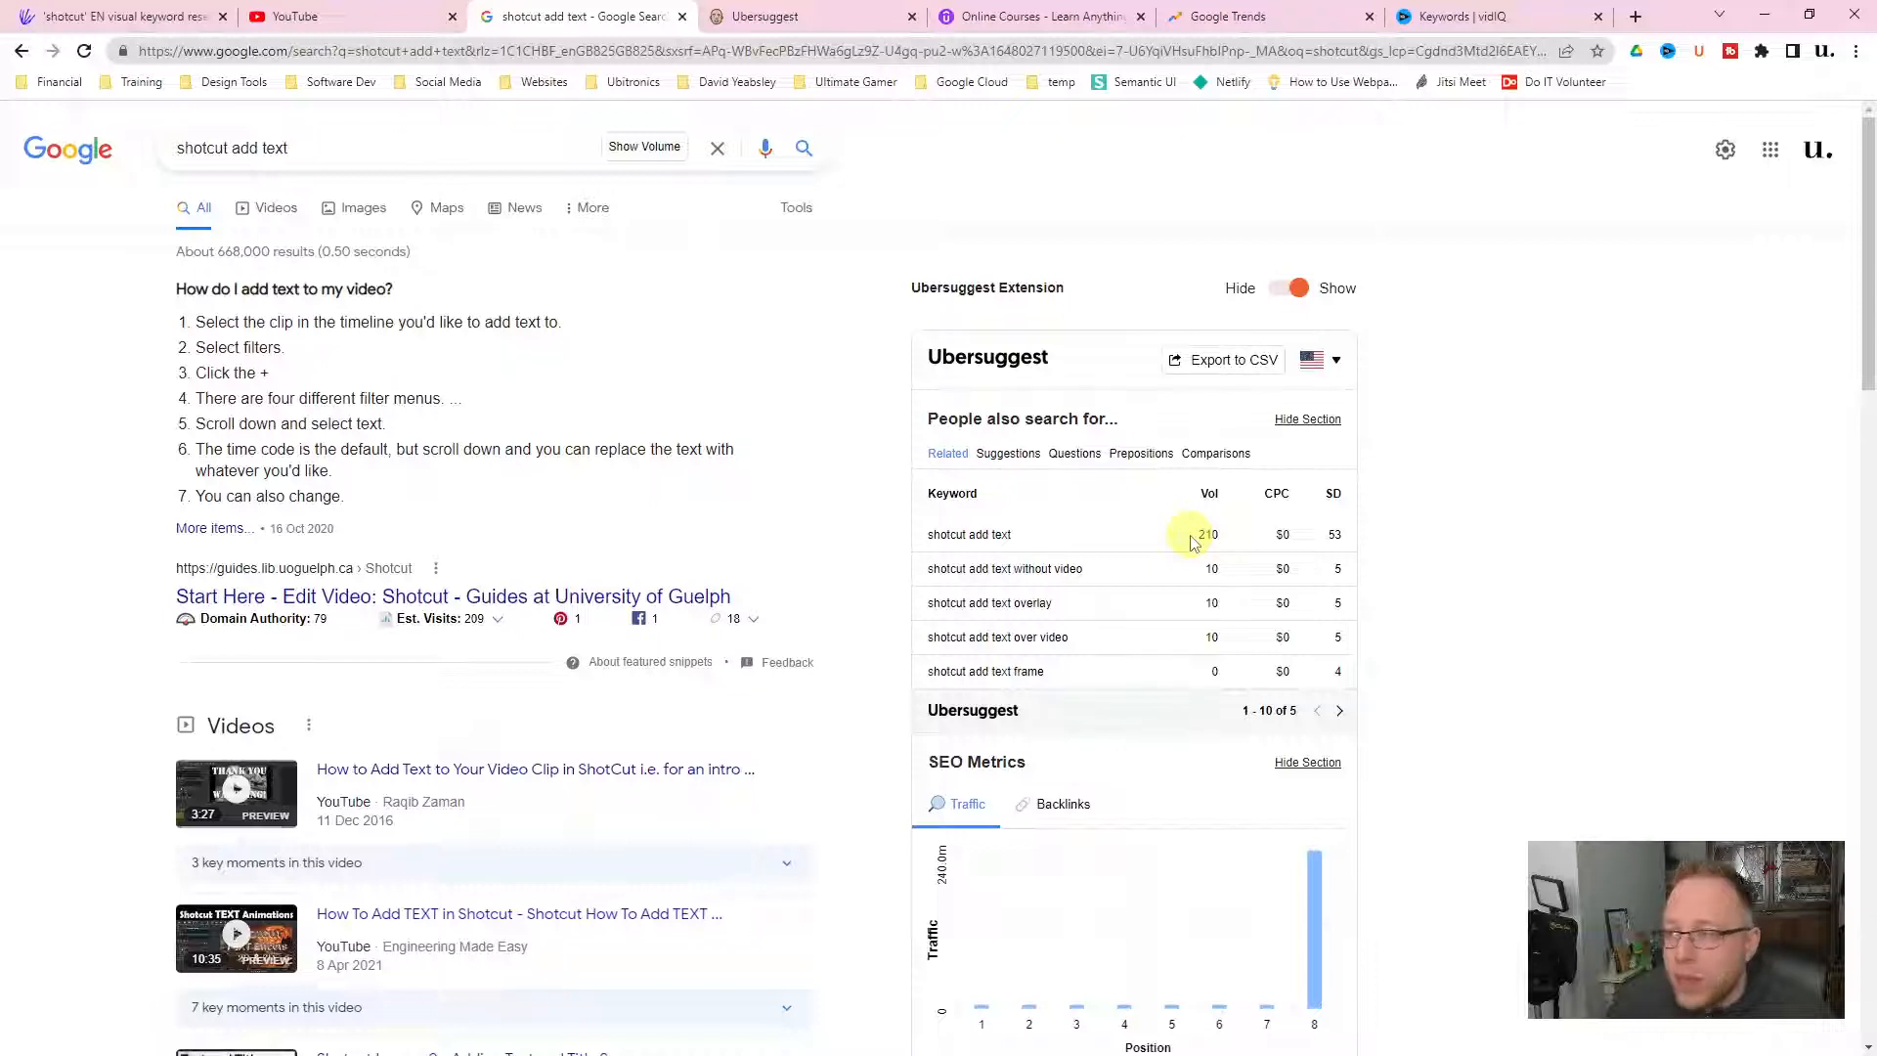
Switch to Ubersuggest and search its Keyword Ideas for "shotcut" in English for the United Kingdom
{"action": "left_click", "coordinate": [783, 19]}
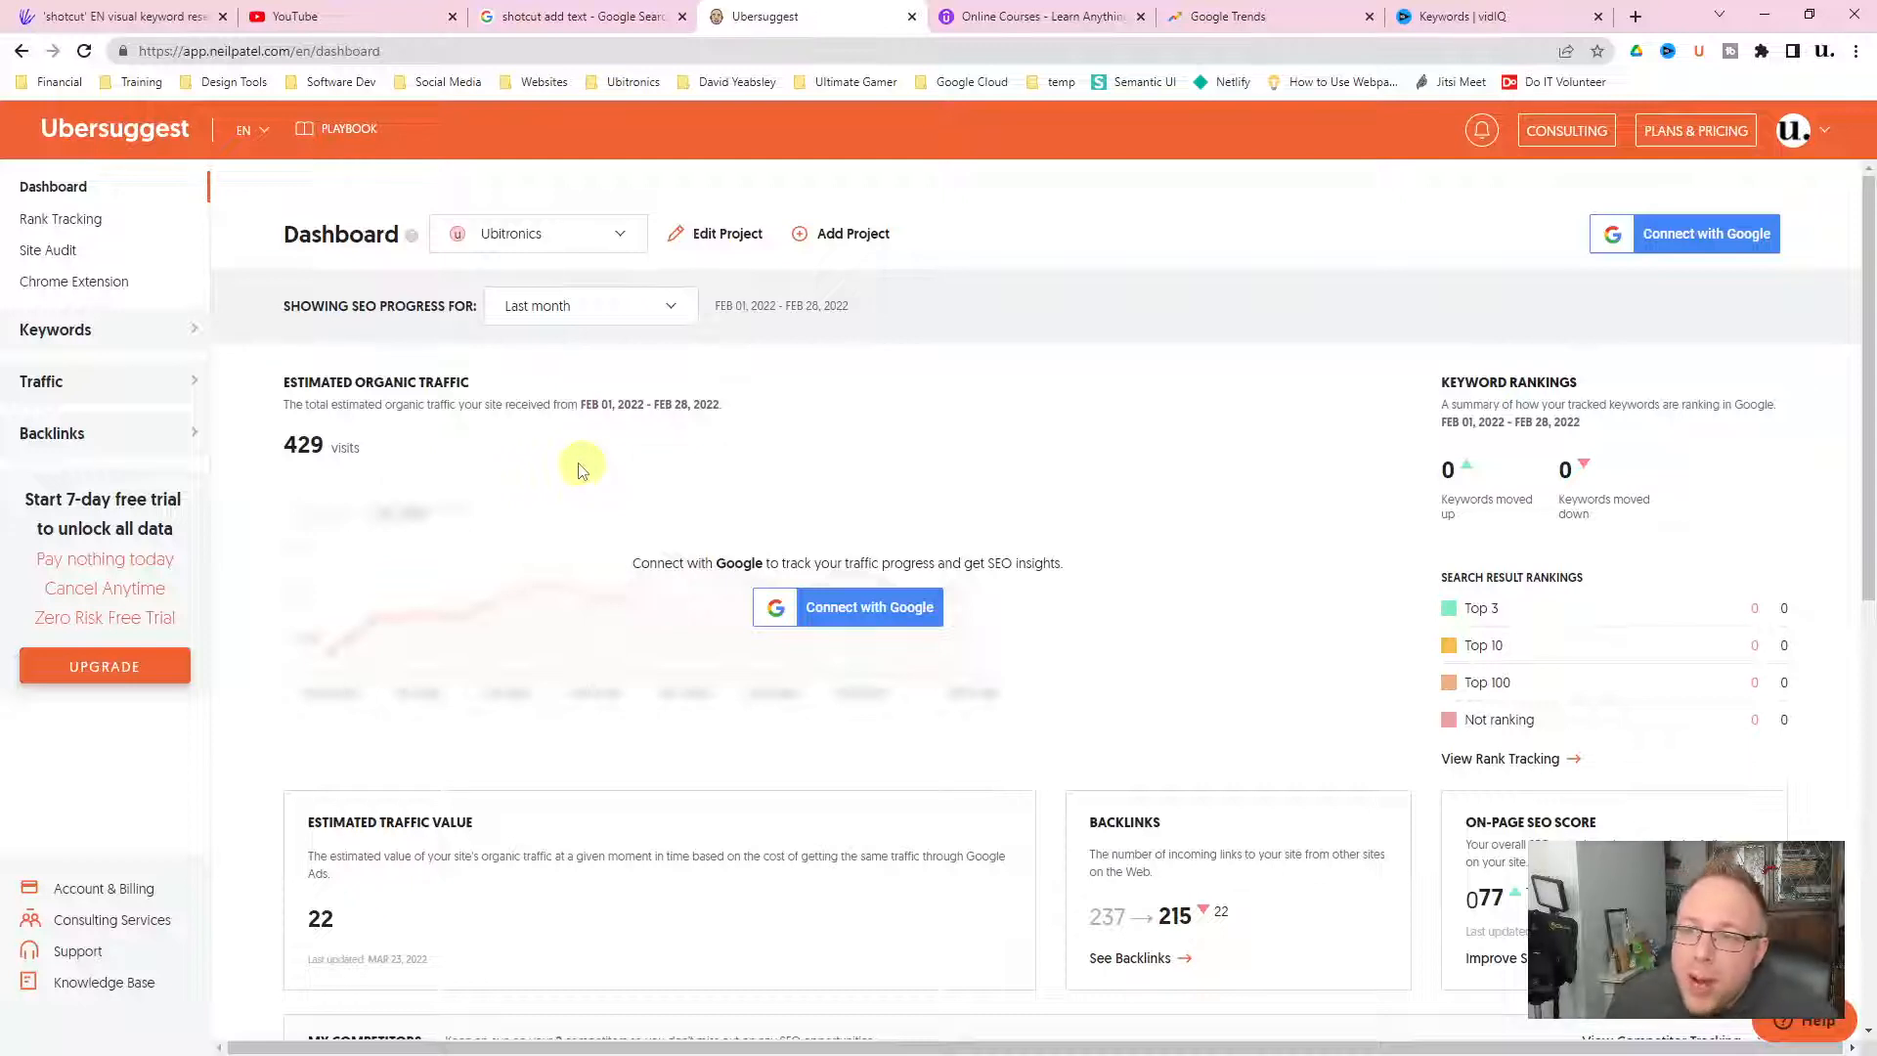
{"action": "left_click", "coordinate": [77, 341]}
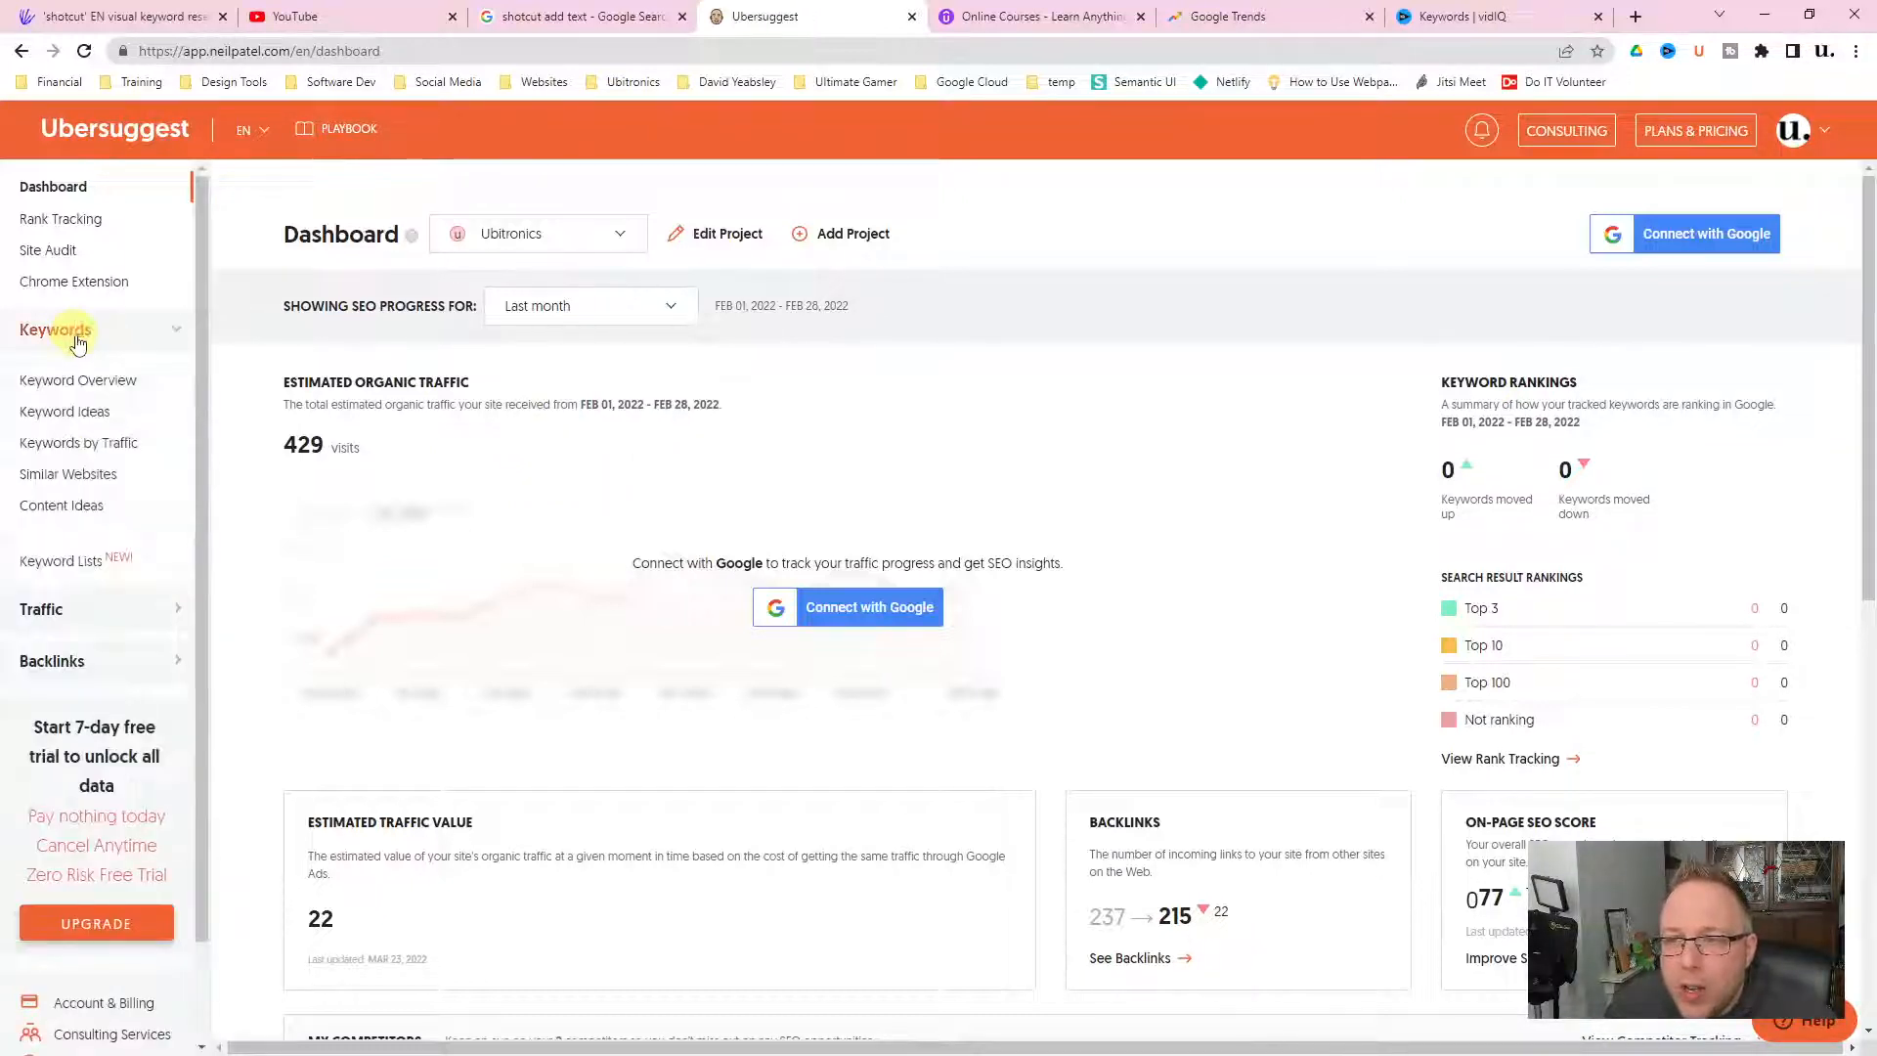
{"action": "left_click", "coordinate": [71, 414]}
{"action": "left_click", "coordinate": [347, 303]}
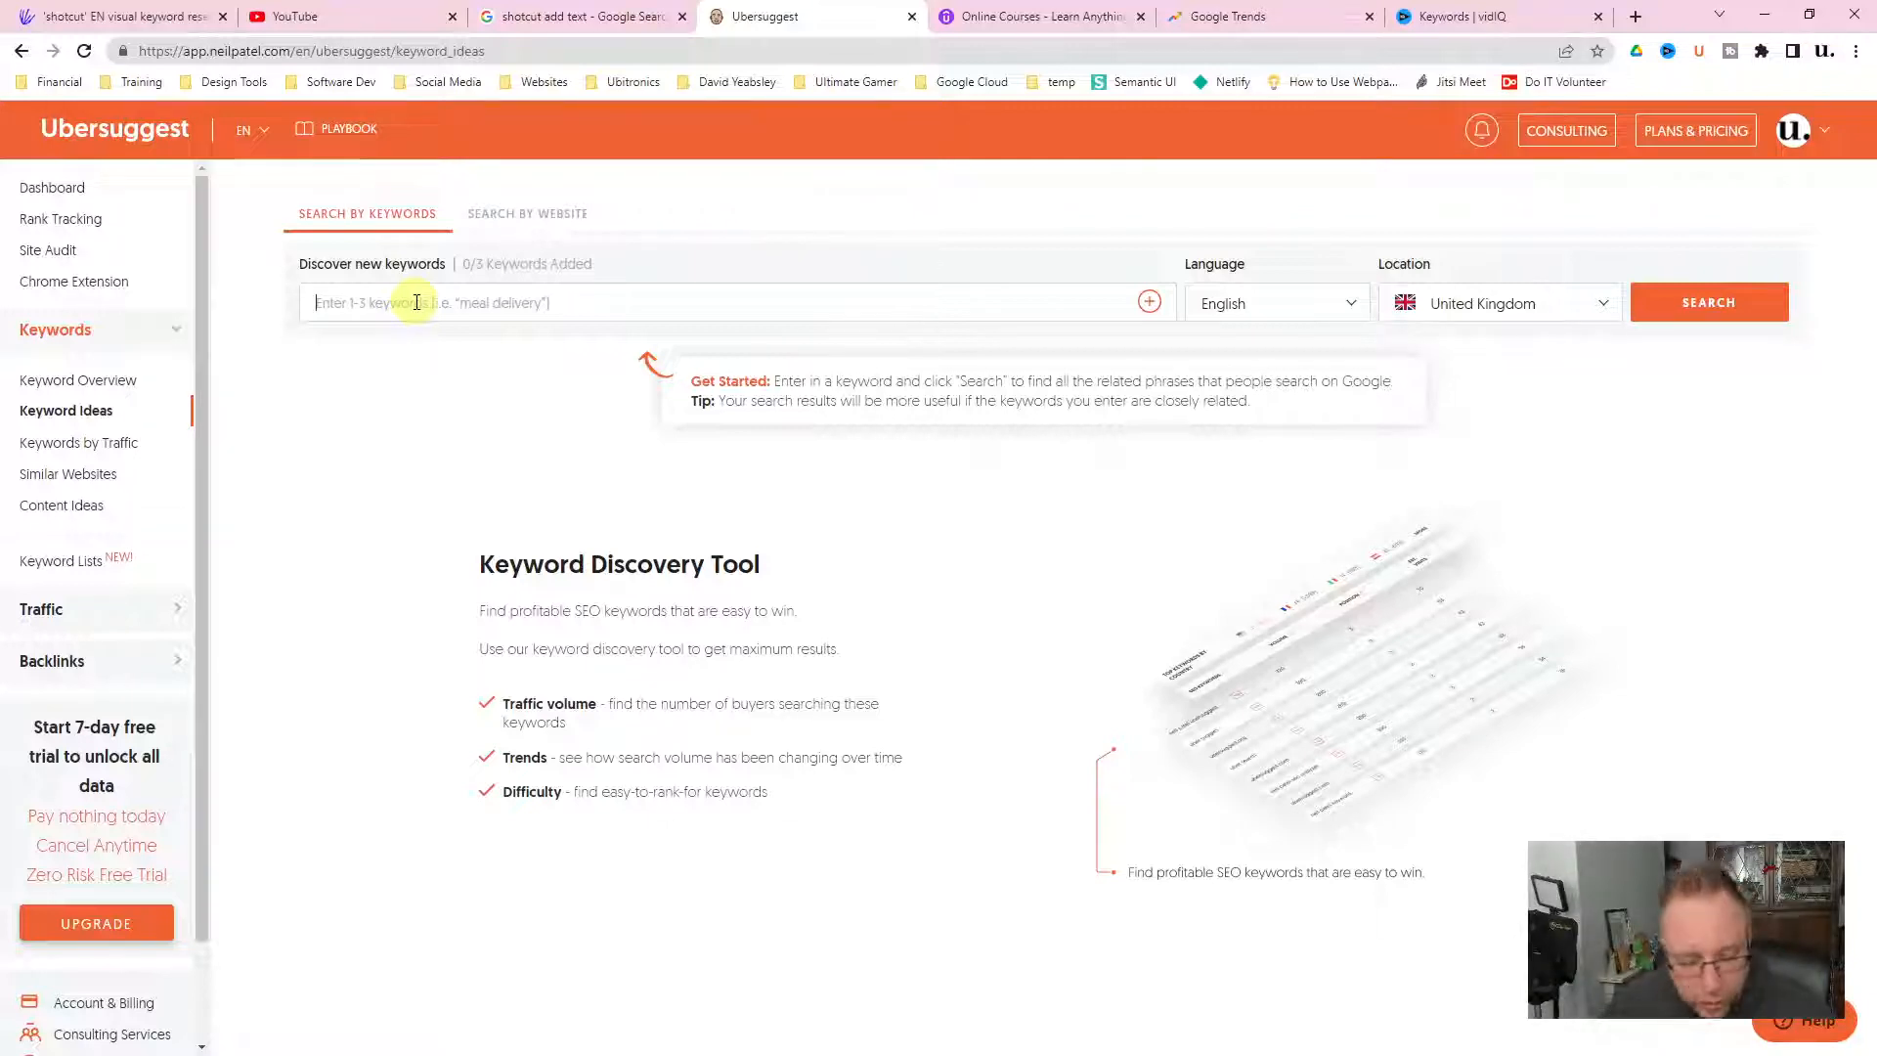
{"action": "type", "text": "shotcut"}
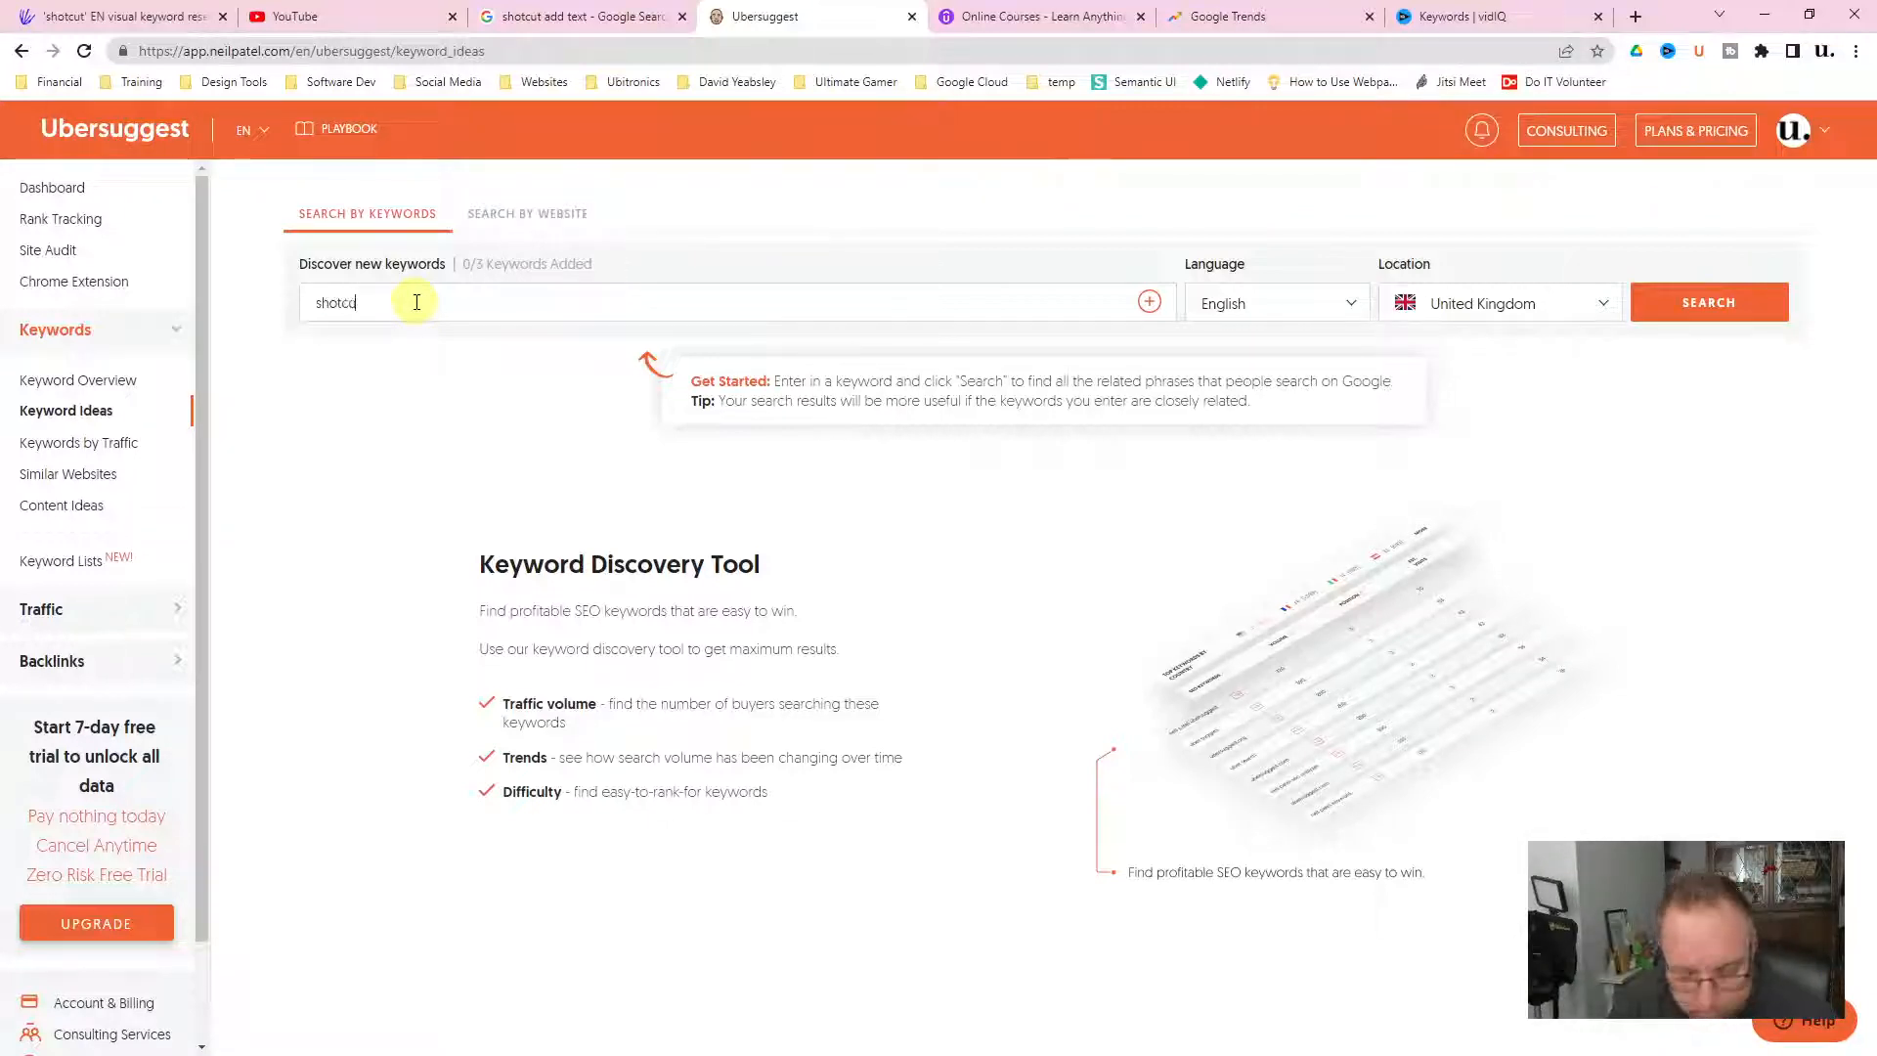
{"action": "key", "text": "Return"}
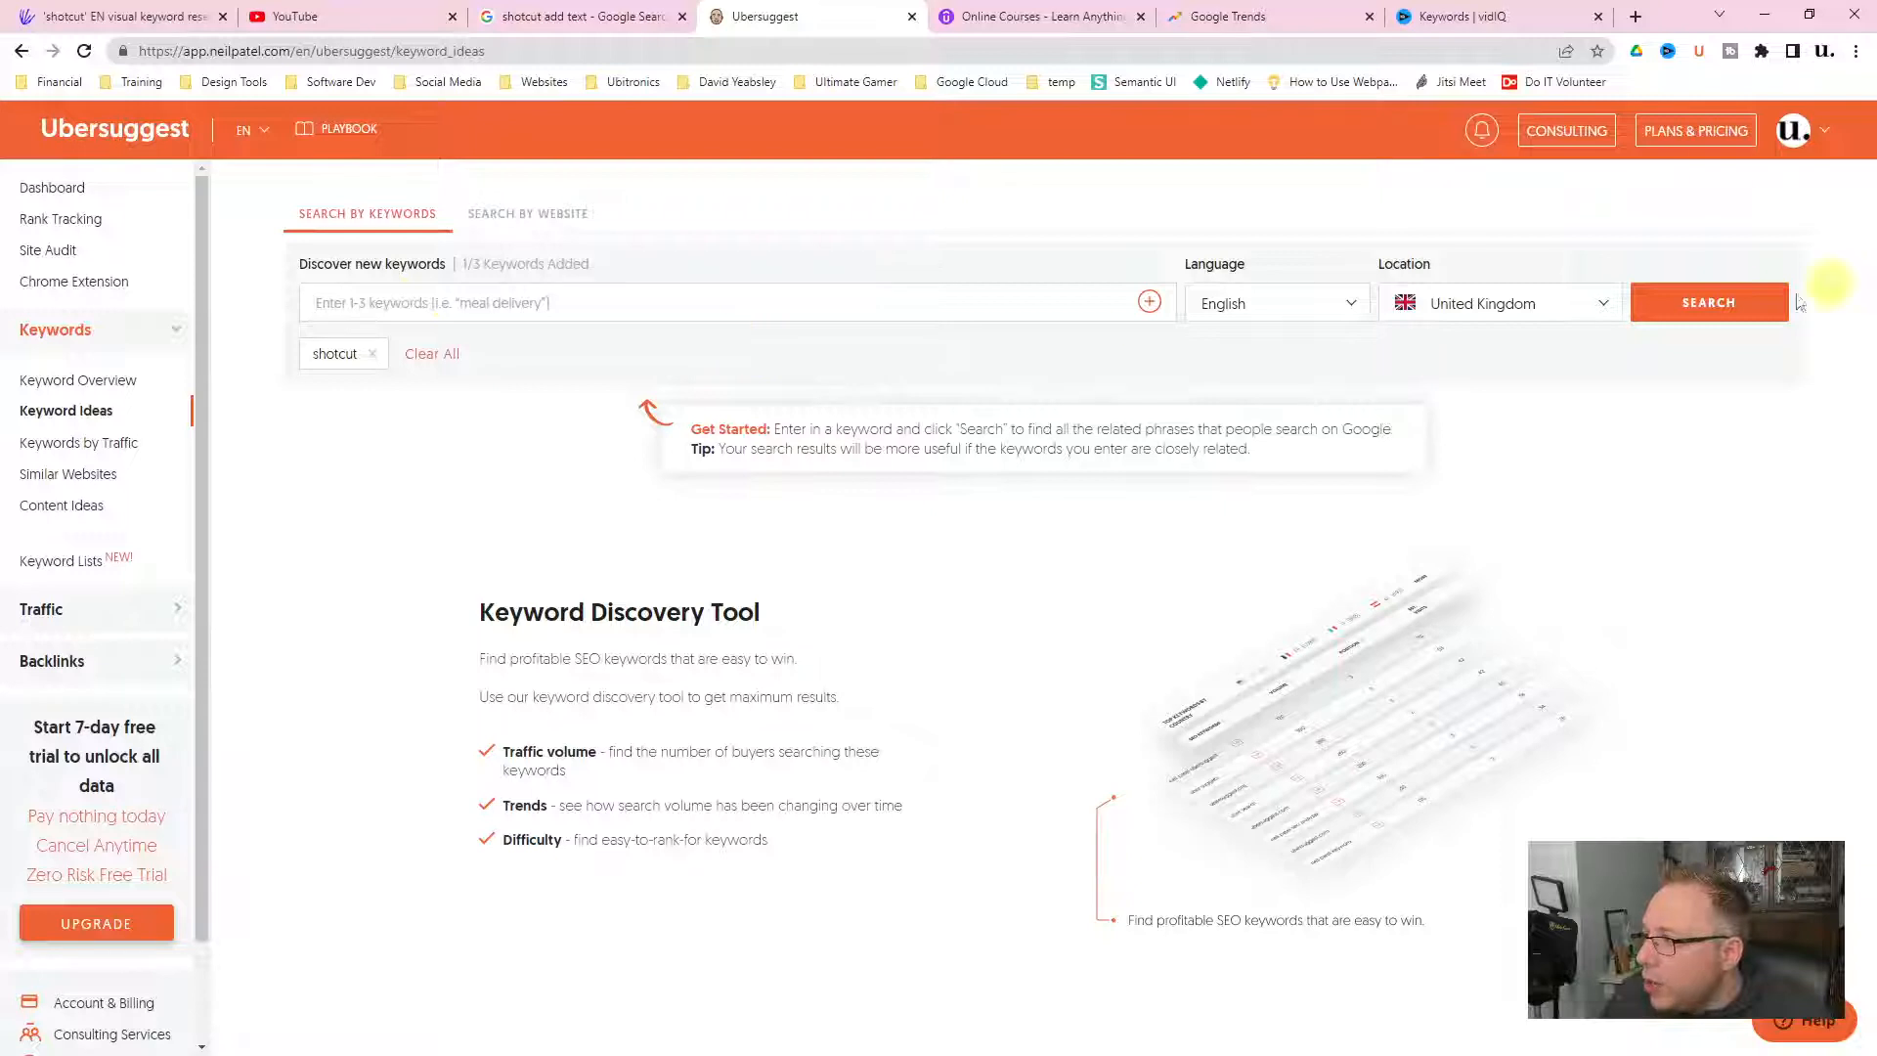
{"action": "left_click", "coordinate": [1691, 304]}
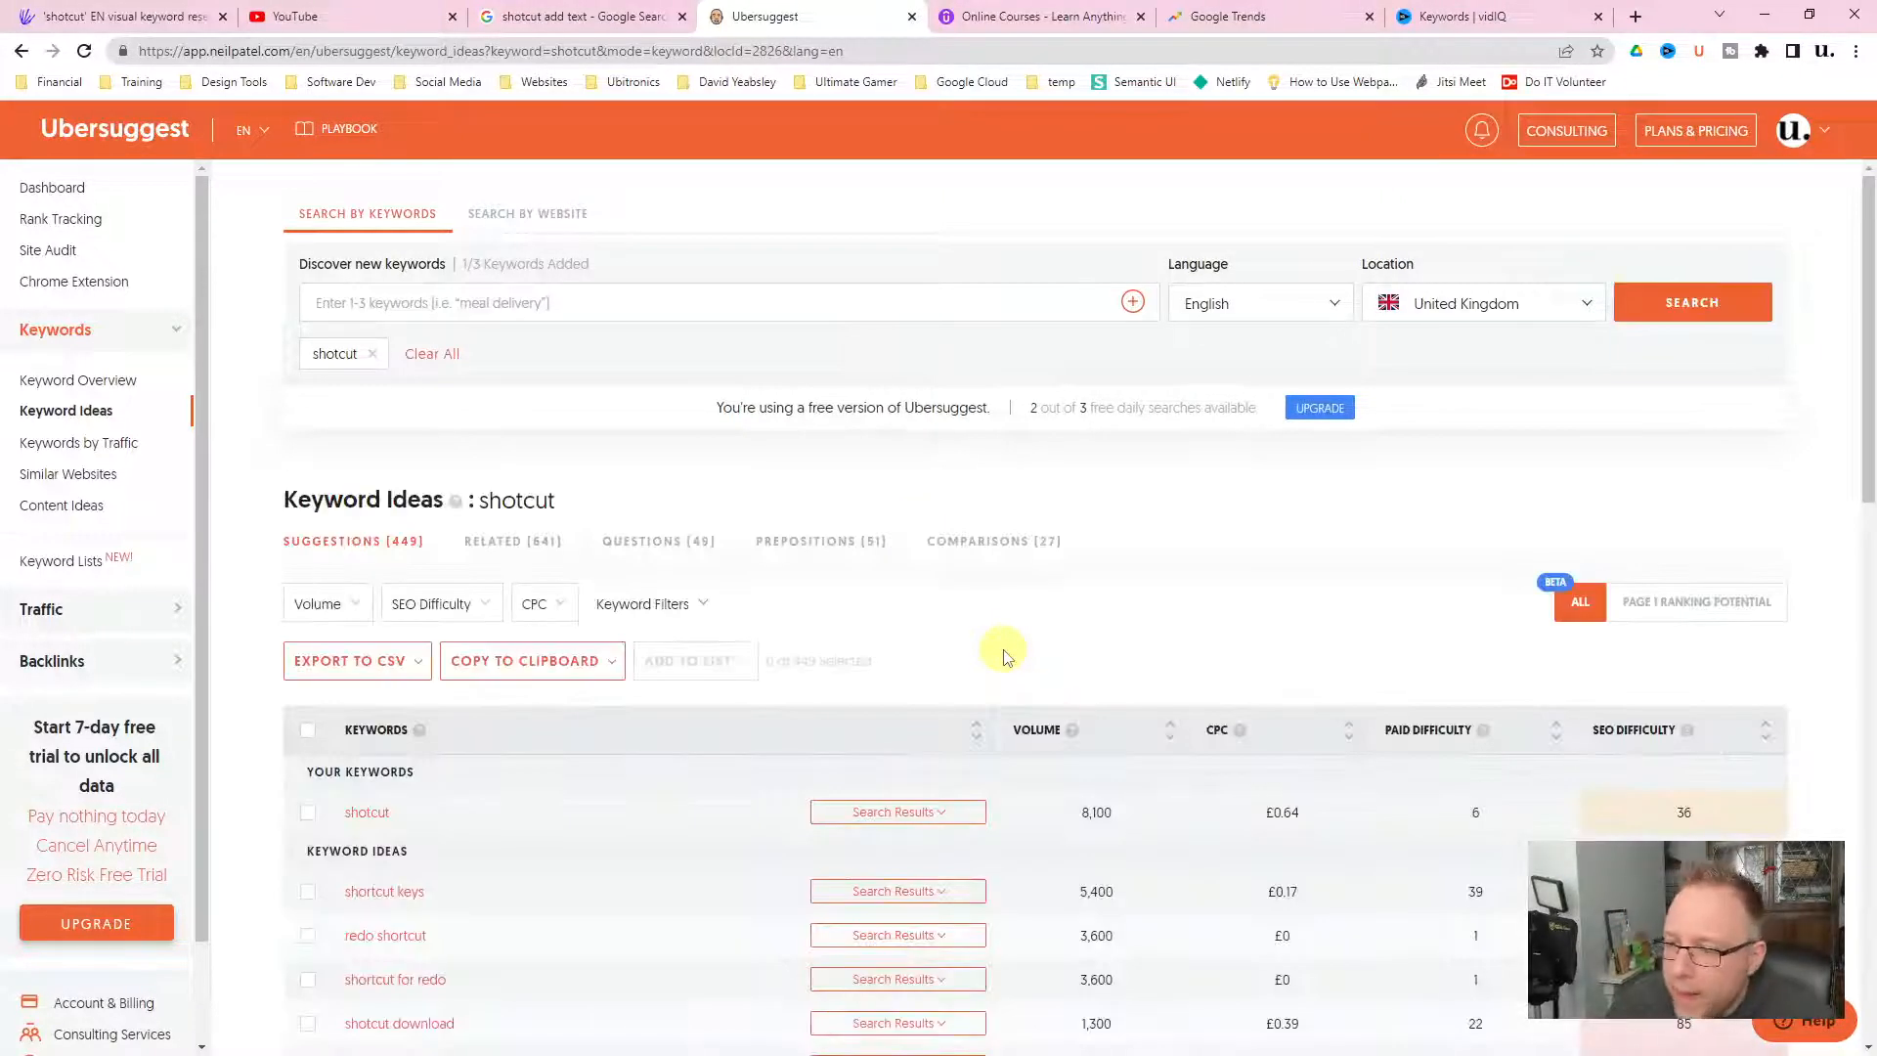
Review the shotcut keyword suggestions with their search volume and SEO difficulty, including "shotcut add text"
{"action": "scroll", "coordinate": [1005, 655], "scroll_direction": "down", "scroll_amount": 4}
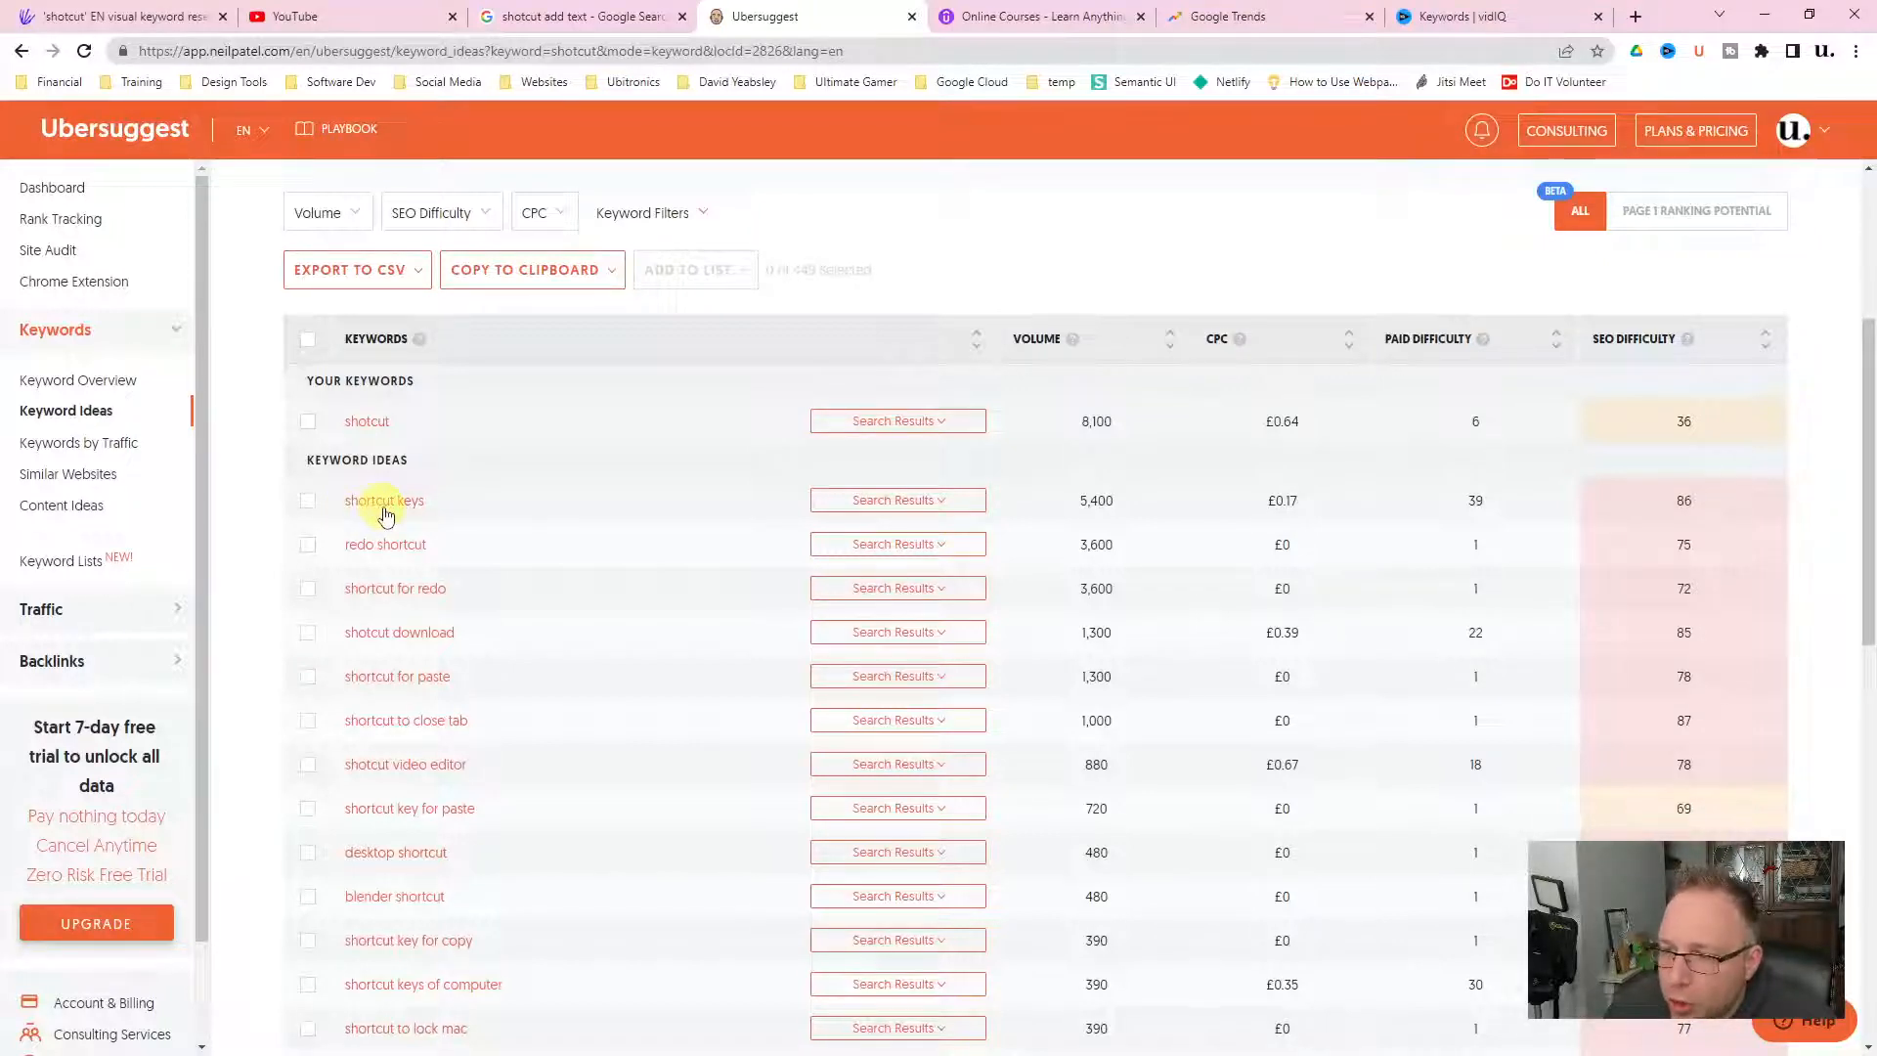
{"action": "scroll", "coordinate": [396, 520], "scroll_direction": "down", "scroll_amount": 2}
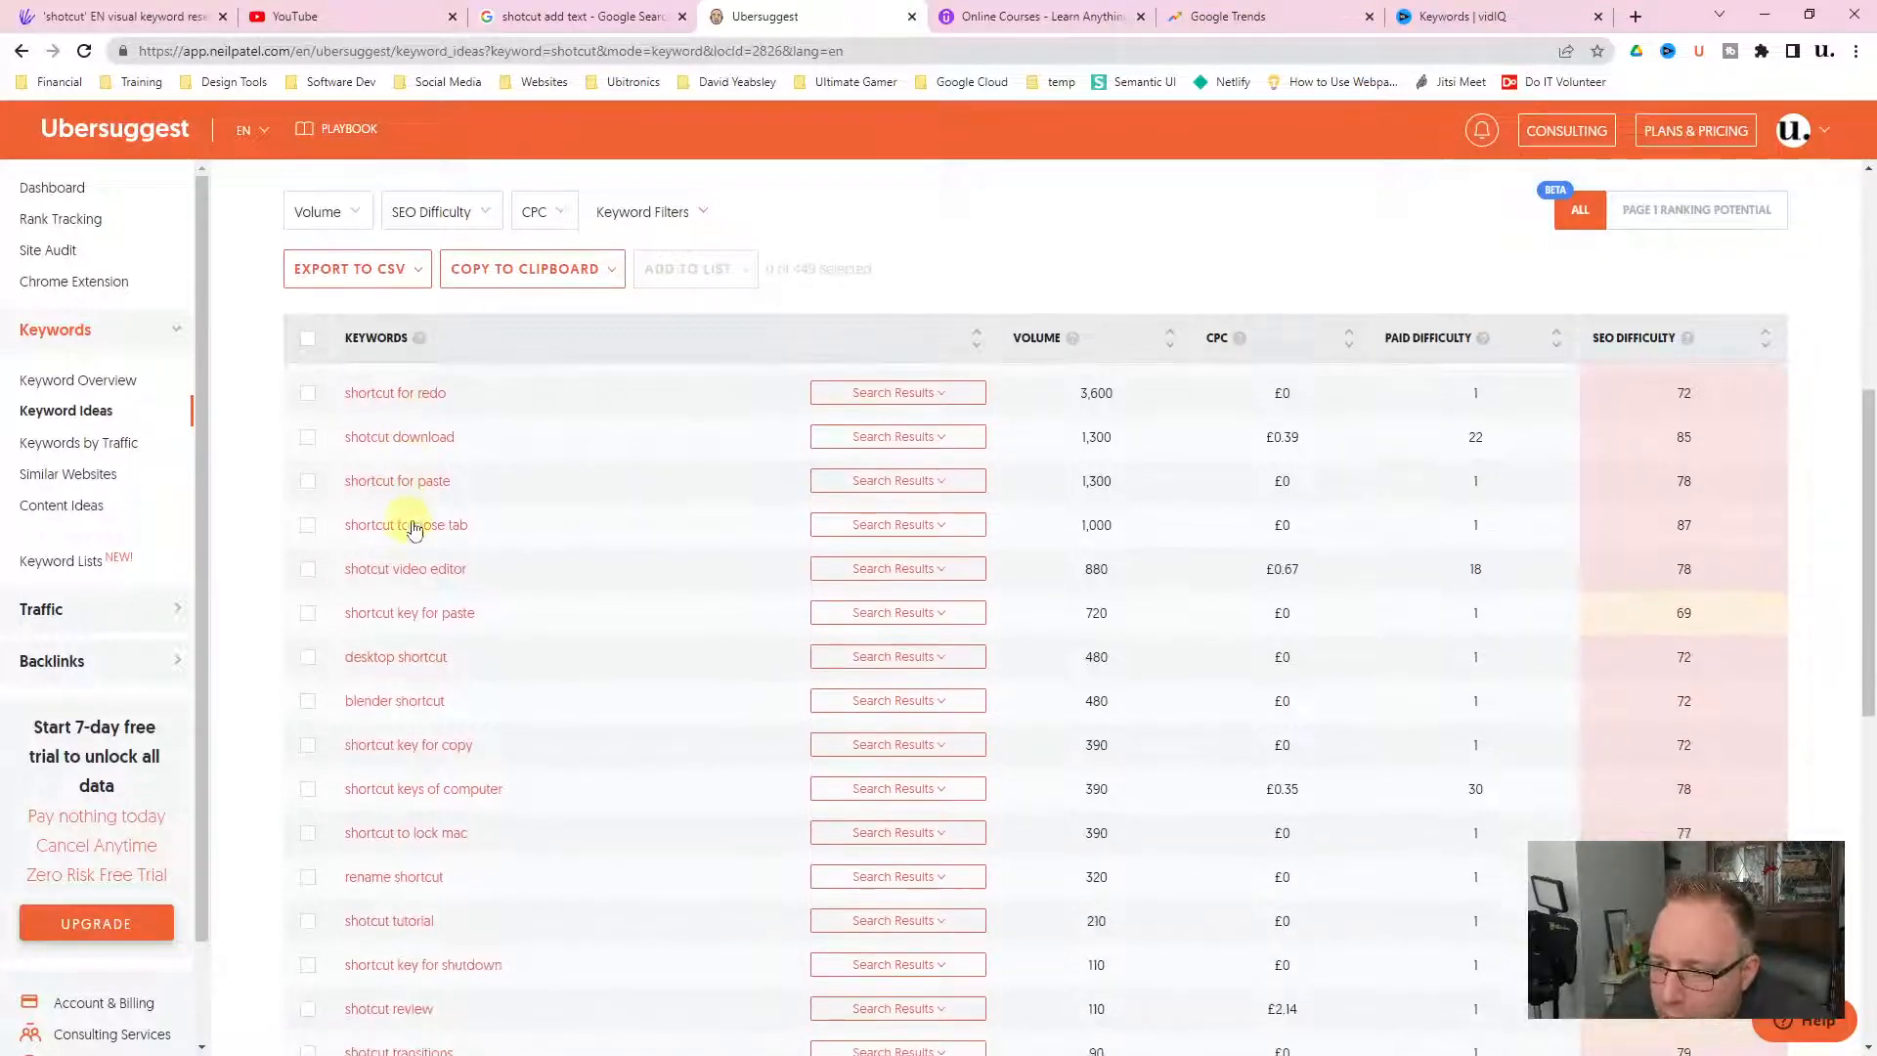
{"action": "scroll", "coordinate": [513, 572], "scroll_direction": "down", "scroll_amount": 3}
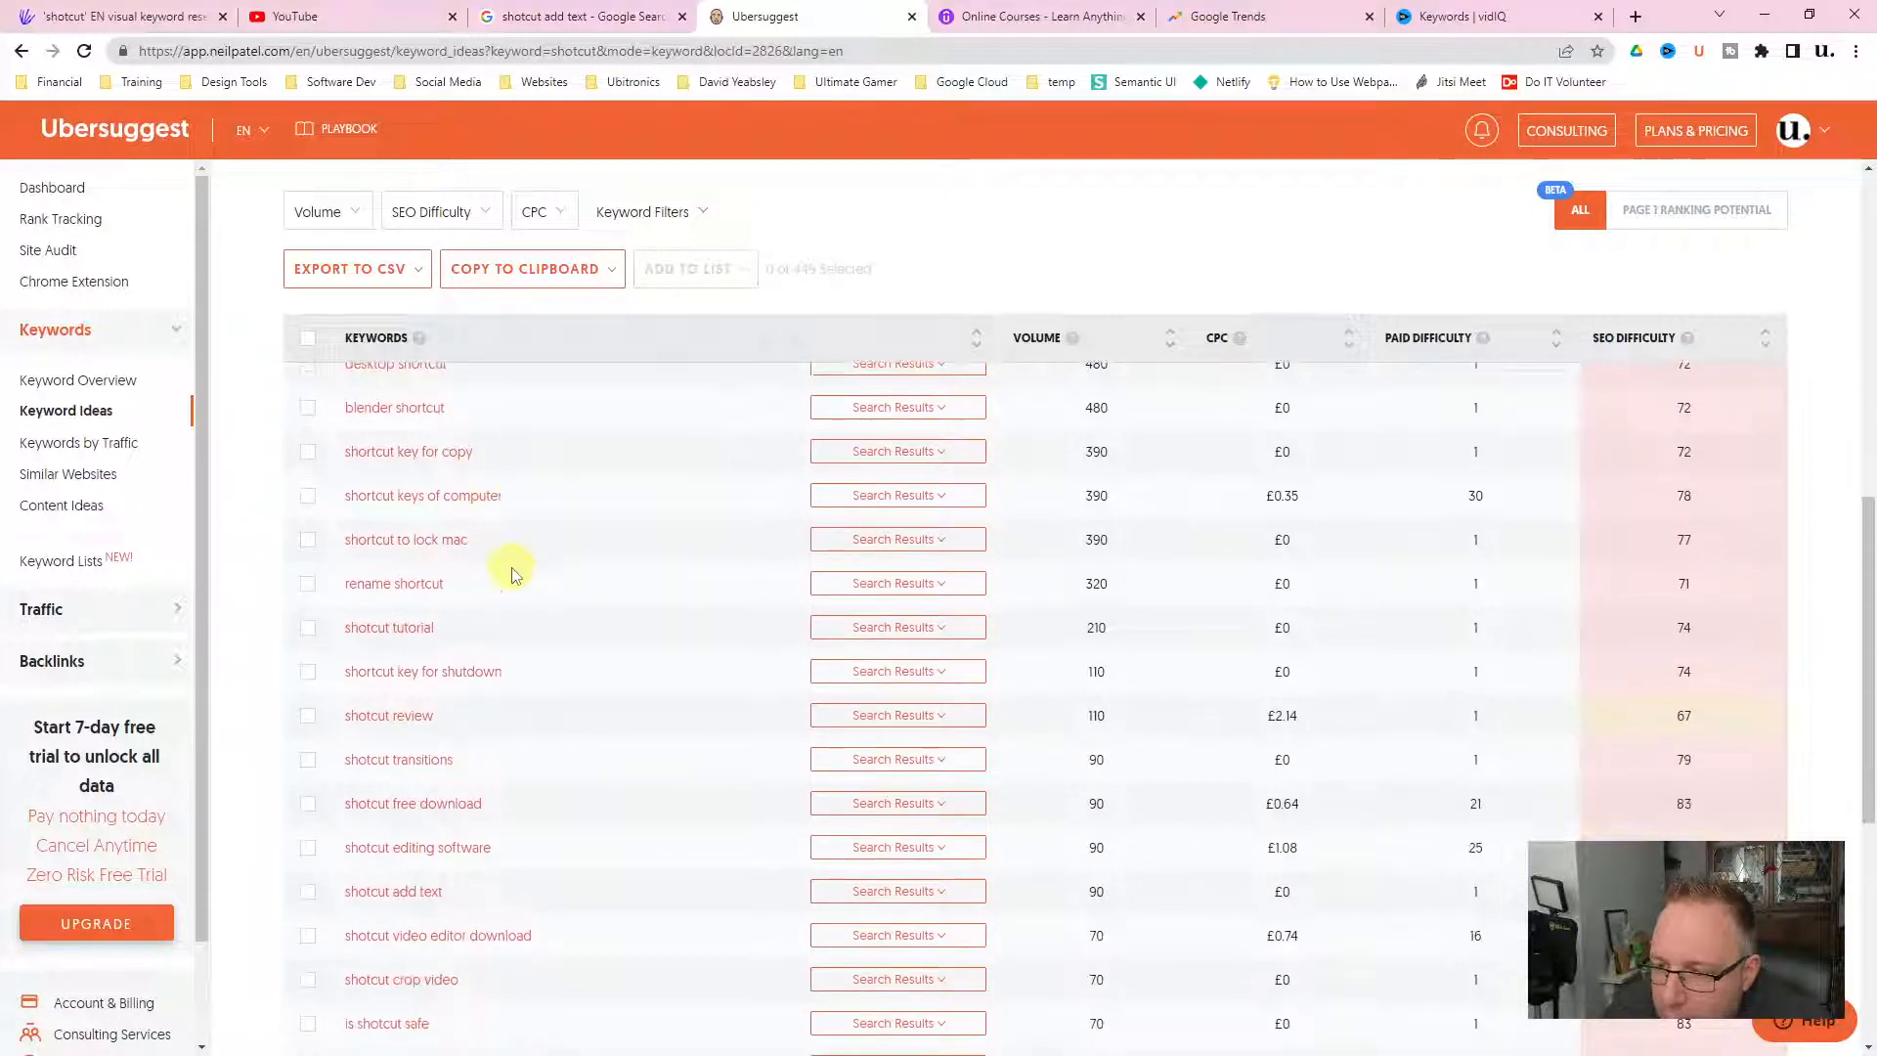
{"action": "scroll", "coordinate": [510, 589], "scroll_direction": "down", "scroll_amount": 2}
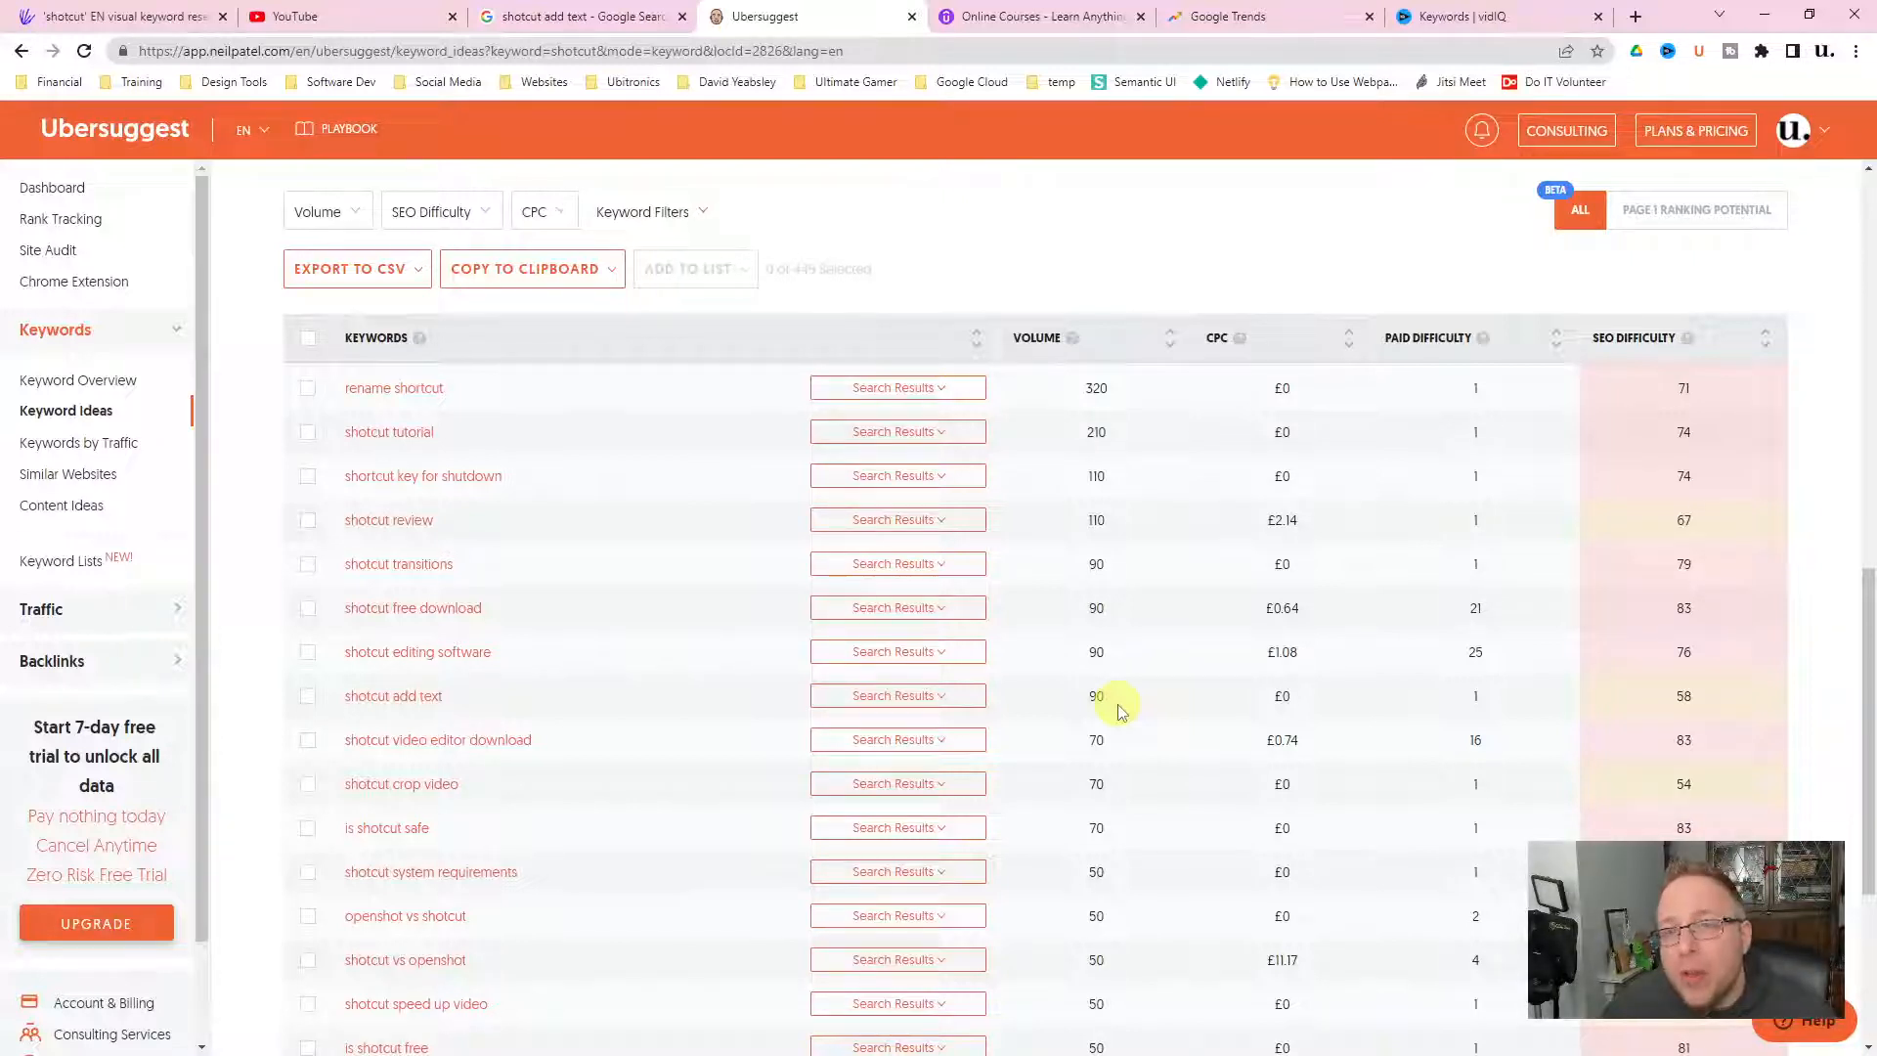
{"action": "scroll", "coordinate": [1120, 711], "scroll_direction": "up", "scroll_amount": 4}
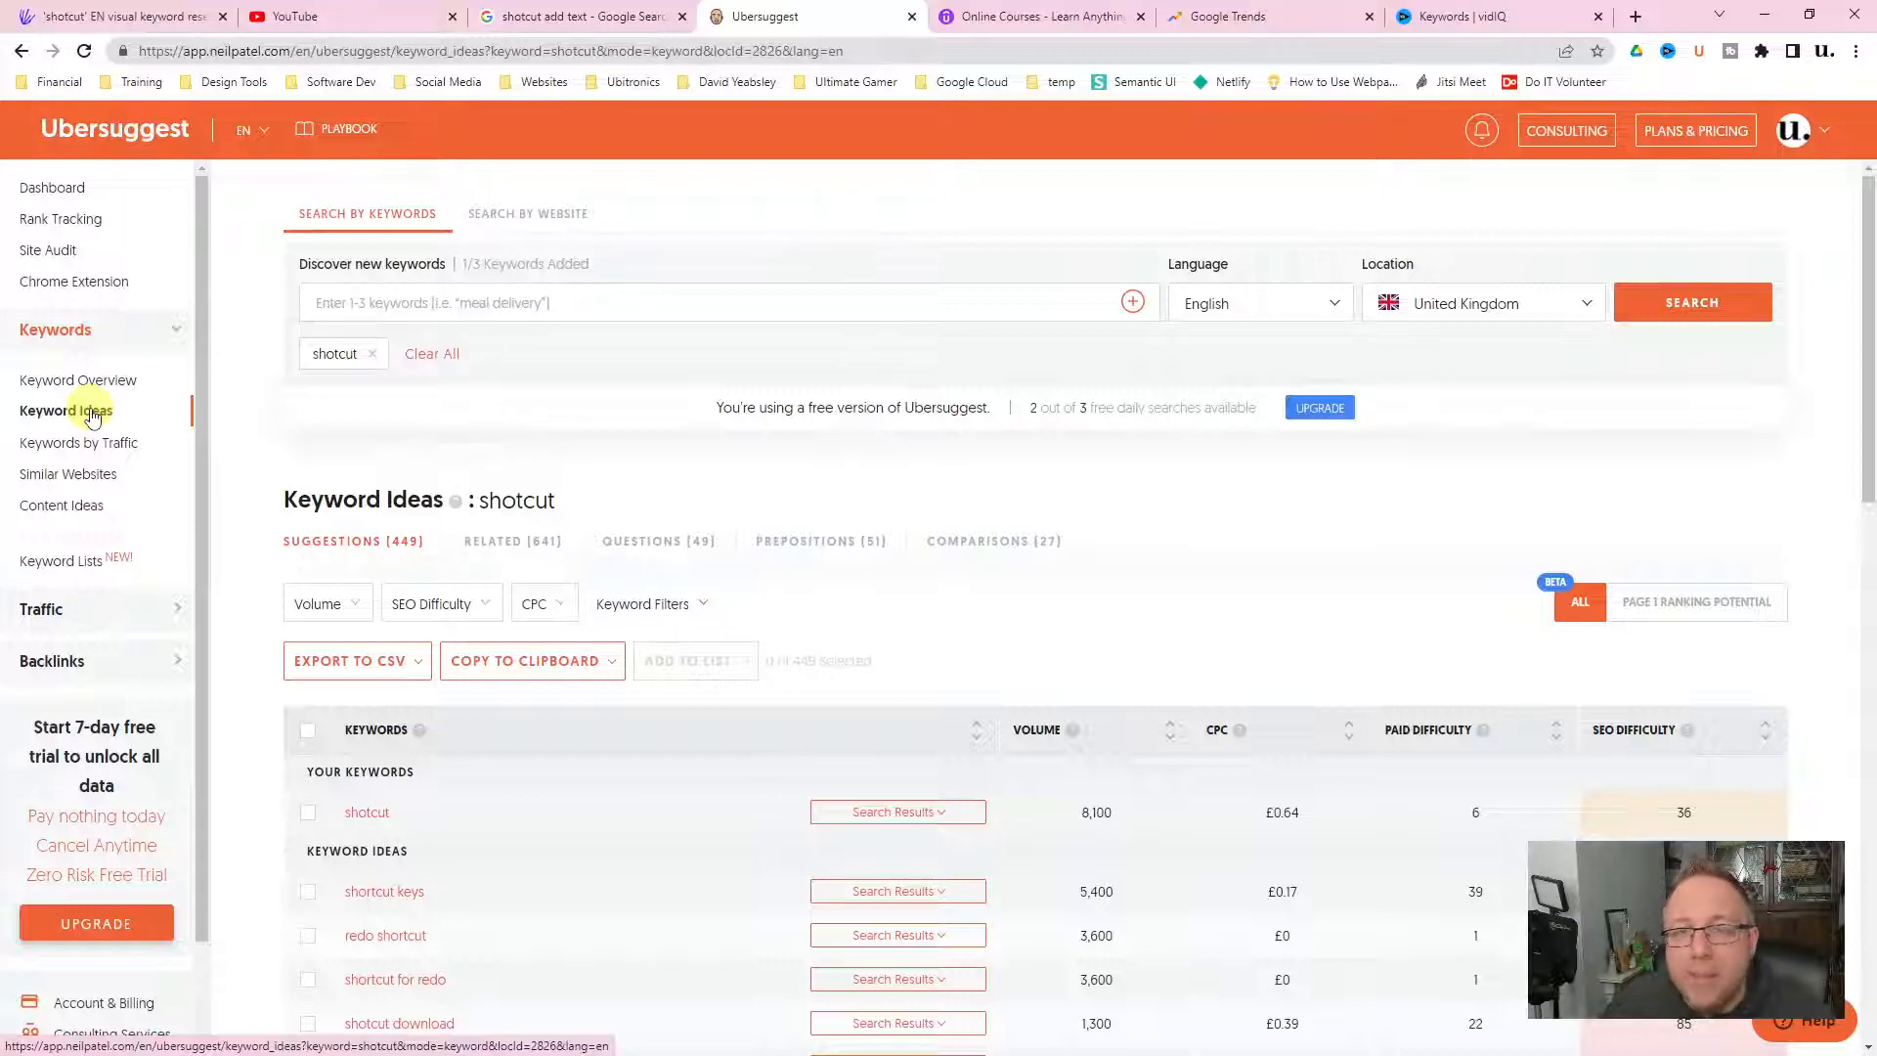
Switch to Udemy and search its course catalogue for "shotcut"
{"action": "left_click", "coordinate": [1048, 15]}
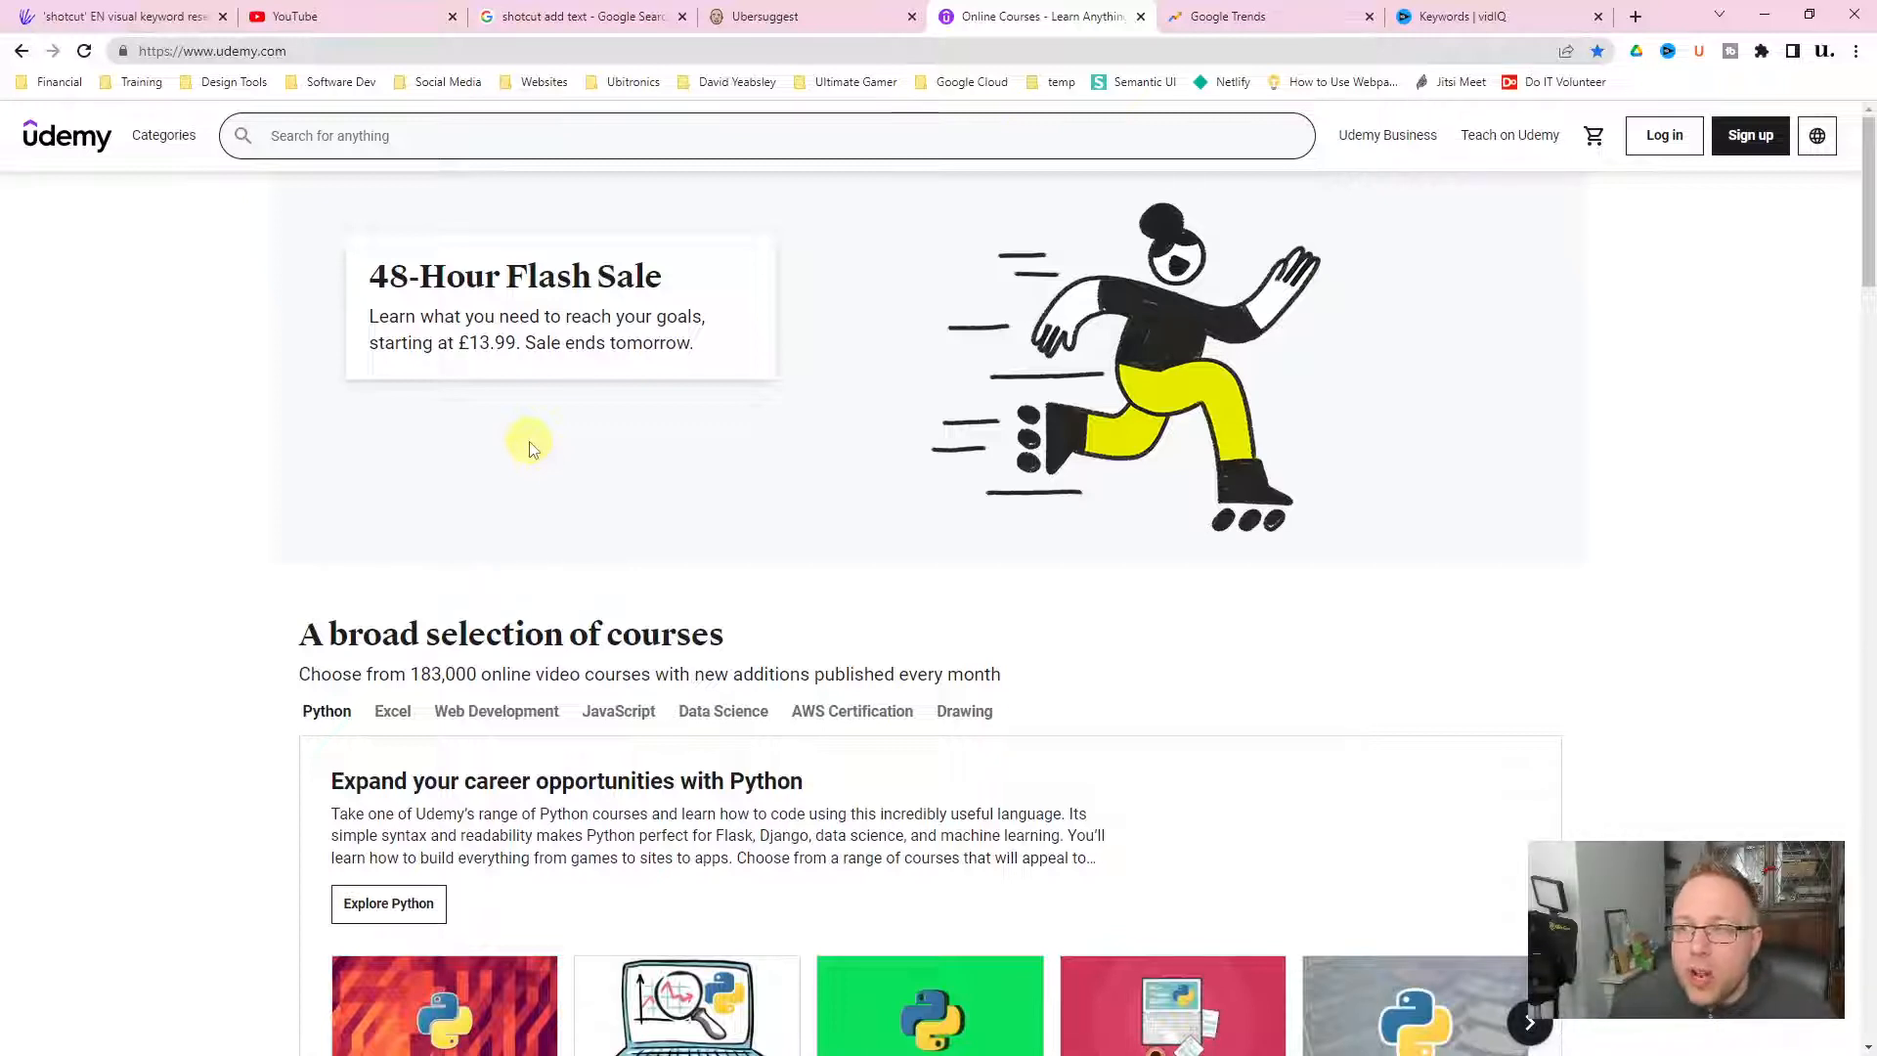
{"action": "left_click", "coordinate": [411, 137]}
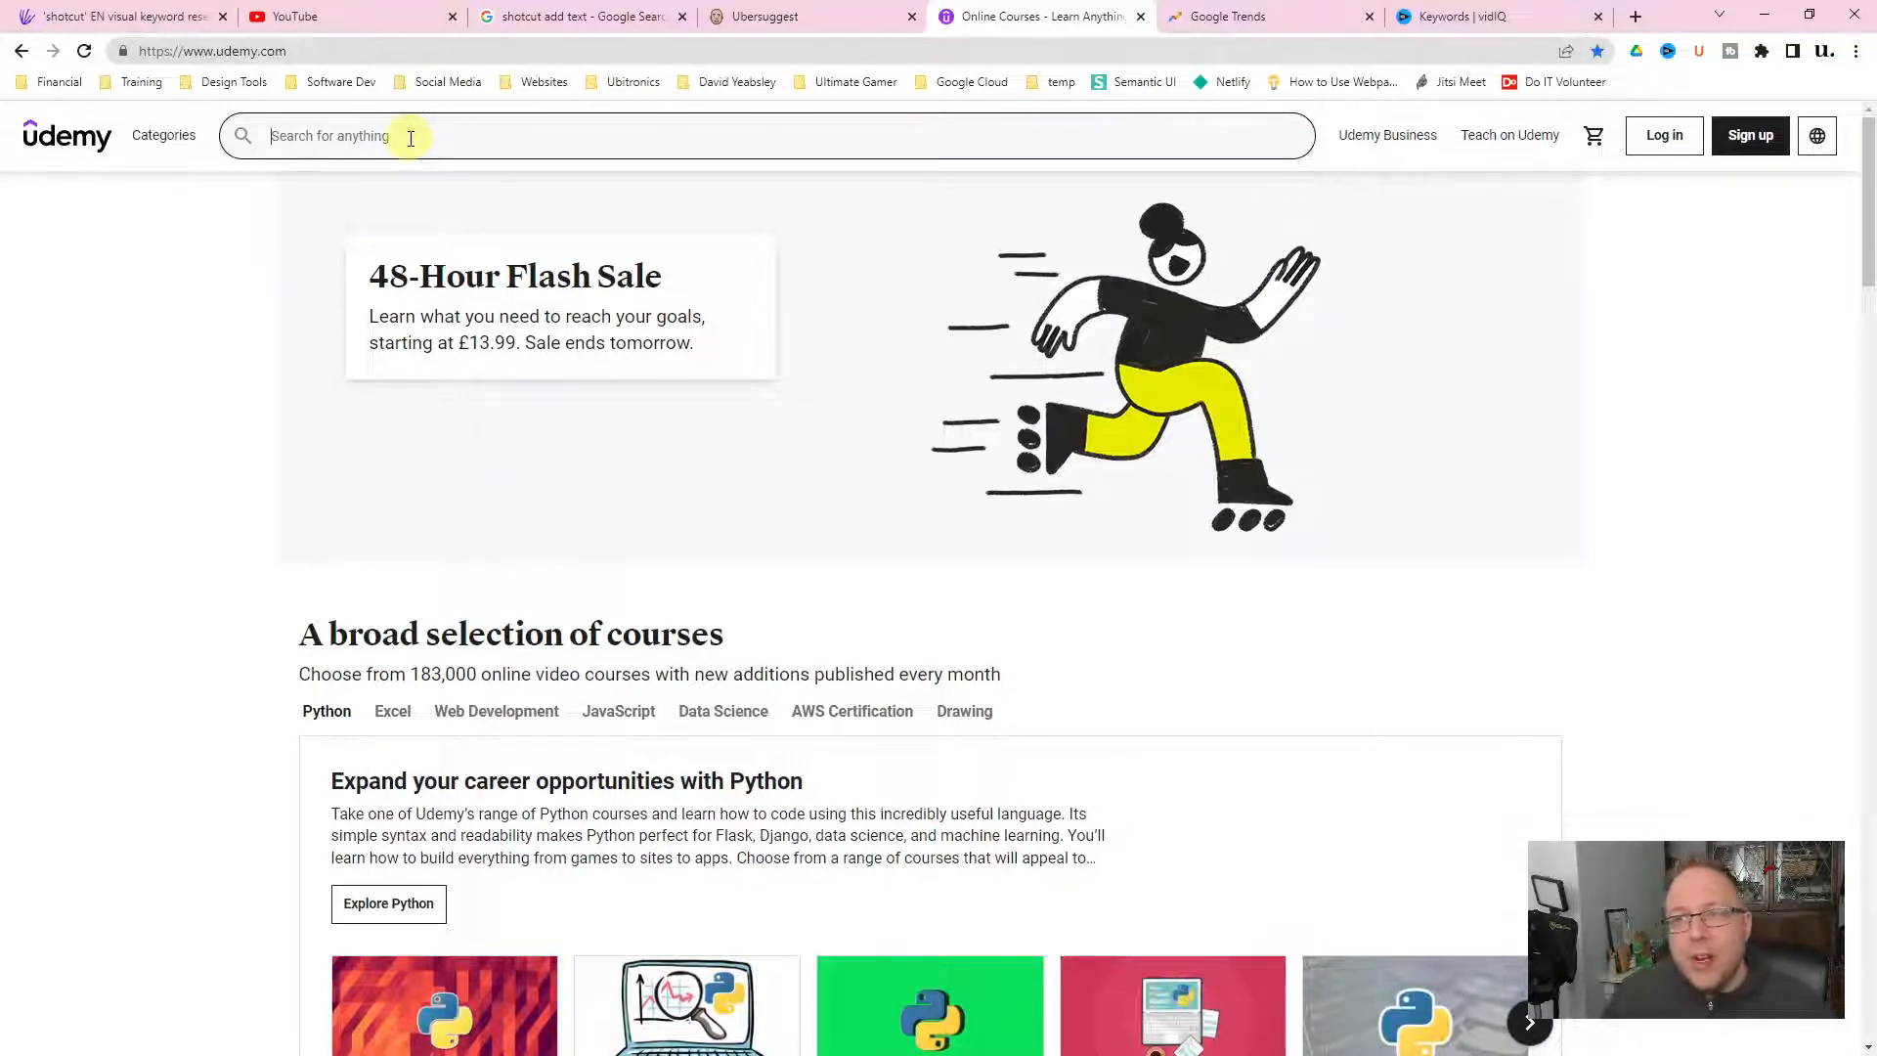
{"action": "type", "text": "shotcut"}
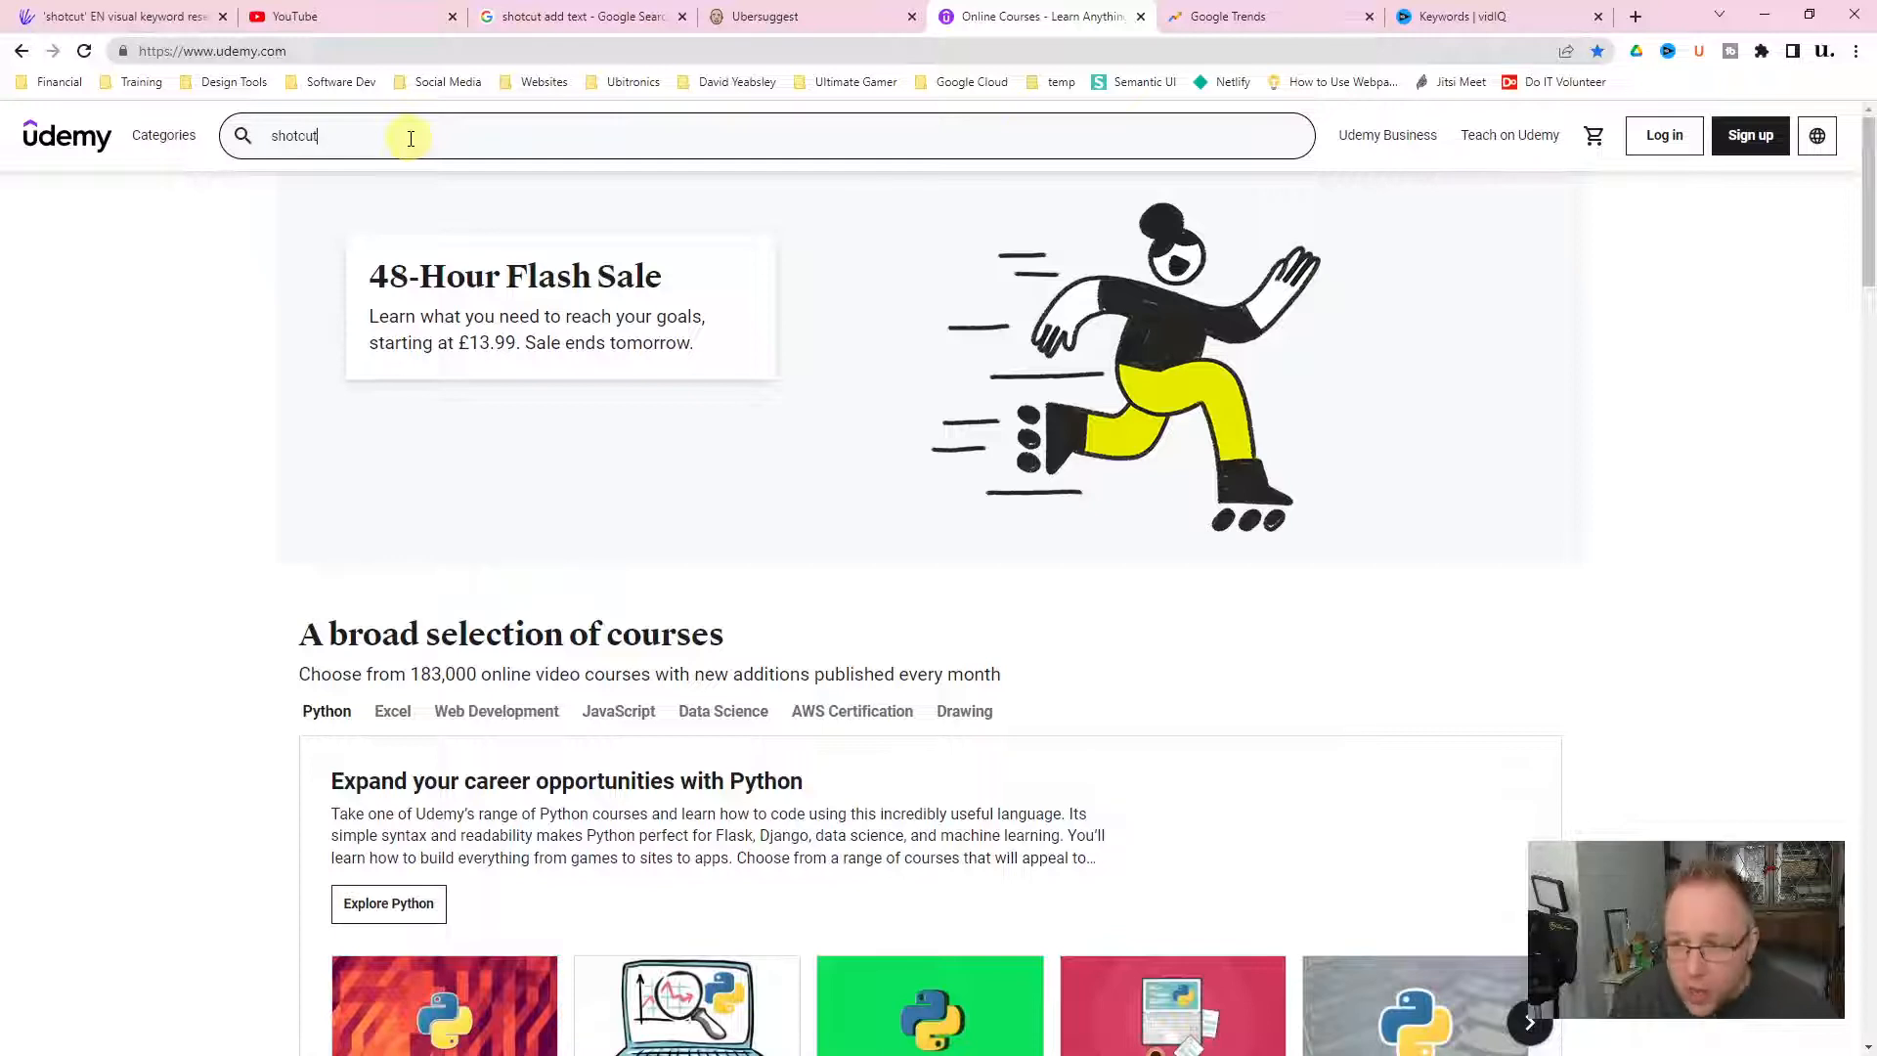
{"action": "key", "text": "Return"}
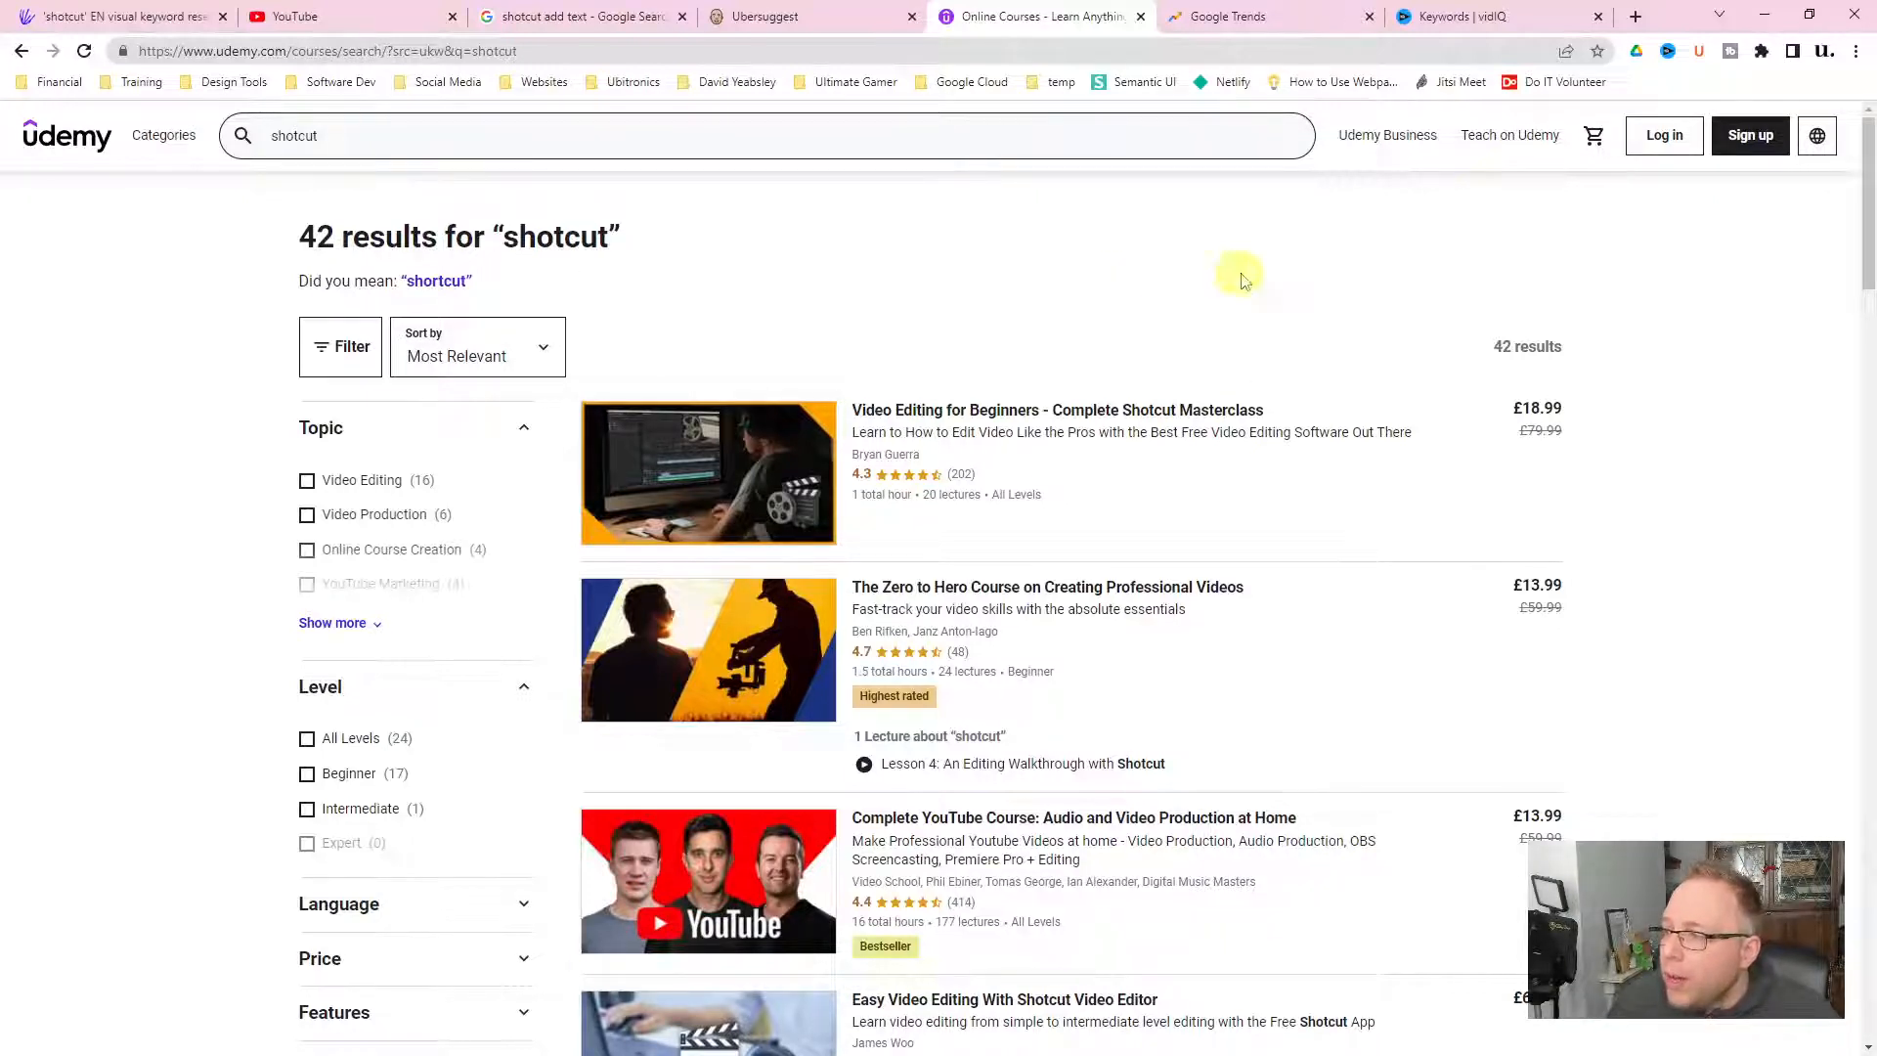
Review the Udemy shotcut course results, checking titles, ratings, prices, languages and the "What you'll learn" summaries
{"action": "mouse_move", "coordinate": [1153, 448]}
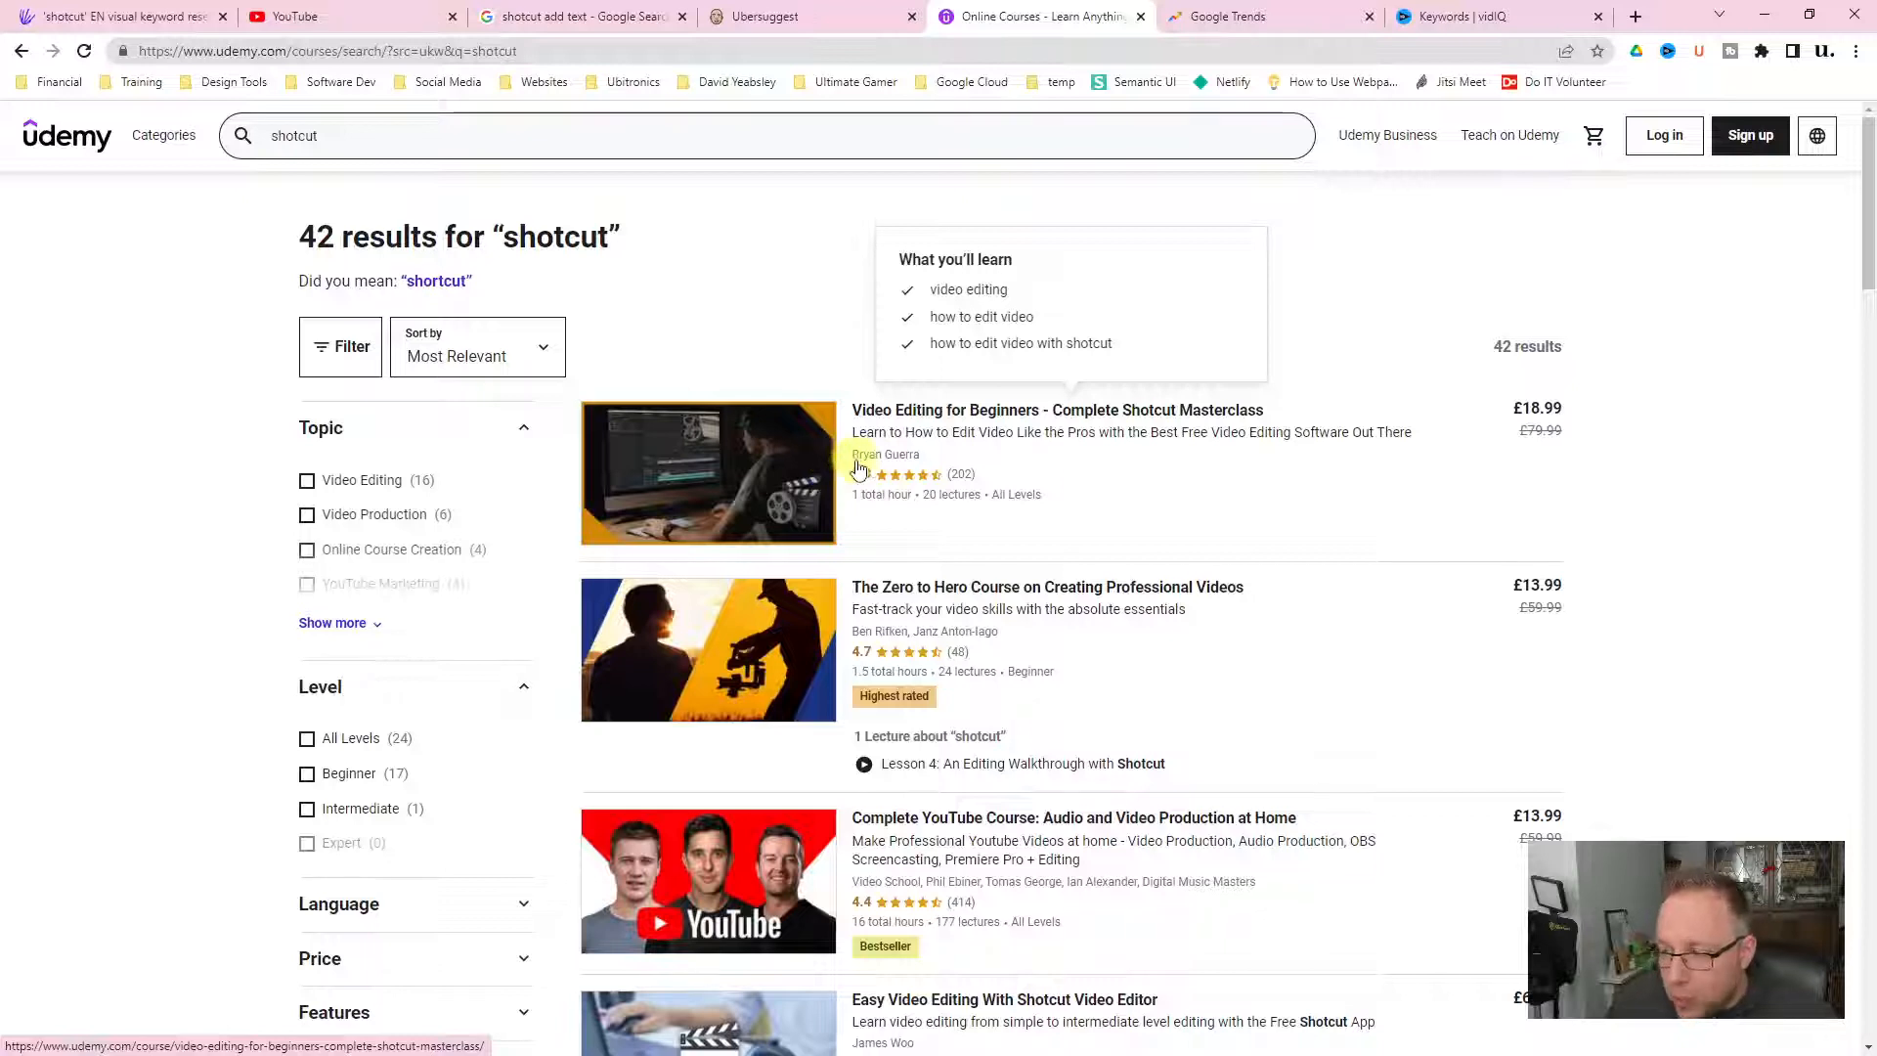
{"action": "scroll", "coordinate": [981, 528], "scroll_direction": "down", "scroll_amount": 2}
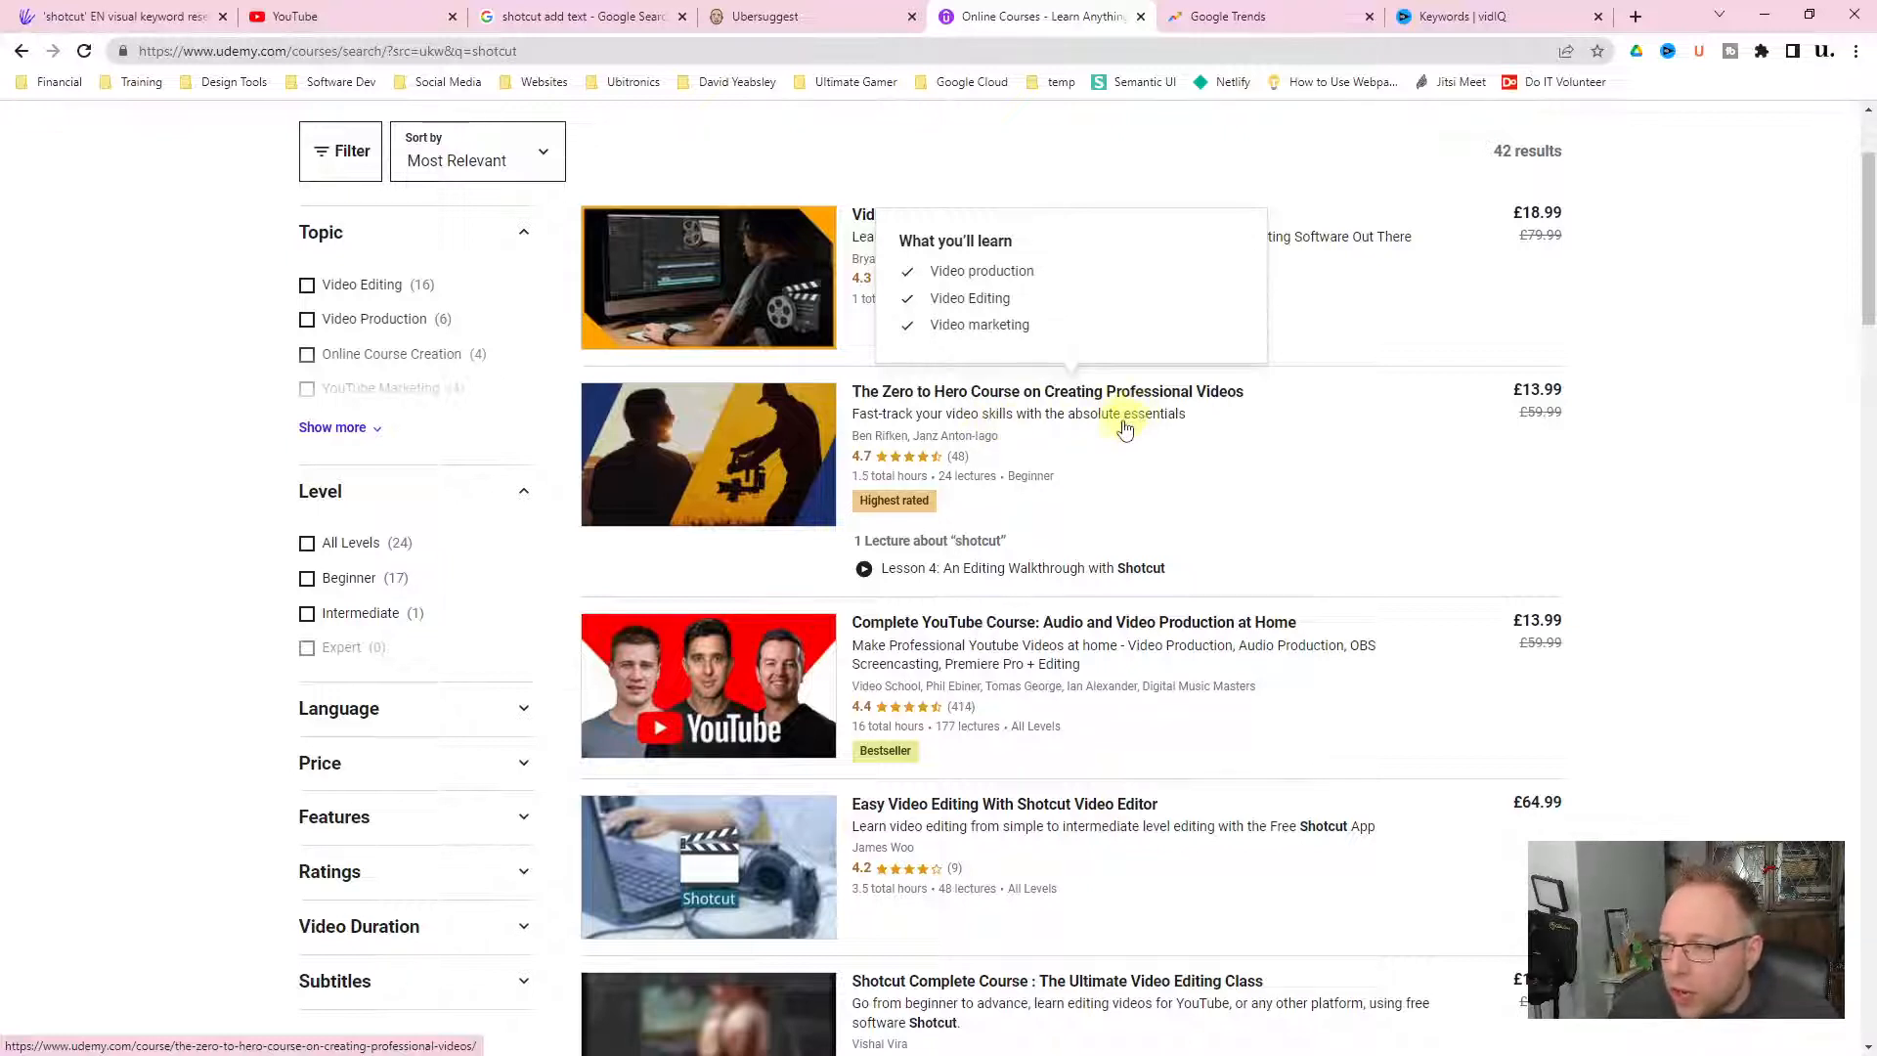
{"action": "scroll", "coordinate": [1121, 431], "scroll_direction": "down", "scroll_amount": 1}
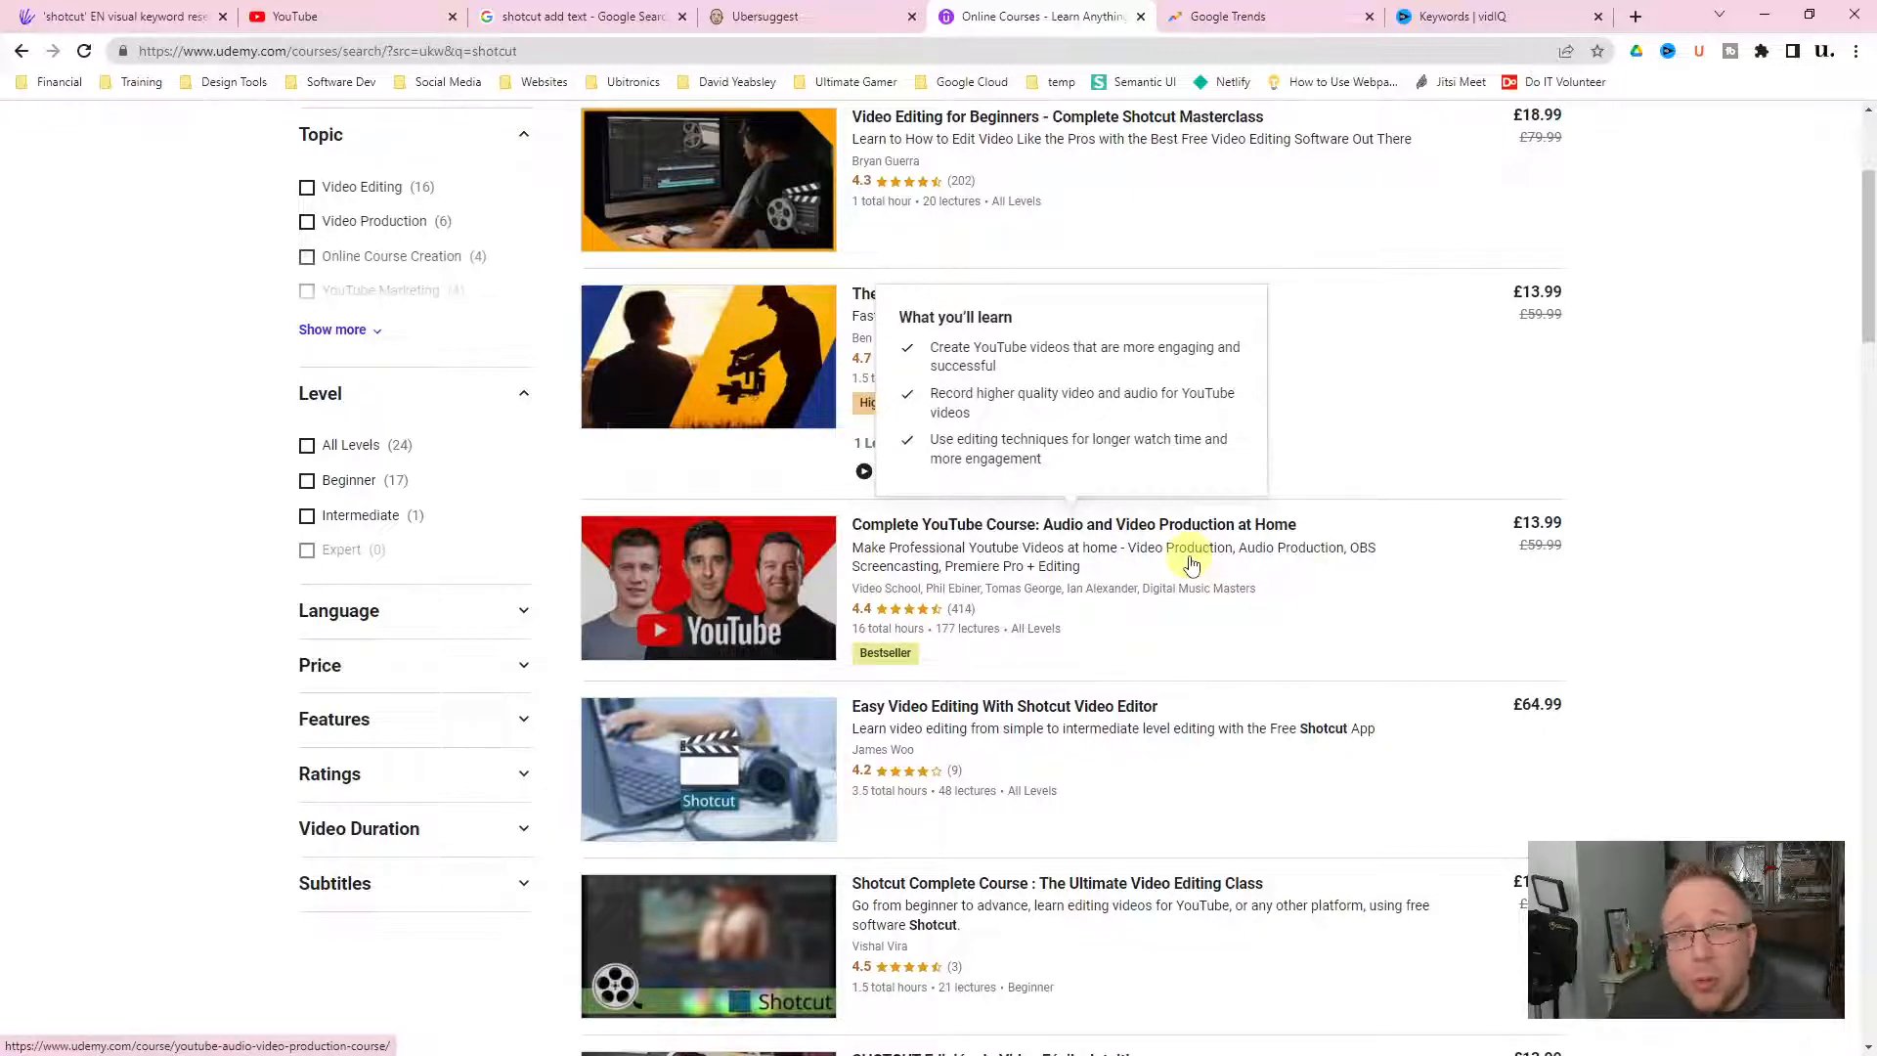
{"action": "scroll", "coordinate": [1191, 565], "scroll_direction": "down", "scroll_amount": 1}
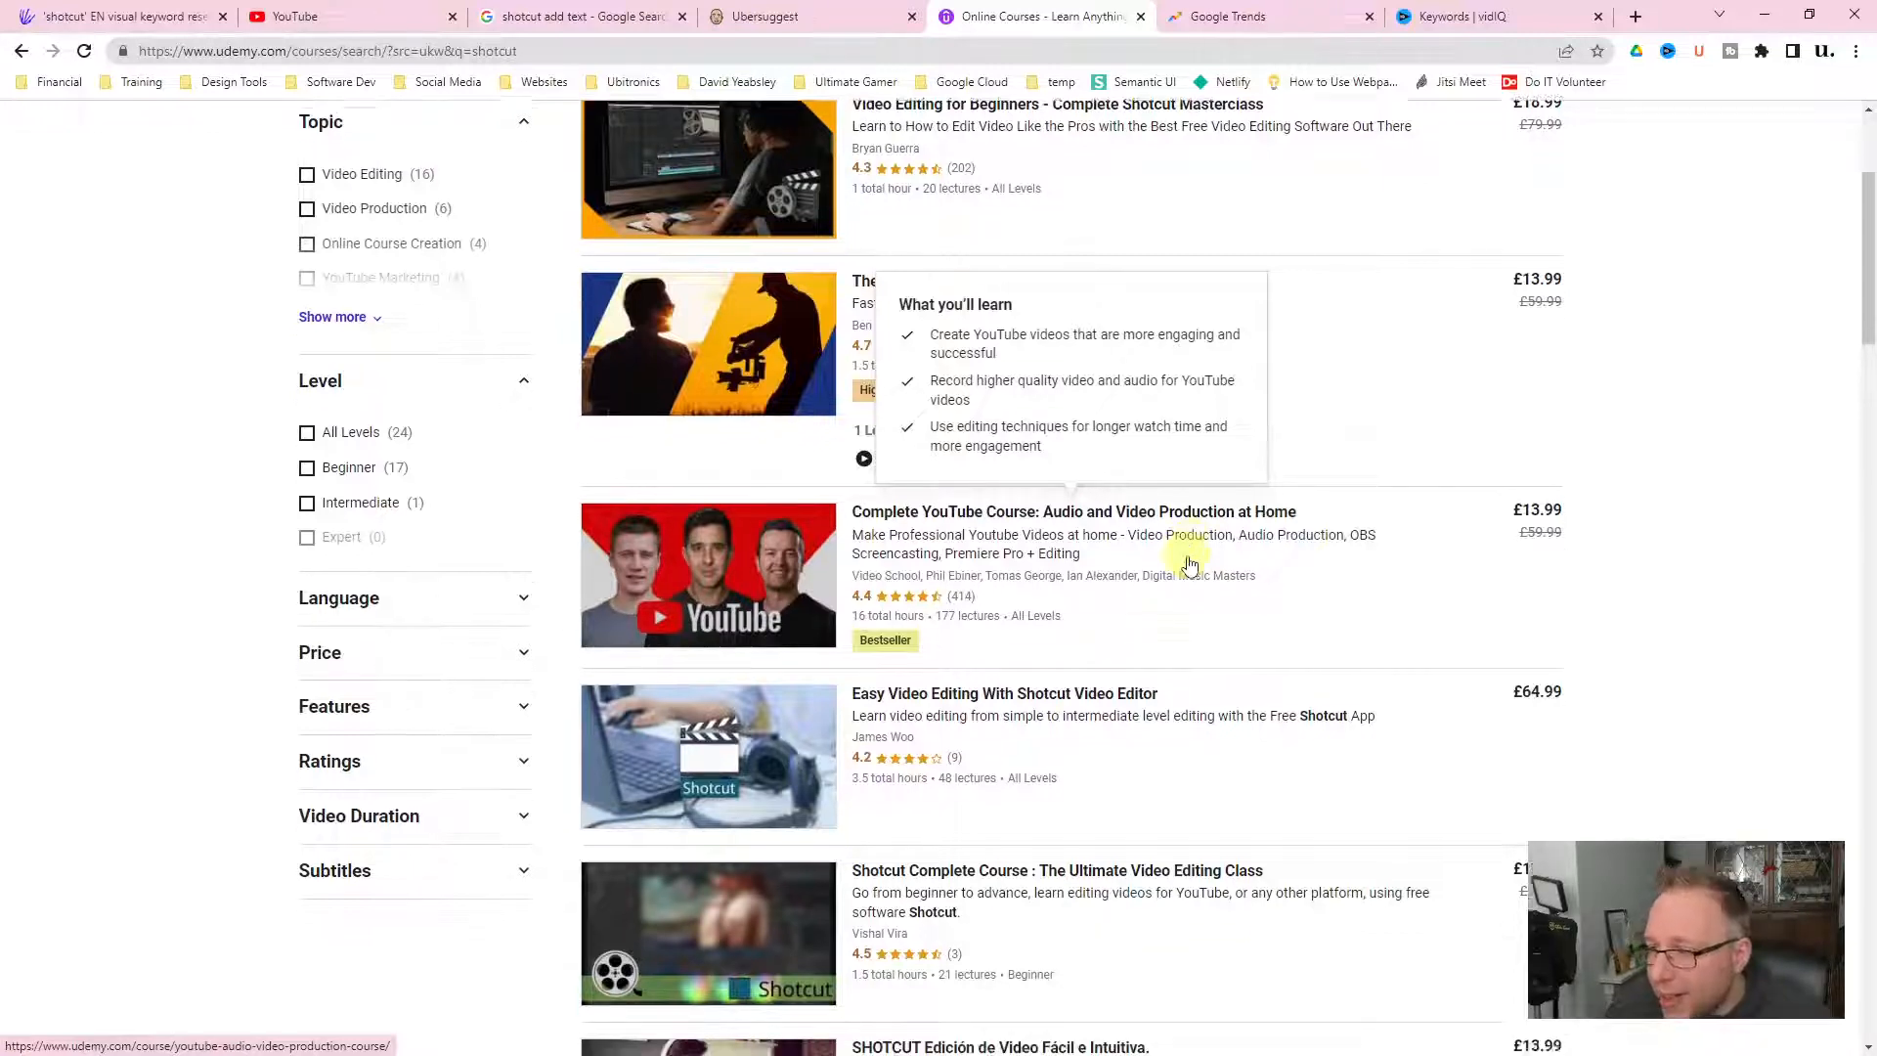
{"action": "mouse_move", "coordinate": [909, 620]}
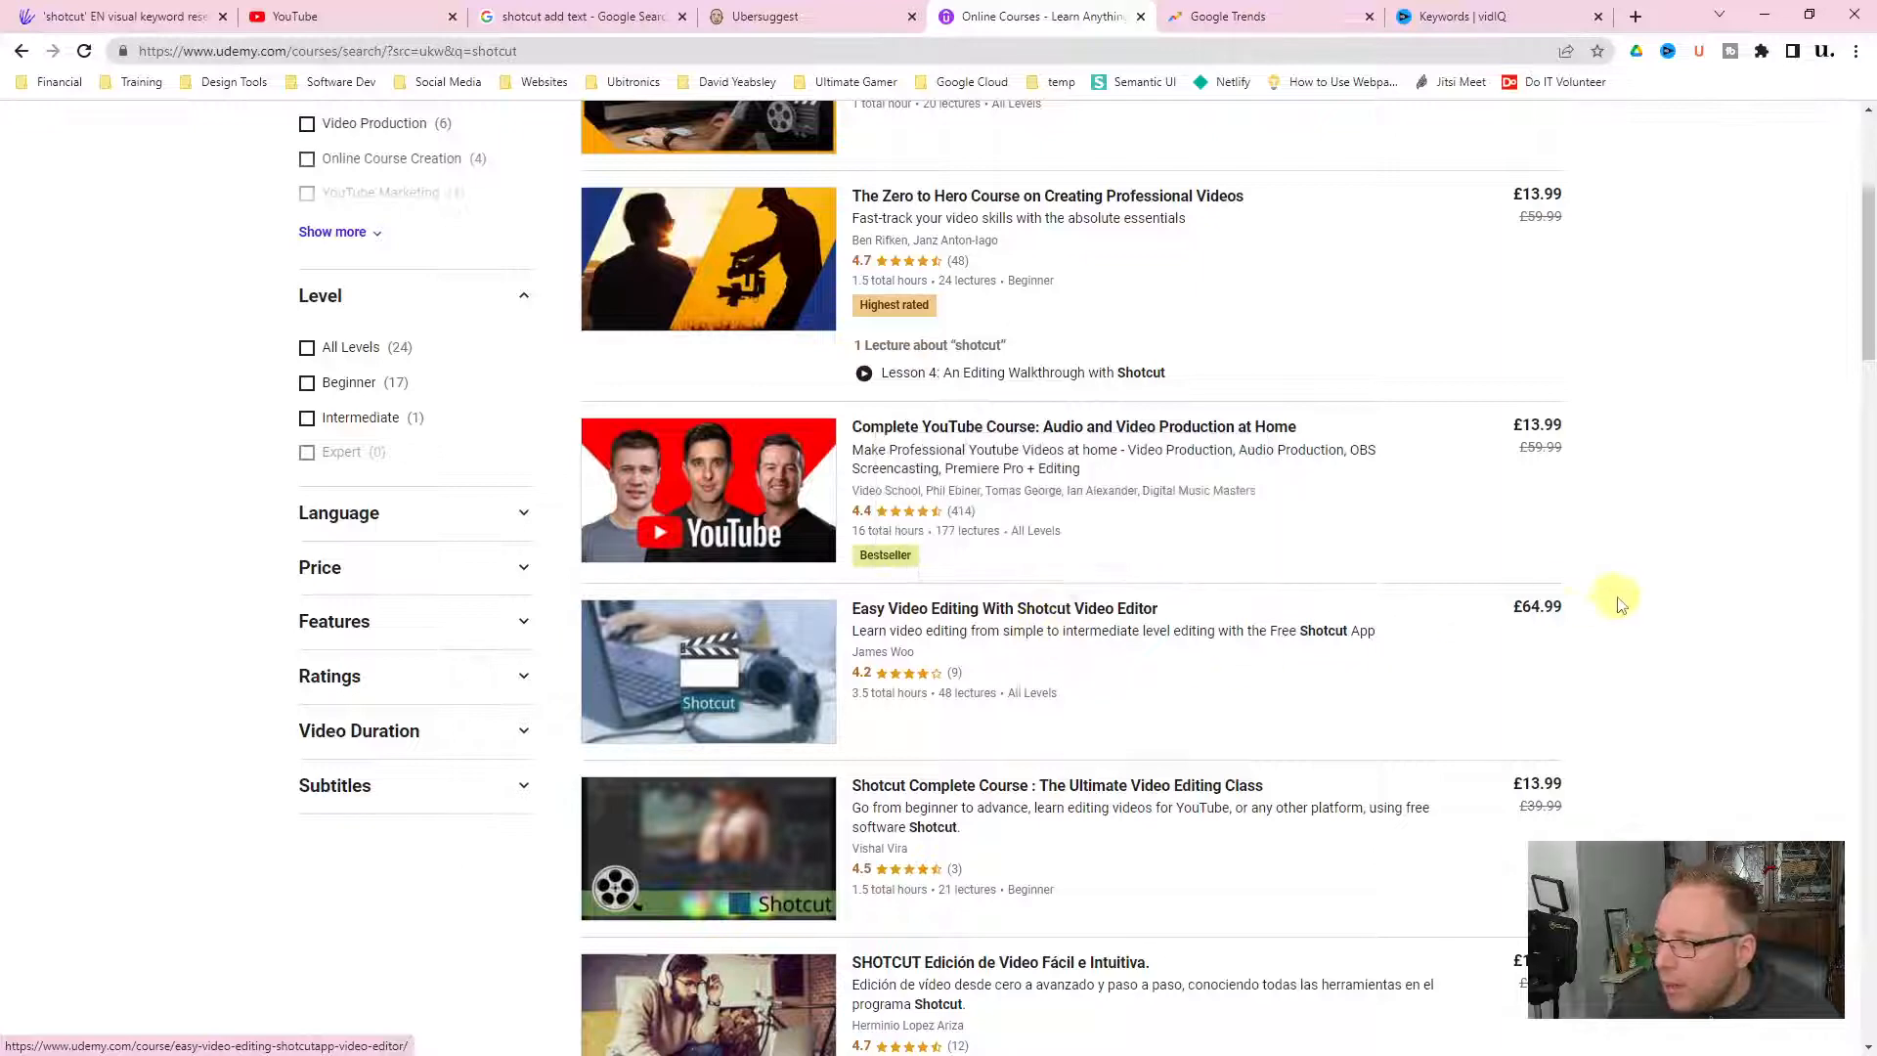
{"action": "scroll", "coordinate": [1417, 602], "scroll_direction": "down", "scroll_amount": 3}
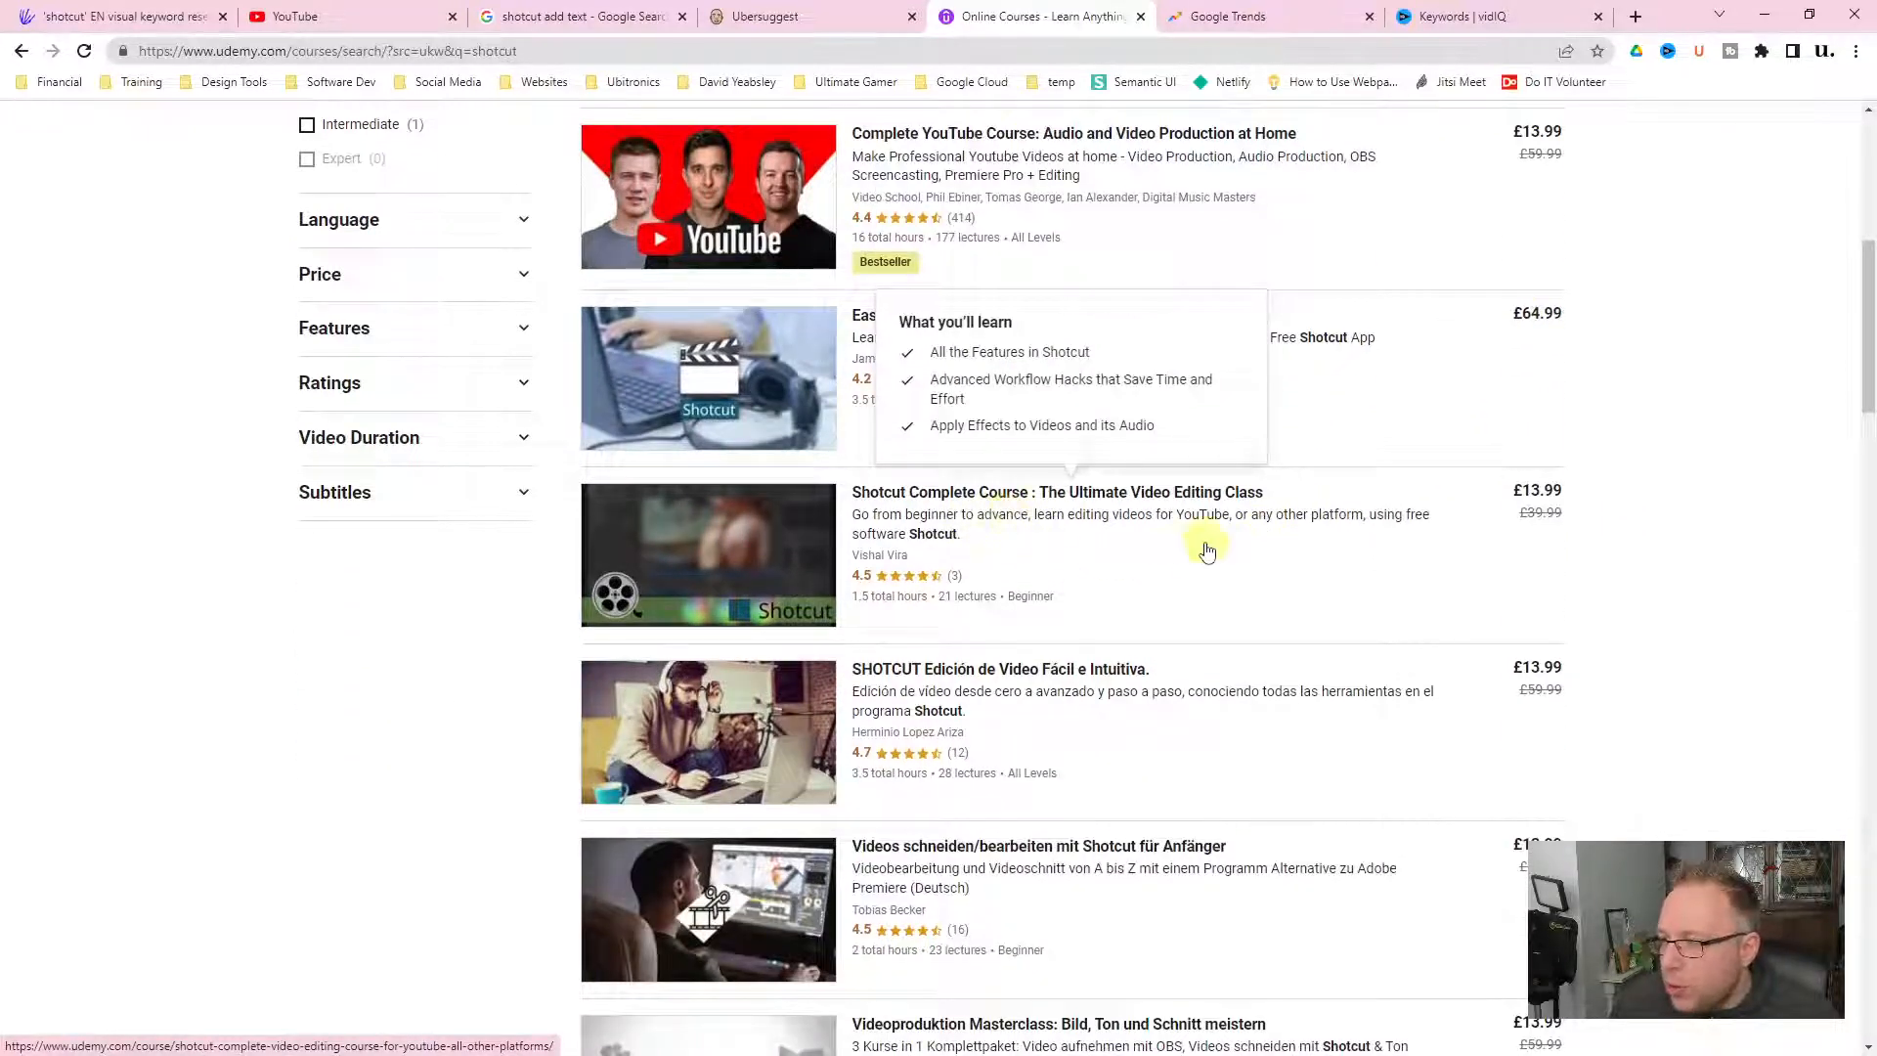
{"action": "scroll", "coordinate": [1185, 546], "scroll_direction": "down", "scroll_amount": 1}
{"action": "mouse_move", "coordinate": [959, 574]}
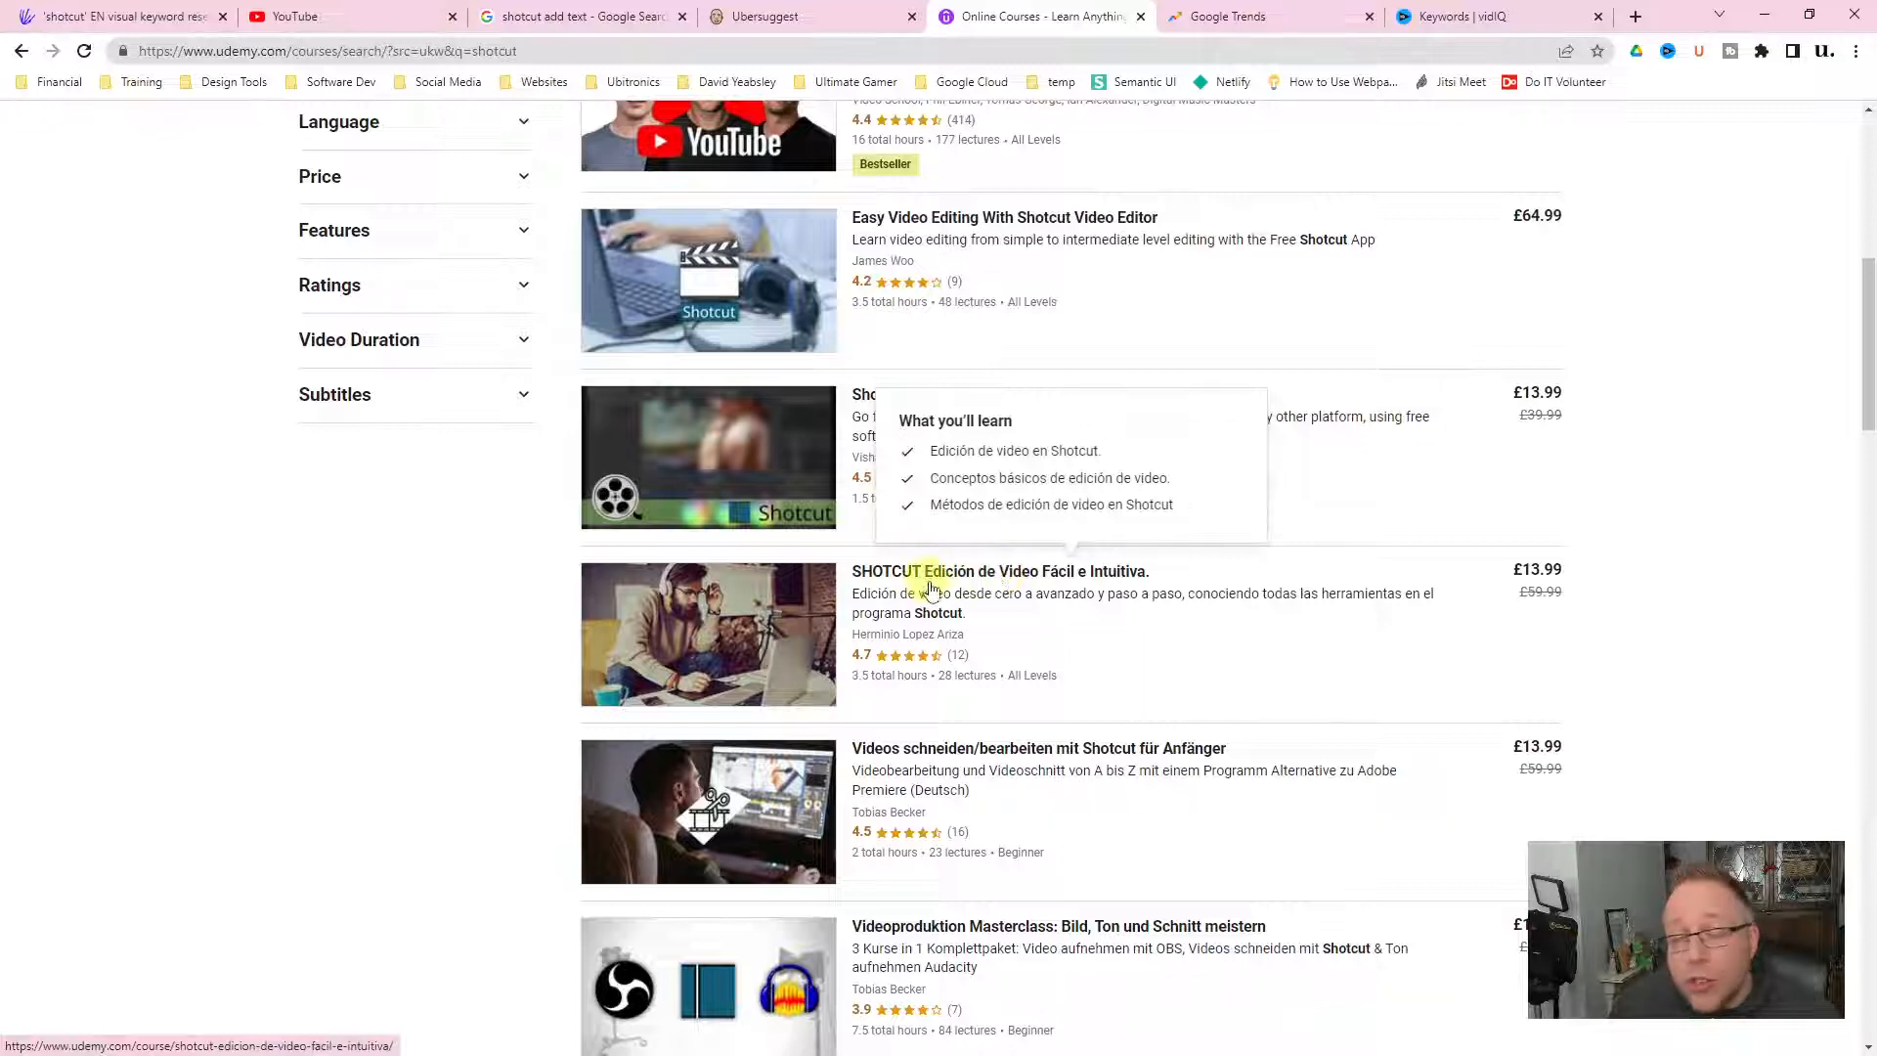
{"action": "scroll", "coordinate": [936, 596], "scroll_direction": "down", "scroll_amount": 2}
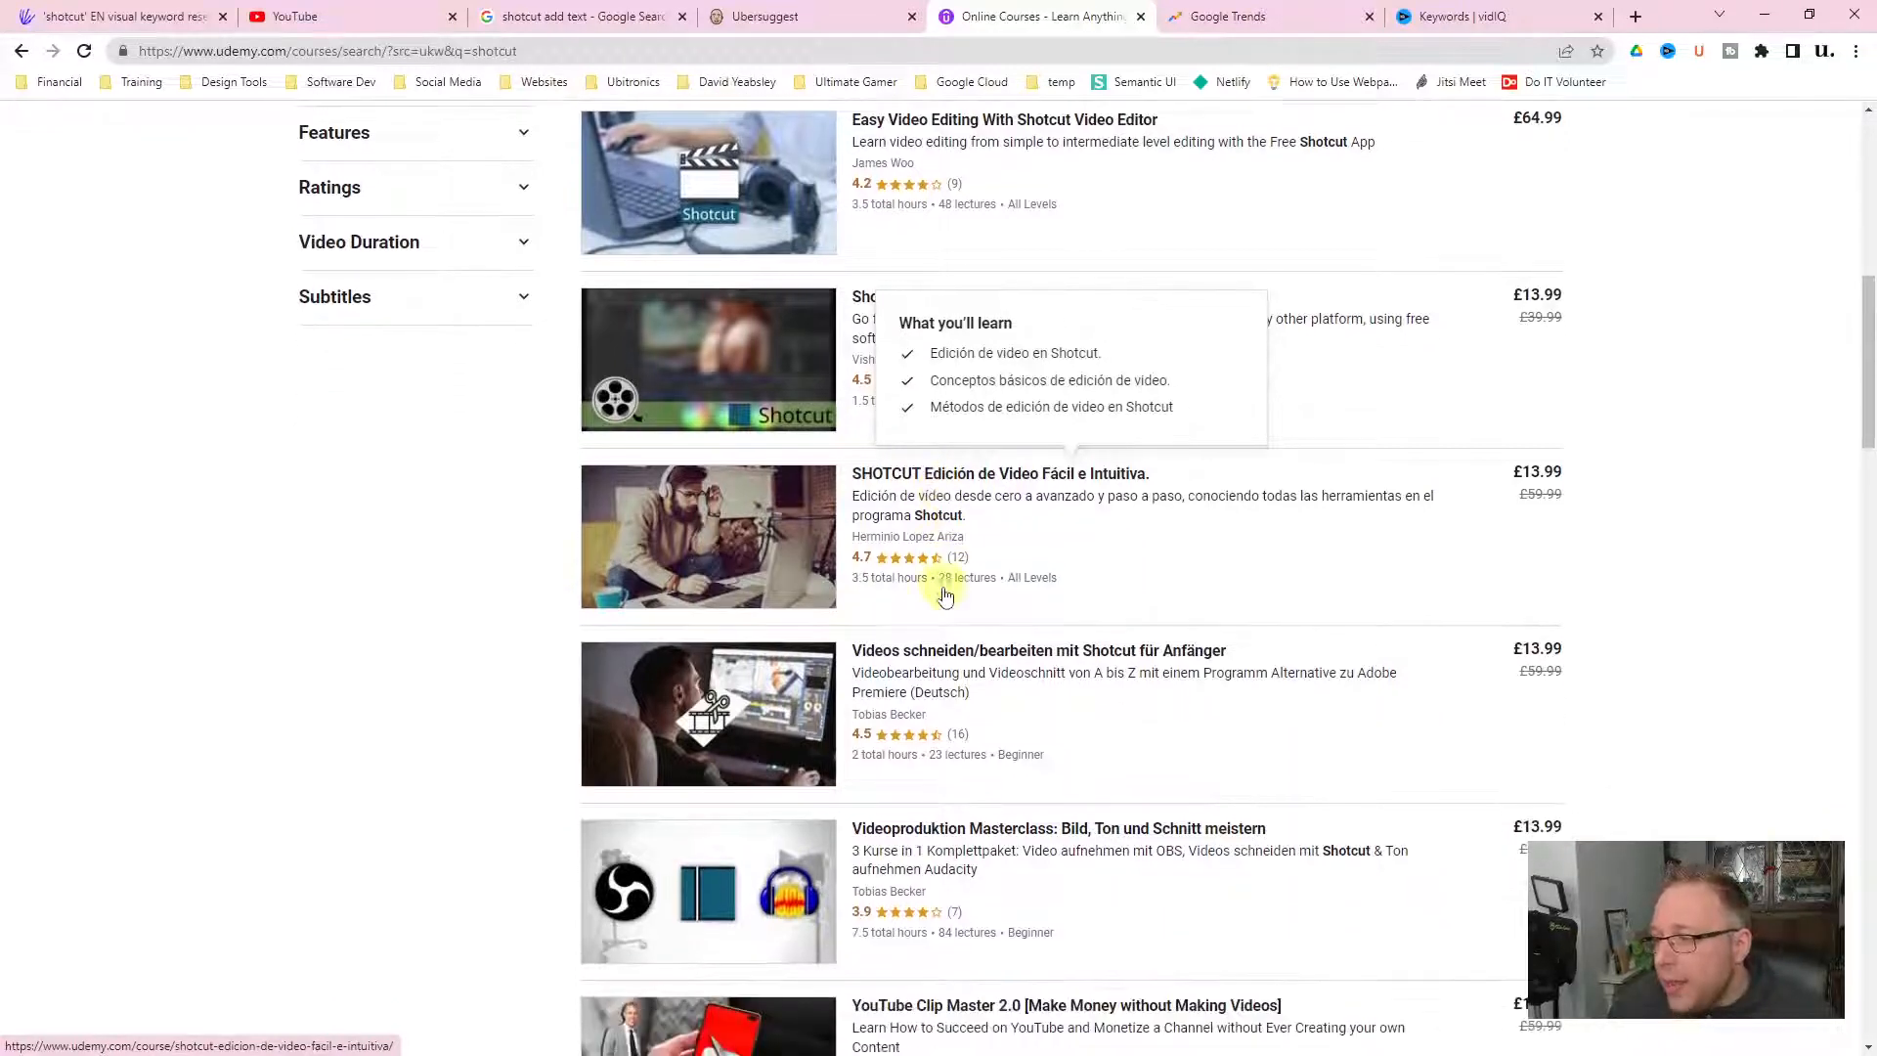
{"action": "scroll", "coordinate": [999, 626], "scroll_direction": "down", "scroll_amount": 1}
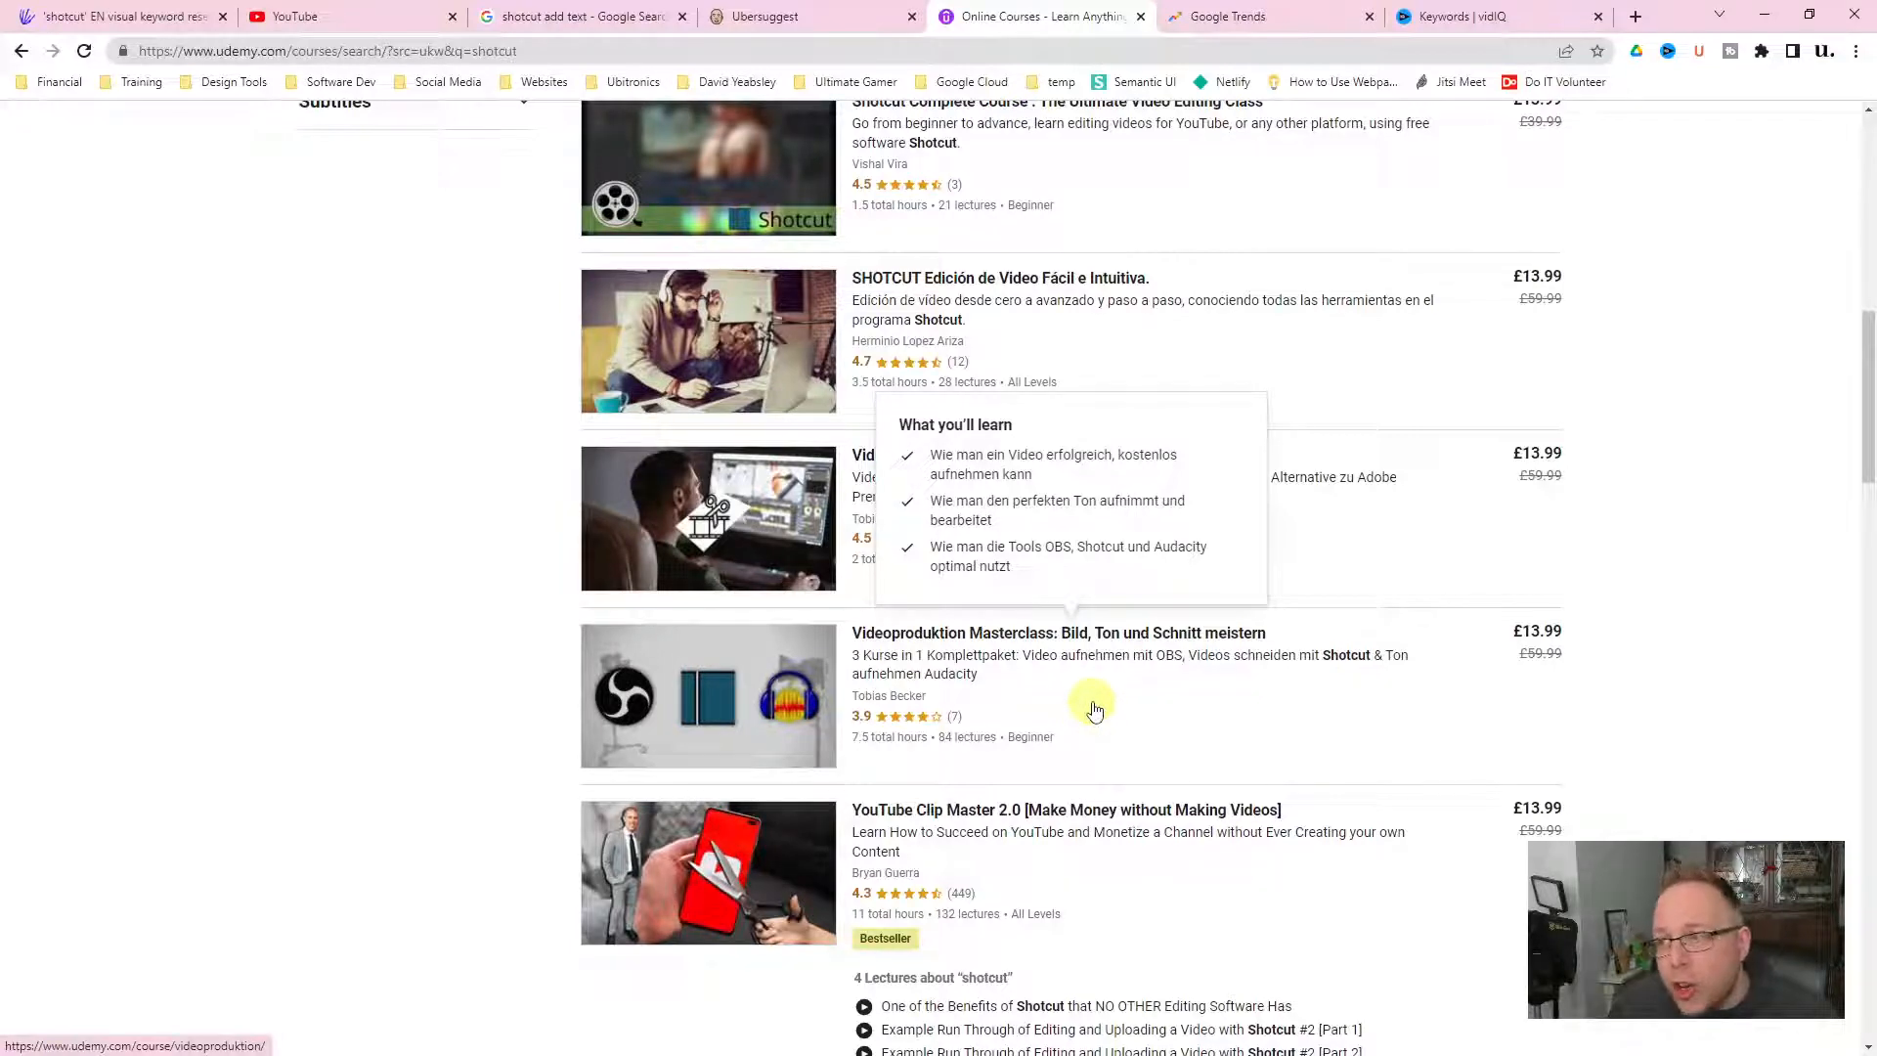
{"action": "scroll", "coordinate": [1094, 710], "scroll_direction": "up", "scroll_amount": 10}
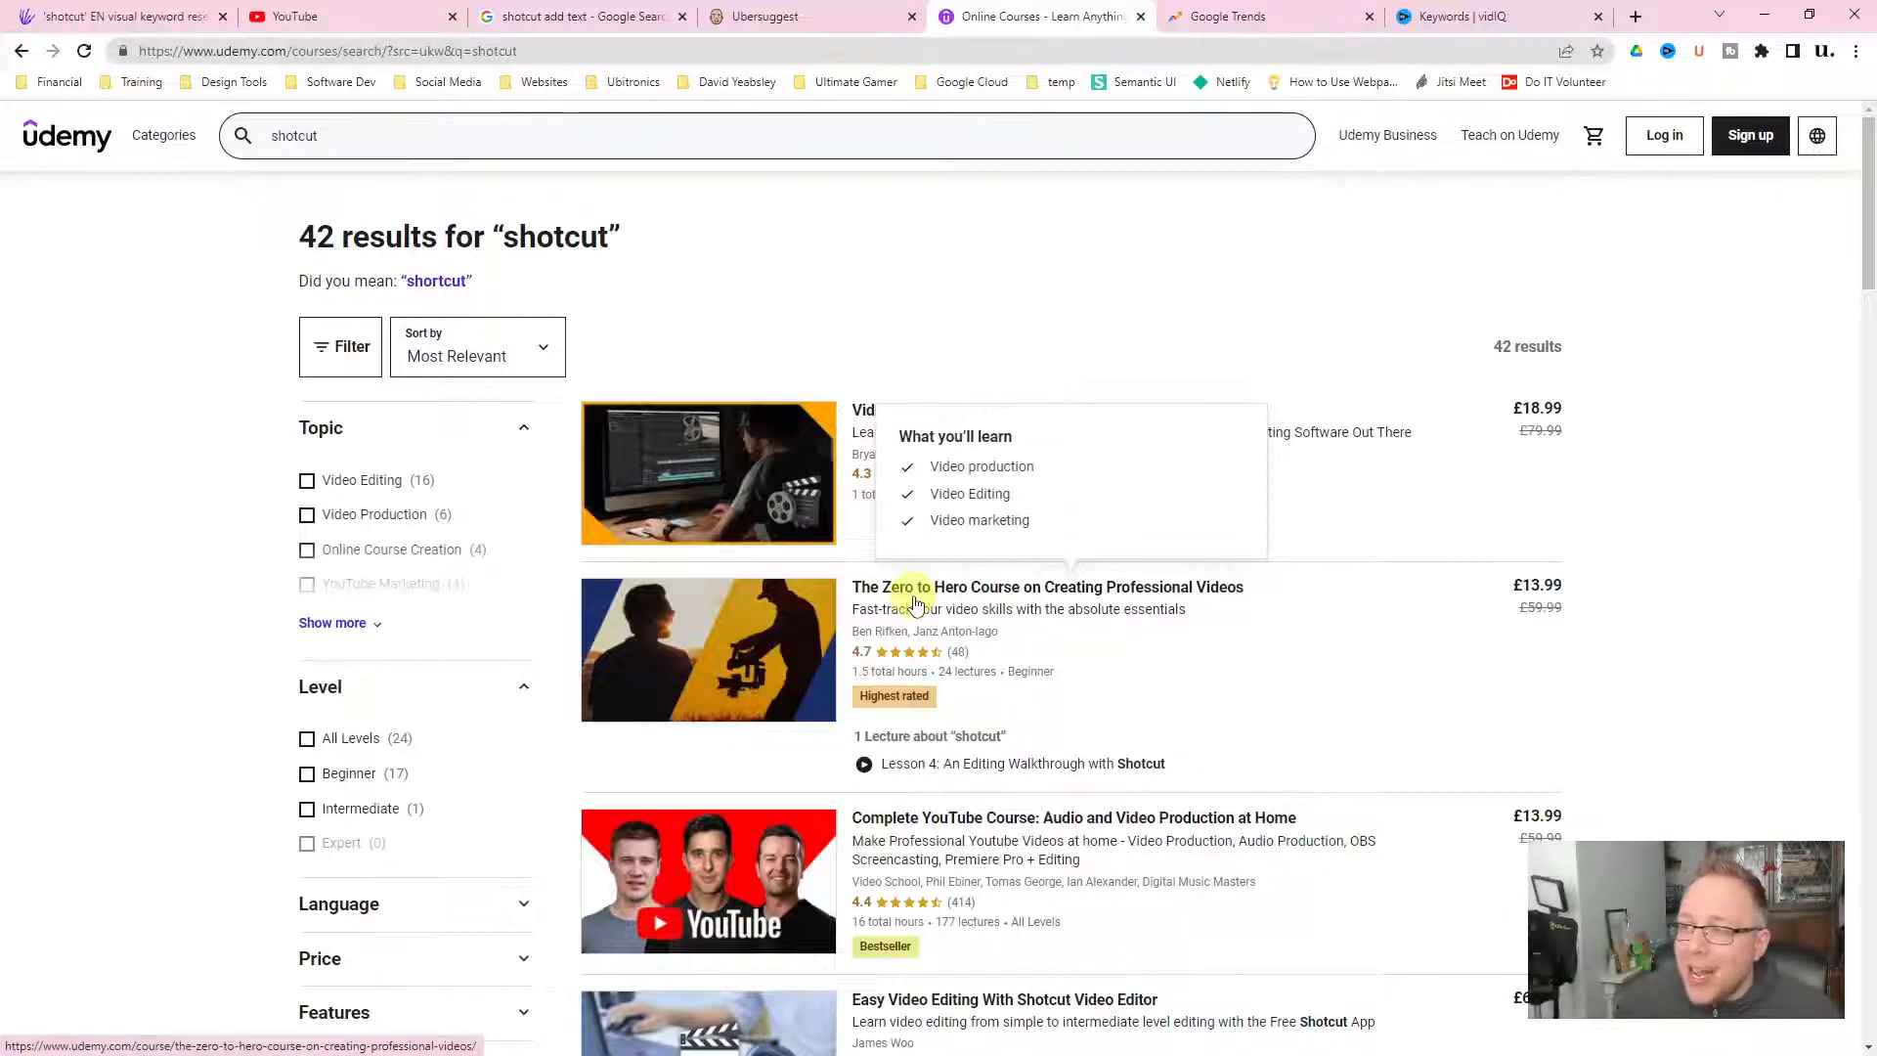
Switch to Google Trends and explore the search term "shotcut"
{"action": "left_click", "coordinate": [1234, 29]}
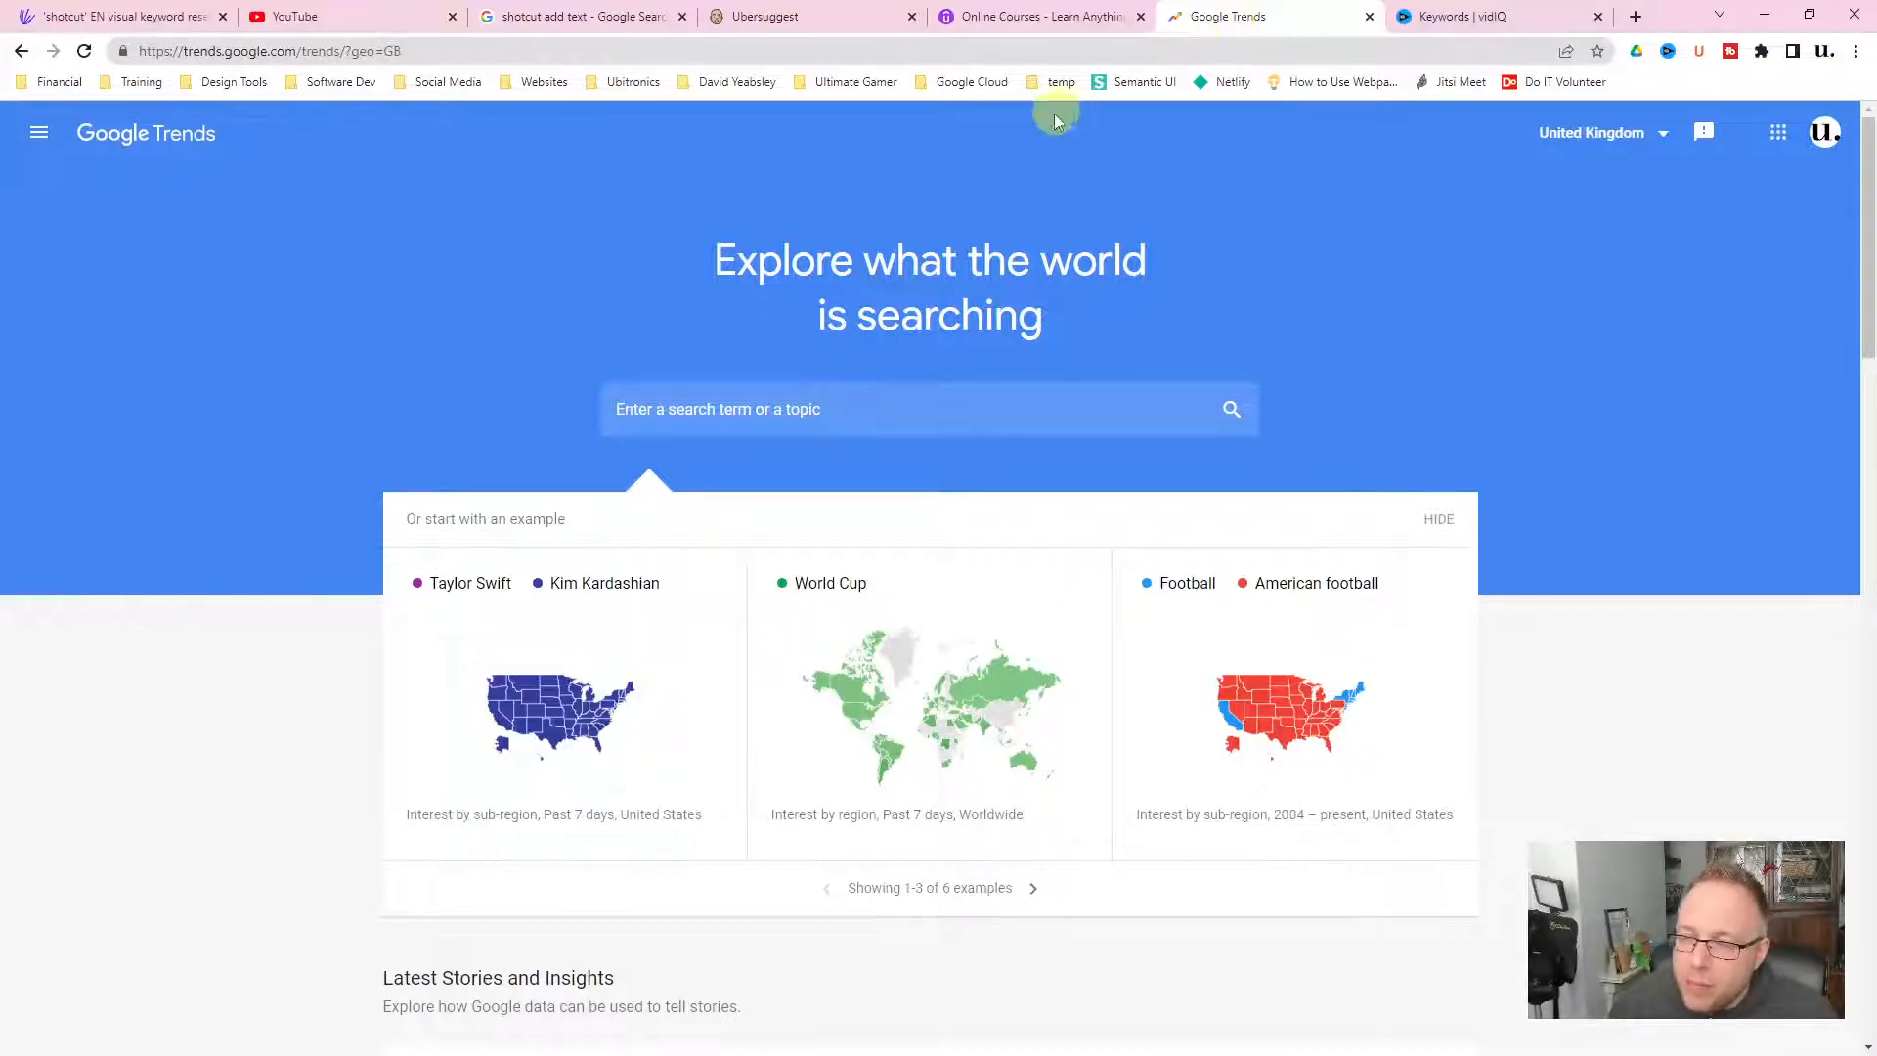
{"action": "left_click", "coordinate": [705, 411]}
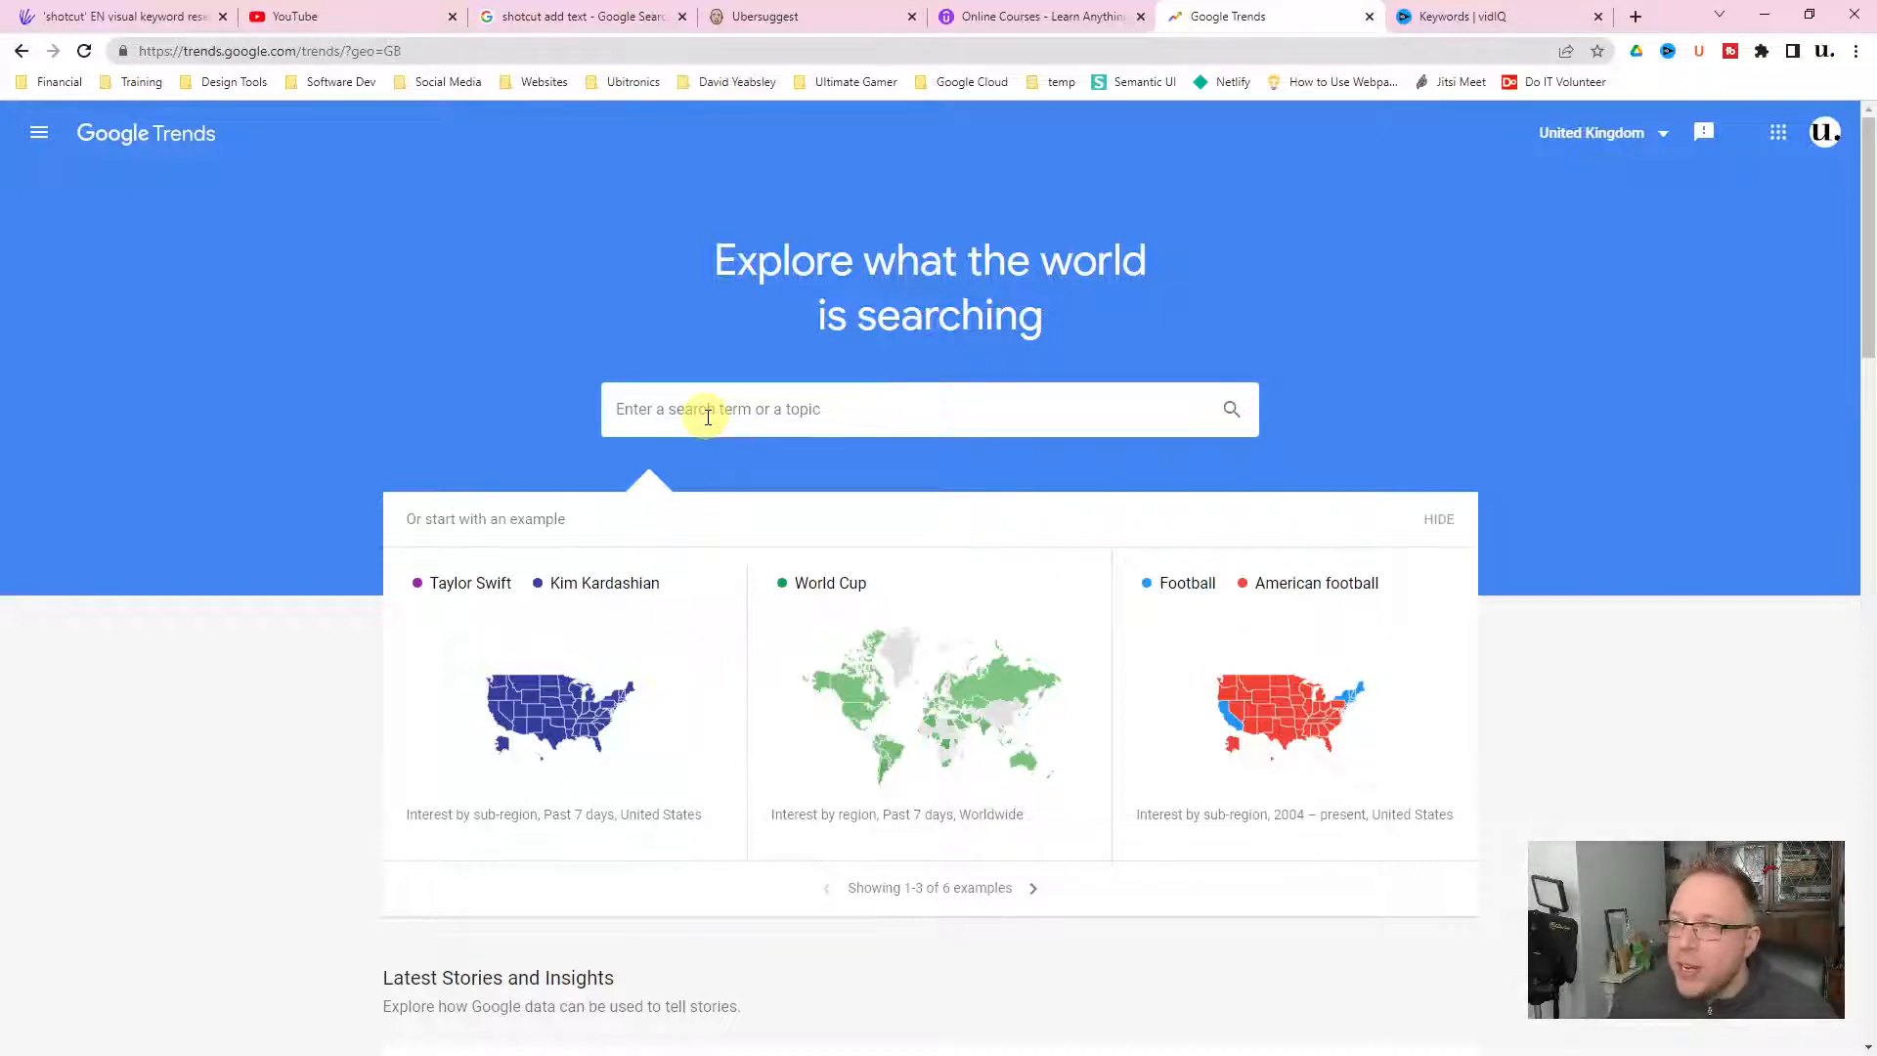
{"action": "type", "text": "shotcut"}
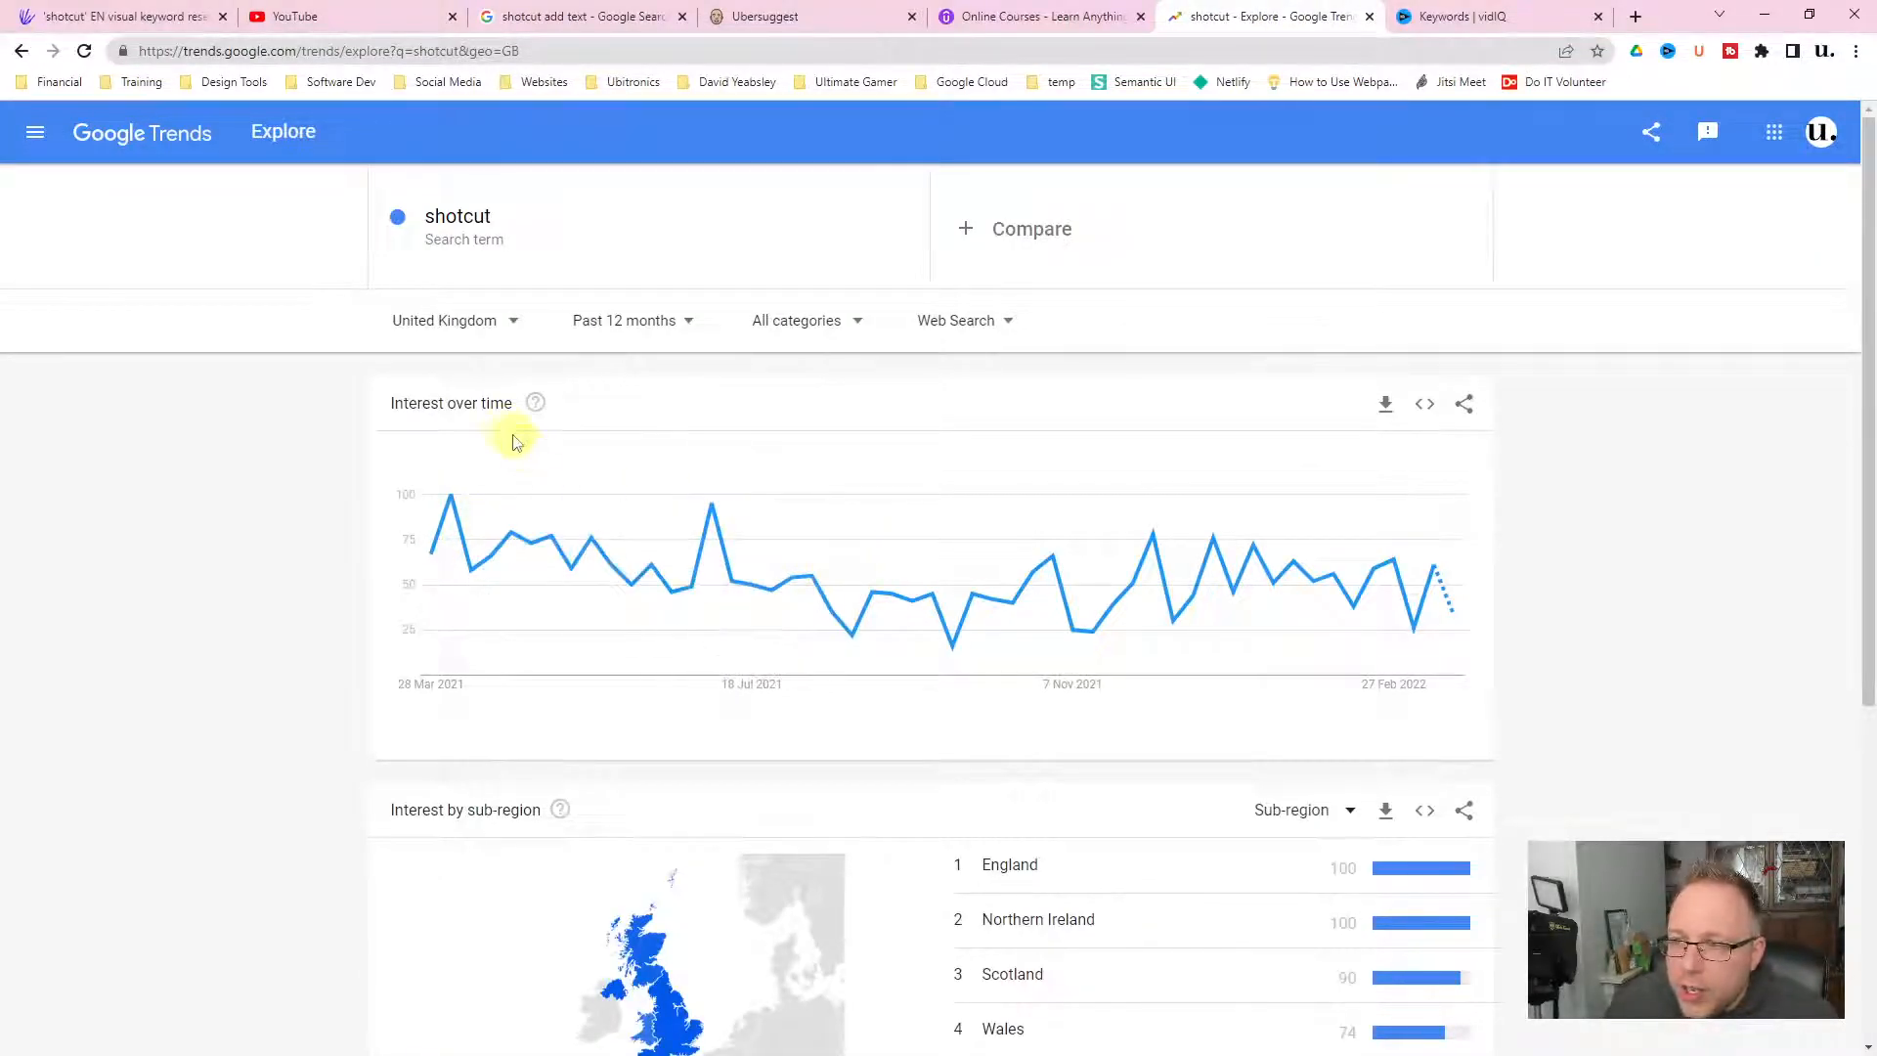
Set the shotcut trend filters to Worldwide, Past 5 years and YouTube Search
{"action": "left_click", "coordinate": [464, 318]}
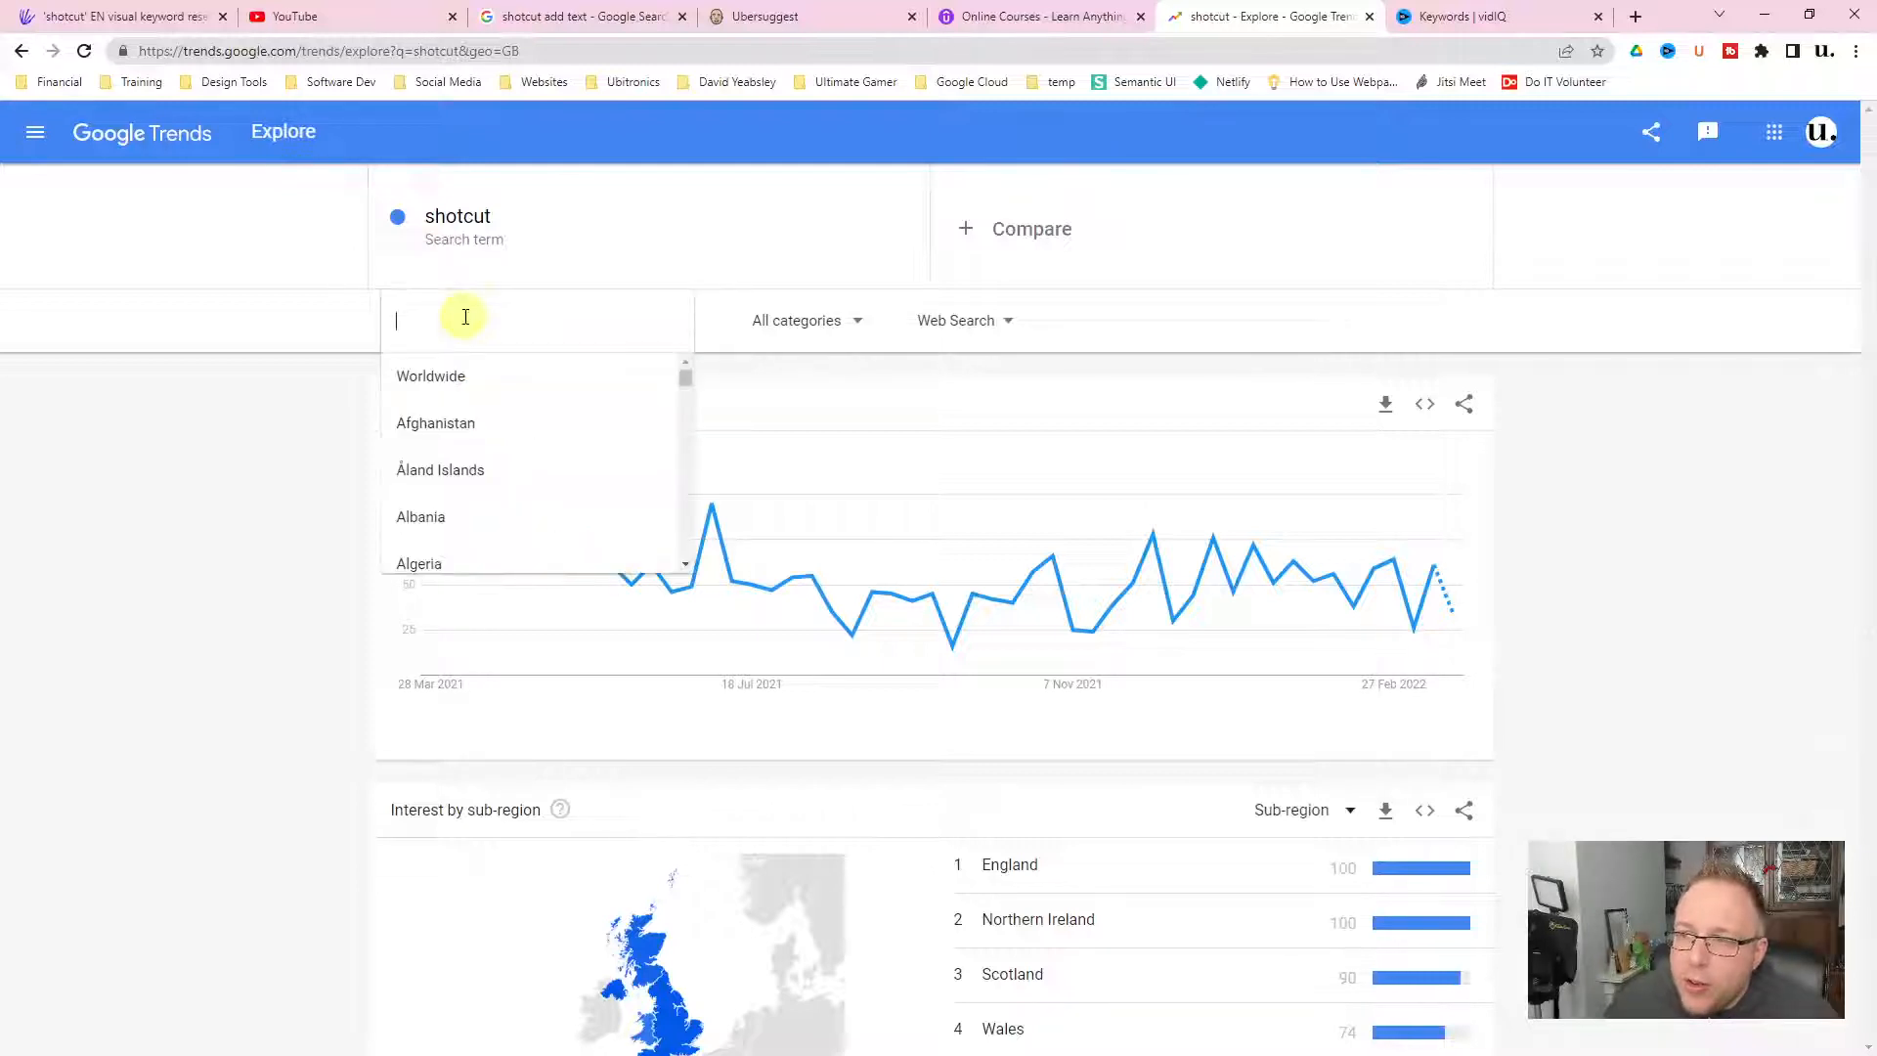
{"action": "left_click", "coordinate": [455, 376]}
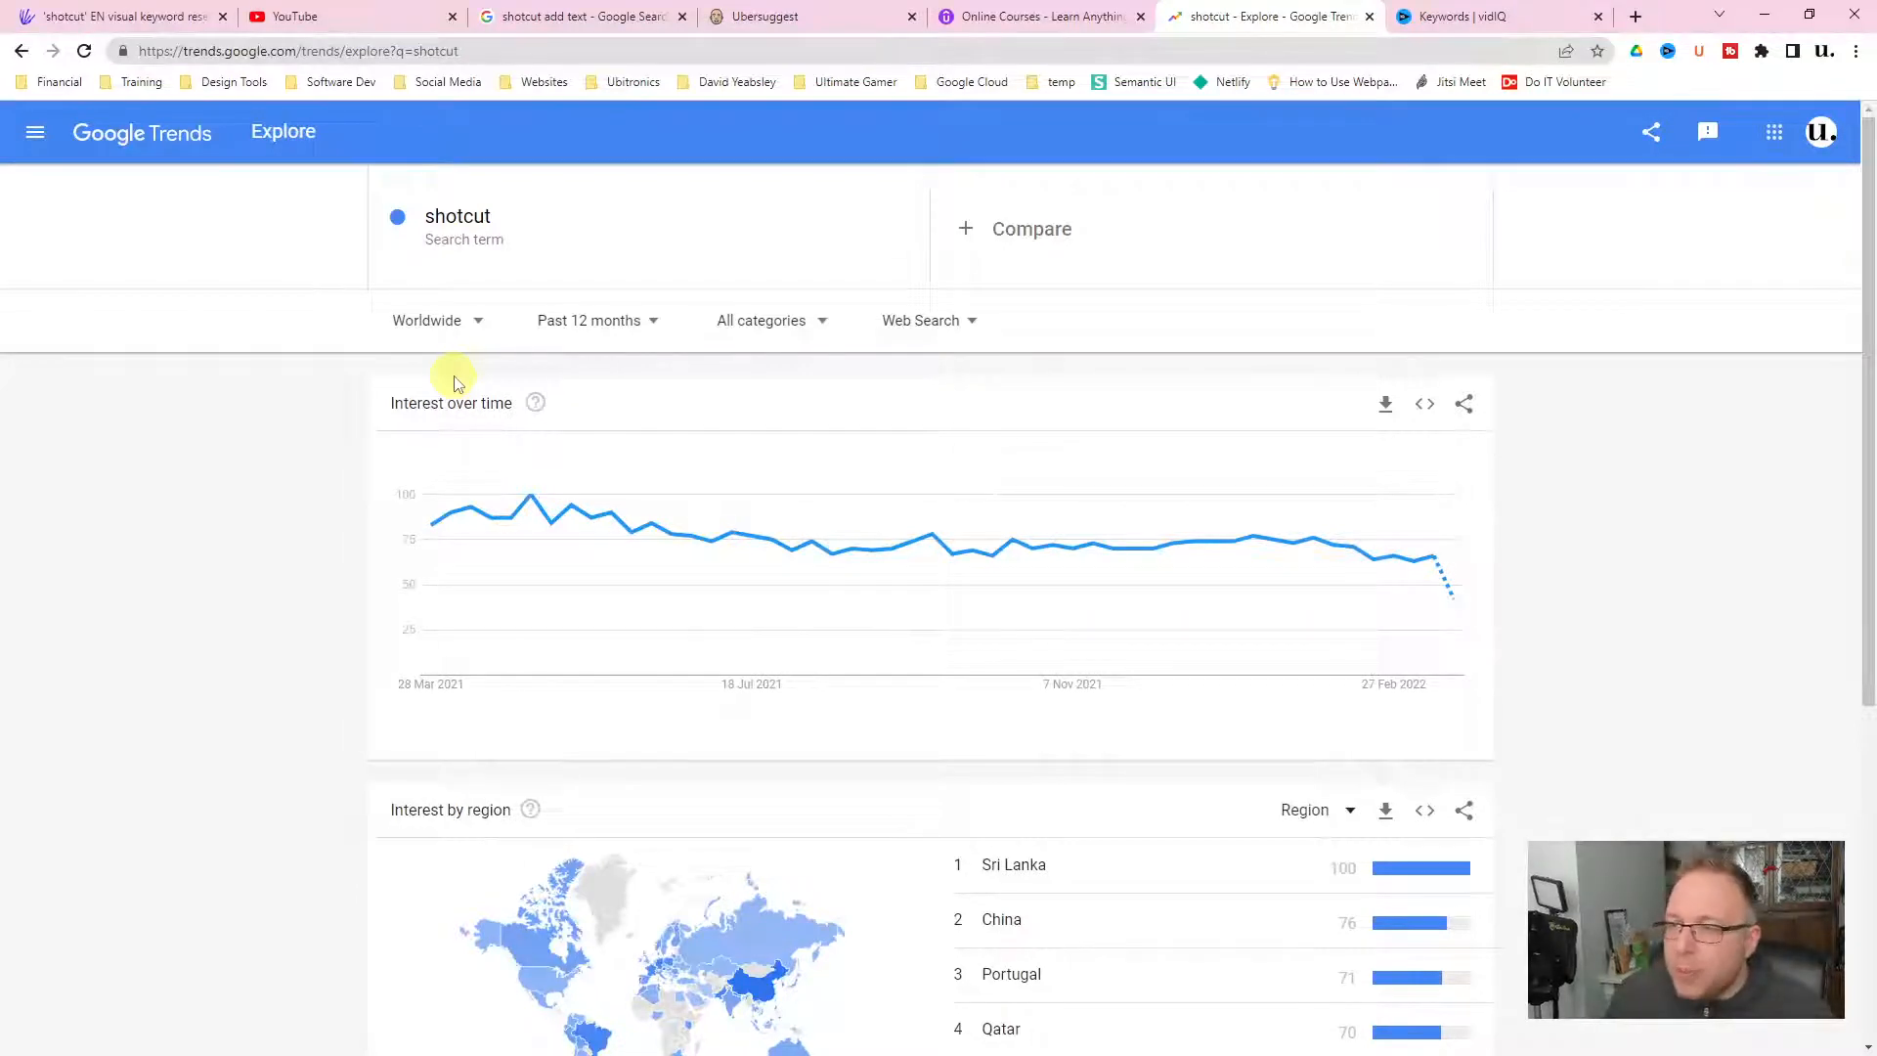
{"action": "left_click", "coordinate": [620, 327]}
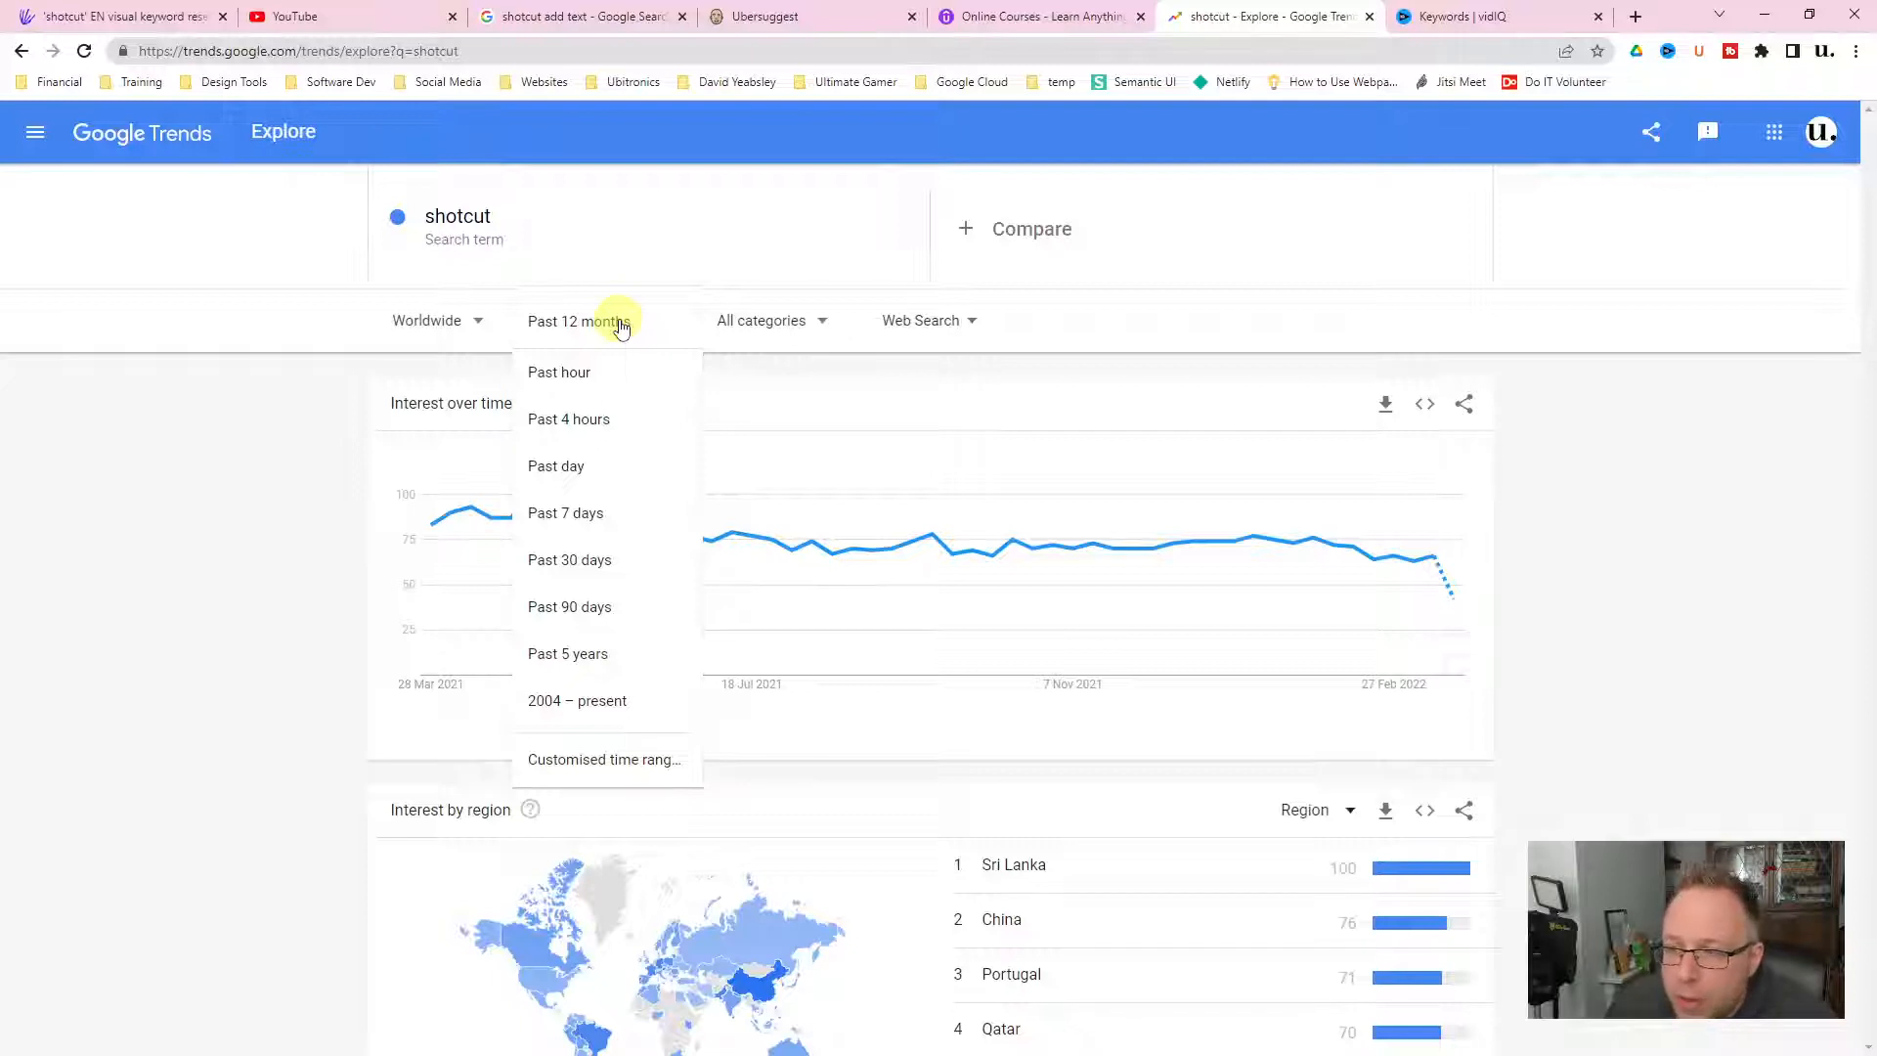
{"action": "left_click", "coordinate": [579, 653]}
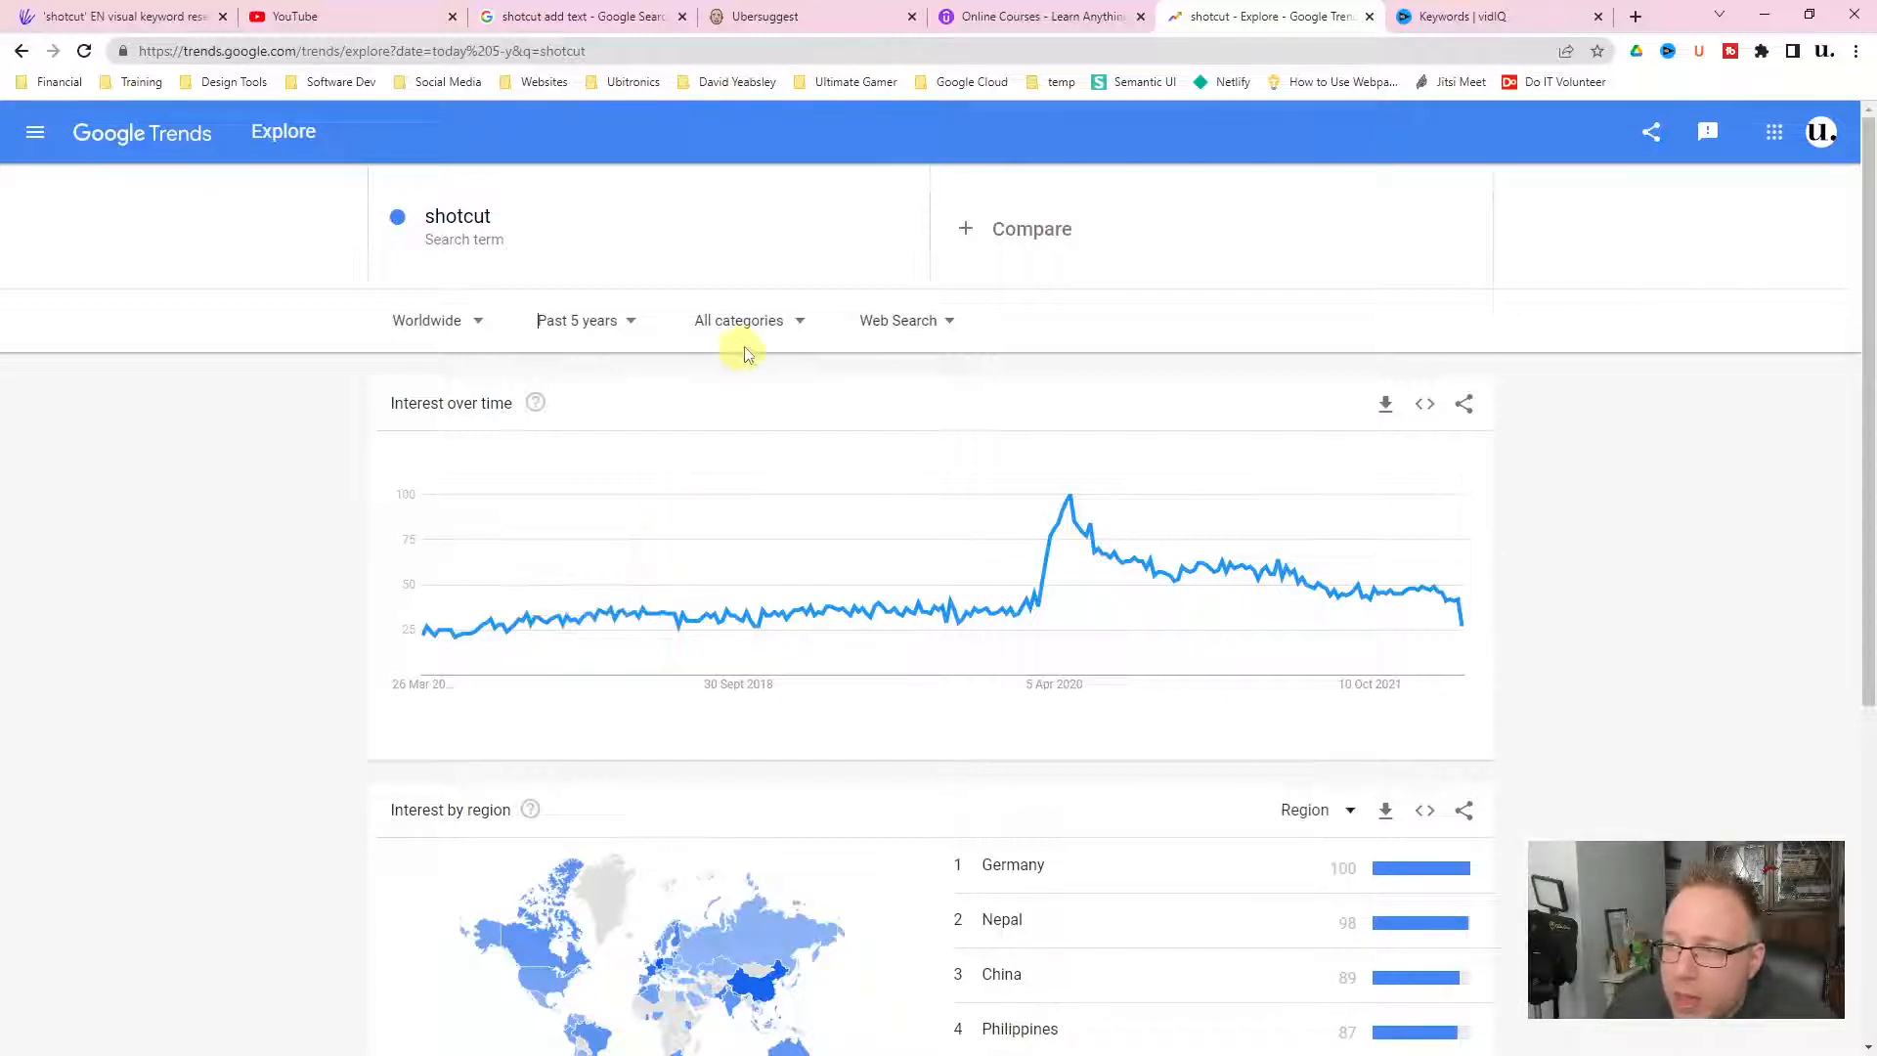
{"action": "left_click", "coordinate": [915, 328]}
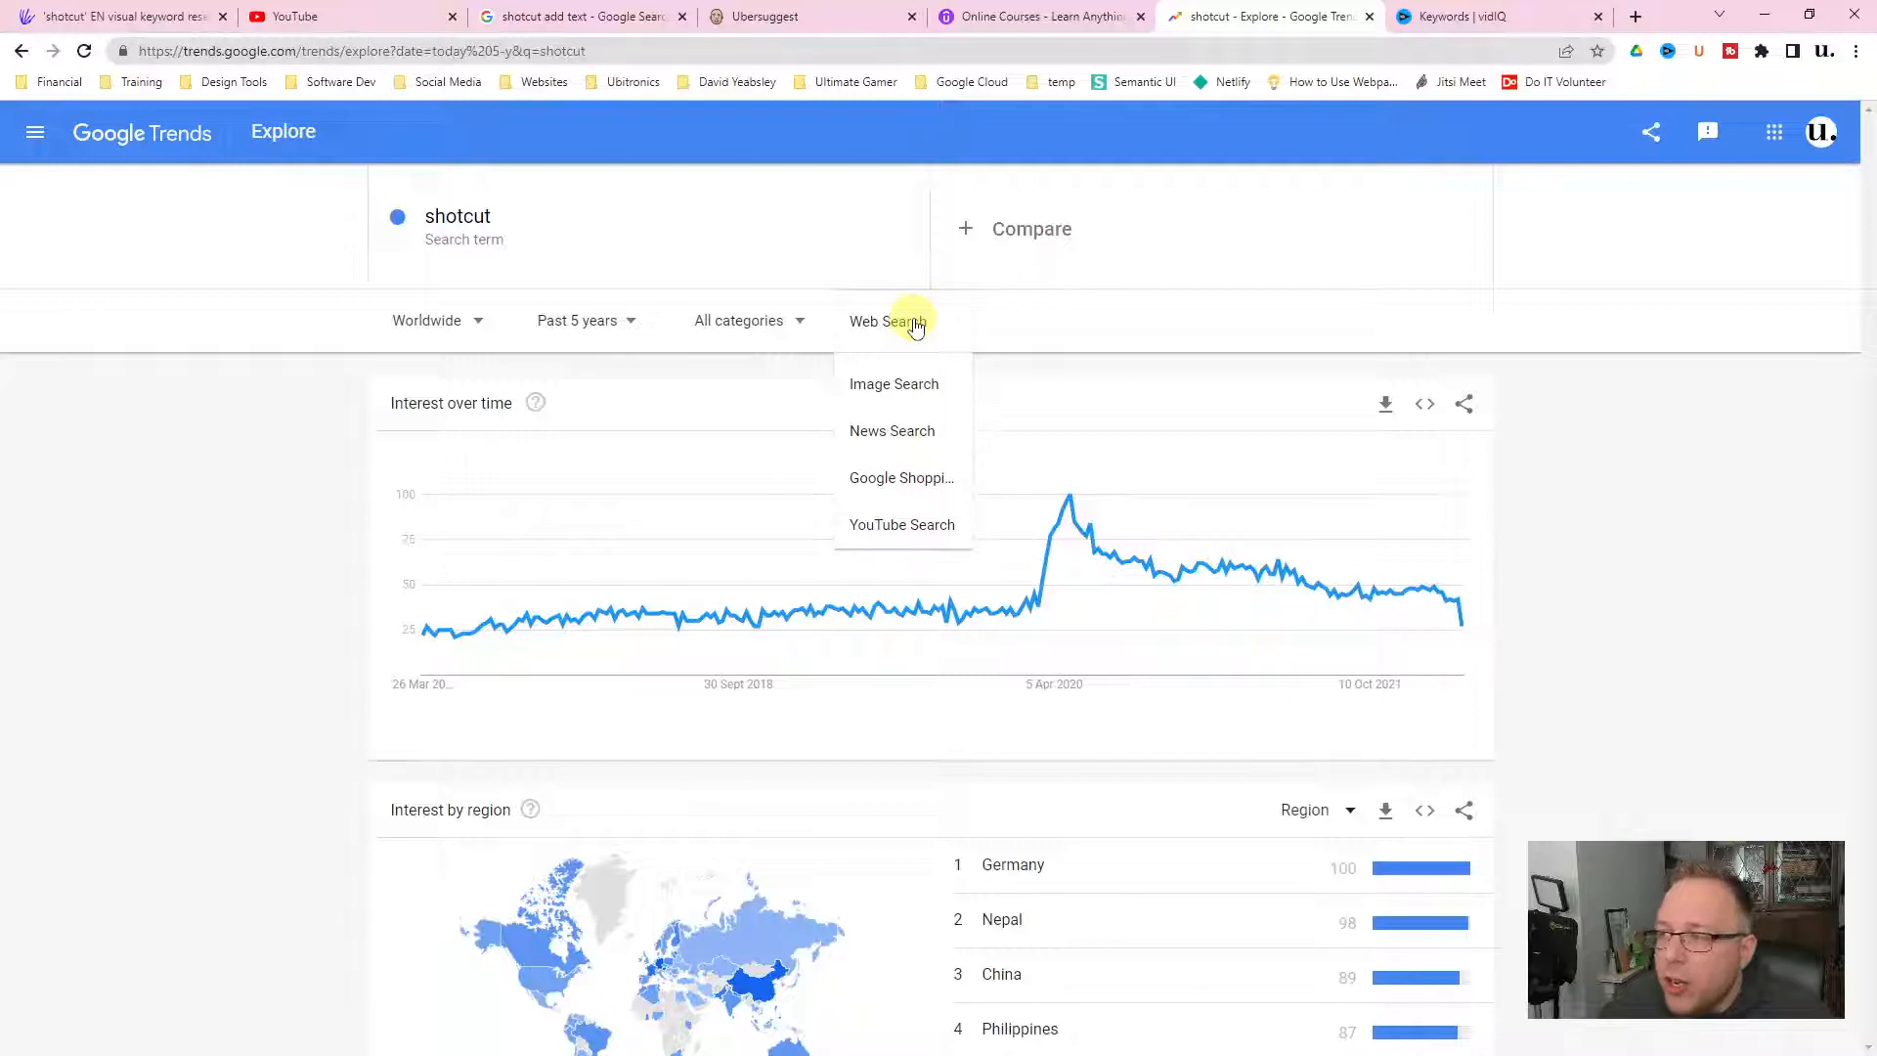
{"action": "left_click", "coordinate": [887, 534]}
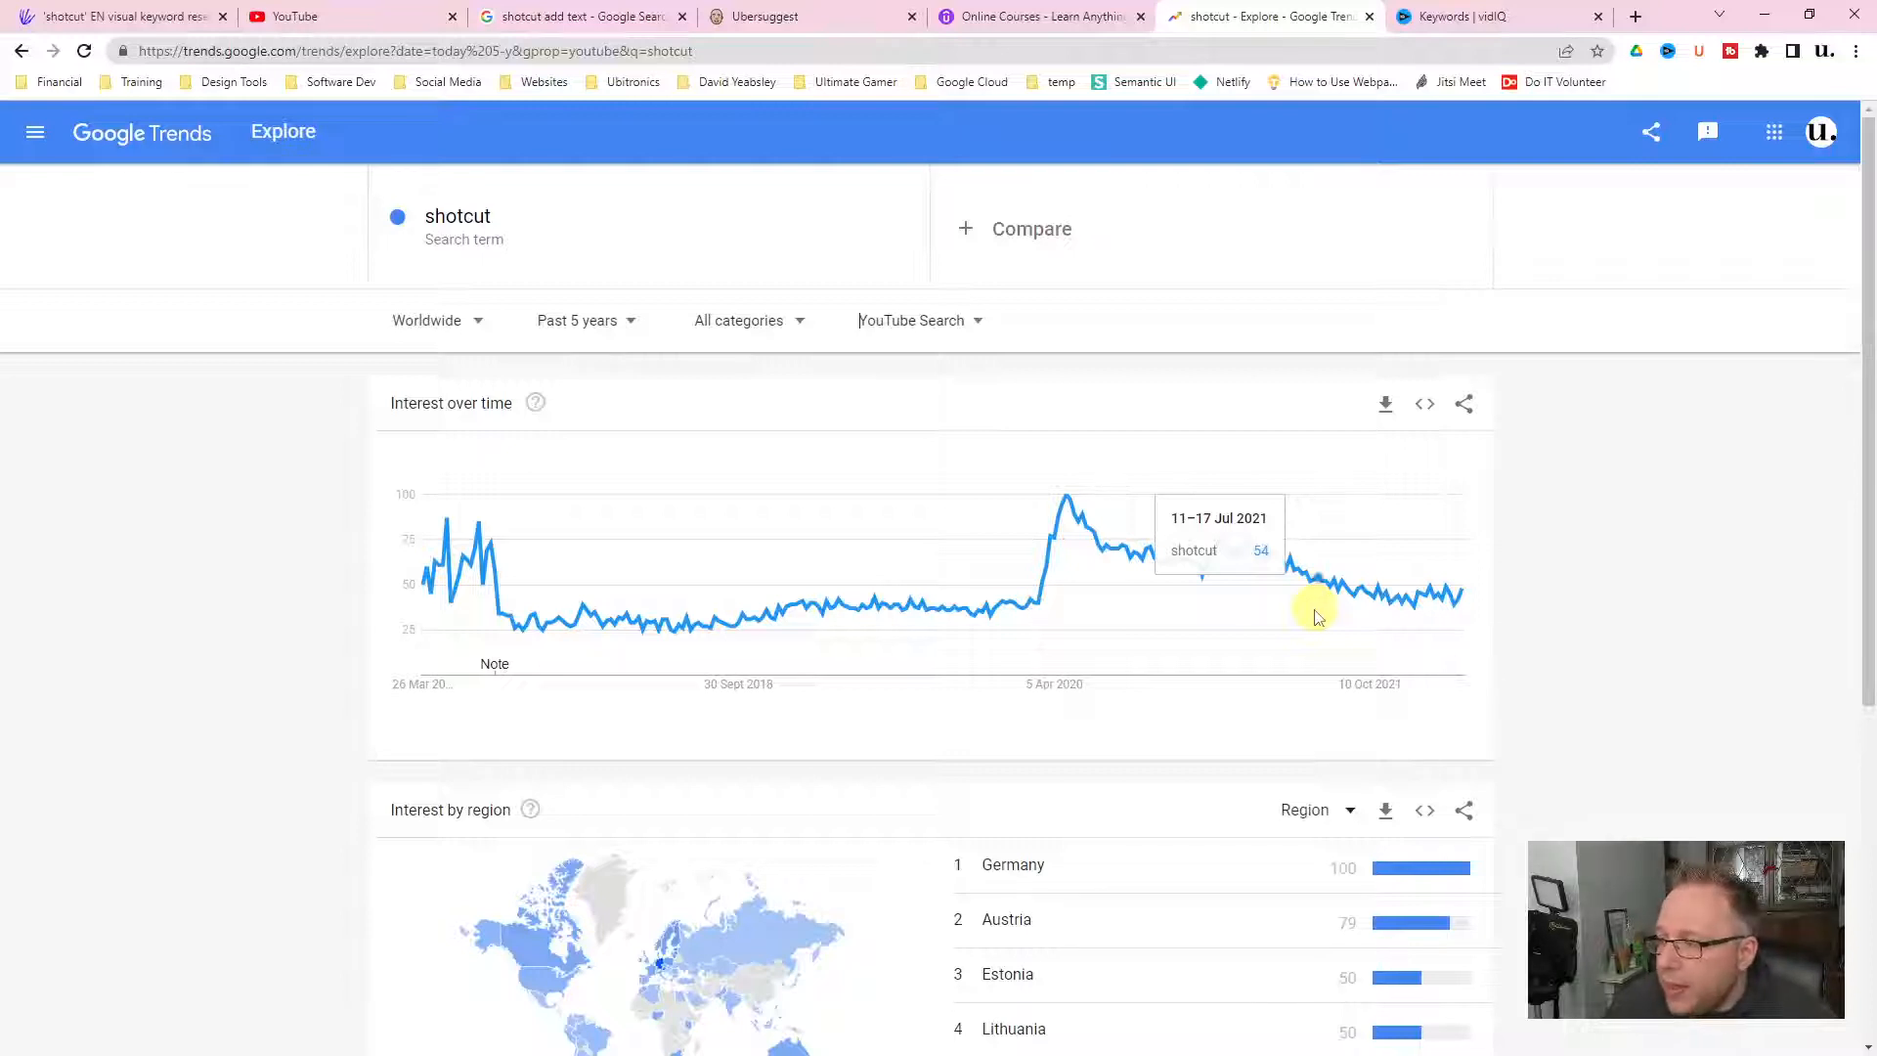
Examine shotcut's interest by region, including the next five regions and North America on the map, plus related topics and queries
{"action": "scroll", "coordinate": [1320, 618], "scroll_direction": "down", "scroll_amount": 4}
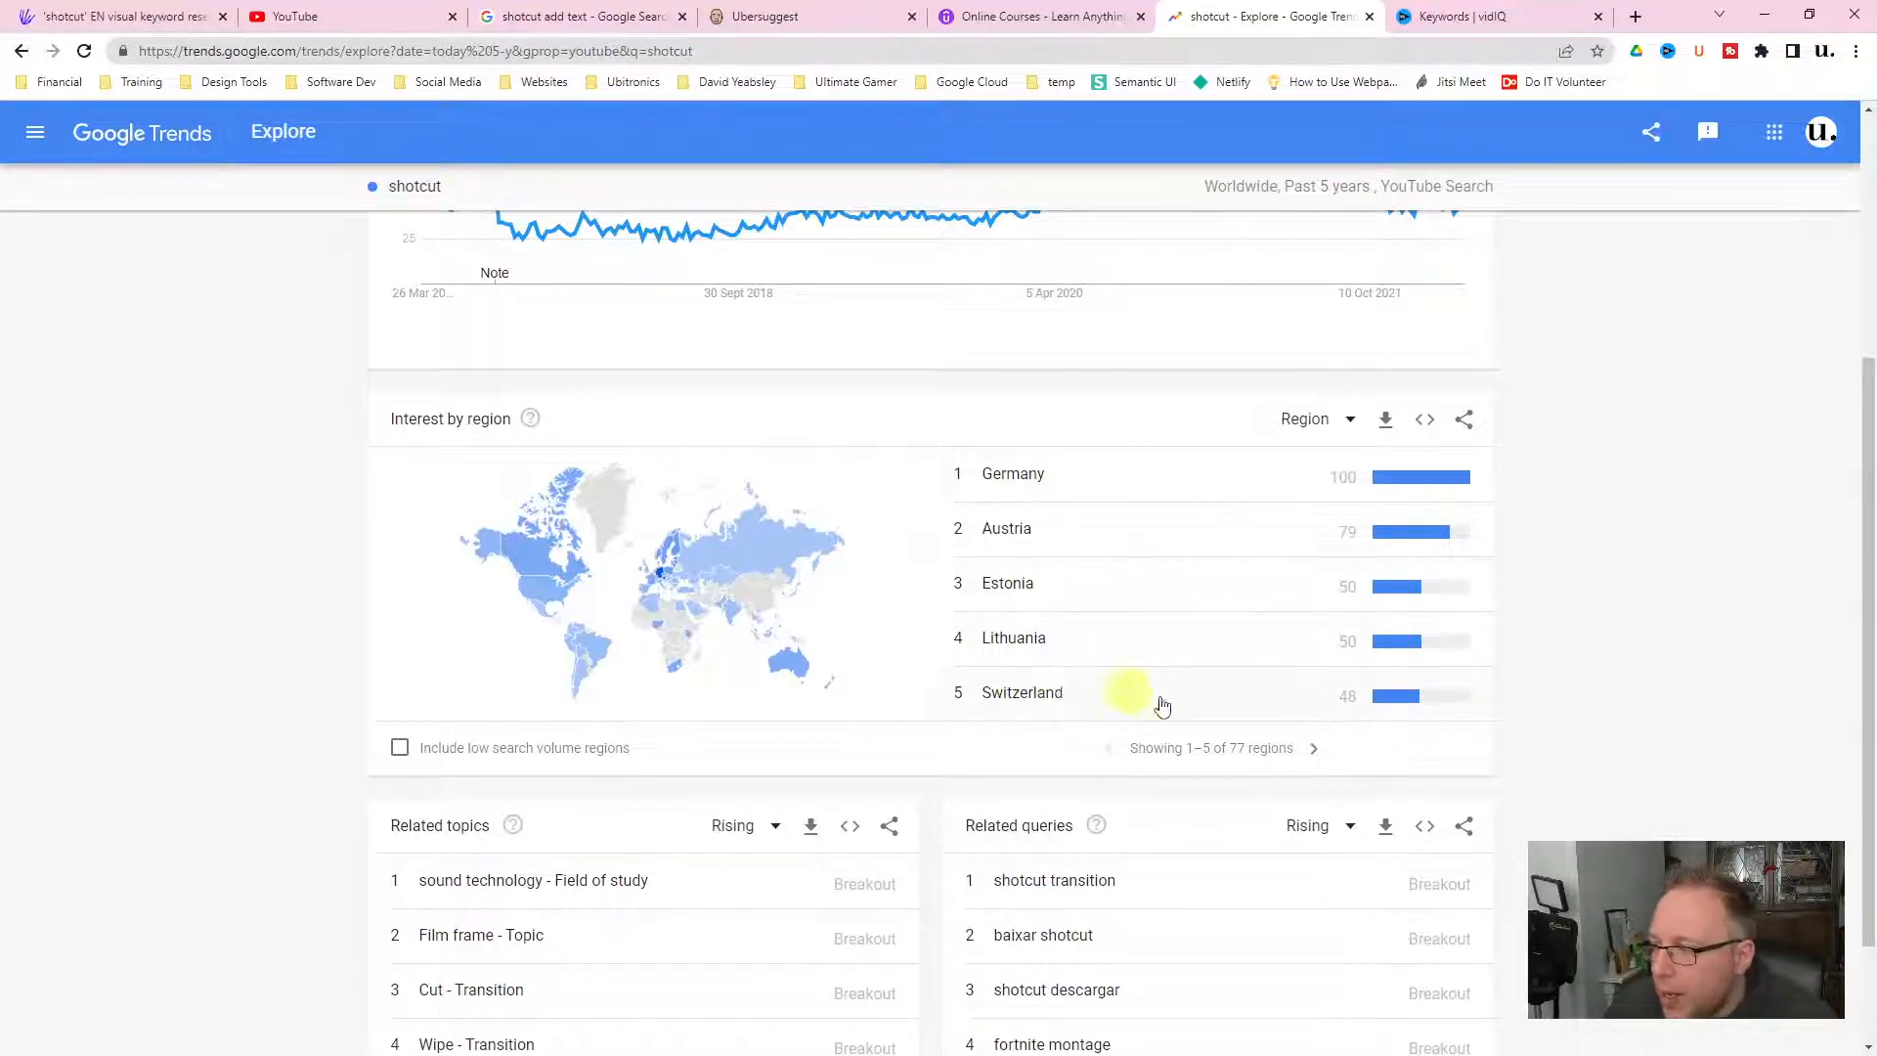
{"action": "left_click", "coordinate": [1314, 749]}
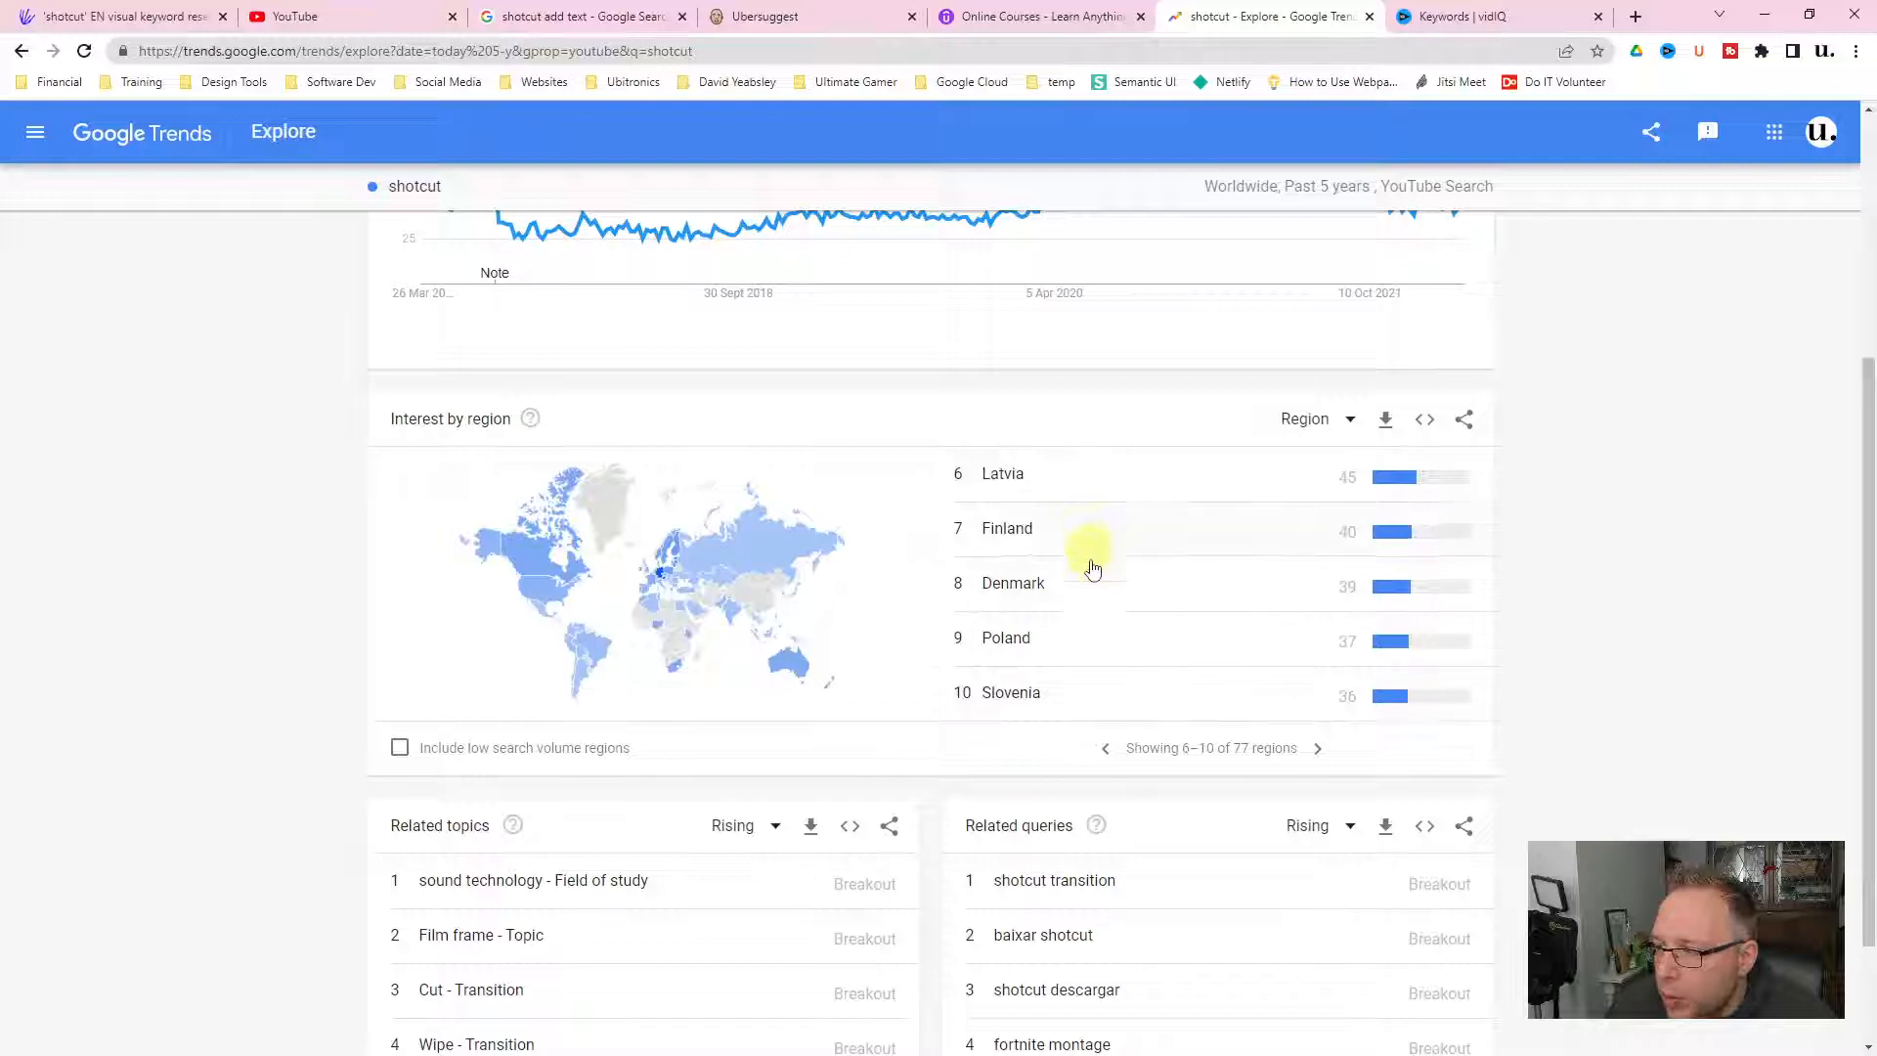
{"action": "left_click", "coordinate": [1106, 749]}
{"action": "mouse_move", "coordinate": [508, 565]}
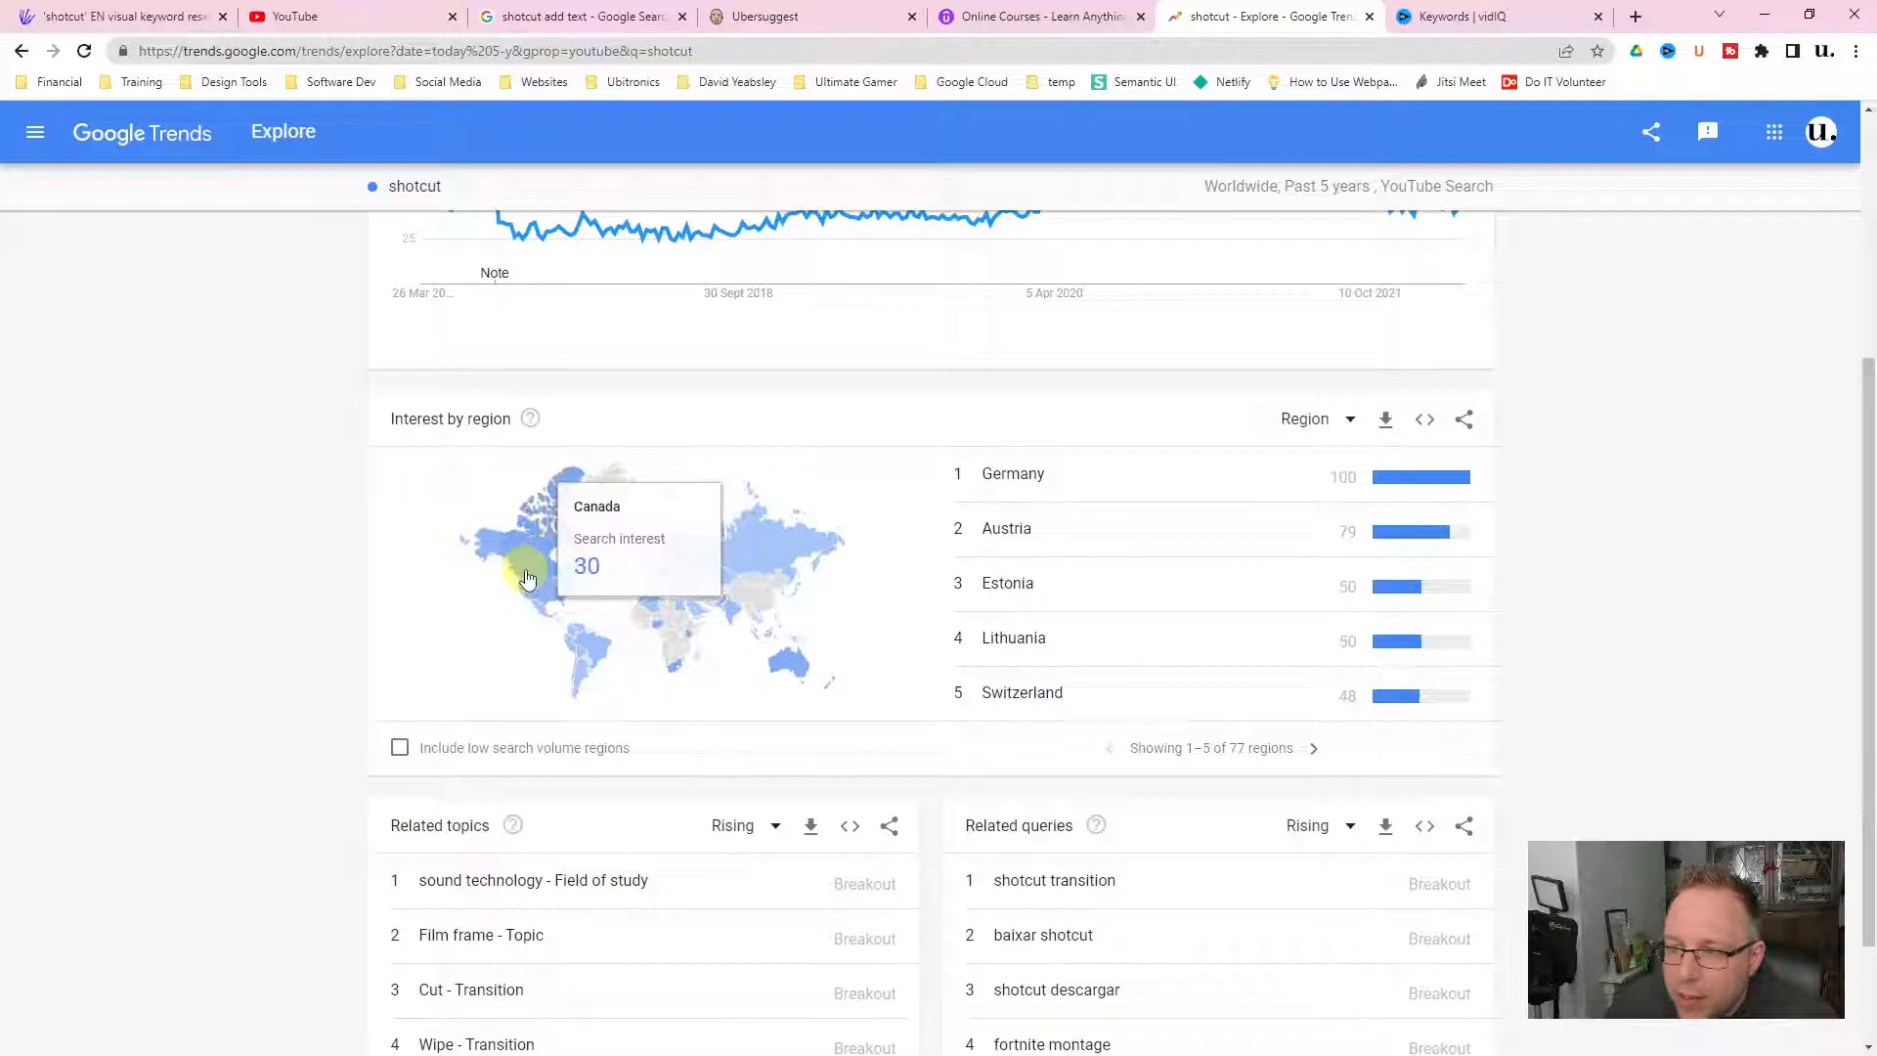
{"action": "scroll", "coordinate": [533, 596], "scroll_direction": "down", "scroll_amount": 2}
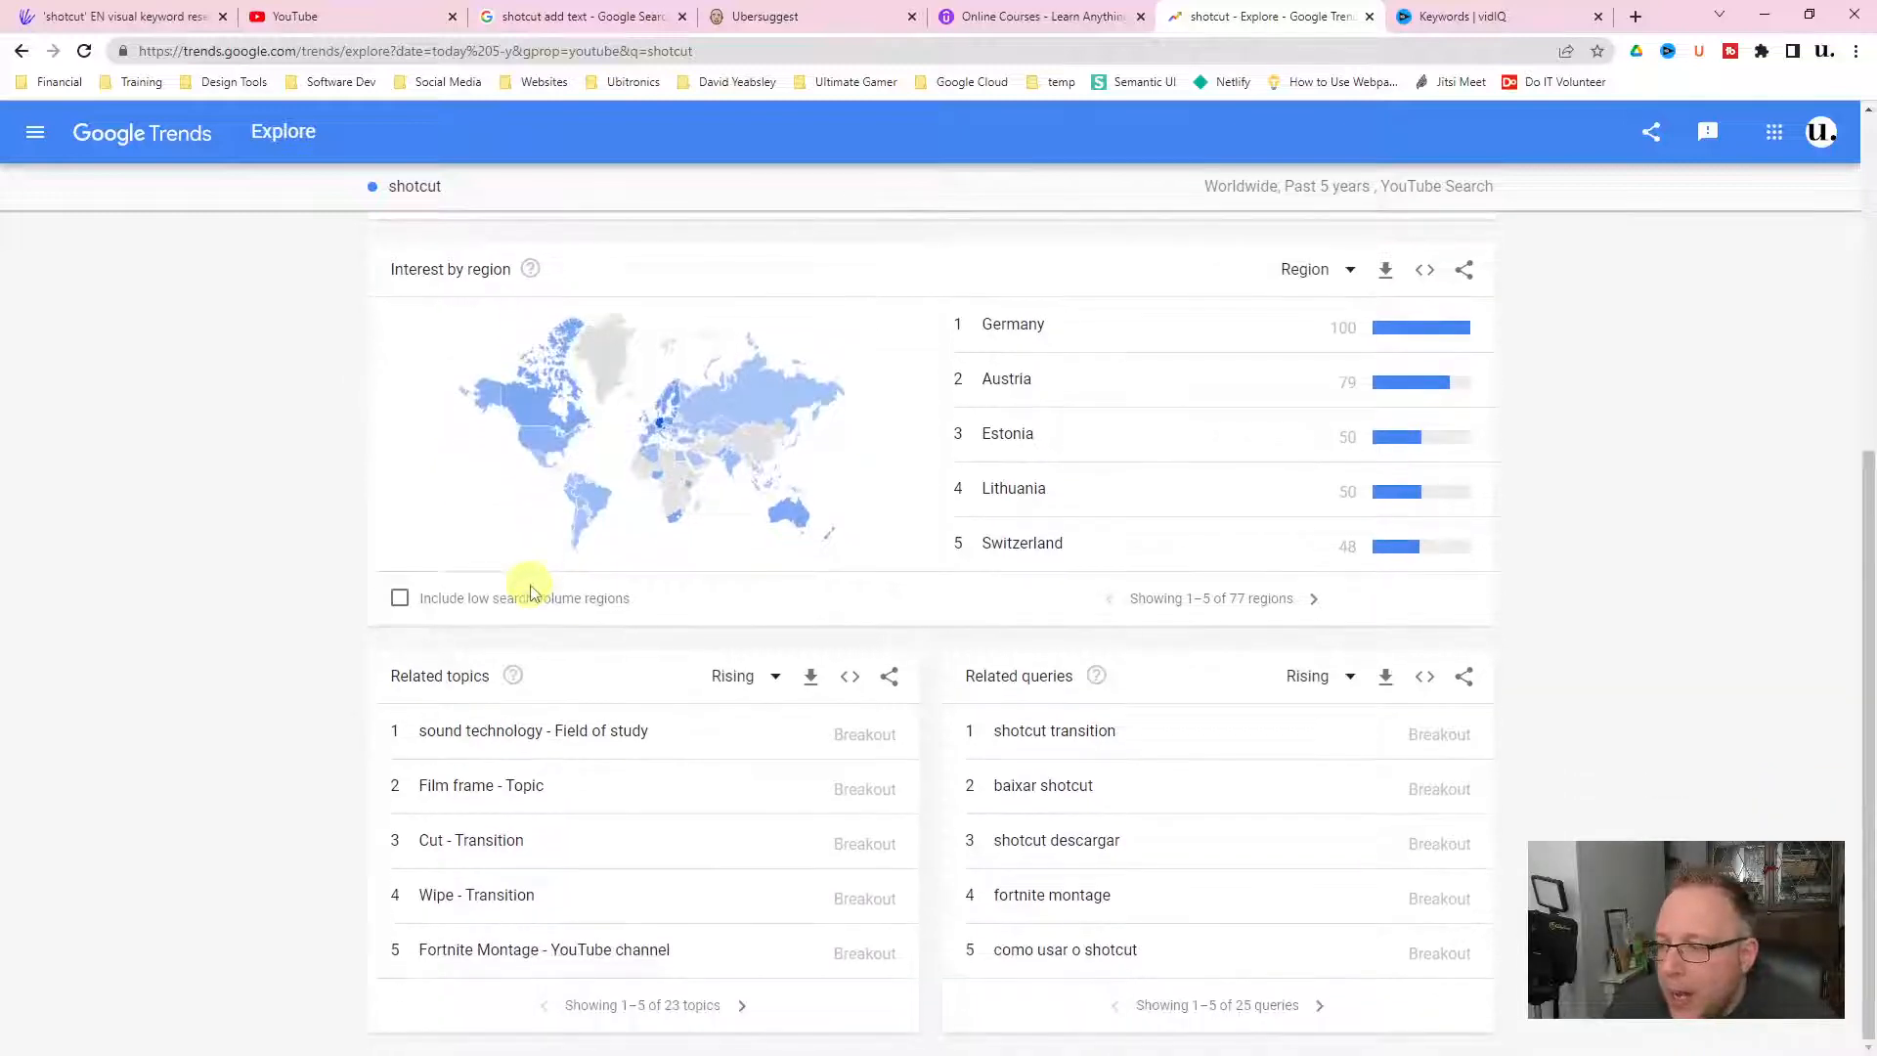
{"action": "scroll", "coordinate": [739, 606], "scroll_direction": "up", "scroll_amount": 5}
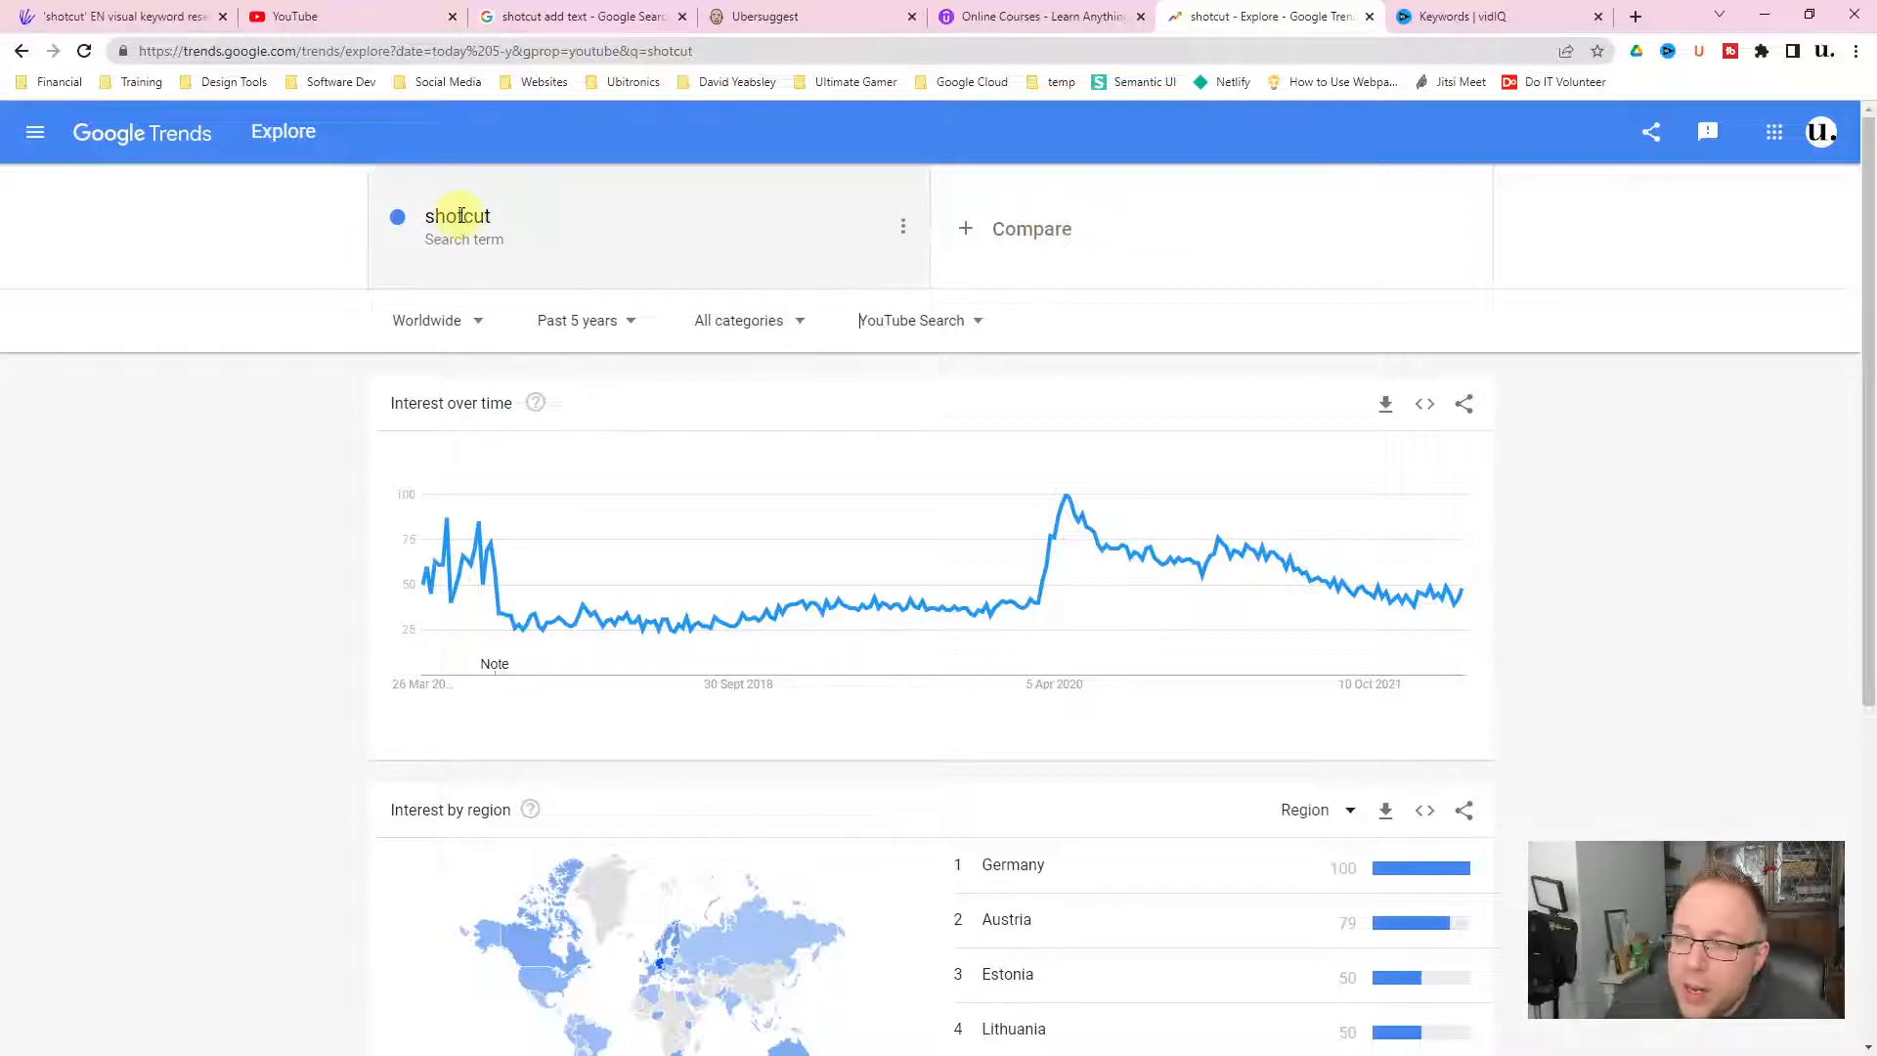
Compare shotcut with "premiere pro", choosing the Adobe Premiere Pro software topic
{"action": "left_click", "coordinate": [1017, 223]}
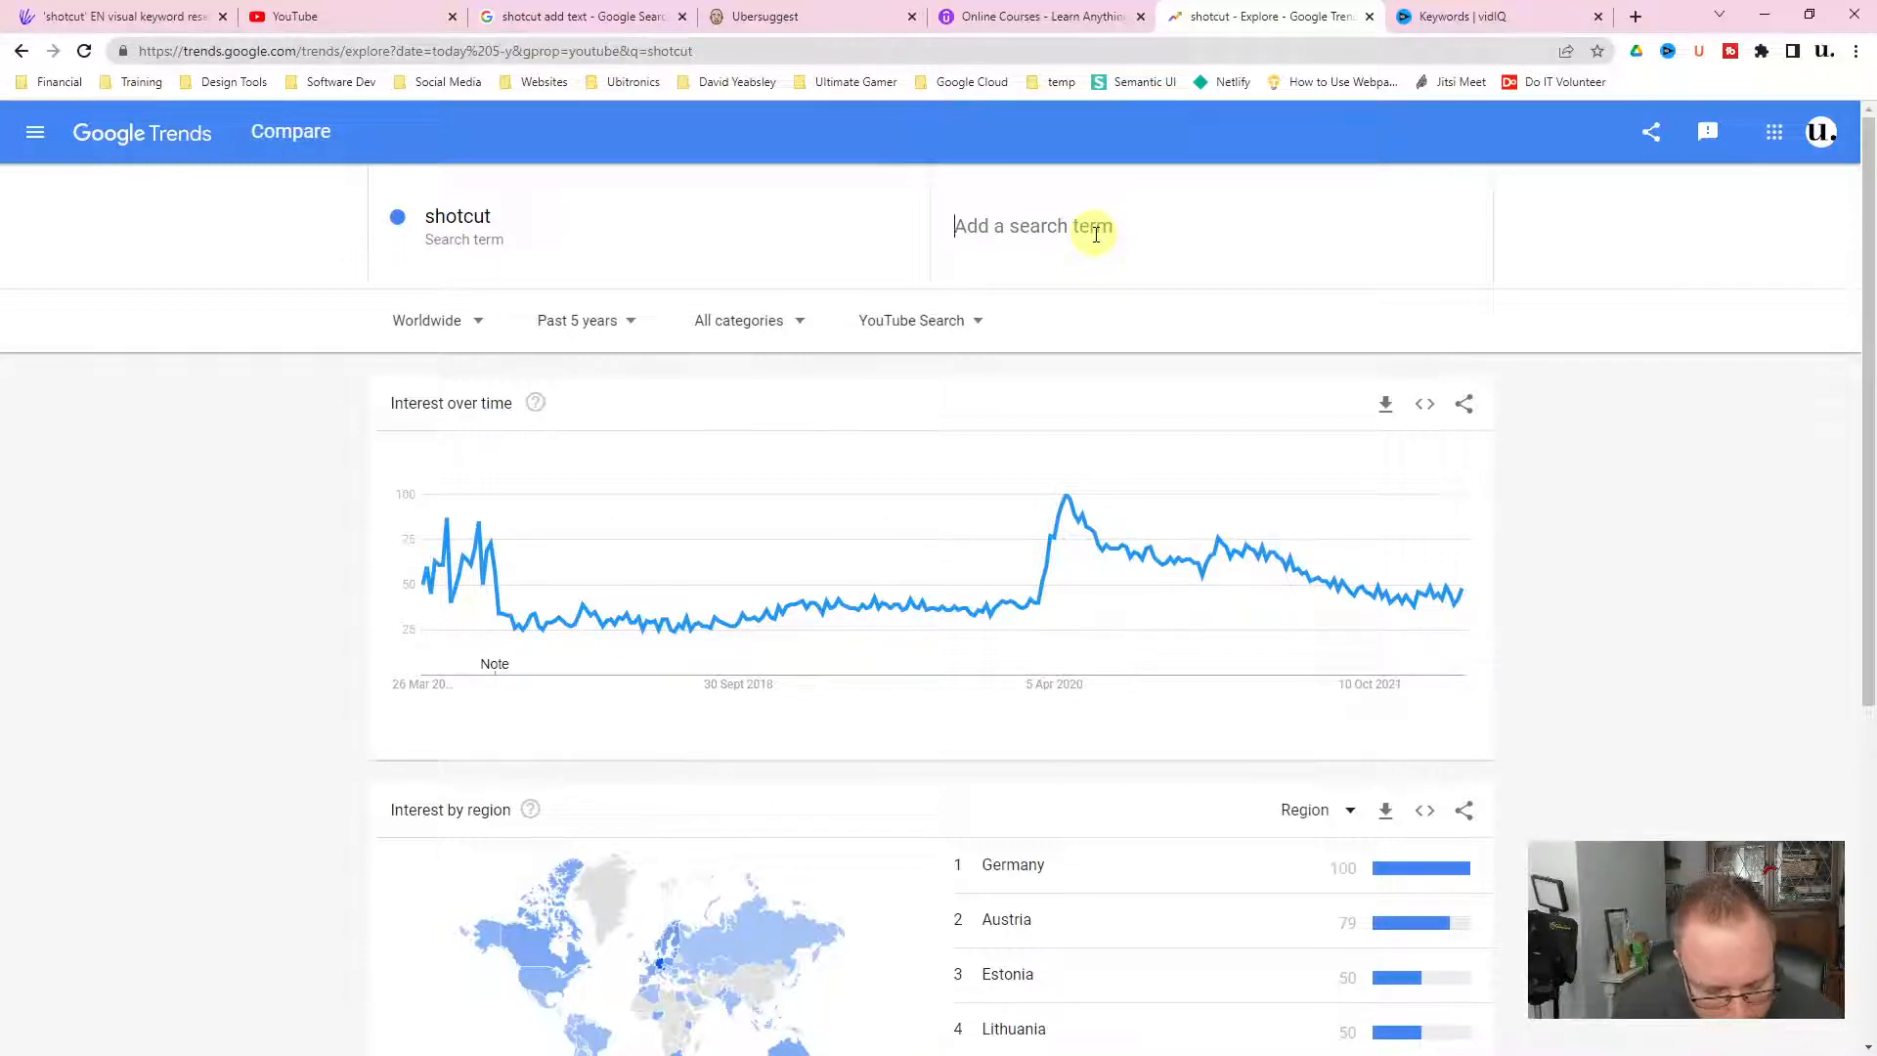
{"action": "type", "text": "premier"}
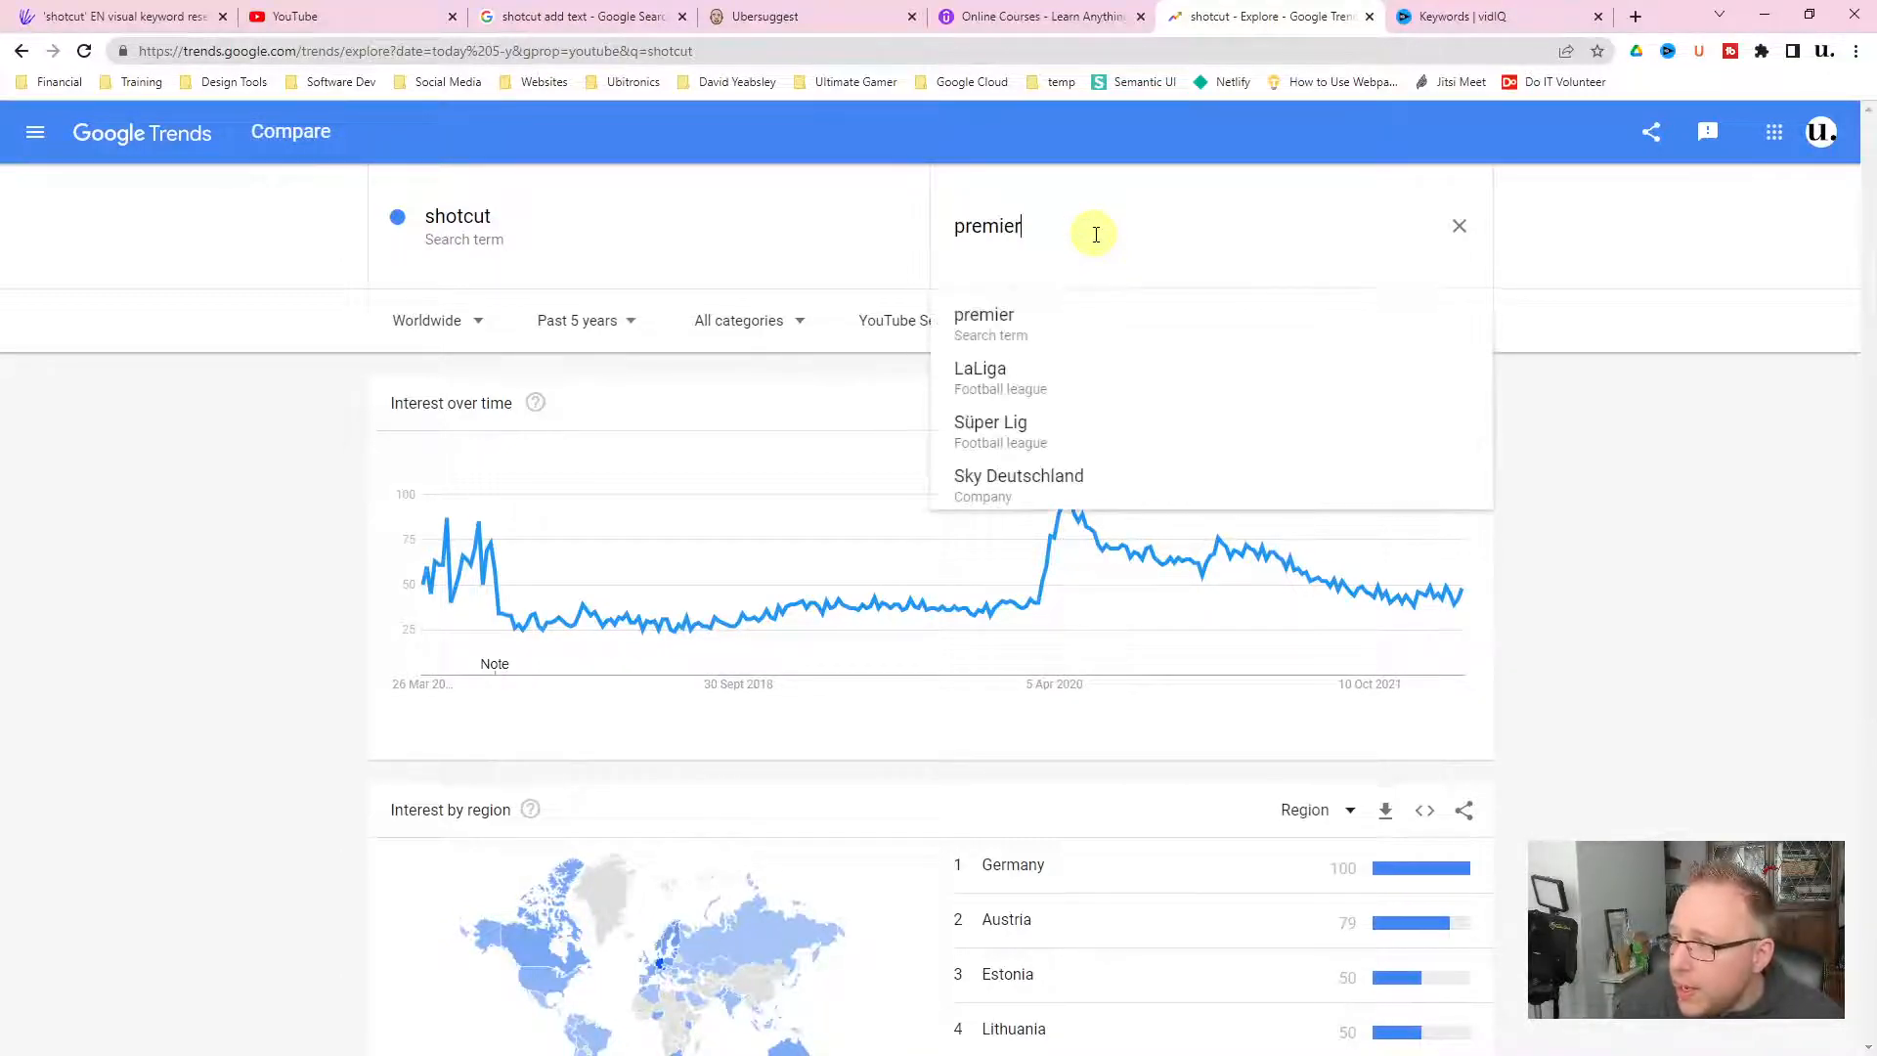
{"action": "type", "text": "e pr"}
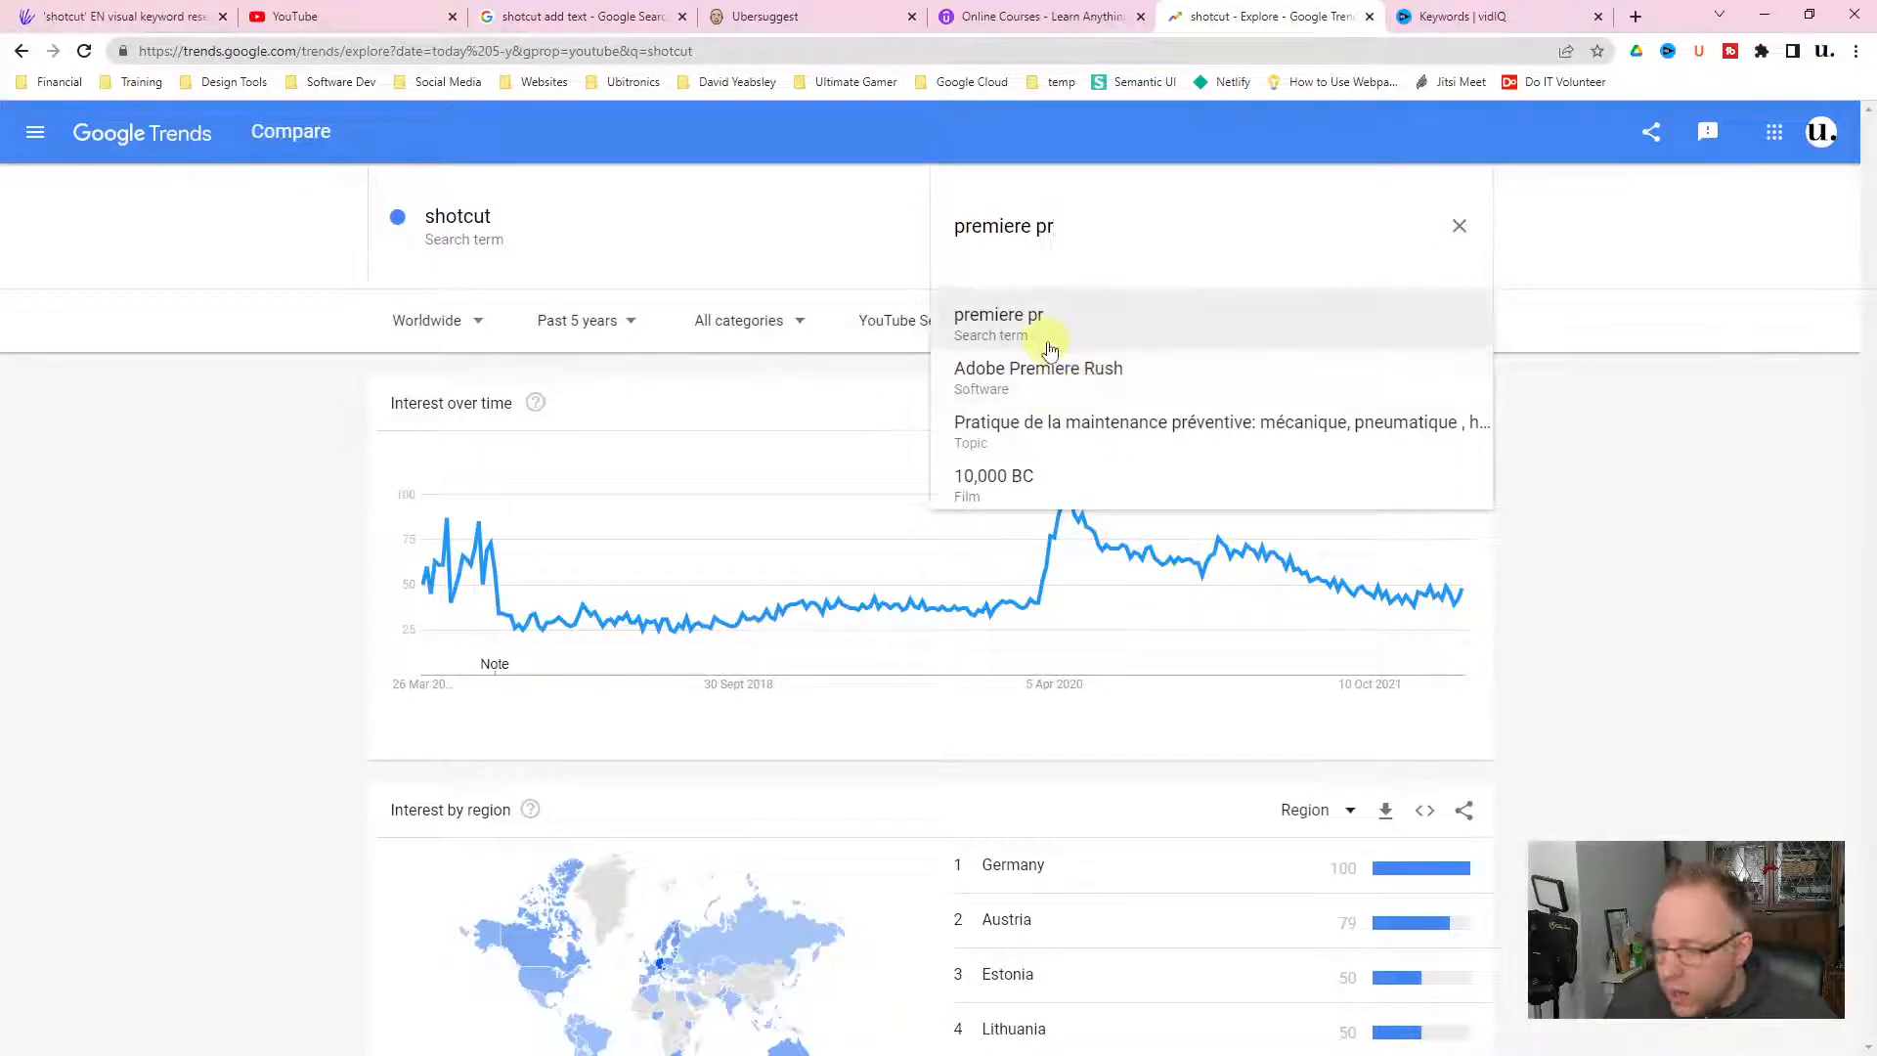
{"action": "type", "text": "o"}
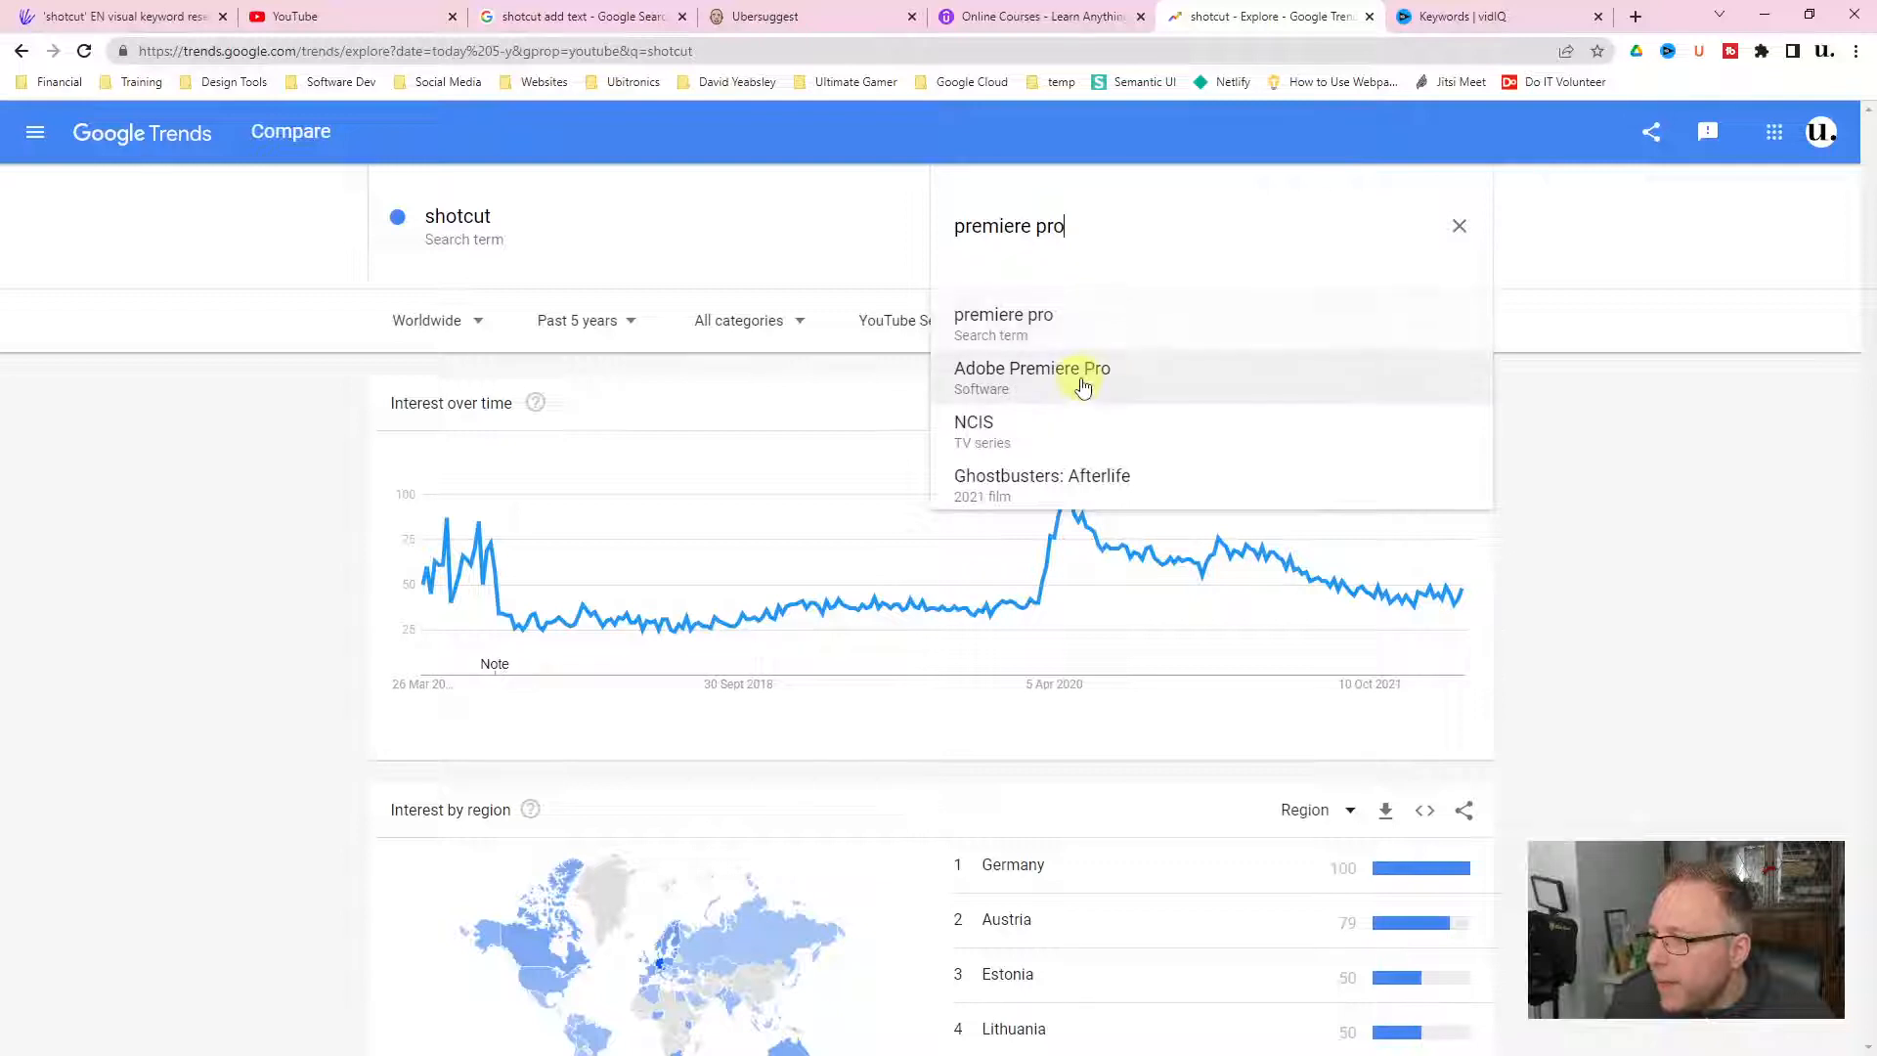
{"action": "left_click", "coordinate": [1080, 389]}
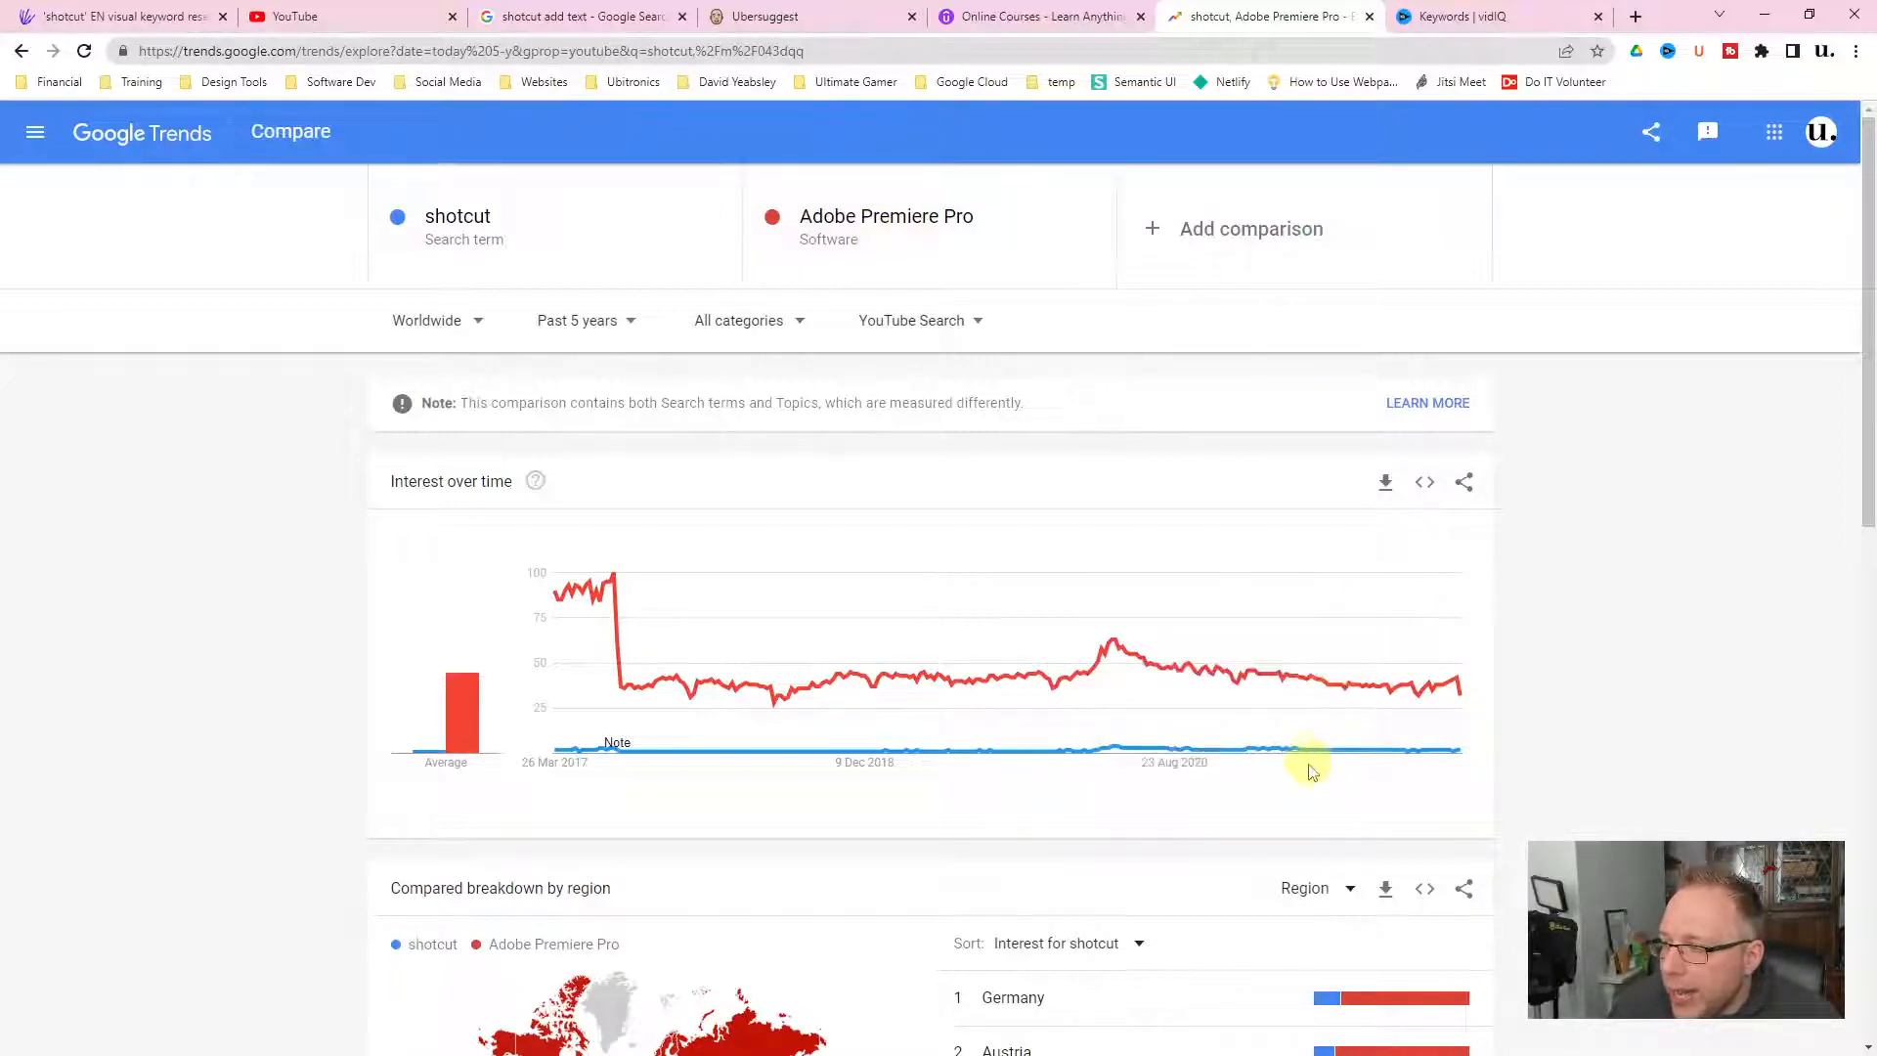
Add the DaVinci Resolve system software topic to the Google Trends comparison
{"action": "left_click", "coordinate": [1188, 243]}
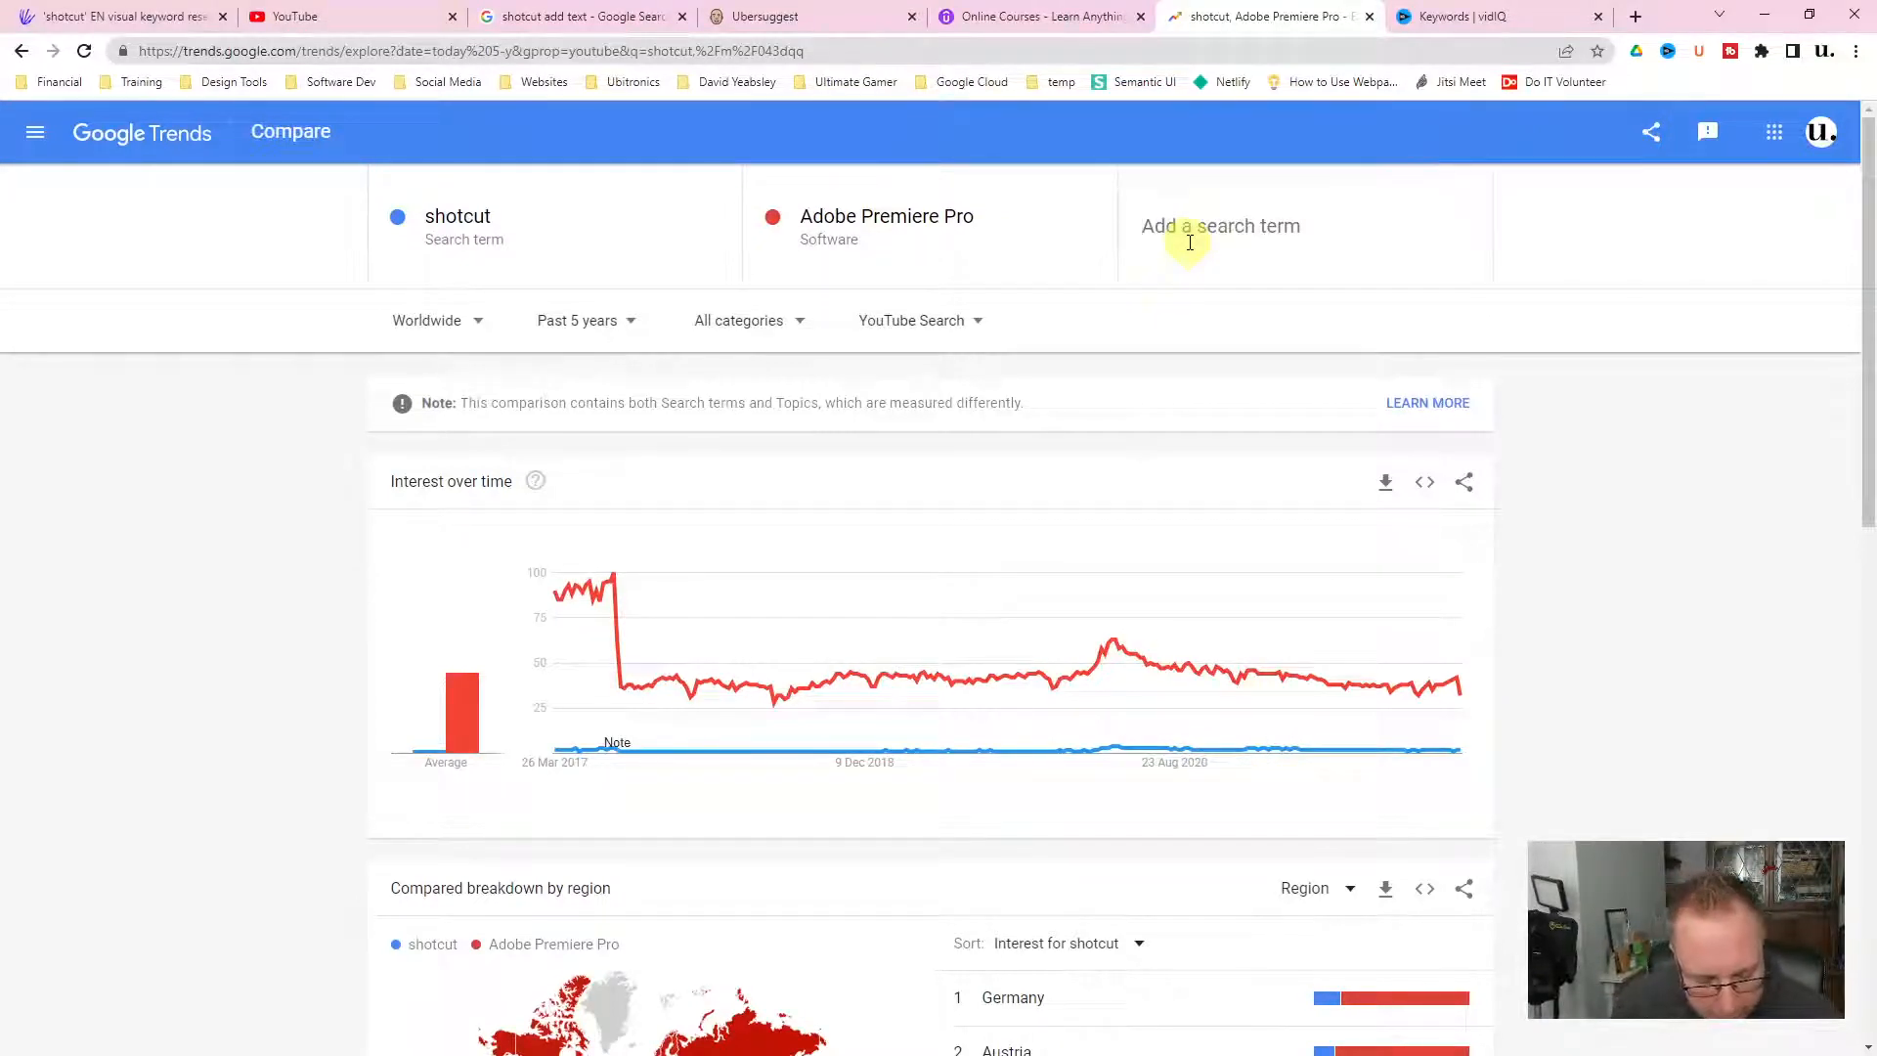
{"action": "type", "text": "davinci"}
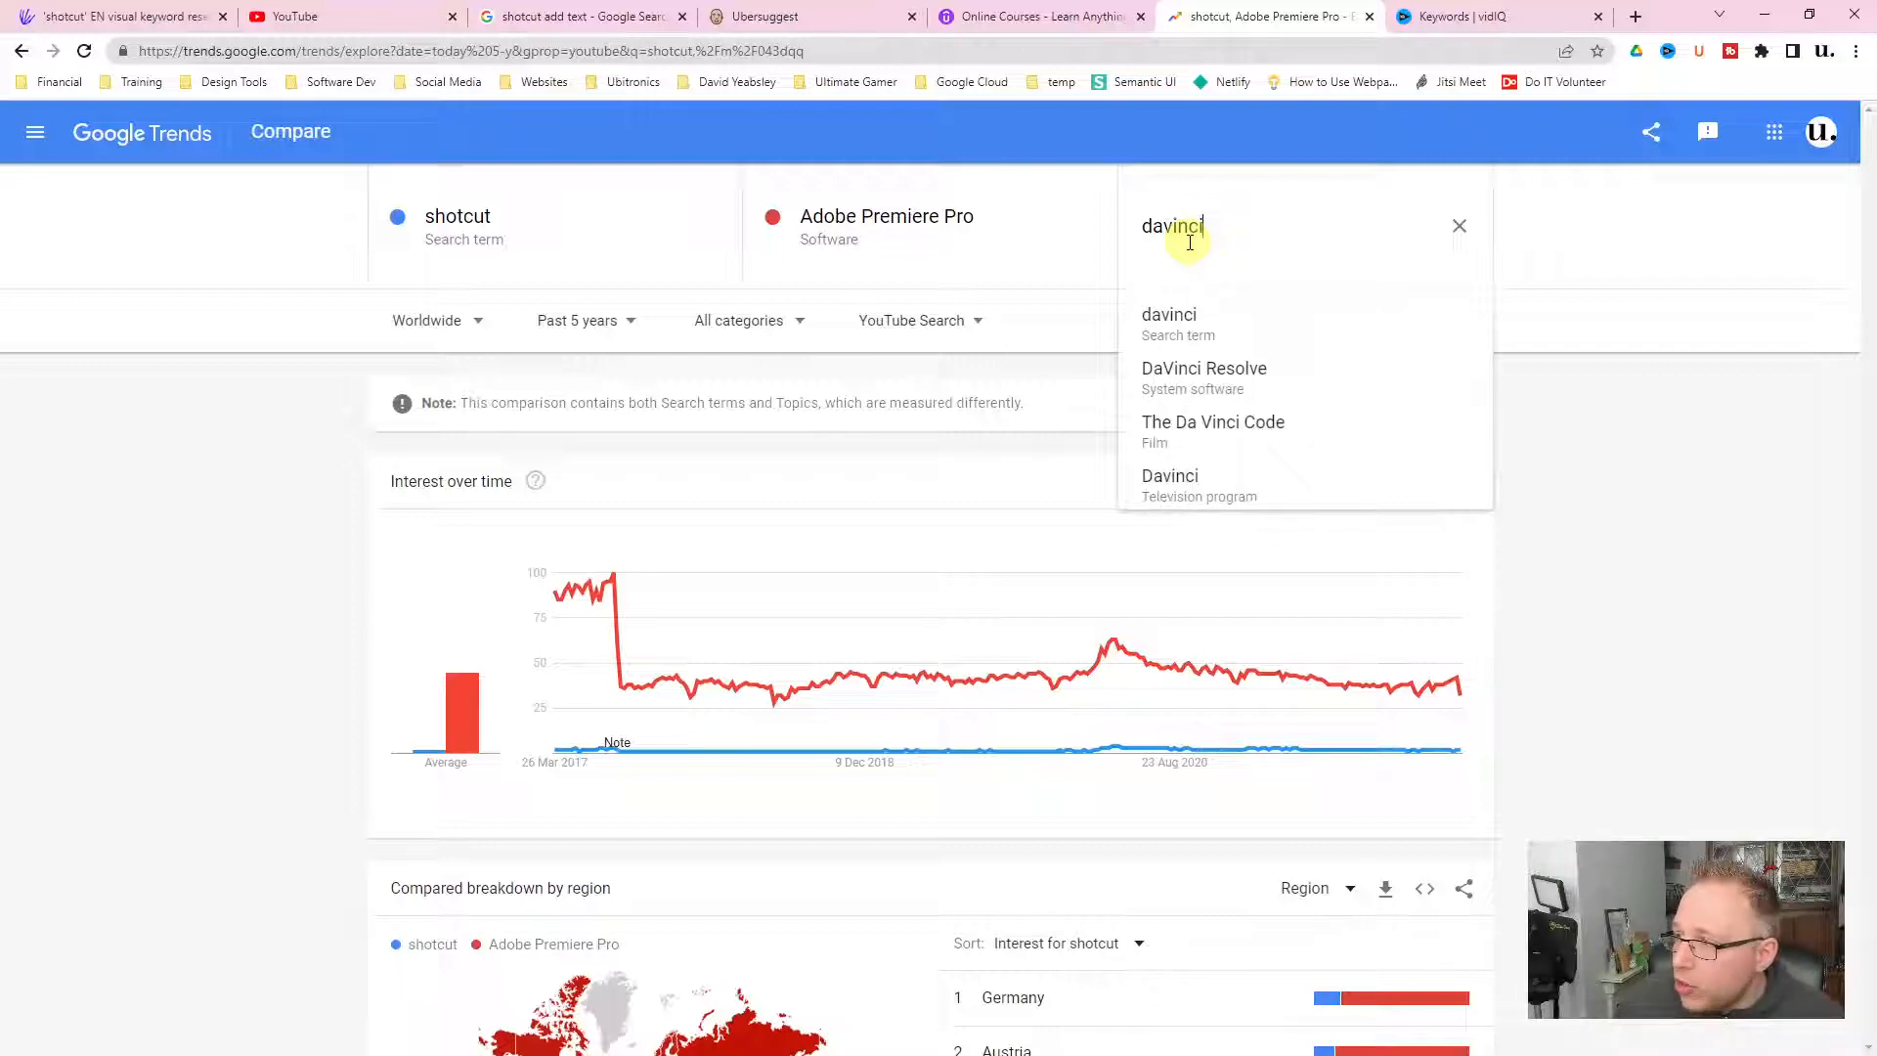
{"action": "left_click", "coordinate": [1203, 383]}
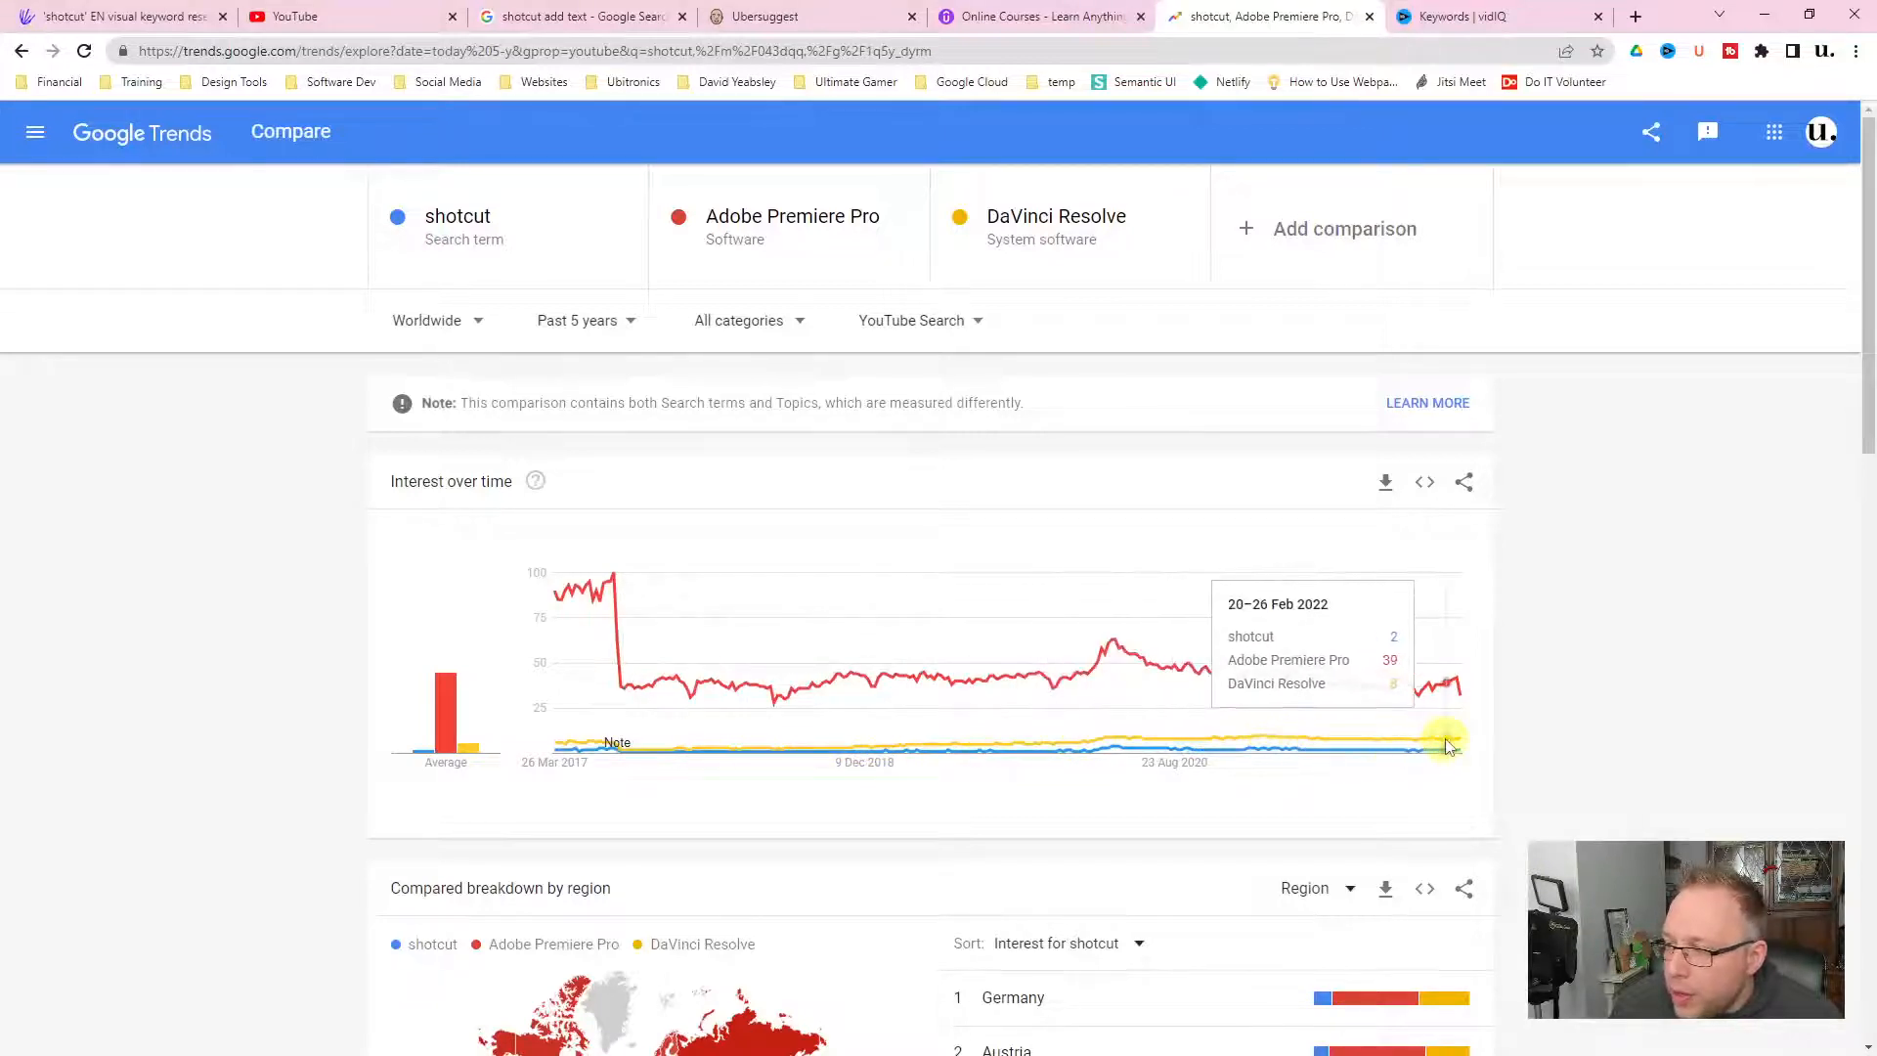
Add the Kdenlive software topic to the comparison and remove Adobe Premiere Pro from it
{"action": "left_click", "coordinate": [1254, 227]}
{"action": "type", "text": "k"}
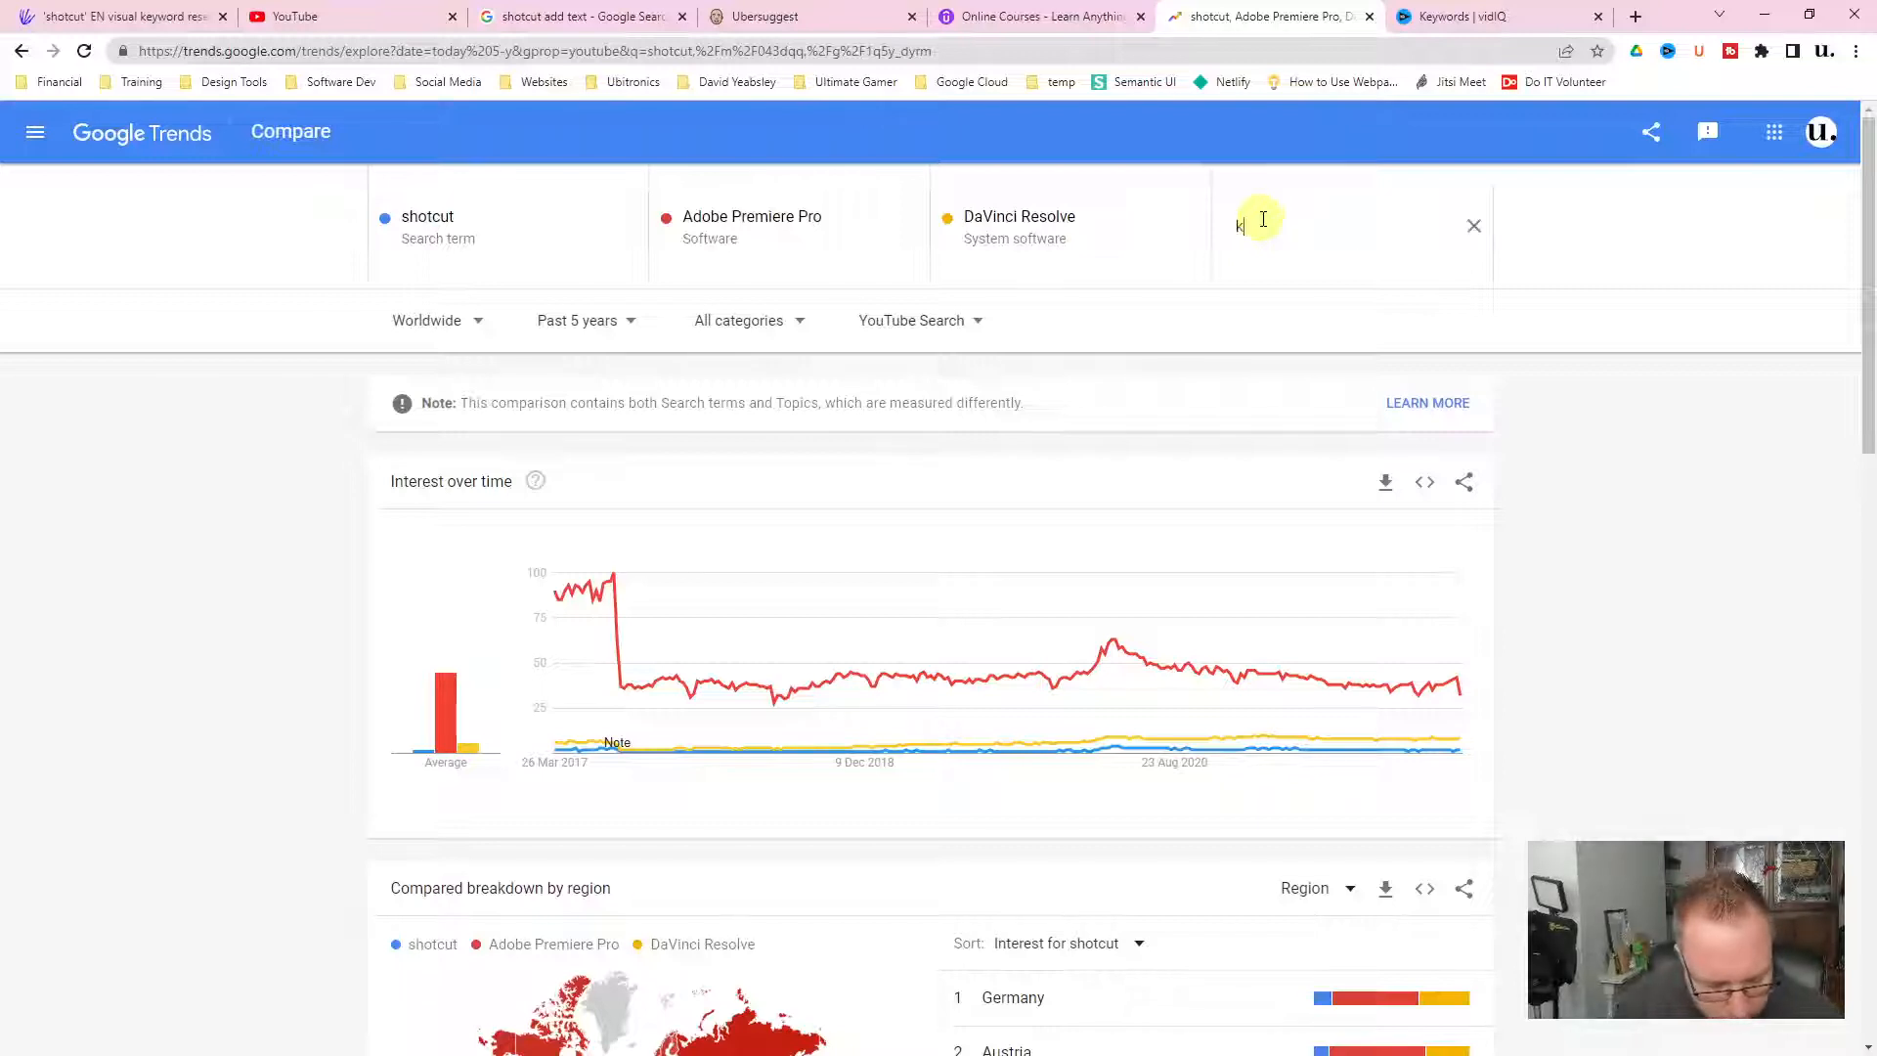
{"action": "type", "text": "denlive"}
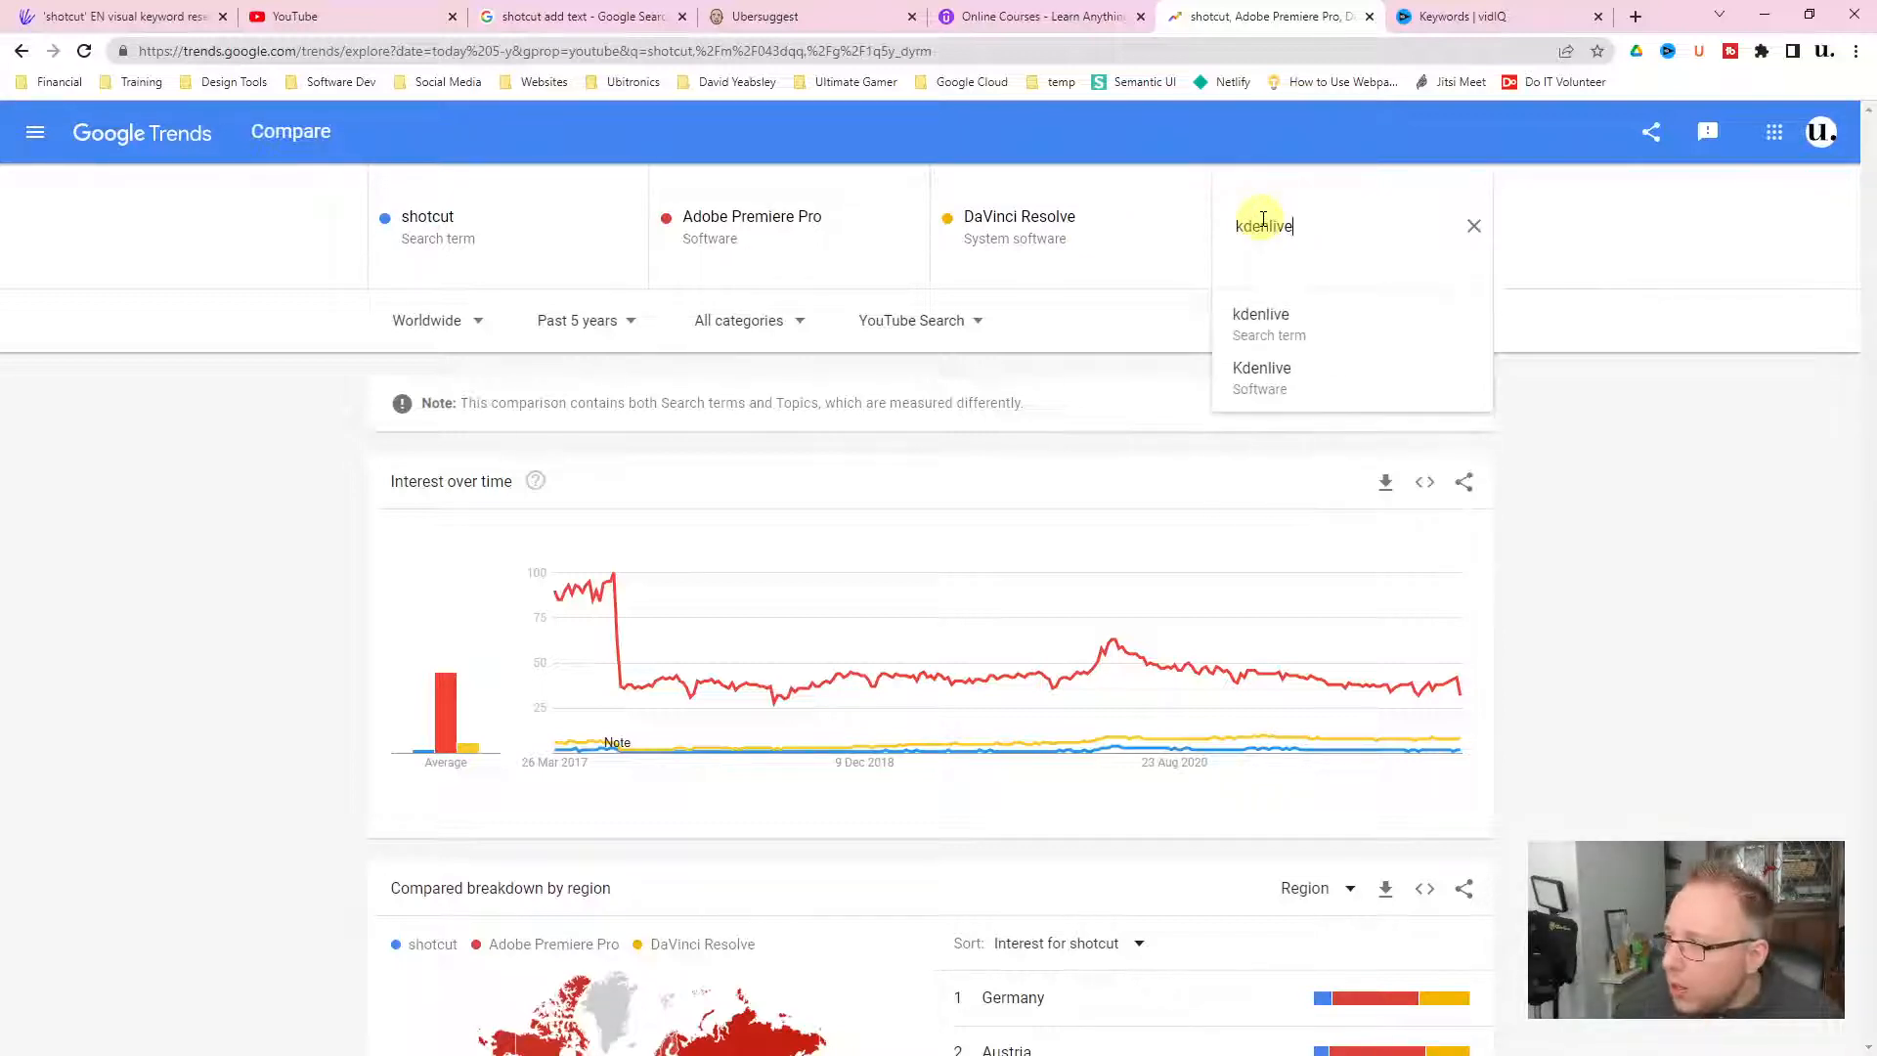
{"action": "left_click", "coordinate": [1269, 383]}
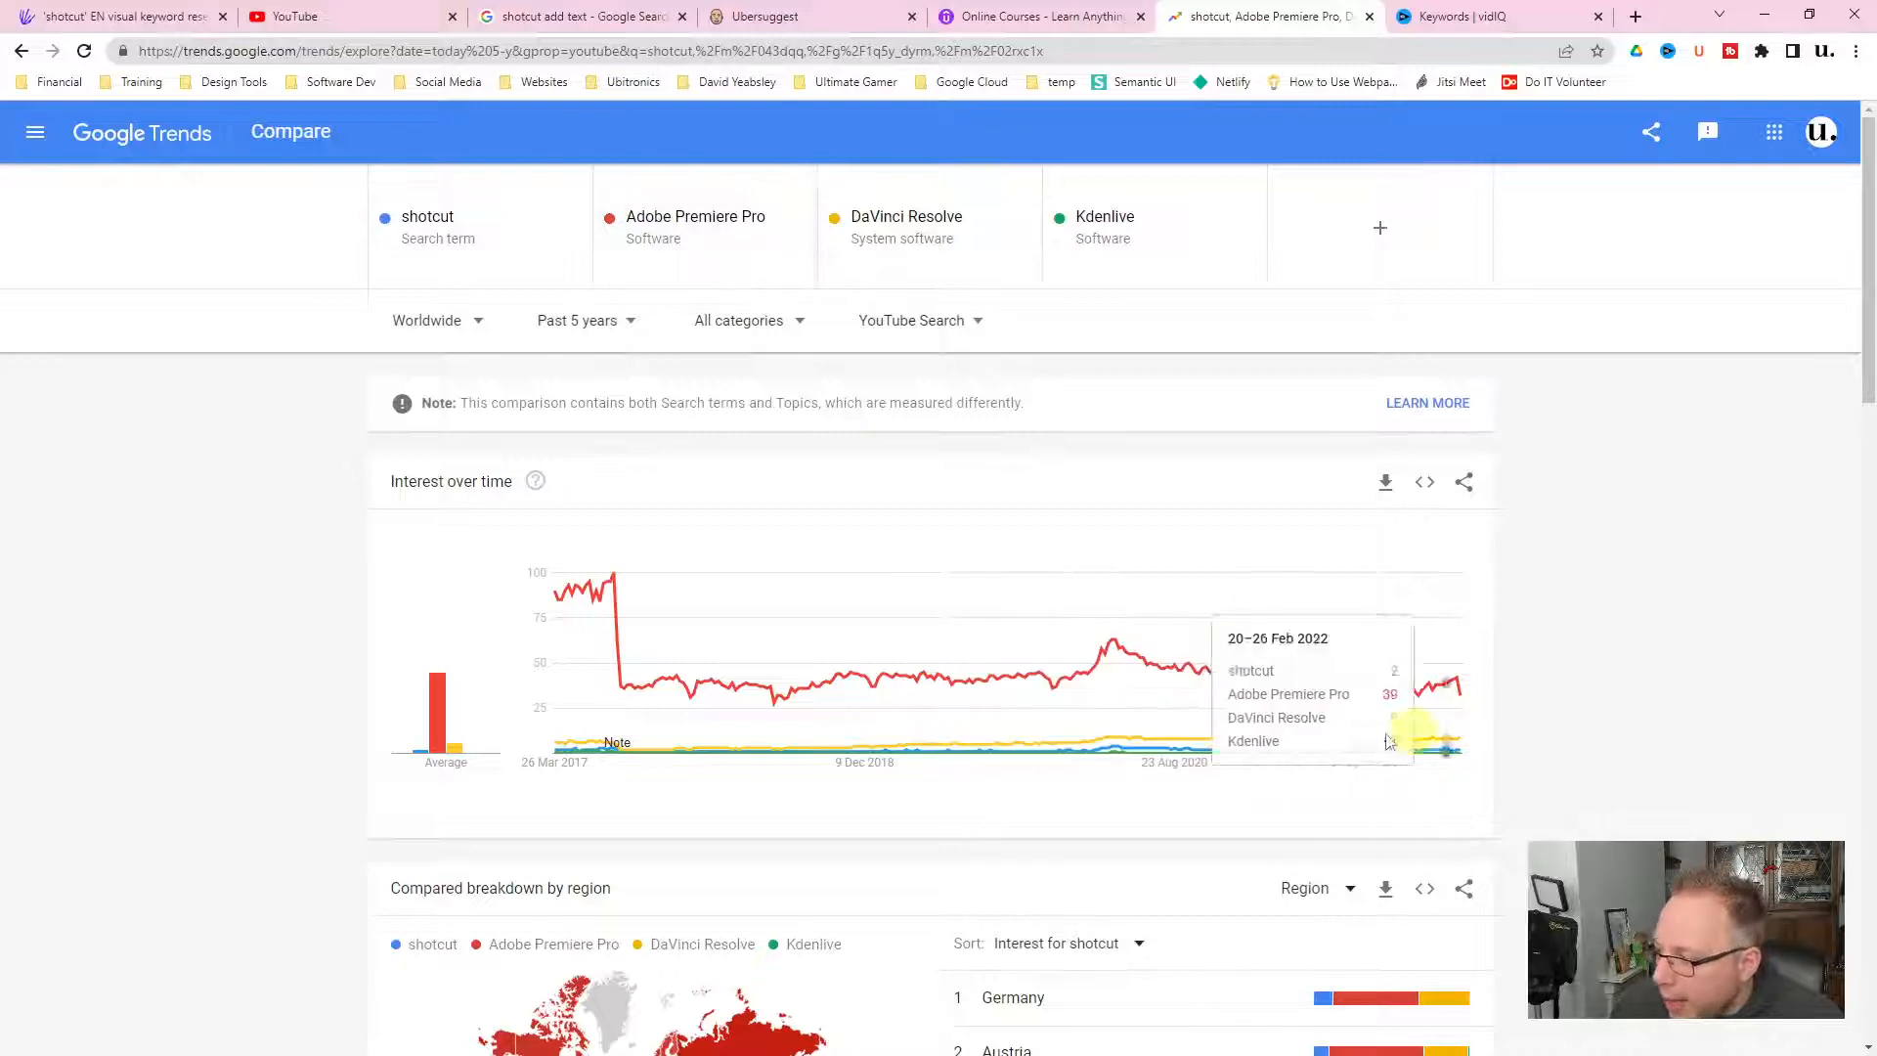
{"action": "left_click", "coordinate": [778, 235]}
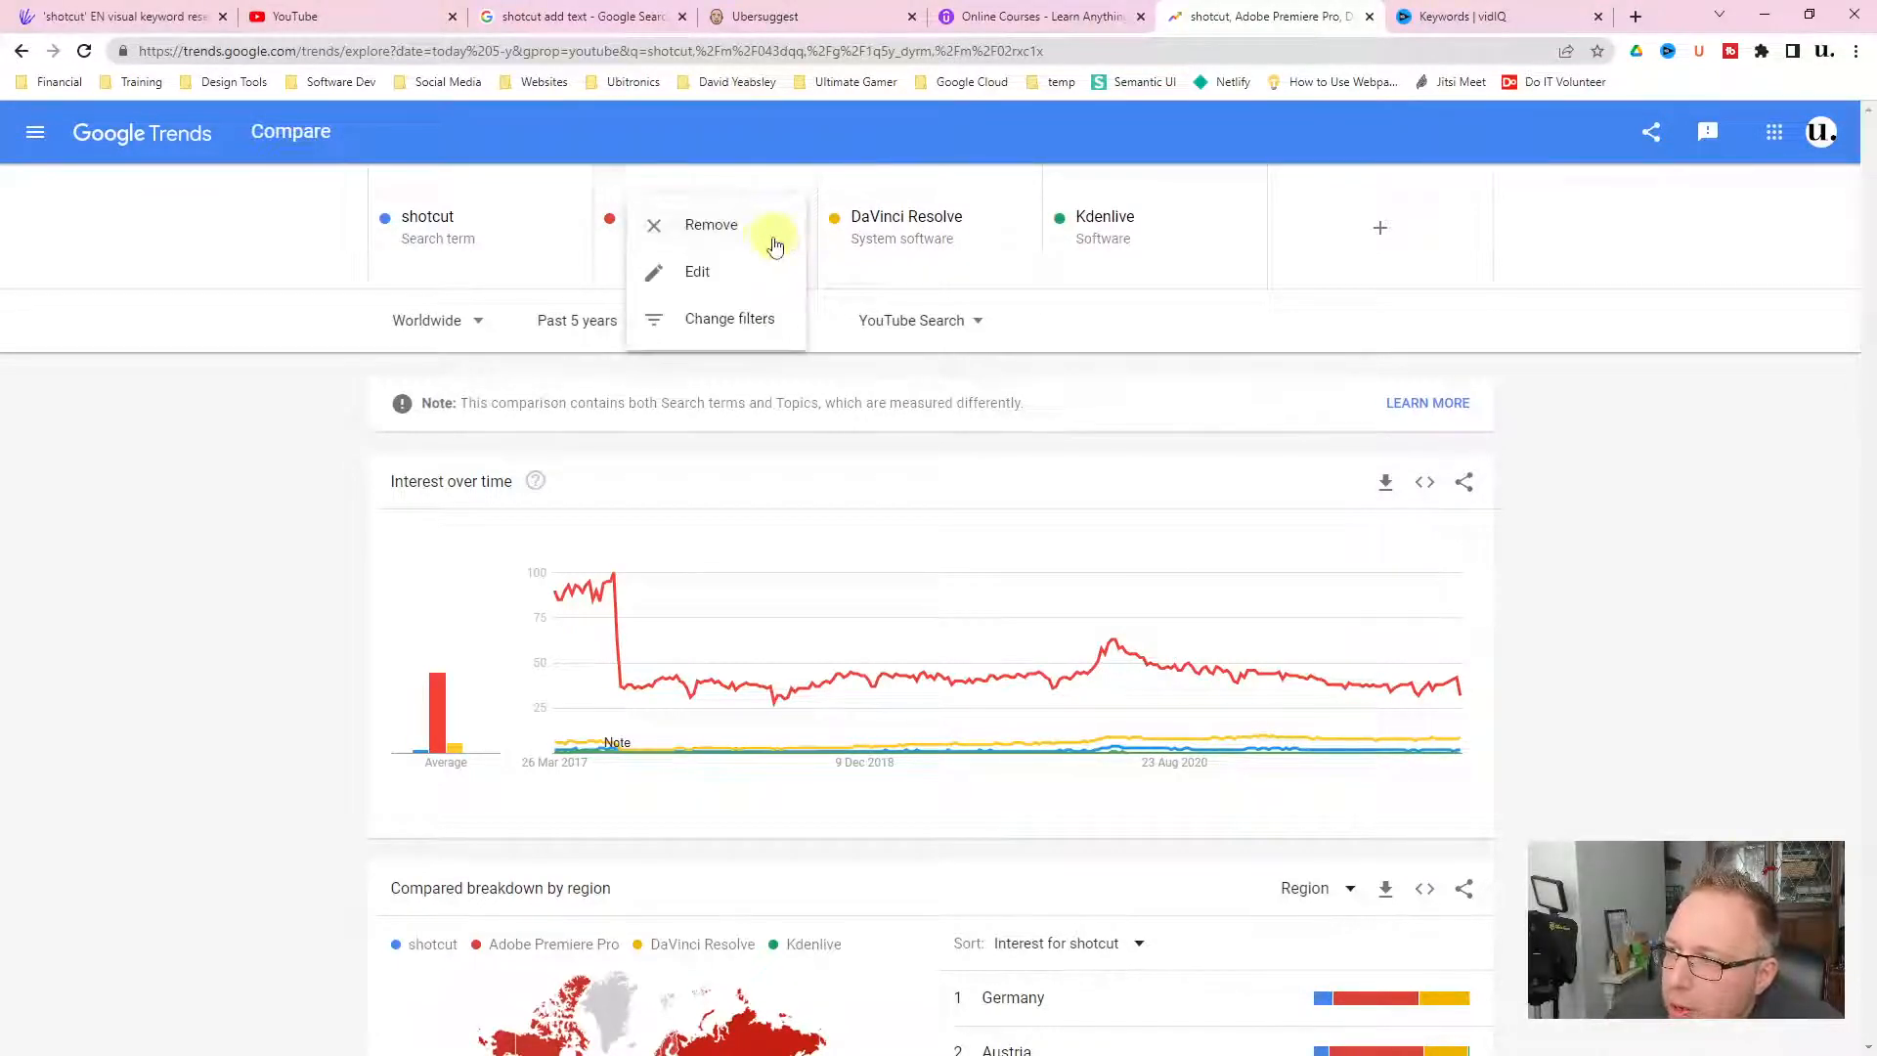
{"action": "left_click", "coordinate": [720, 232]}
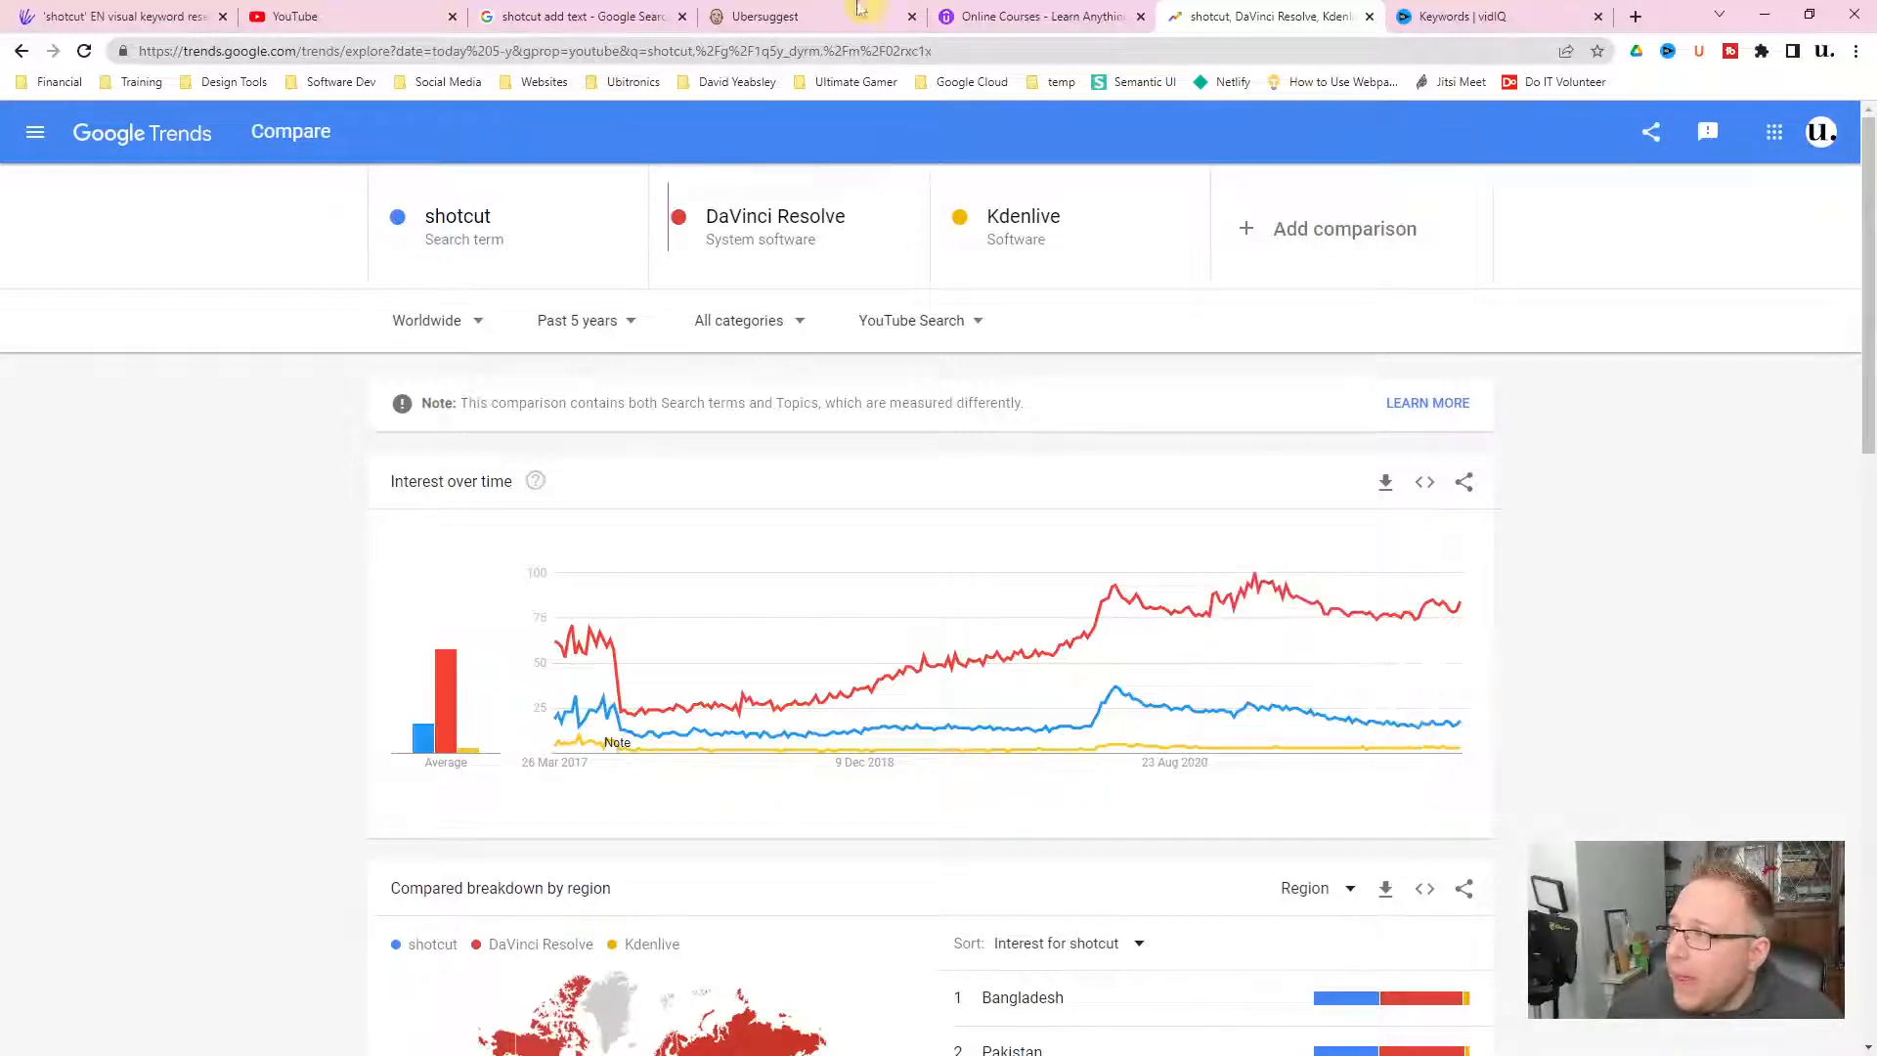
Switch to vidIQ, review the top keyword opportunities on the dashboard, and return to the Keywords page
{"action": "left_click", "coordinate": [1463, 20]}
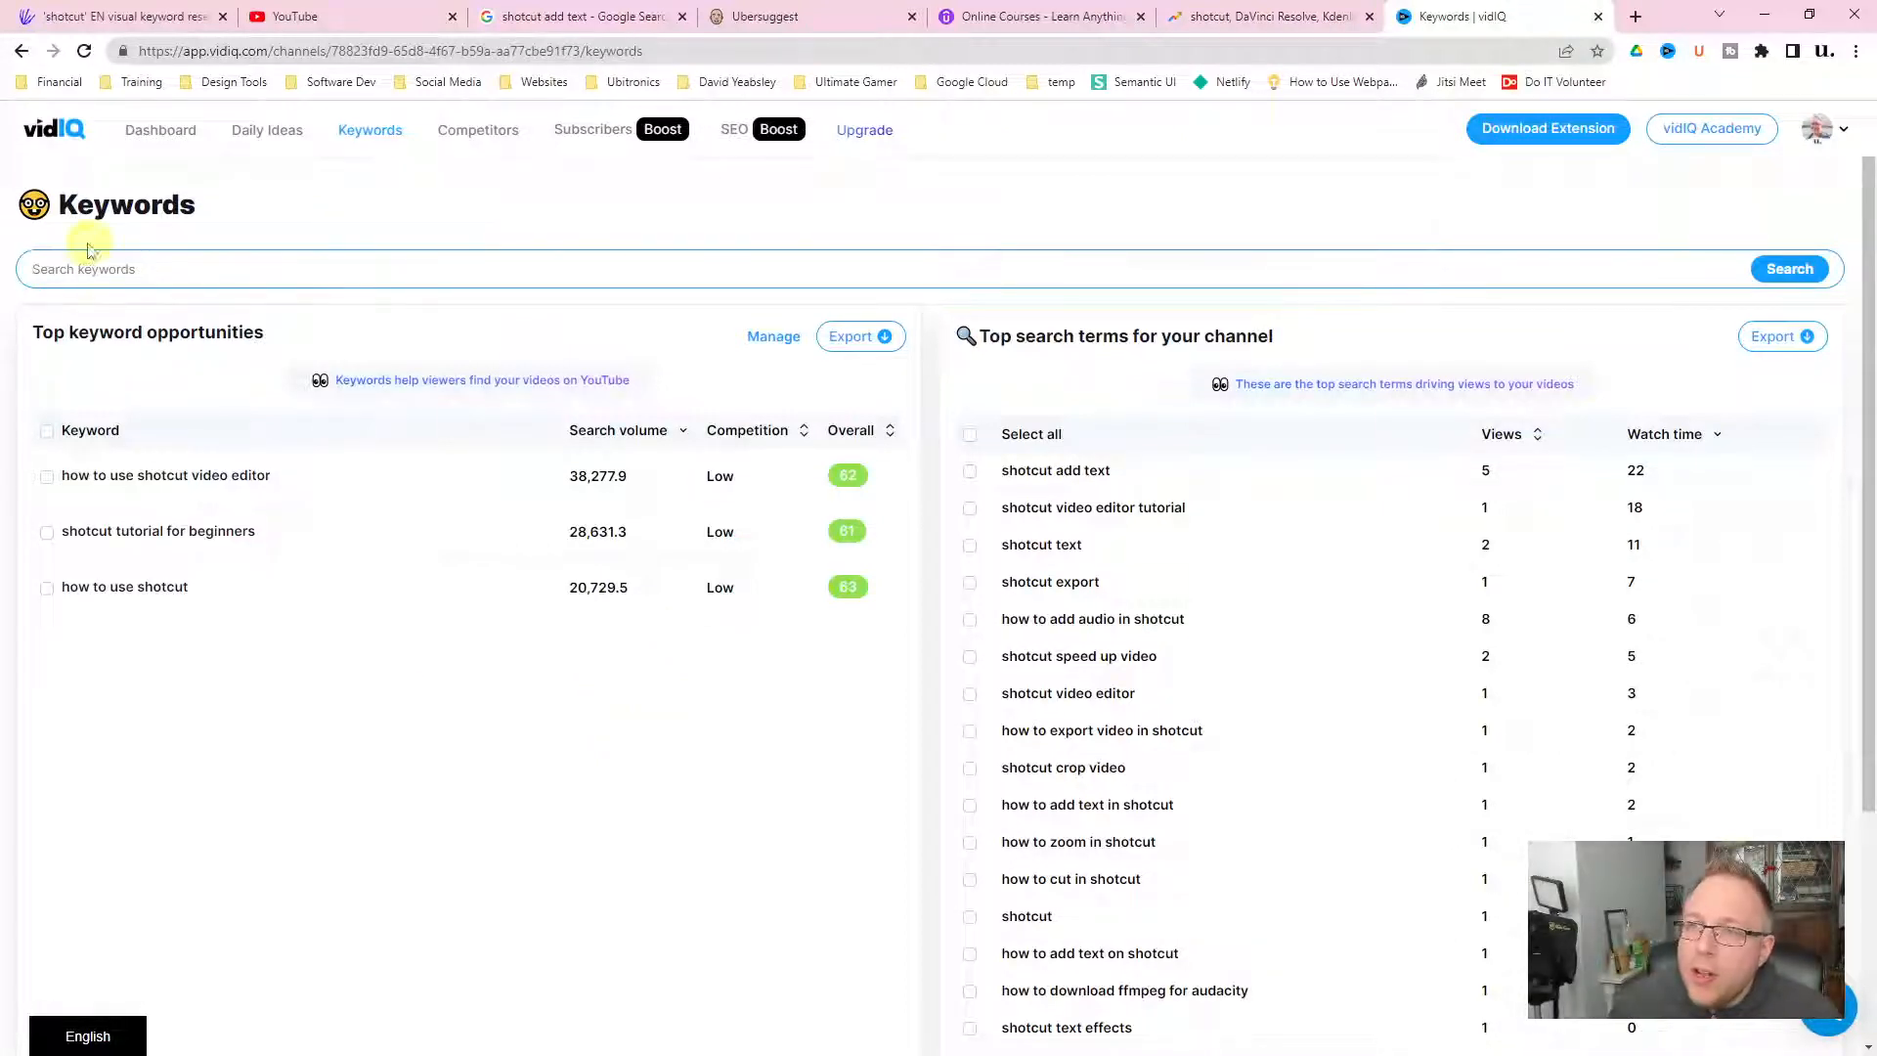
{"action": "left_click", "coordinate": [77, 130]}
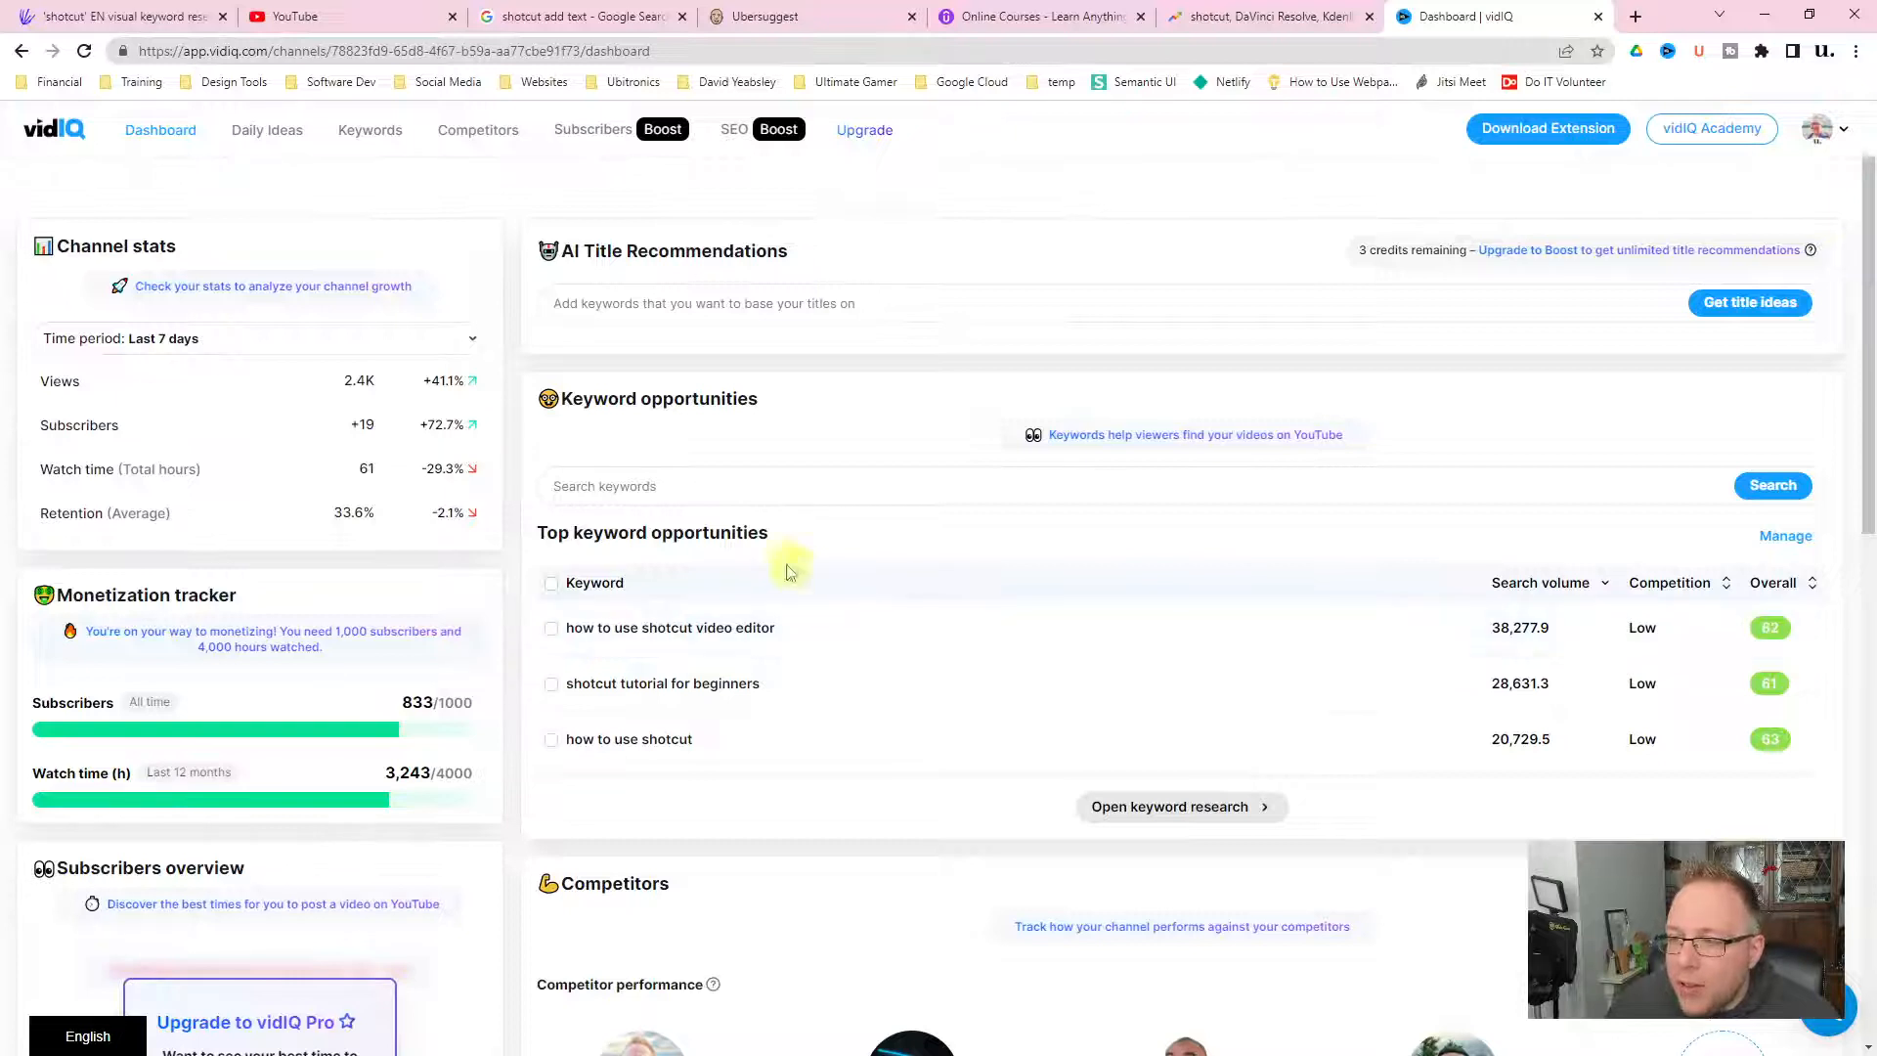
{"action": "left_click_drag", "start_coordinate": [537, 532], "coordinate": [798, 542]}
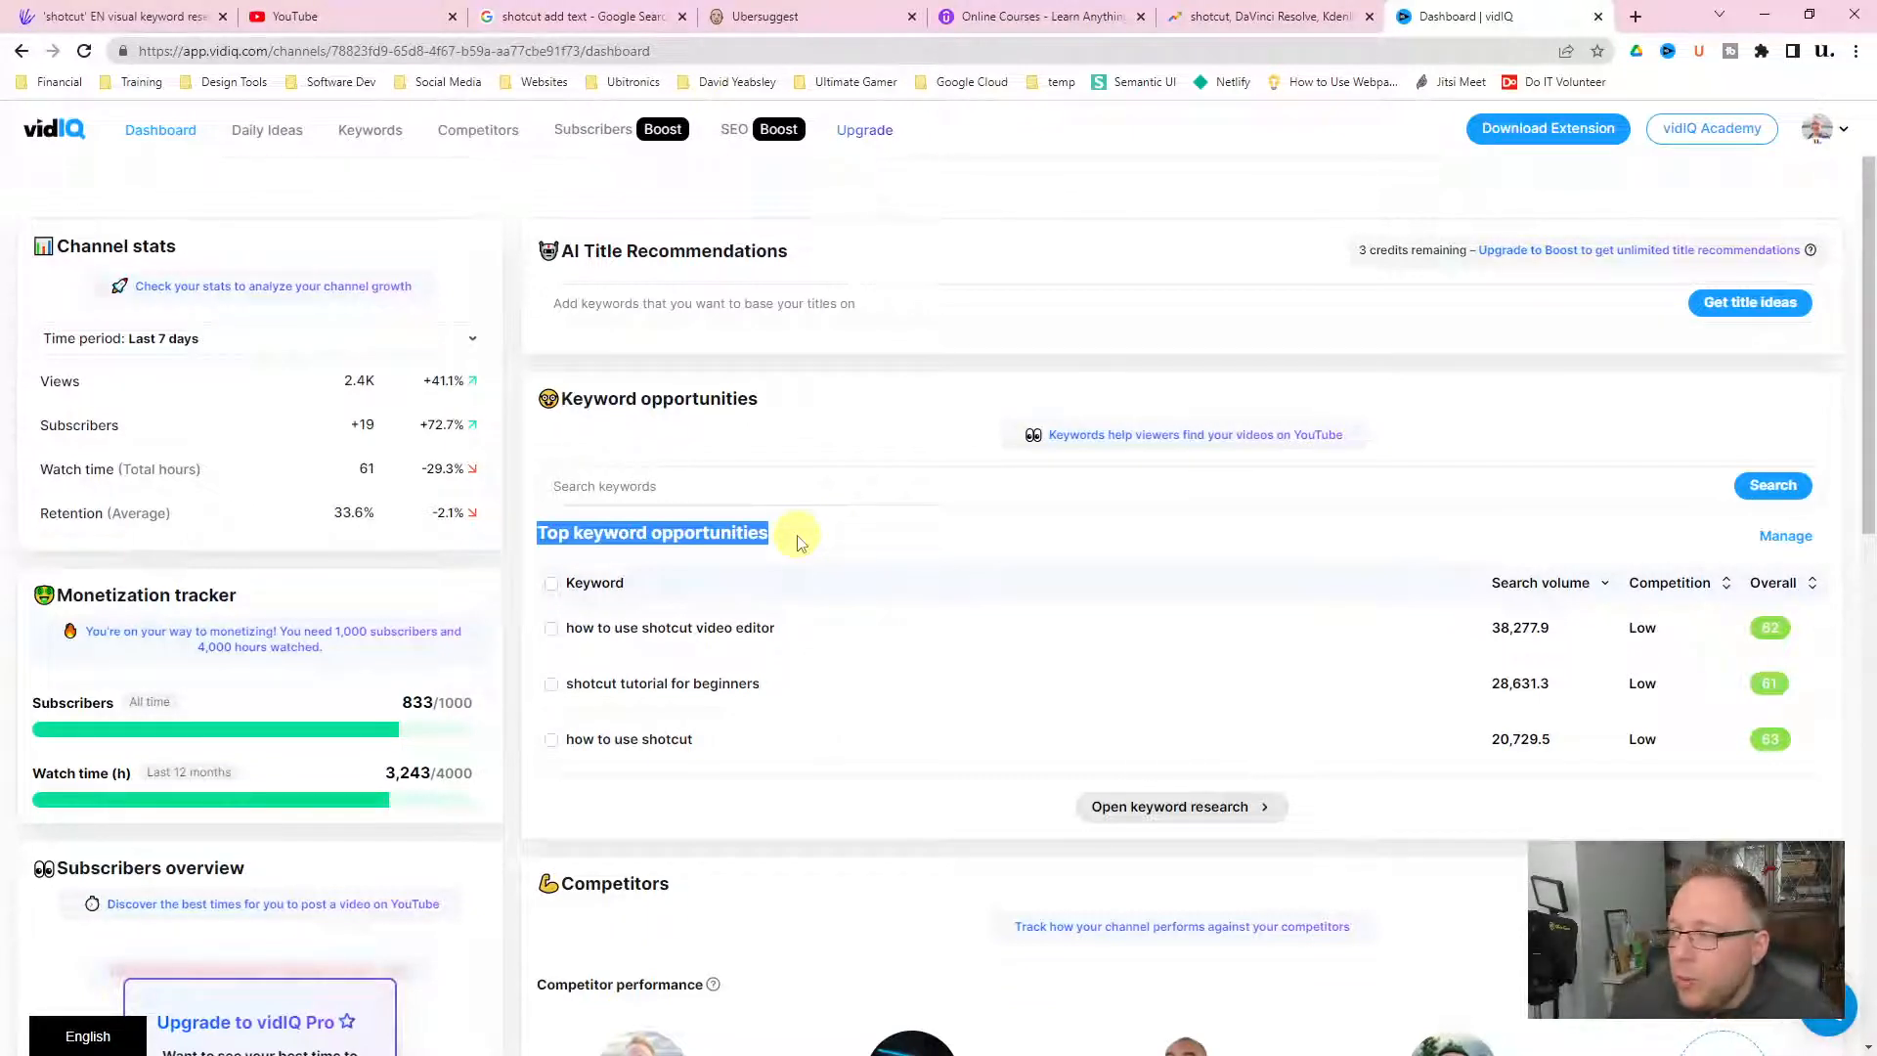
{"action": "left_click", "coordinate": [772, 537]}
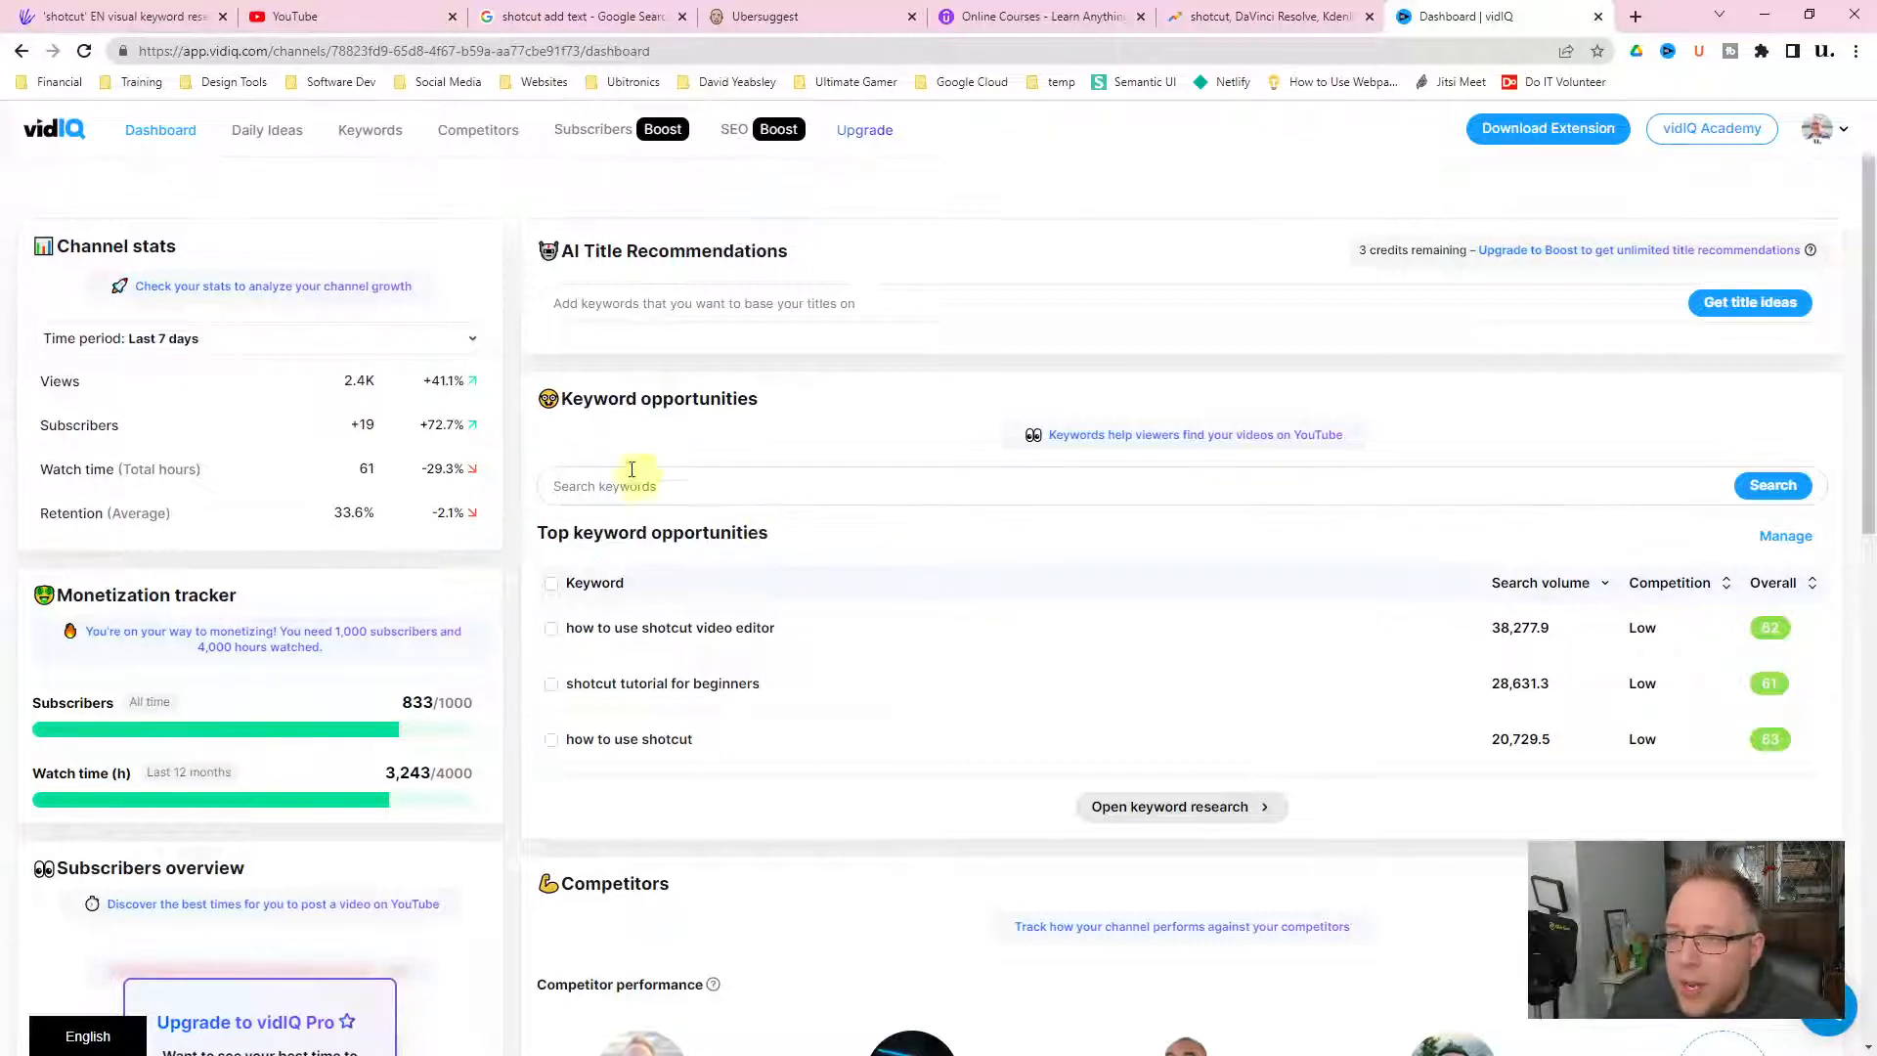
{"action": "left_click", "coordinate": [368, 137]}
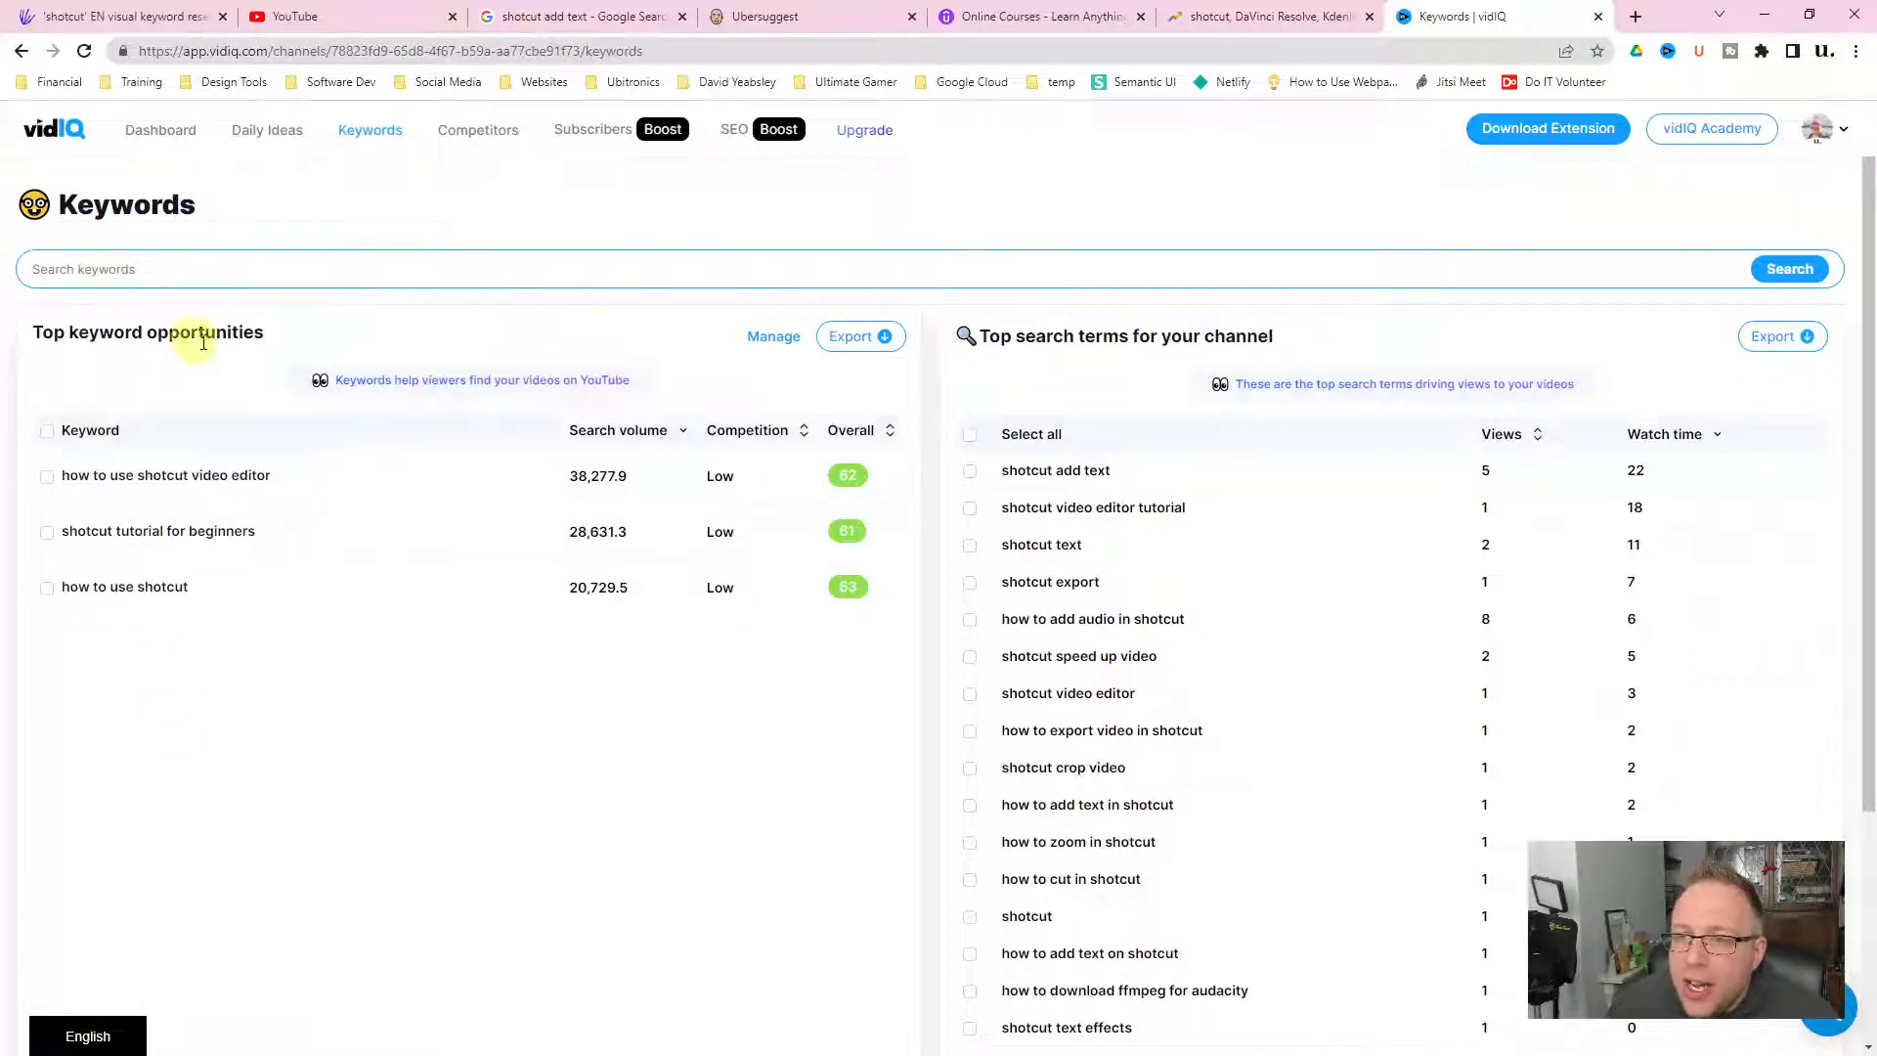
Select all three top keyword opportunities individually and clear the selection again
{"action": "left_click", "coordinate": [47, 476]}
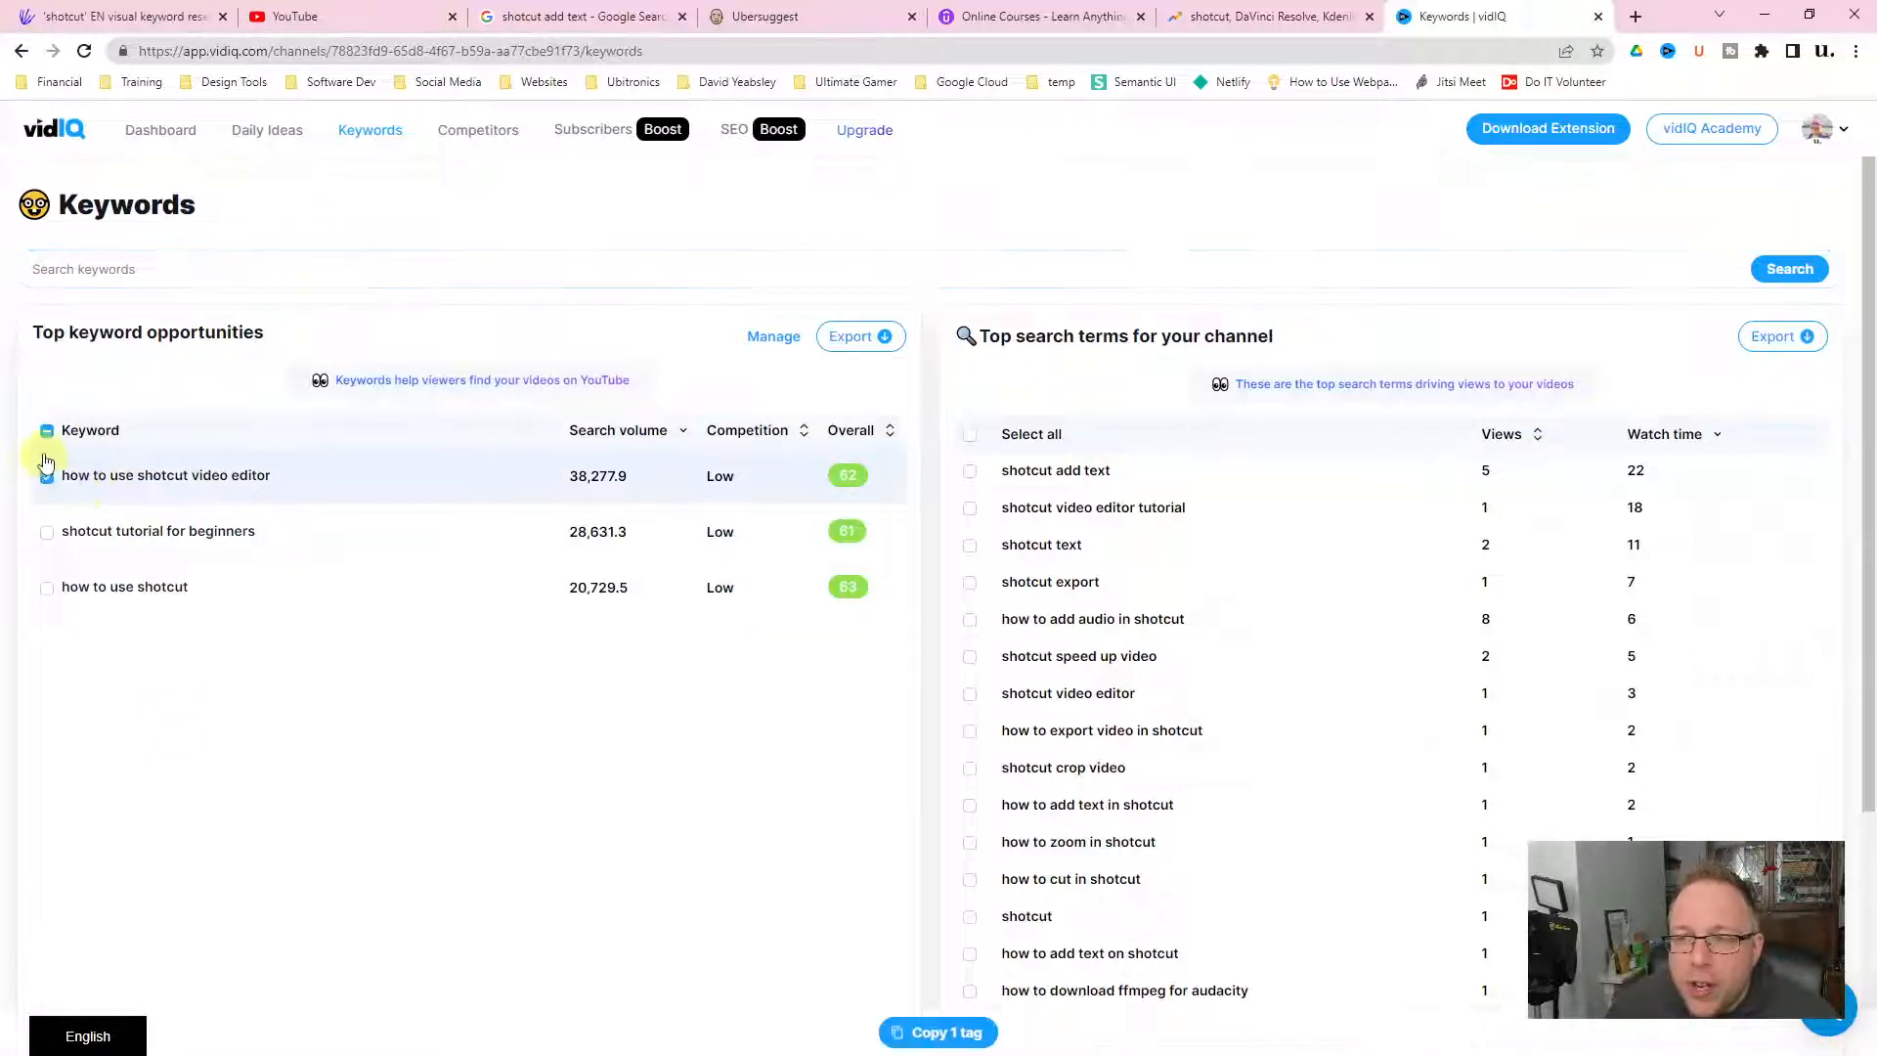
{"action": "left_click", "coordinate": [47, 532]}
{"action": "left_click", "coordinate": [46, 588]}
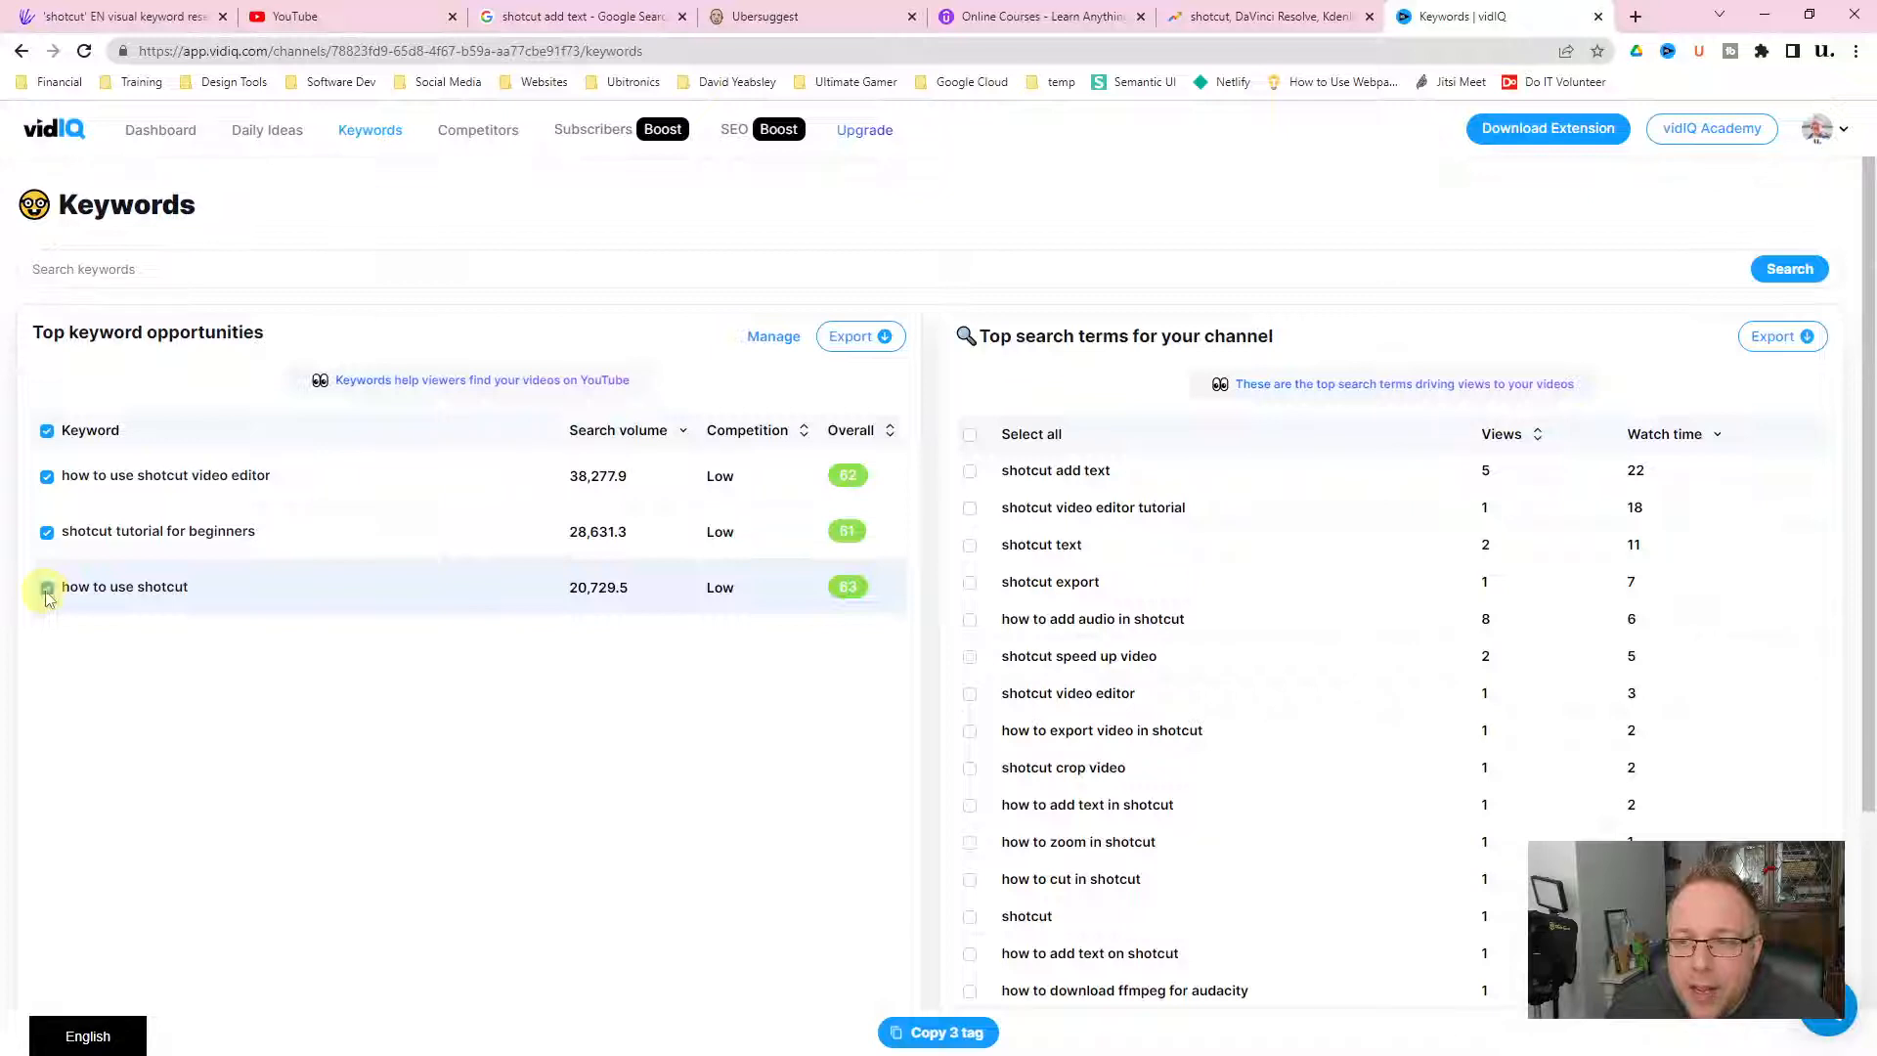
{"action": "left_click", "coordinate": [47, 532]}
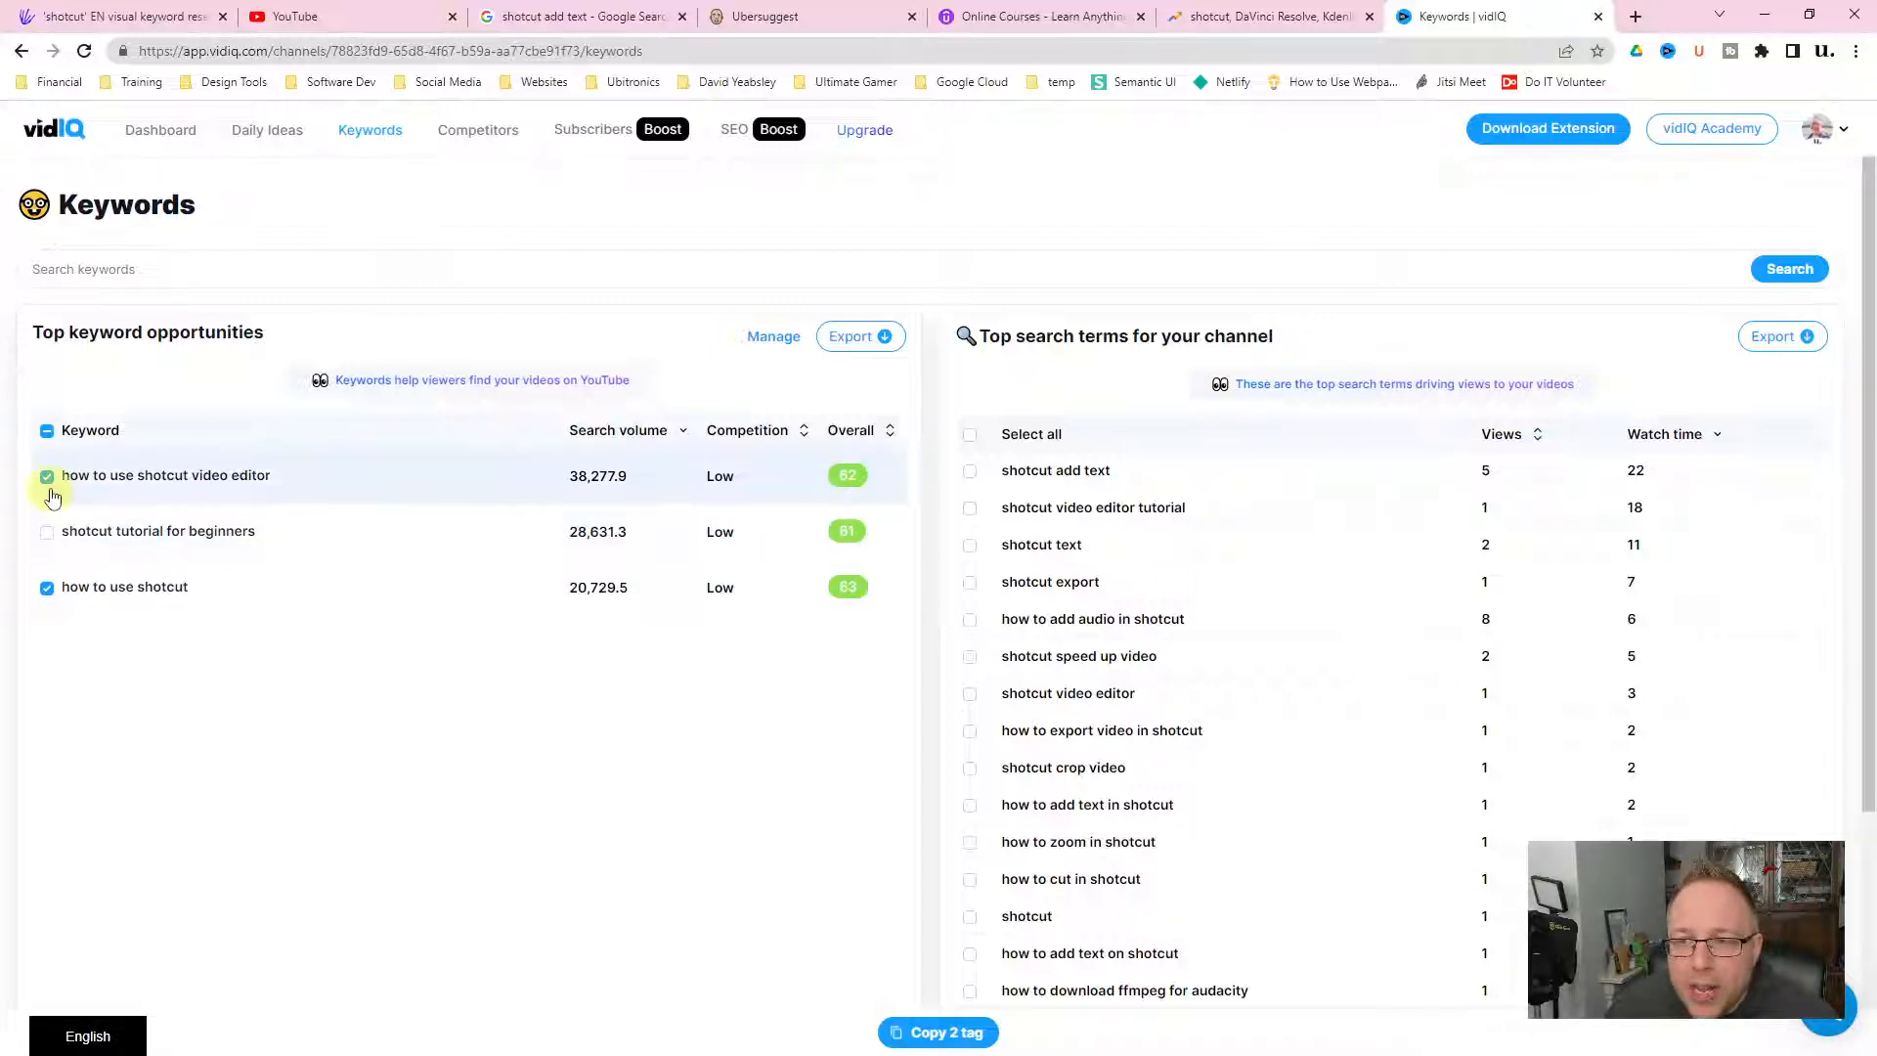
{"action": "left_click", "coordinate": [47, 476]}
{"action": "left_click", "coordinate": [45, 589]}
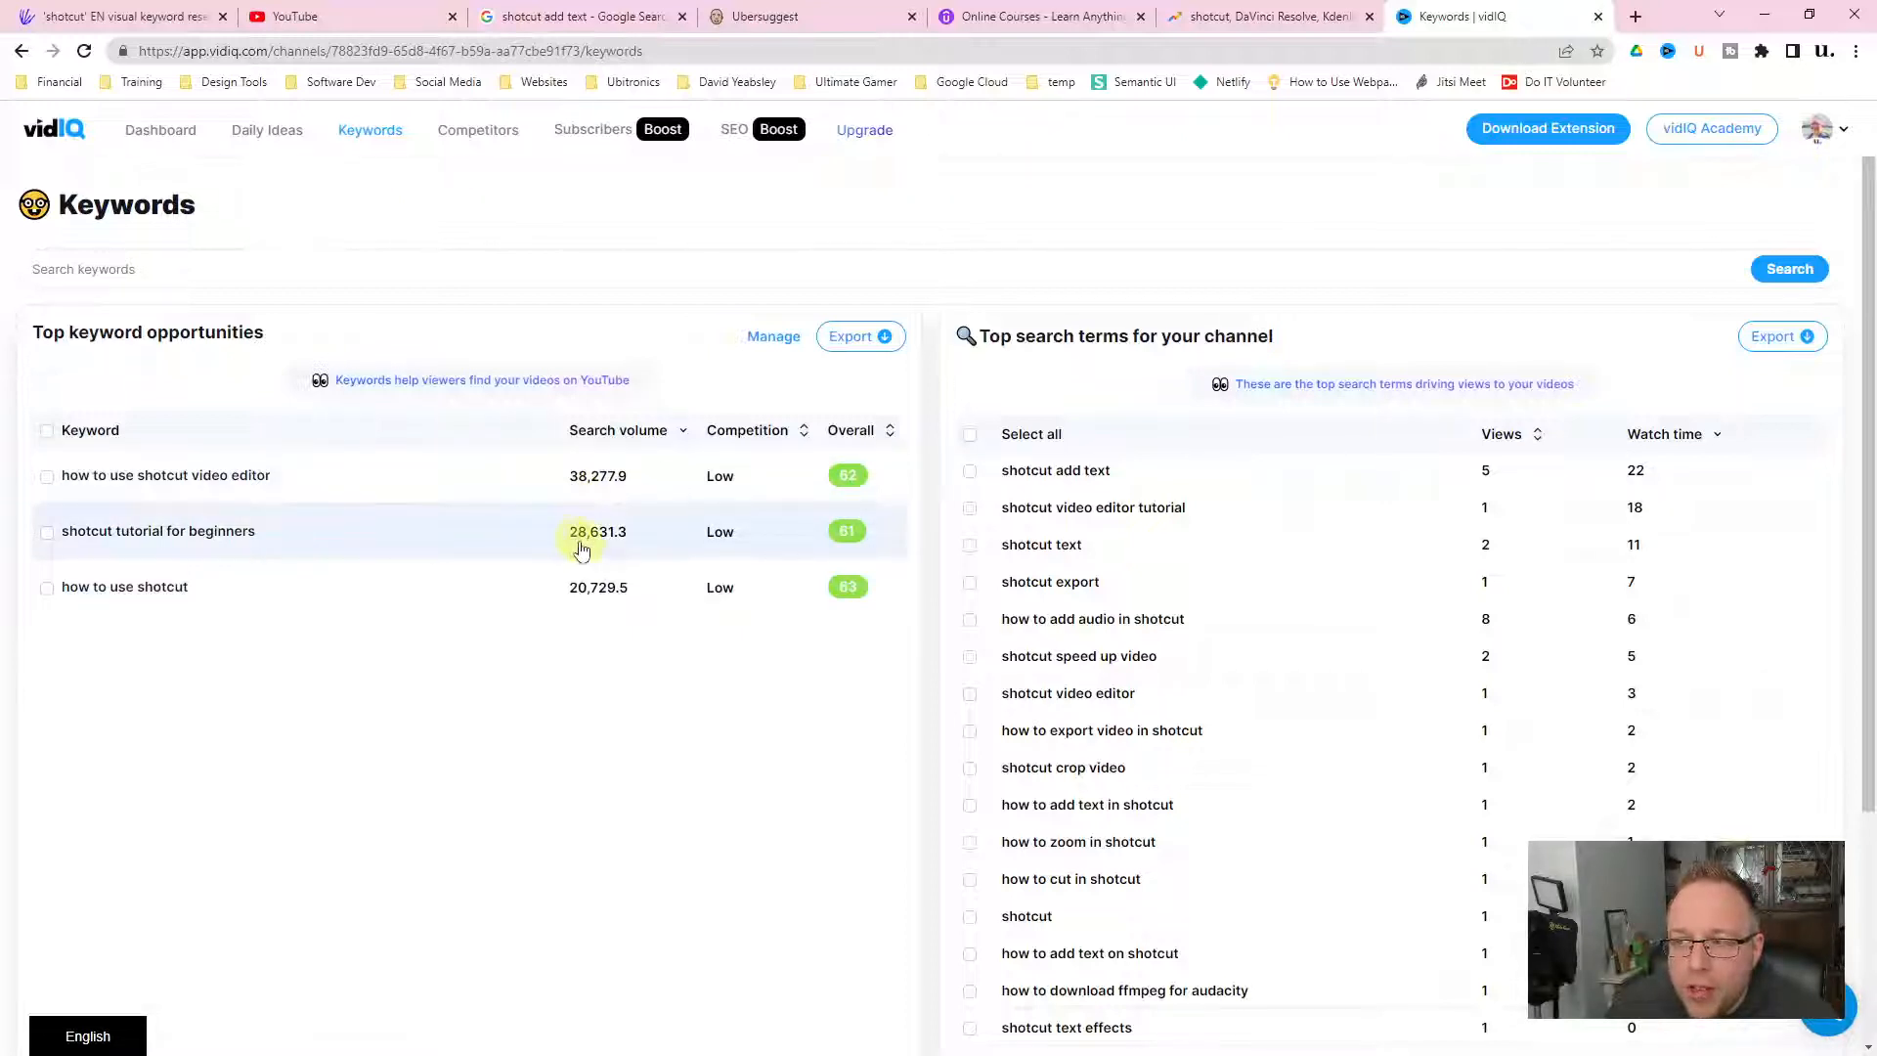
Sort the channel's top search terms by views, from highest to lowest
{"action": "mouse_move", "coordinate": [733, 477]}
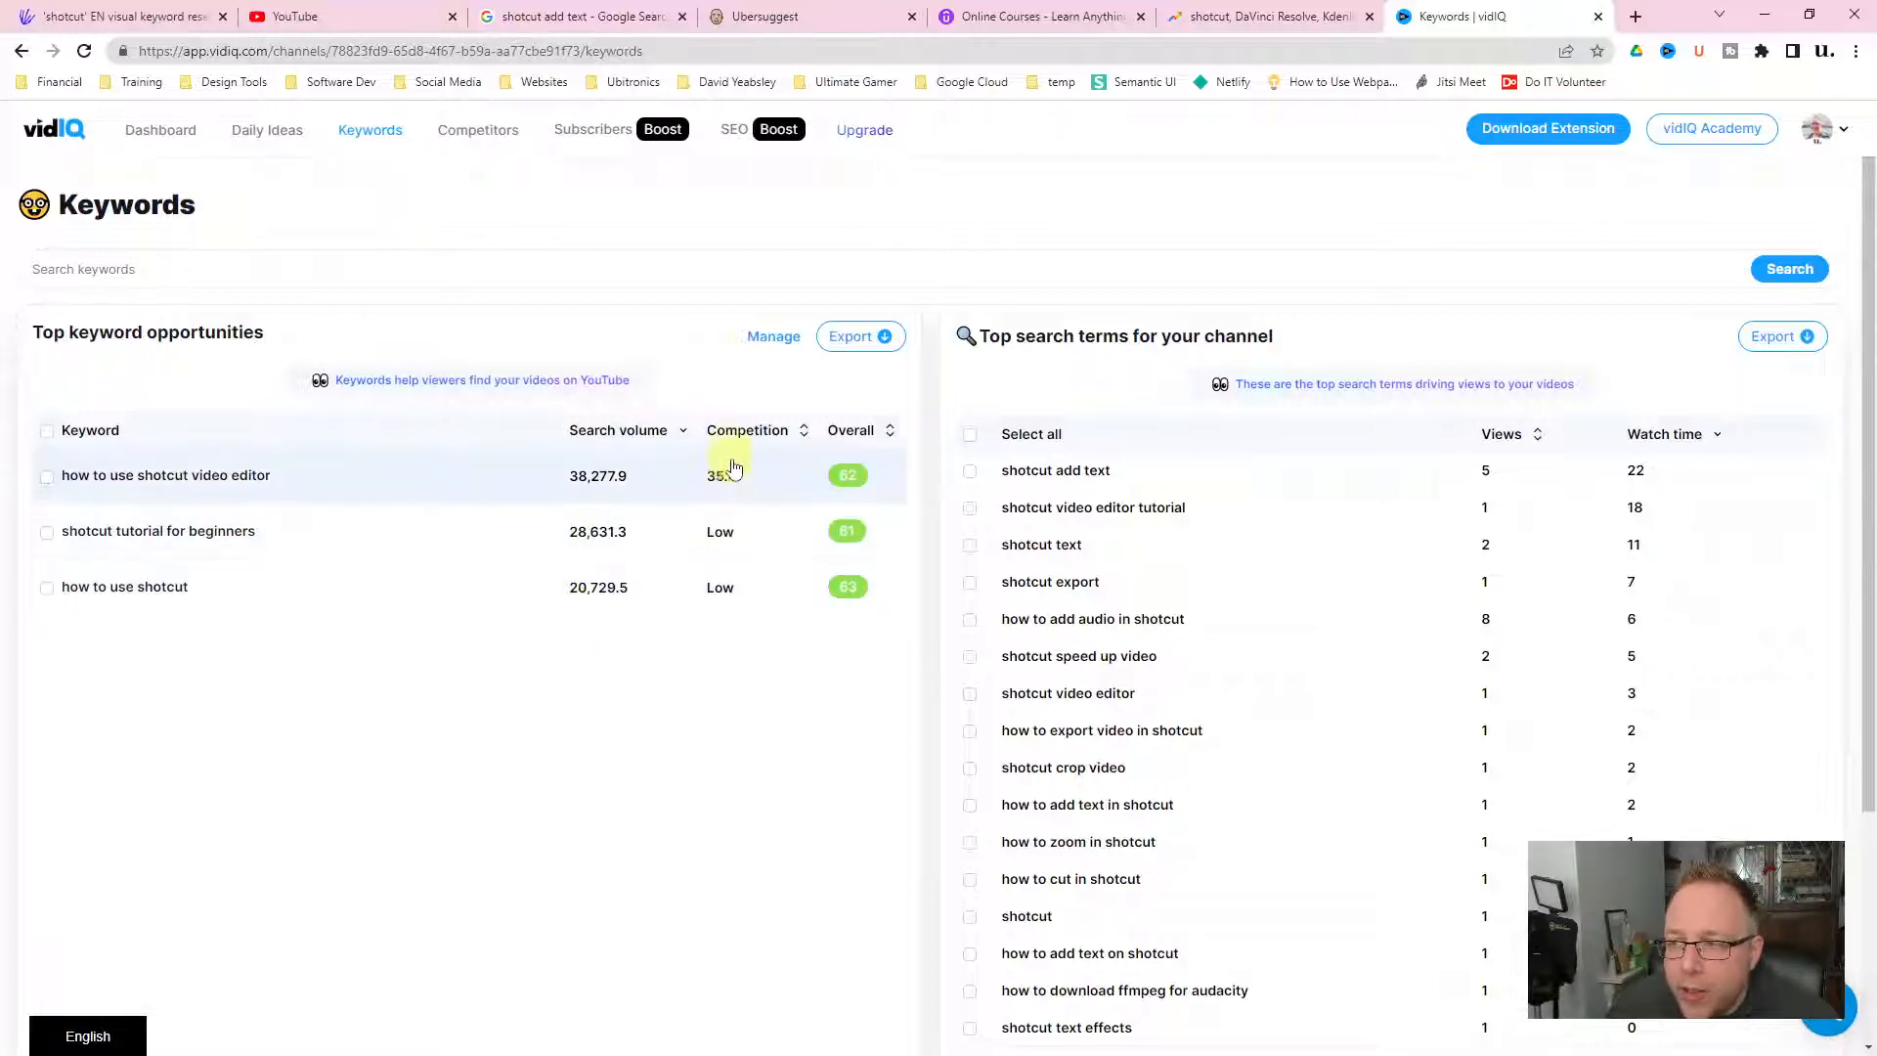
{"action": "mouse_move", "coordinate": [734, 591]}
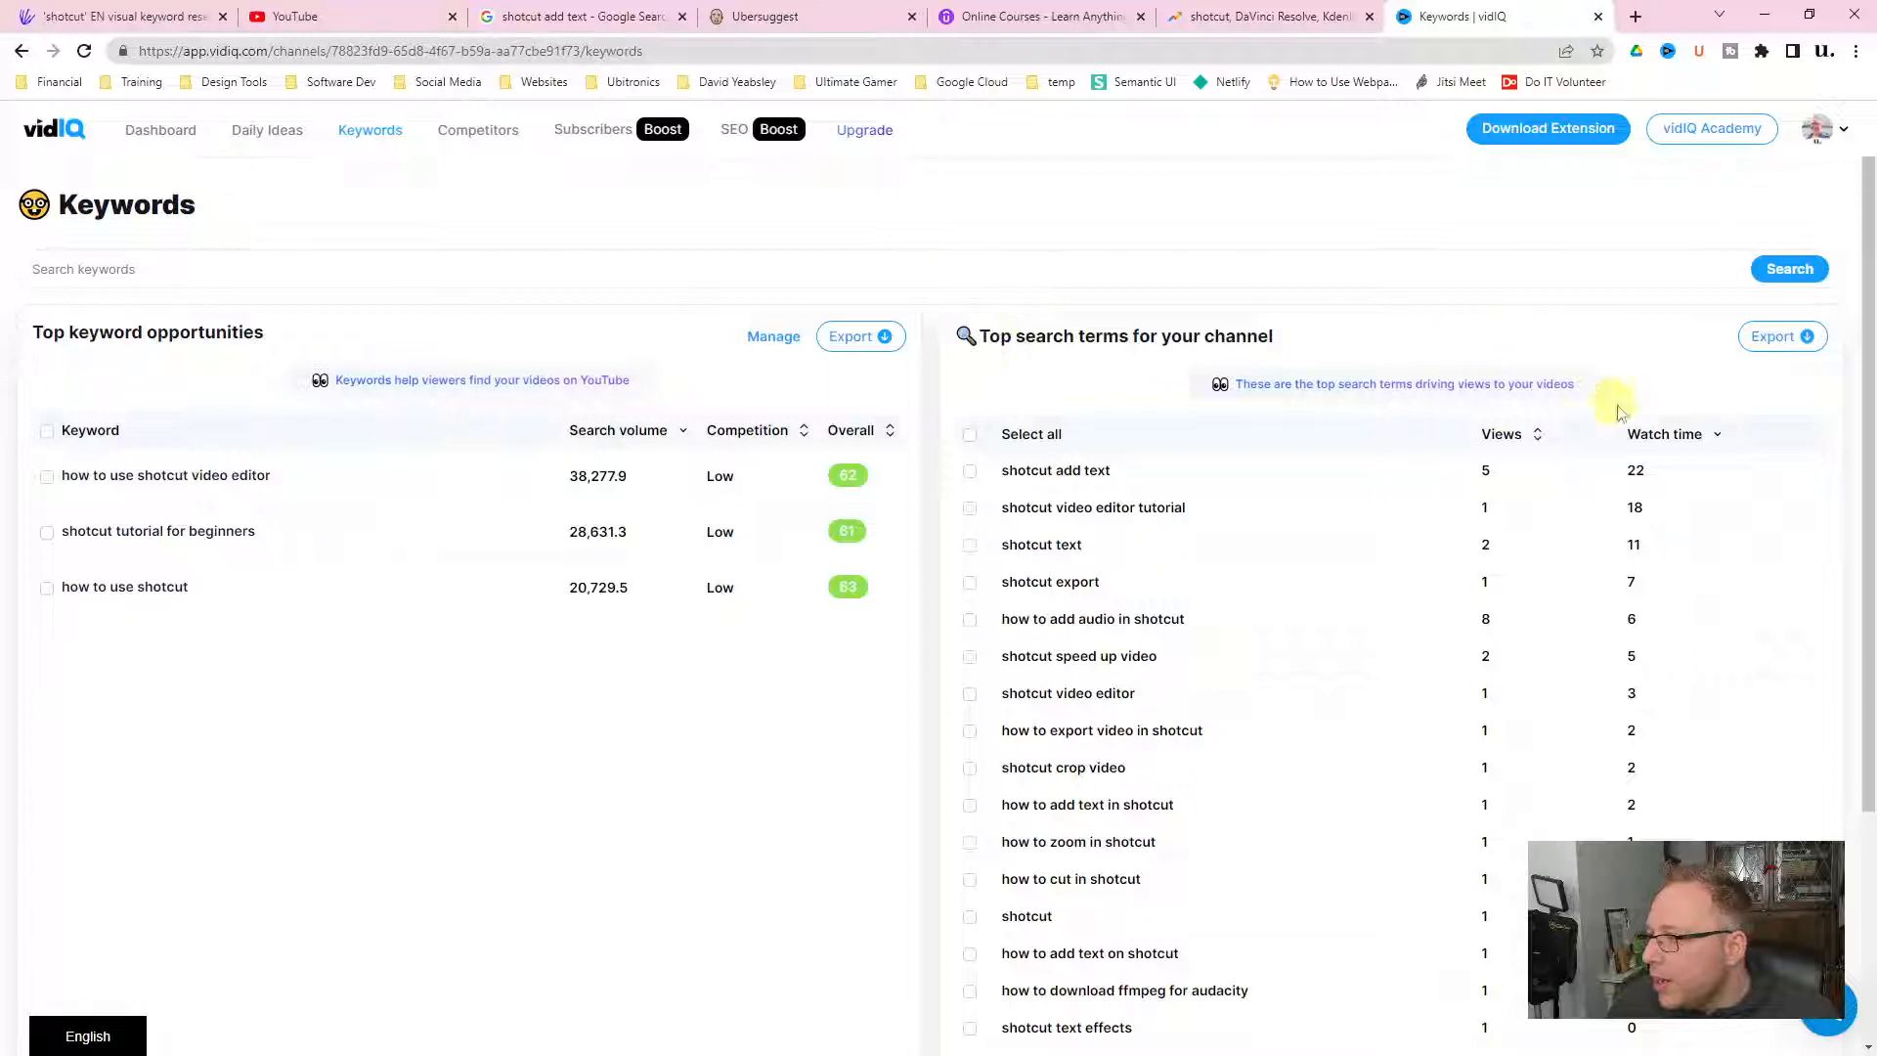
{"action": "left_click", "coordinate": [1513, 440]}
{"action": "left_click", "coordinate": [1513, 440]}
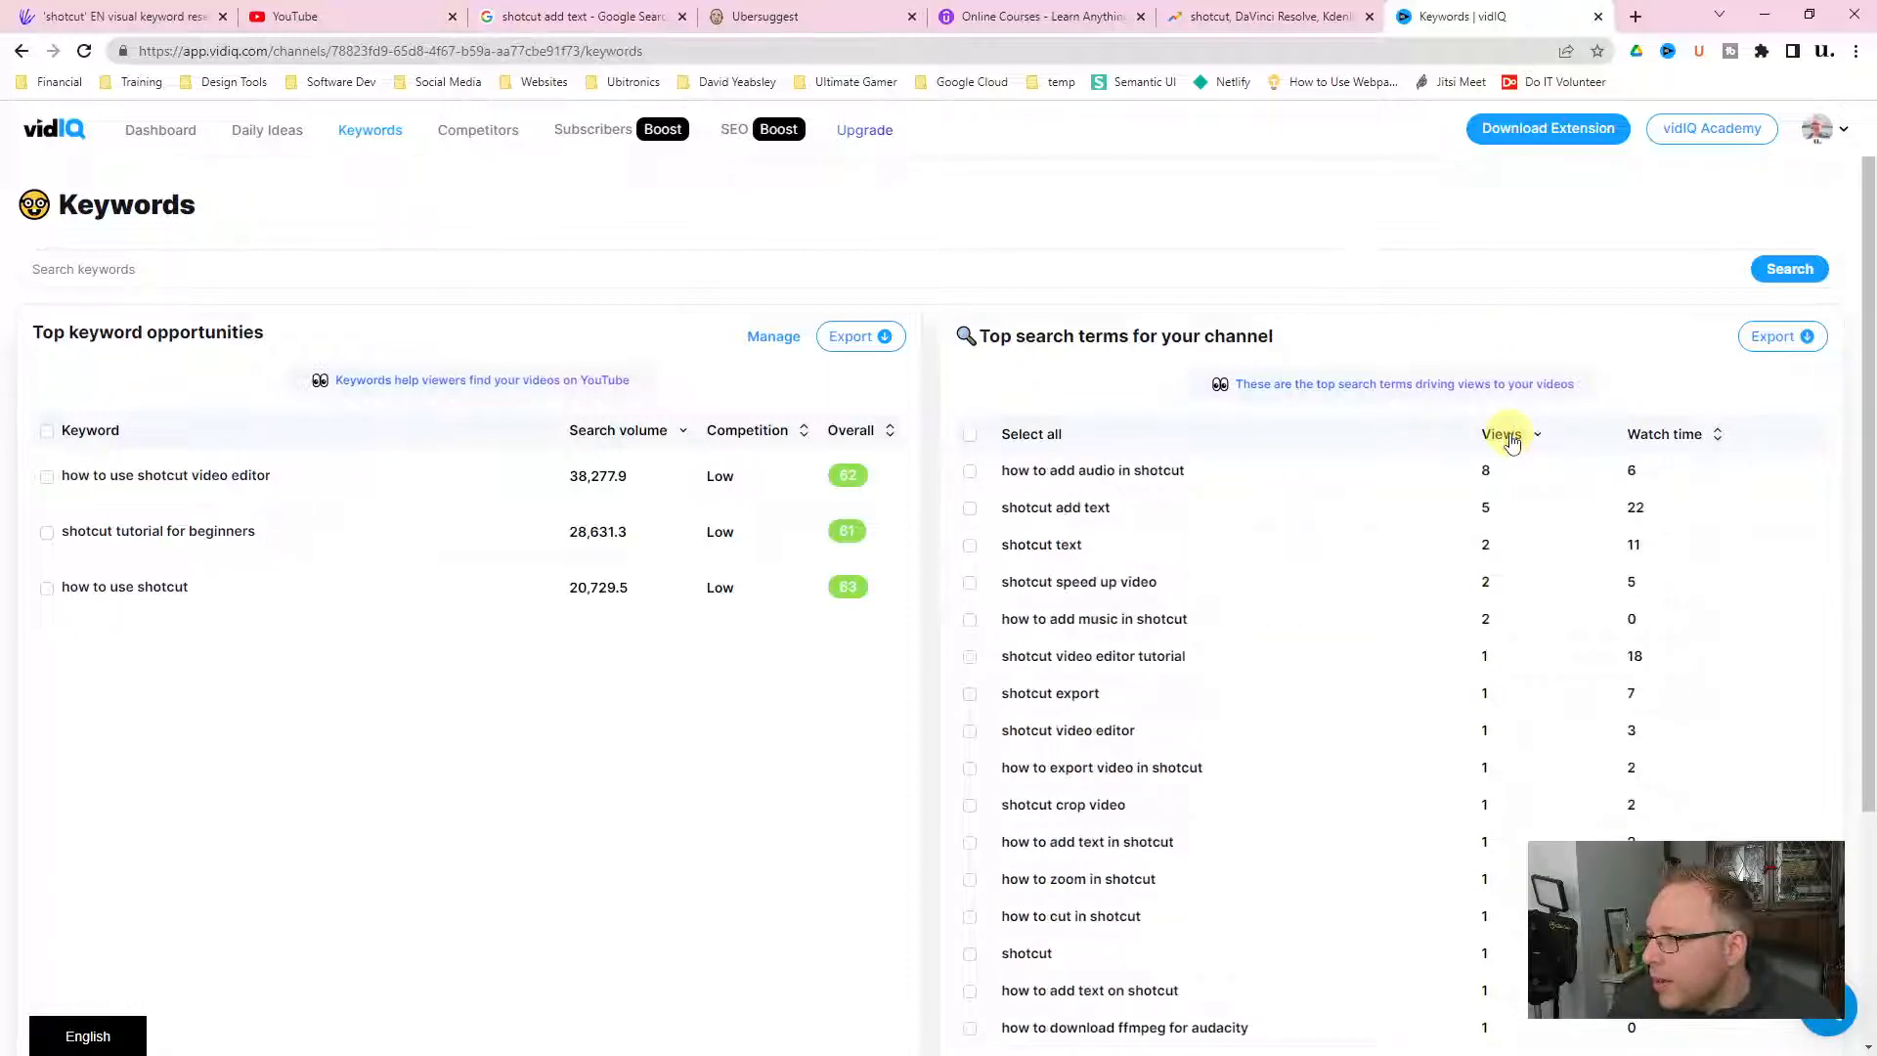